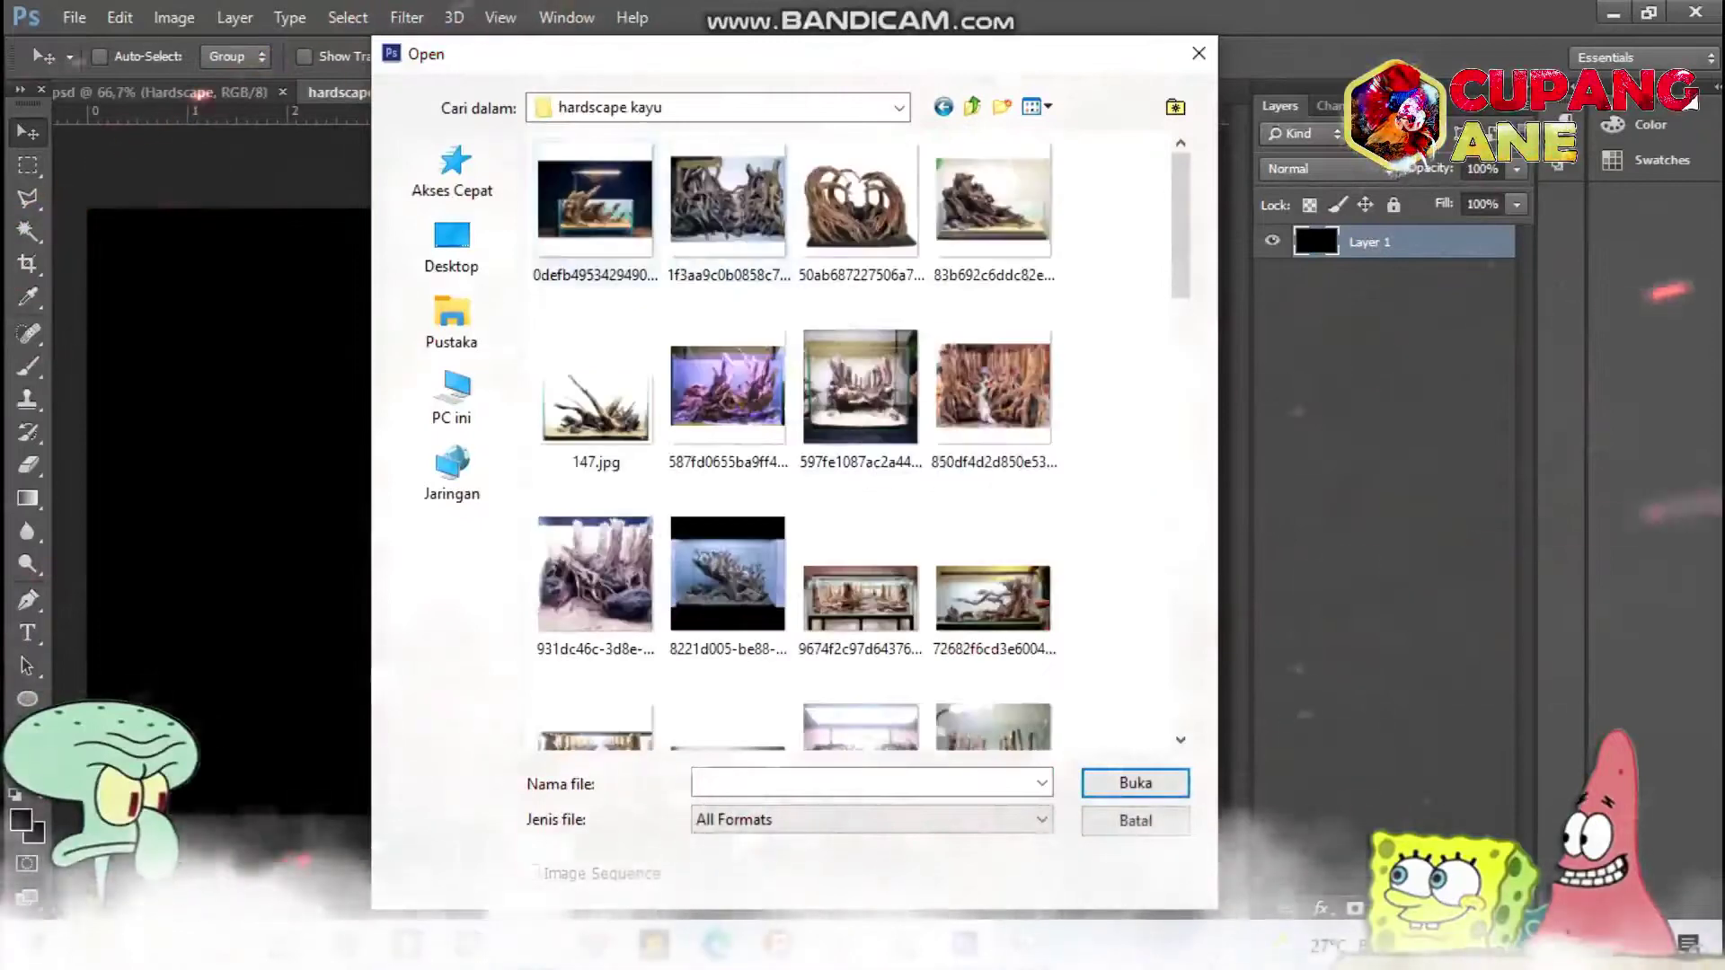
# Open the chosen driftwood photos from the hardscape kayu folder and add them as layers to hardscape kayu.psd.
pyautogui.click(861, 270)
pyautogui.scroll(-2, 854, 432)
pyautogui.keyDown('ctrl'); pyautogui.click(596, 440); pyautogui.keyUp('ctrl')
pyautogui.press('Return')
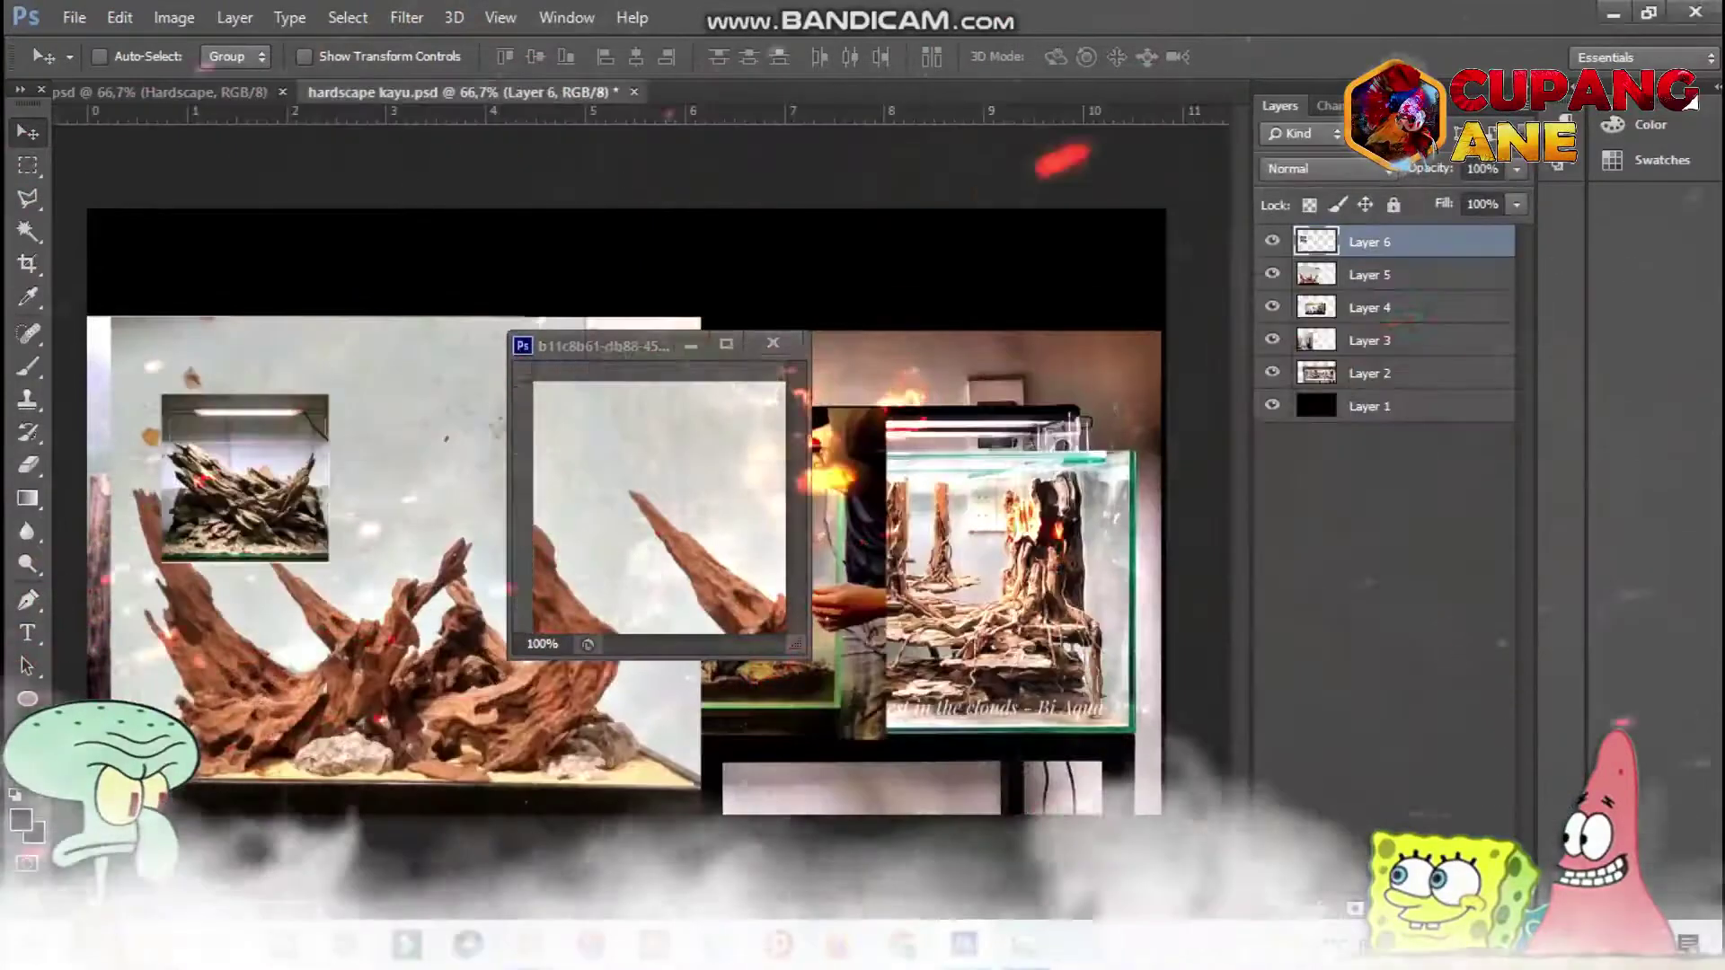
pyautogui.hotkey('ctrl', 'w')
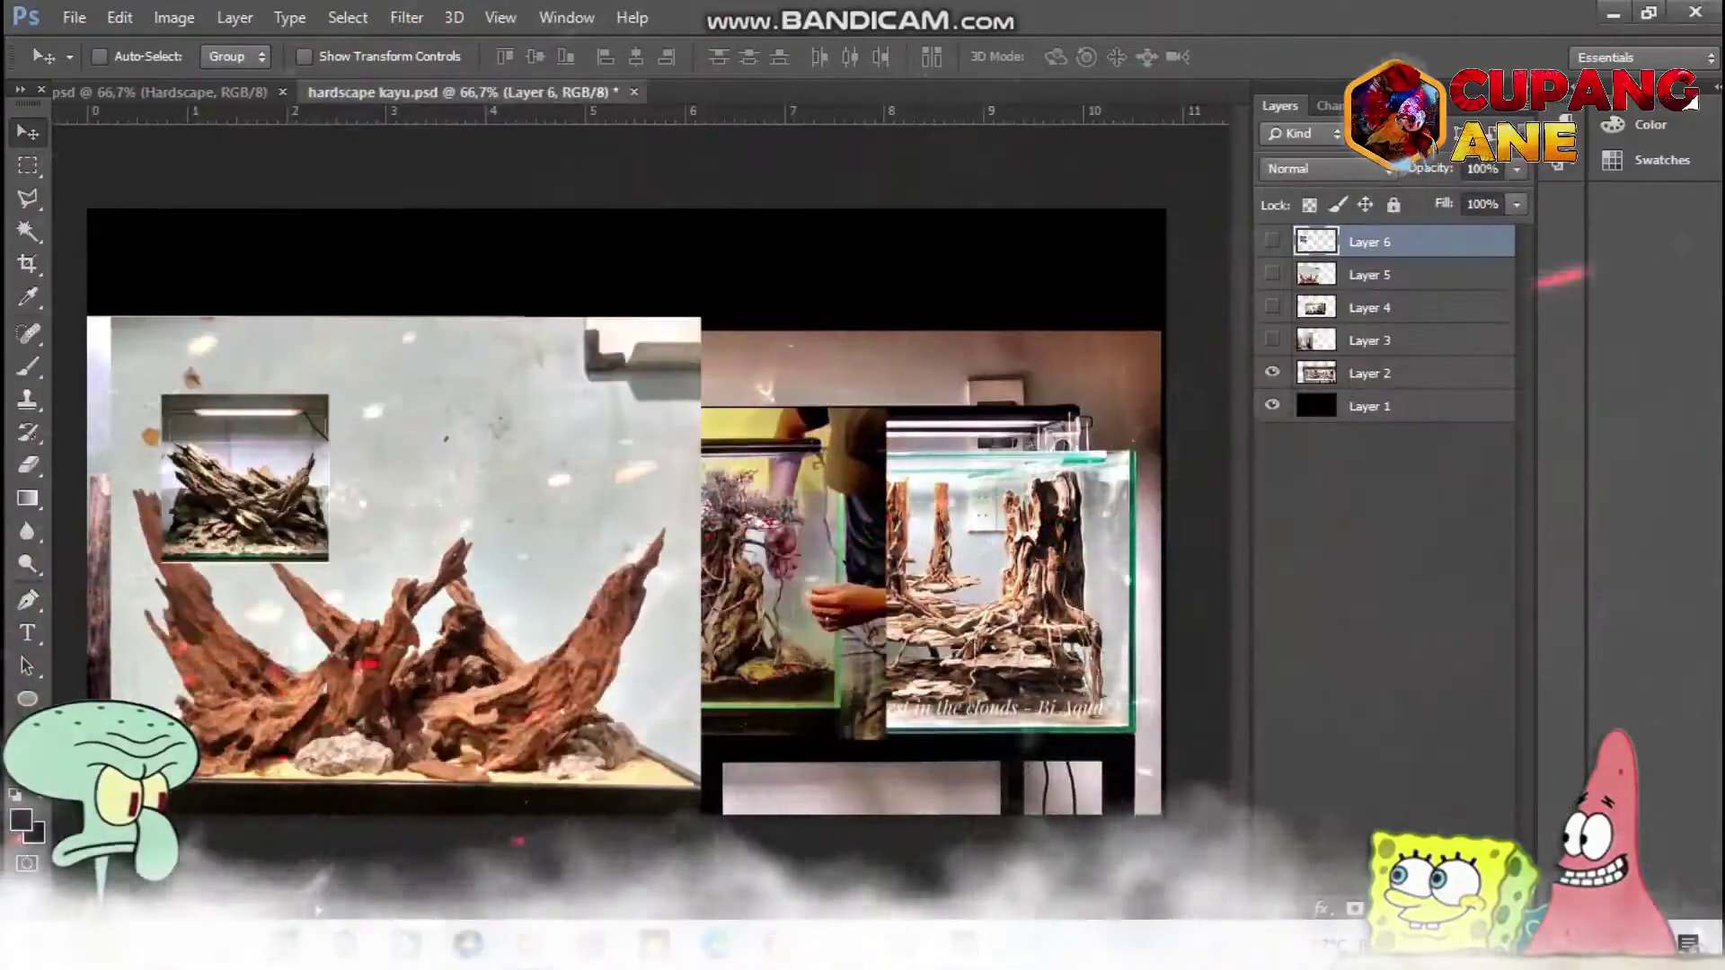
# Hide Layers 3 to 6 and move the Layer 2 tank photo down to the lower middle of the canvas.
pyautogui.moveTo(1272, 242); pyautogui.dragTo(1272, 340)
pyautogui.click(1369, 373)
pyautogui.moveTo(436, 484); pyautogui.dragTo(526, 602)
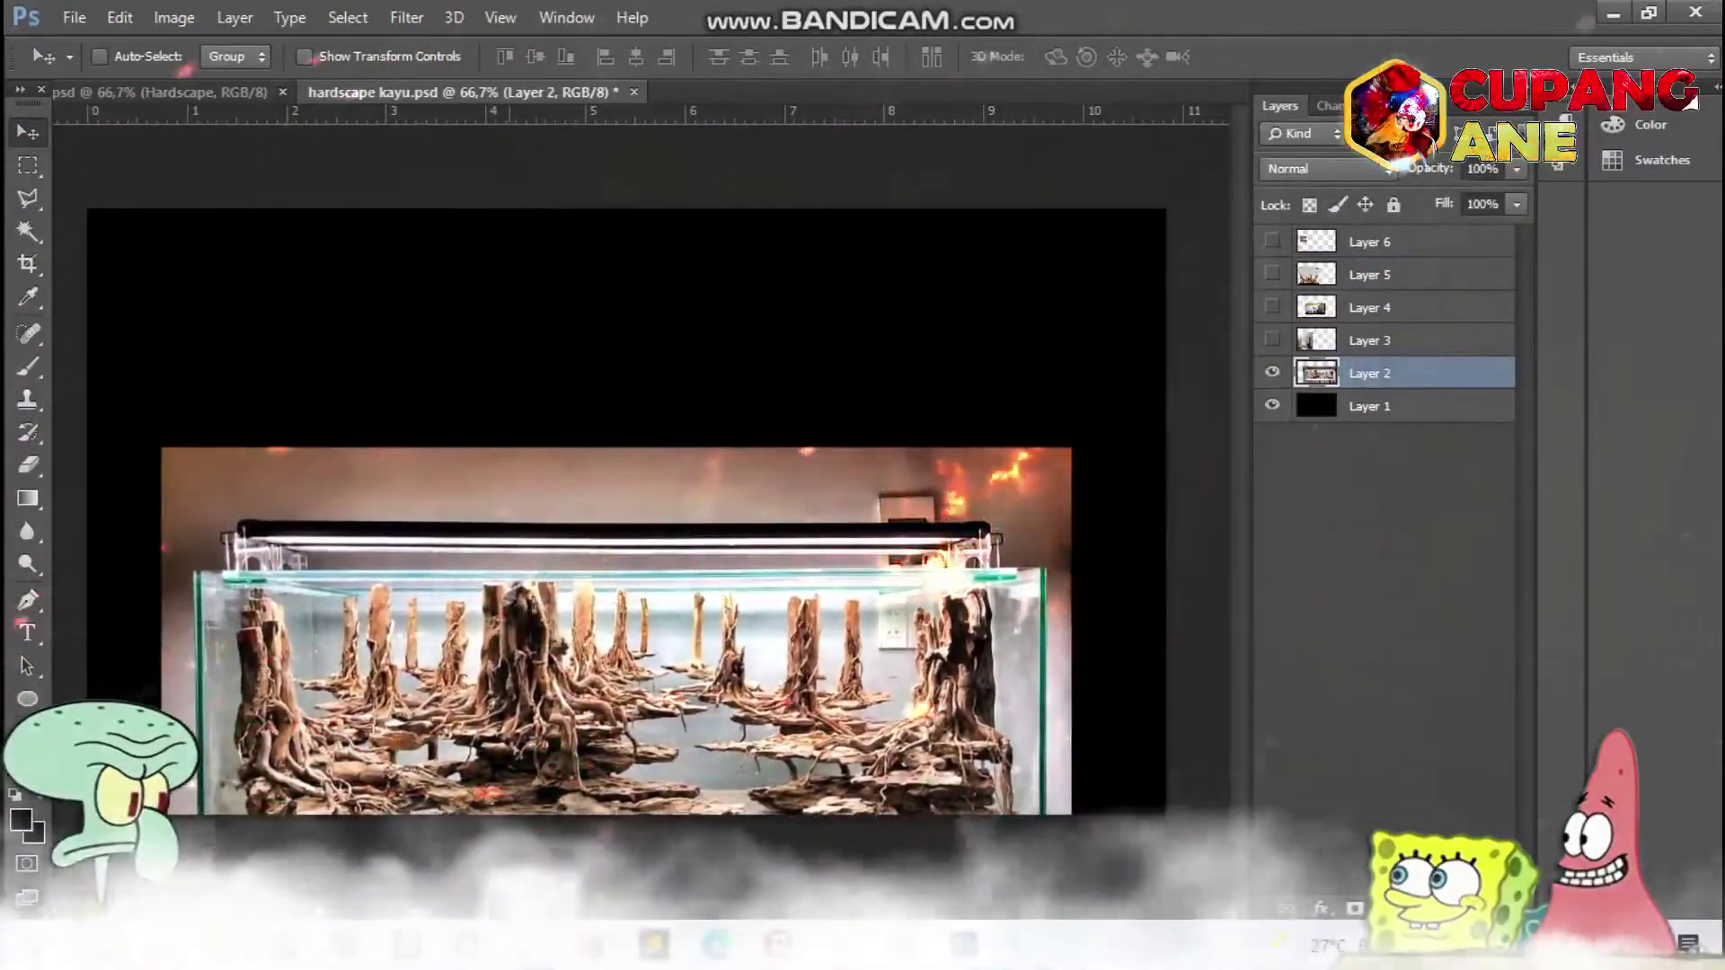
# Show Layer 4, move its bonsai driftwood photo to the lower right of the canvas and scale it down.
pyautogui.click(1272, 308)
pyautogui.click(1370, 308)
pyautogui.moveTo(296, 540); pyautogui.dragTo(893, 737)
pyautogui.hotkey('ctrl', 't')
pyautogui.moveTo(641, 512); pyautogui.dragTo(820, 609)
pyautogui.press('Return')
# Copy the crossed-tweezers outline layer from the Hardscape document into hardscape kayu.psd.
pyautogui.click(160, 91)
pyautogui.rightClick(854, 396)
pyautogui.click(924, 458)
pyautogui.moveTo(462, 91); pyautogui.dragTo(359, 239)
pyautogui.moveTo(772, 503); pyautogui.dragTo(808, 517)
pyautogui.hotkey('ctrl', '-')
pyautogui.hotkey('ctrl', '-')
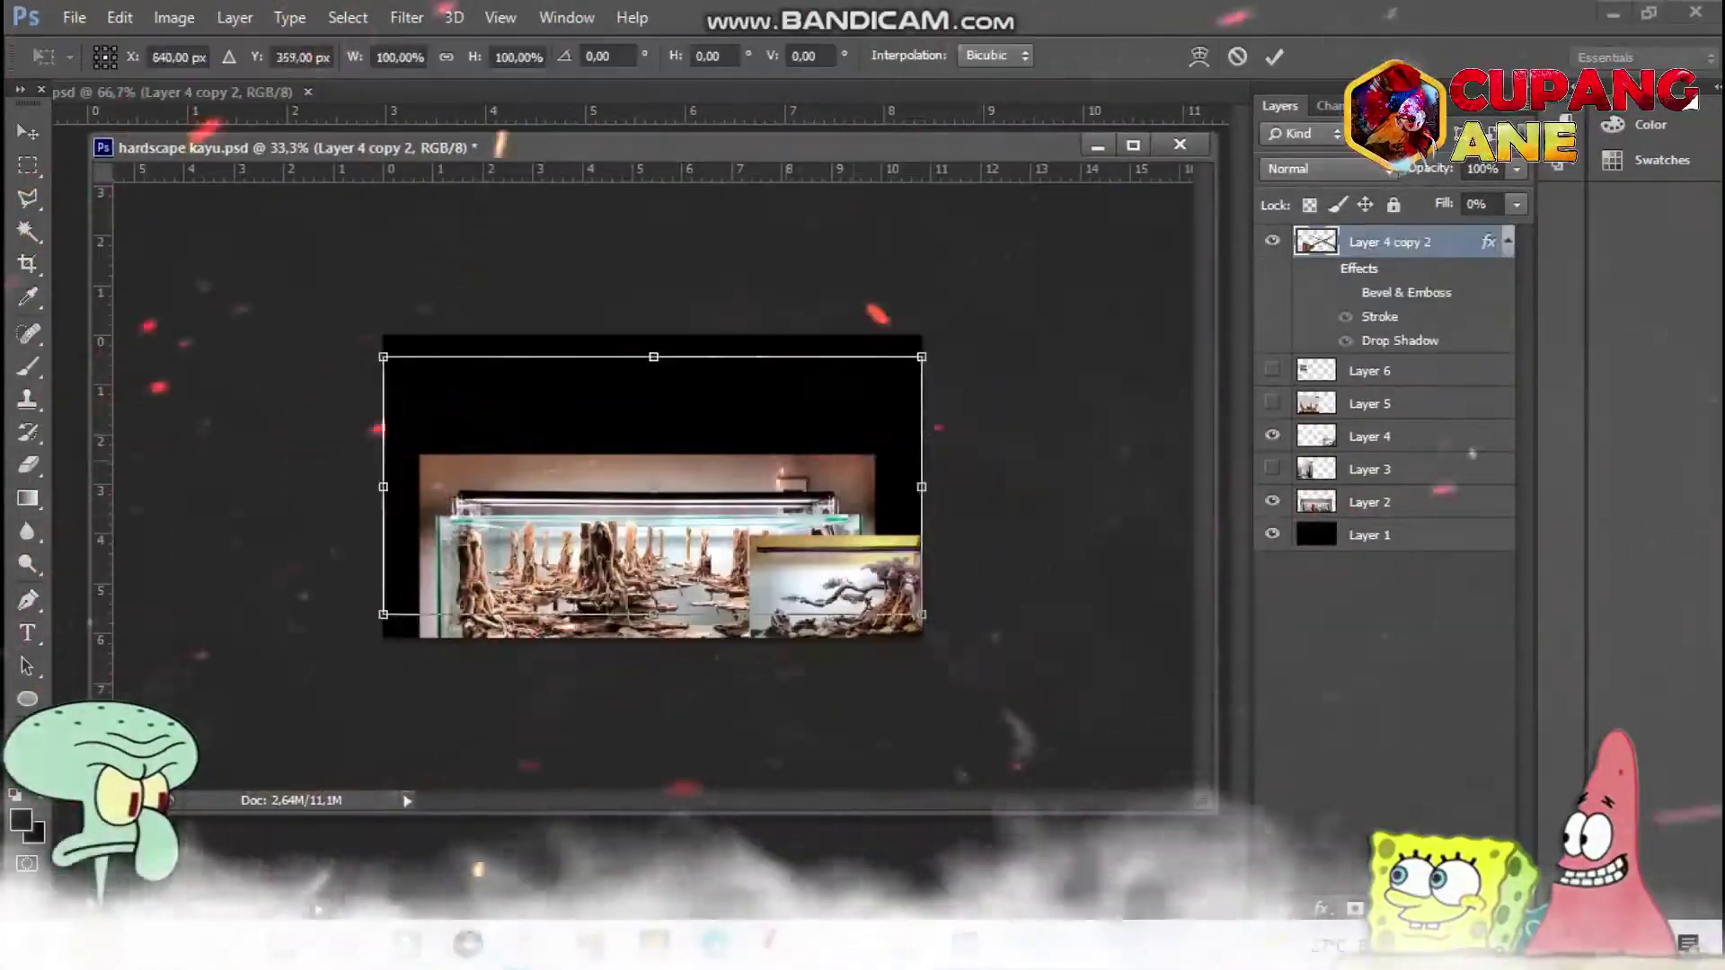
# Copy the second crossed-tweezers layer from the other open document into hardscape kayu.psd.
pyautogui.rightClick(803, 402)
pyautogui.click(890, 554)
pyautogui.moveTo(808, 400); pyautogui.dragTo(885, 396)
pyautogui.hotkey('ctrl', '+')
# Move the tank photo up and the Layer 4 photo to the lower left, and hide Layer 4.
pyautogui.moveTo(683, 557); pyautogui.dragTo(716, 314)
pyautogui.moveTo(898, 584); pyautogui.dragTo(597, 602)
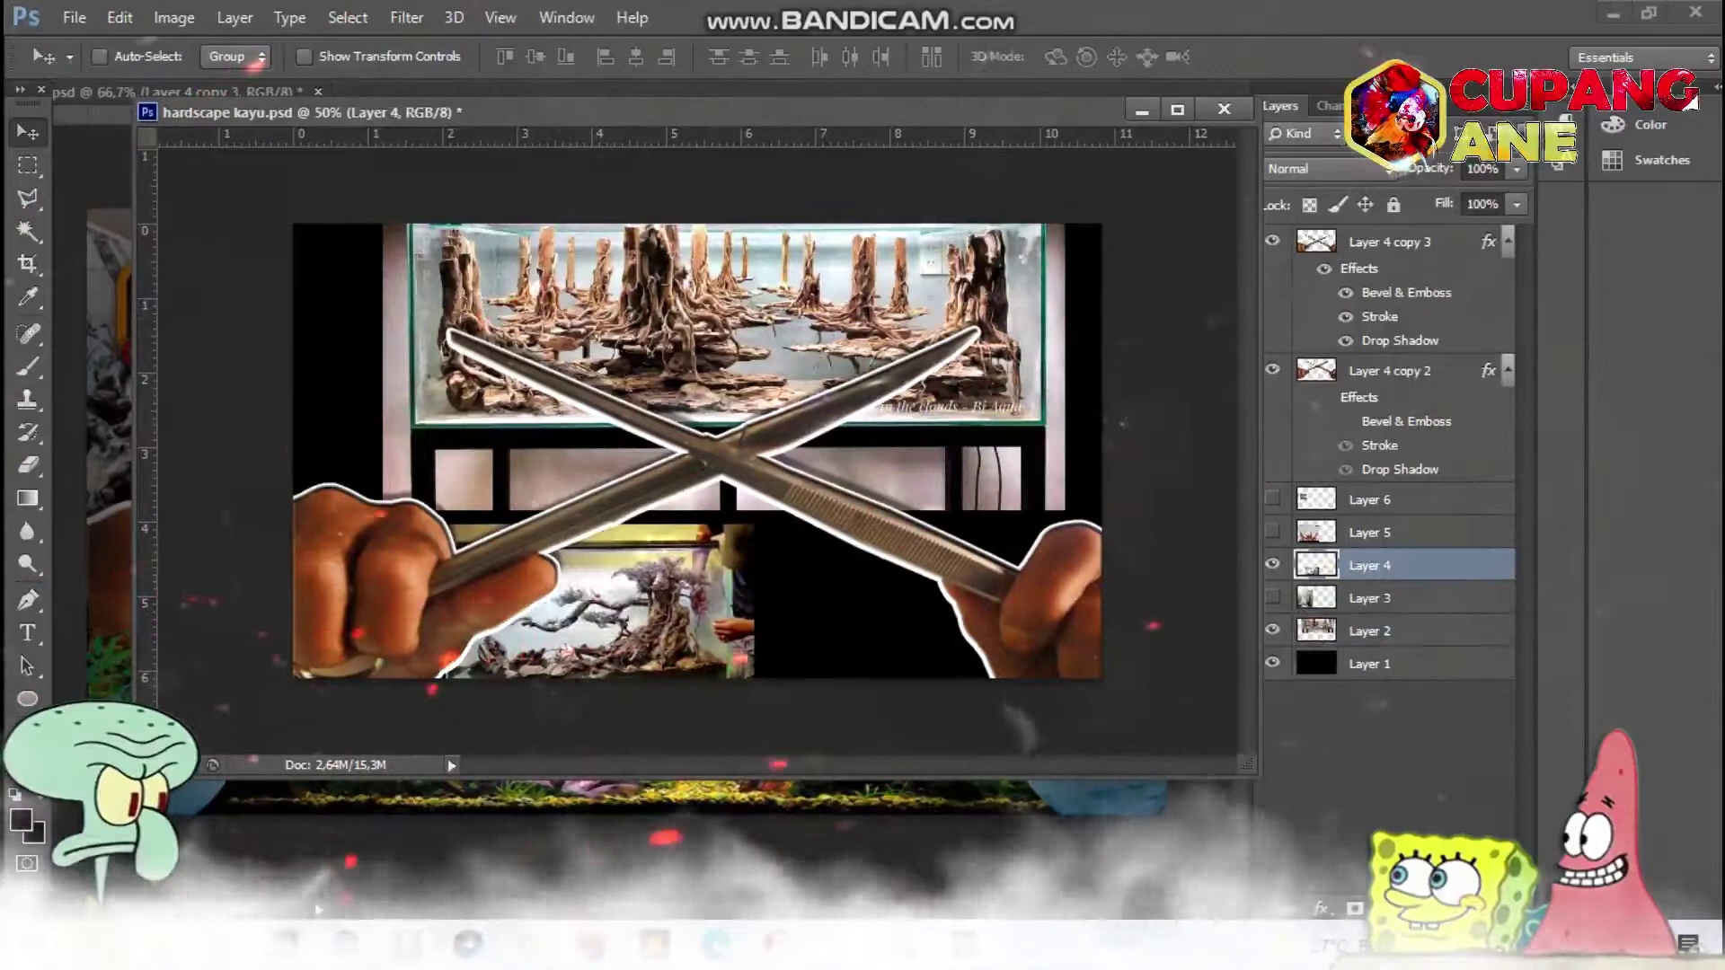
pyautogui.click(1272, 565)
# Move the Layer 2 tank photo down below the tweezers' crossing and scale it to fit the lower opening.
pyautogui.click(1369, 631)
pyautogui.moveTo(740, 260); pyautogui.dragTo(742, 539)
pyautogui.hotkey('ctrl', 't')
pyautogui.moveTo(1057, 404); pyautogui.dragTo(1109, 354)
pyautogui.press('Return')
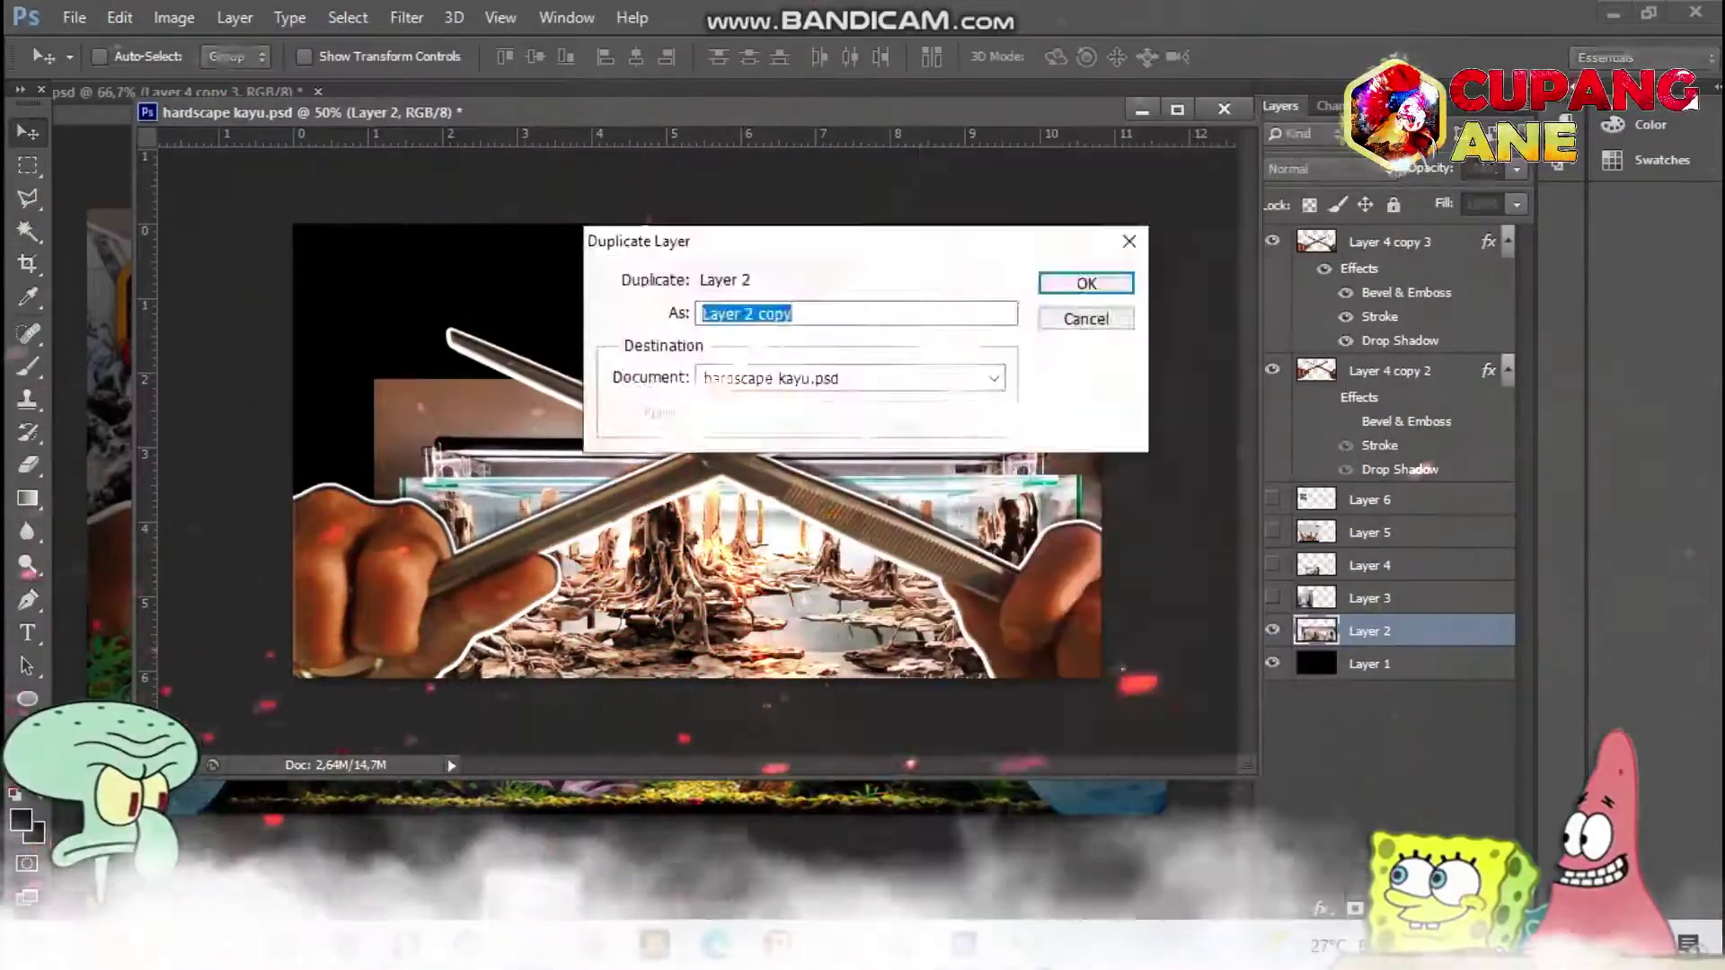
# Duplicate Layer 2 and bring the copy above the tweezers layers, reducing its fill to 68%.
pyautogui.press('Return')
pyautogui.press('l')
pyautogui.press('Escape')
pyautogui.press('z')
pyautogui.hotkey('ctrl', '+')
pyautogui.hotkey('alt', ']')
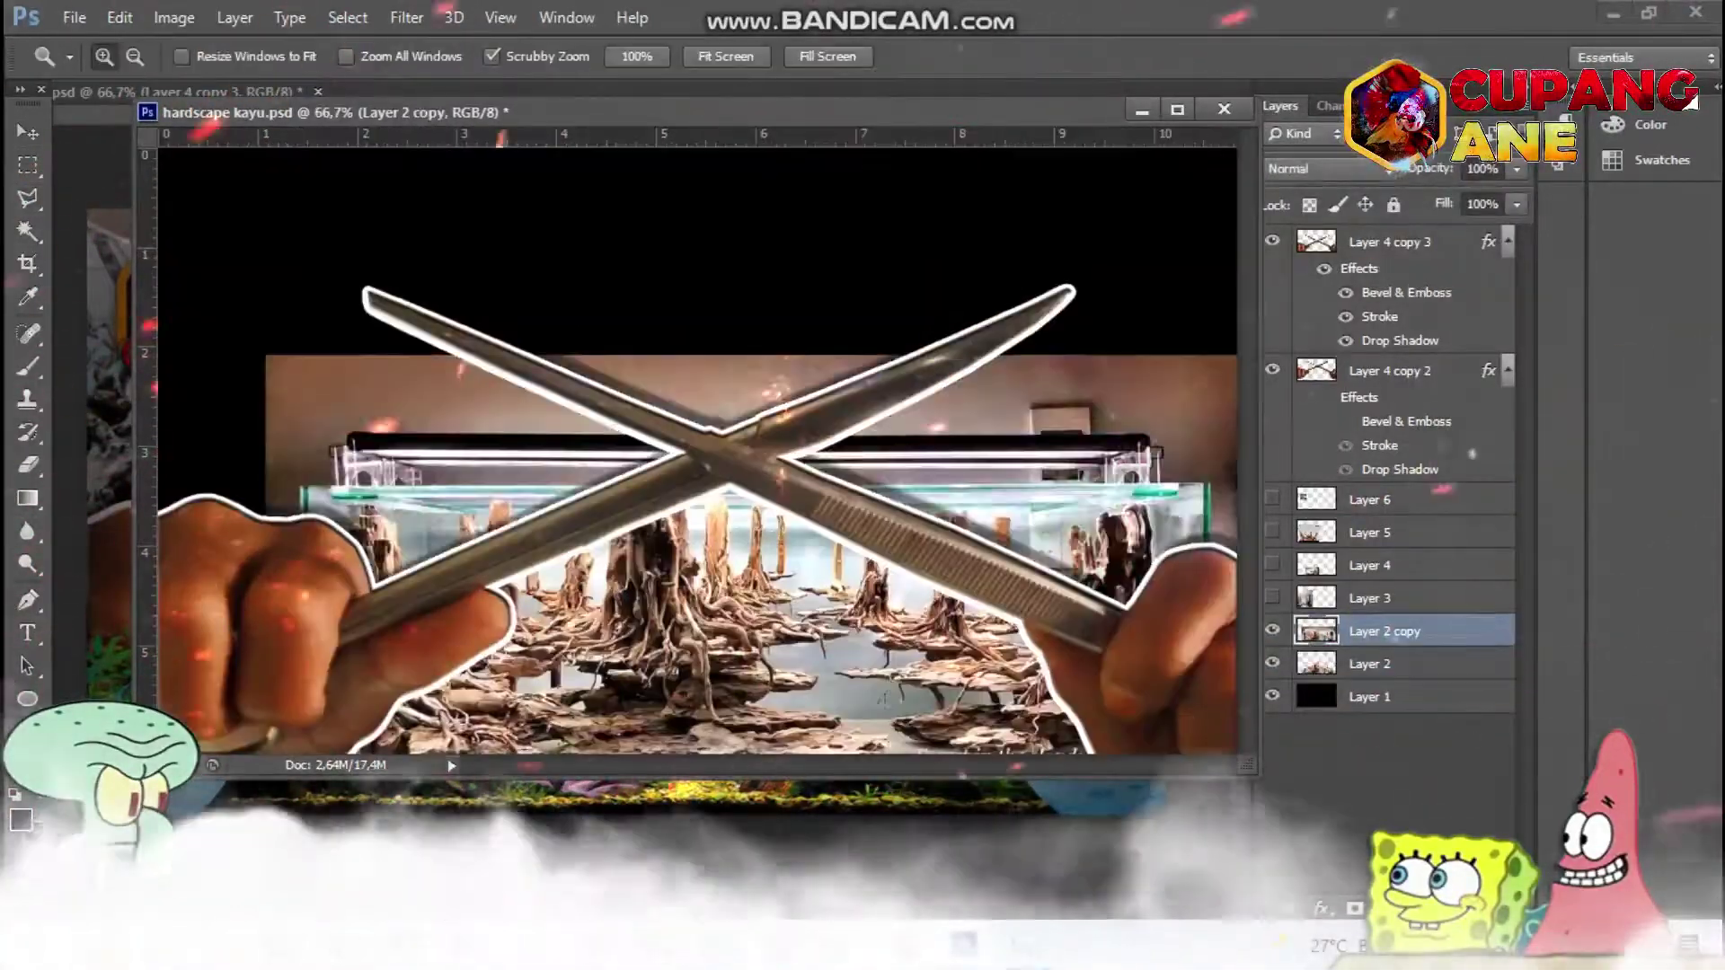
pyautogui.hotkey('ctrl', 'shift', ']')
pyautogui.hotkey('shift', '6')
pyautogui.hotkey('shift', '8')
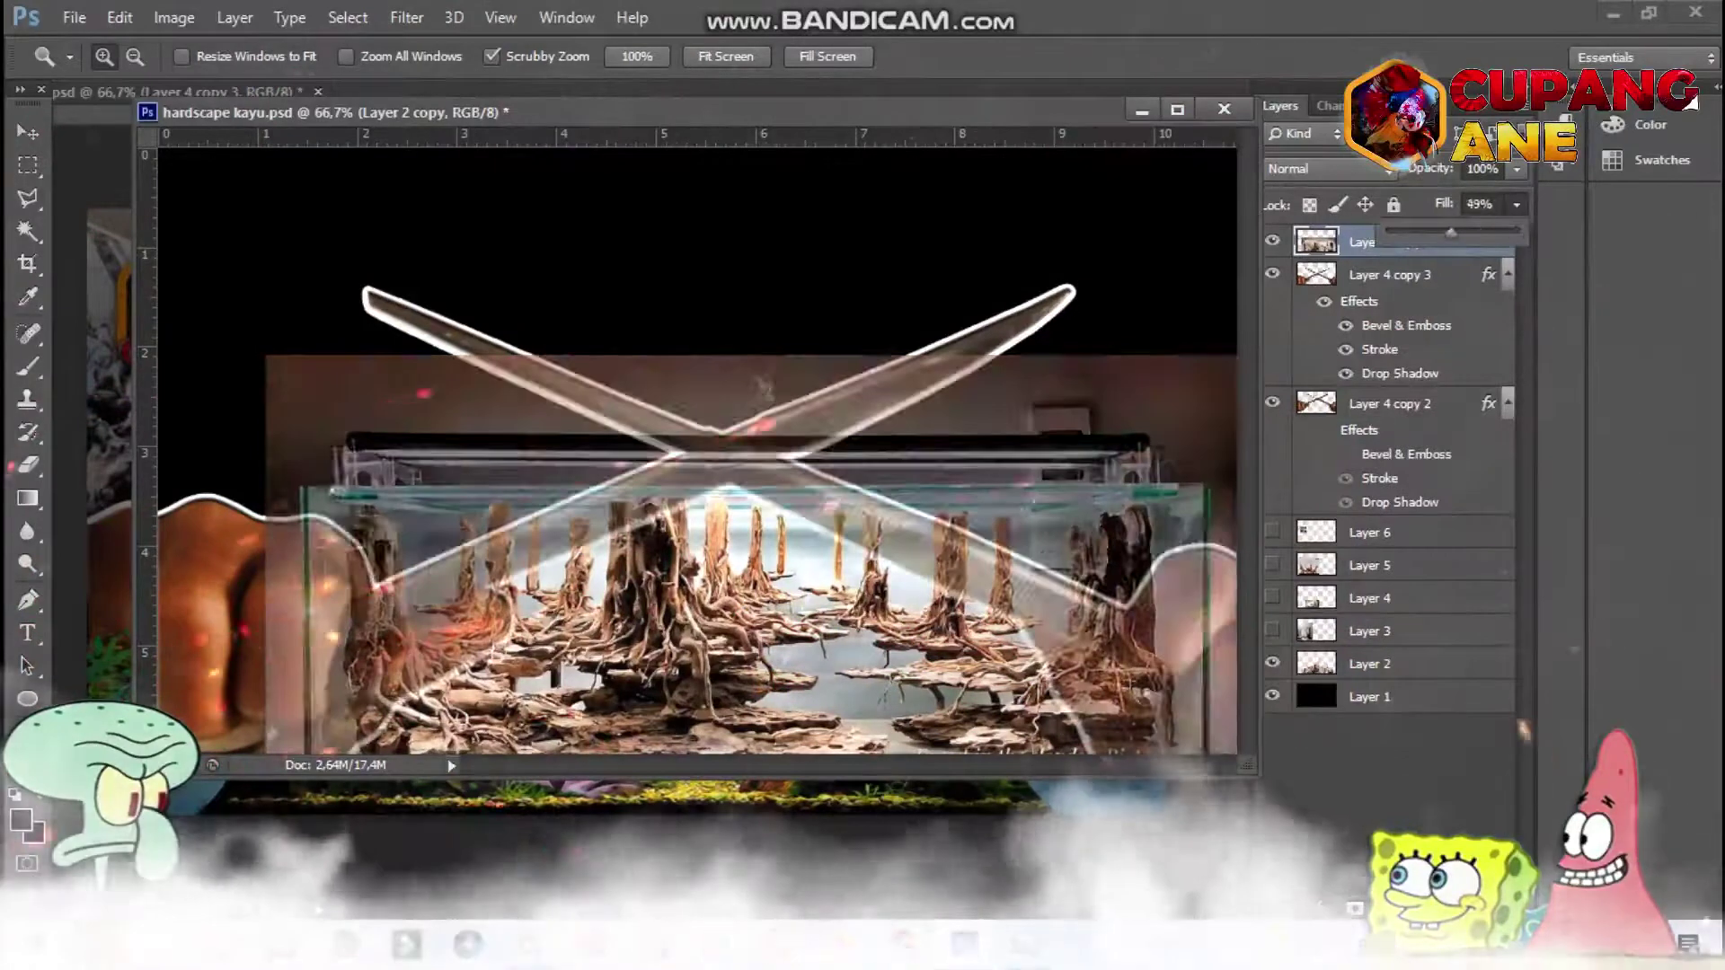
# Try to select the background around the stumps on Layer 2 copy with the Magic Wand at tolerance 70.
pyautogui.hotkey('ctrl', '+')
pyautogui.hotkey('ctrl', '+')
pyautogui.press('e')
pyautogui.press('w')
pyautogui.click(832, 611)
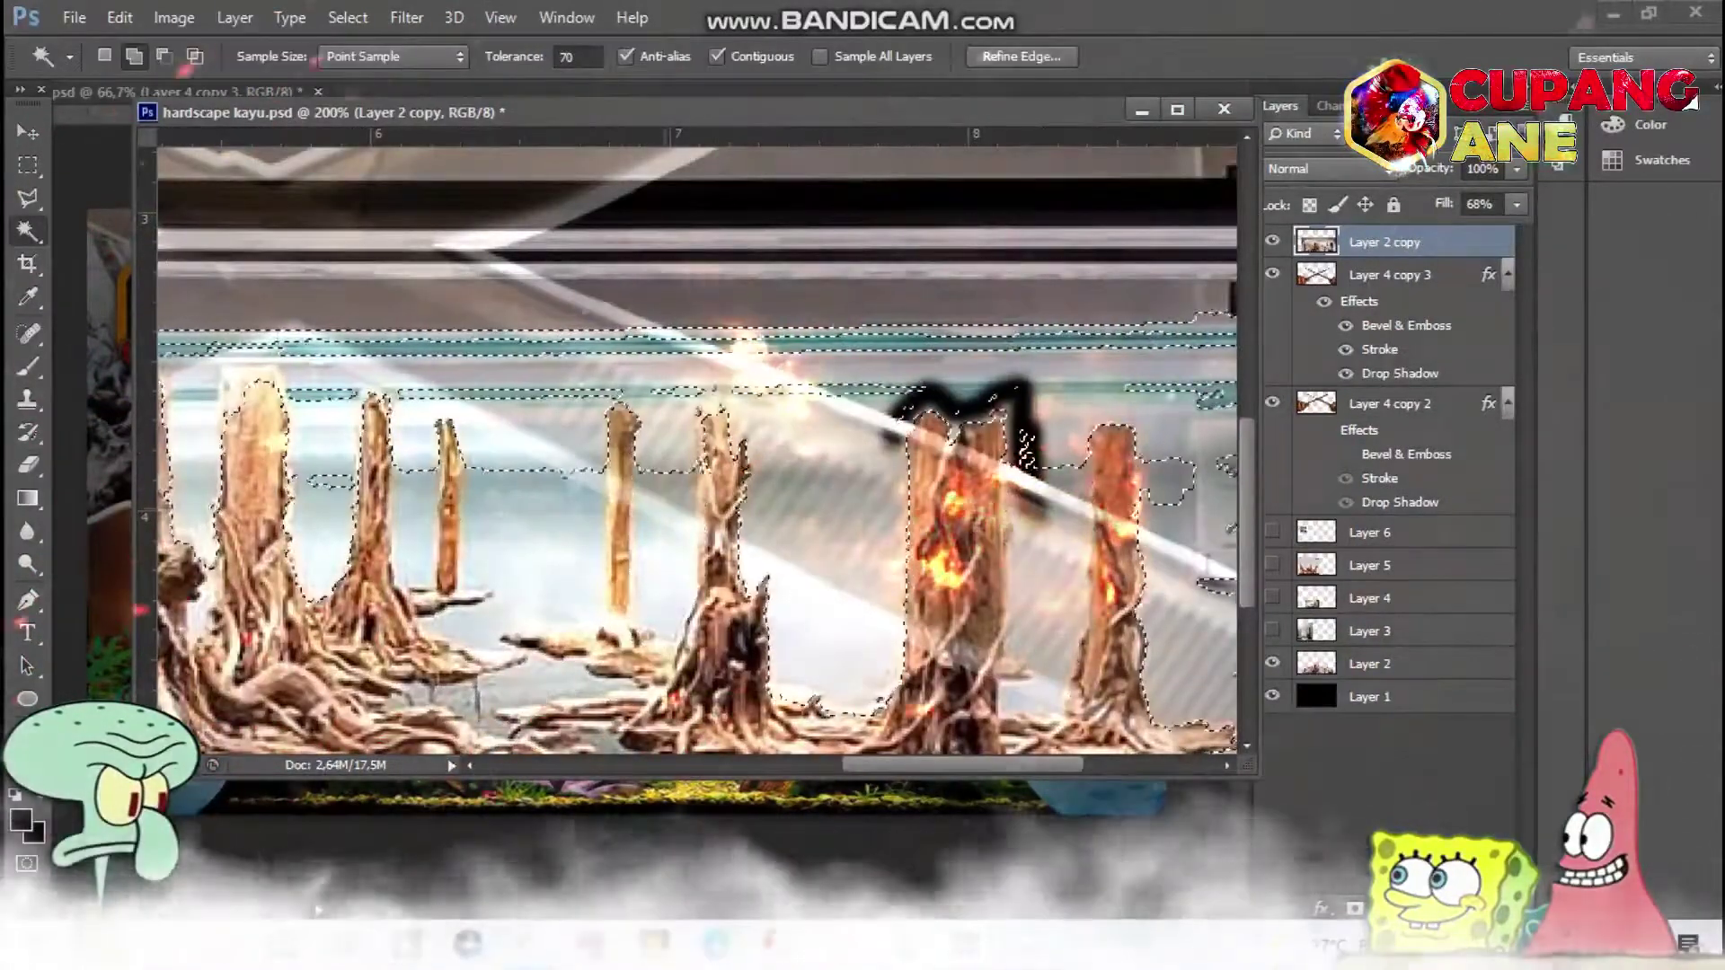
pyautogui.hotkey('ctrl', 'd')
# Restore Layer 2 copy's fill to 100% and erase the background around the right-hand stumps with a 267 px eraser.
pyautogui.hotkey('ctrl', '1')
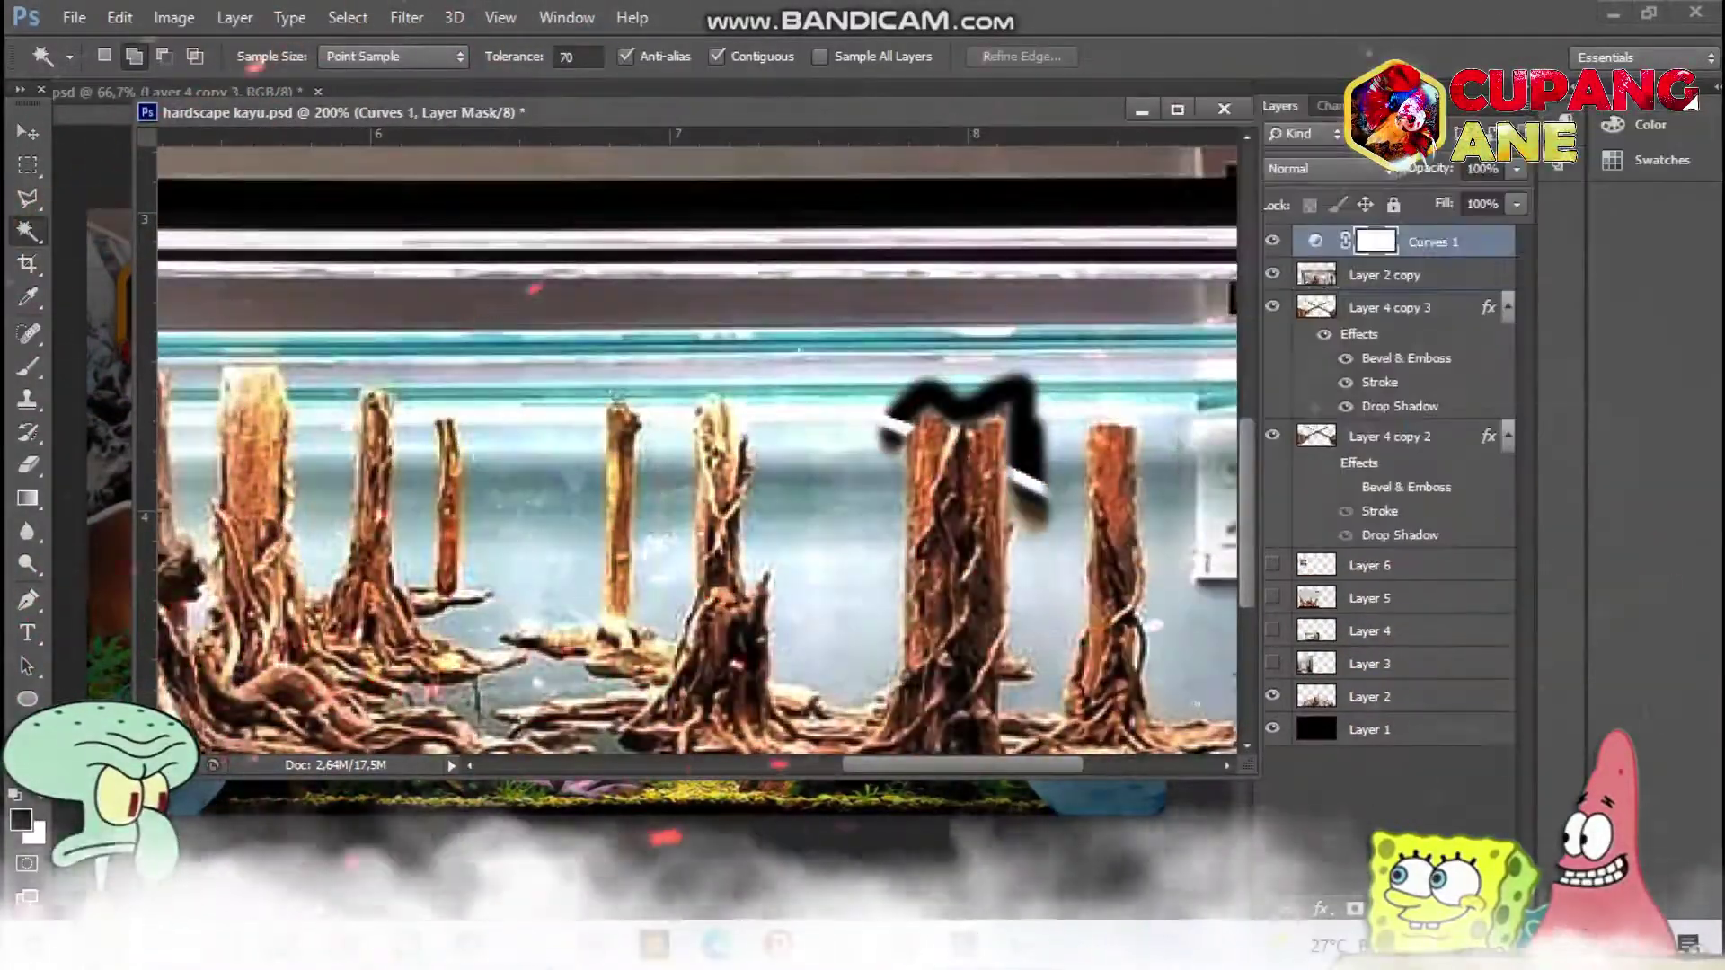
pyautogui.hotkey('shift', '0')
pyautogui.press('e')
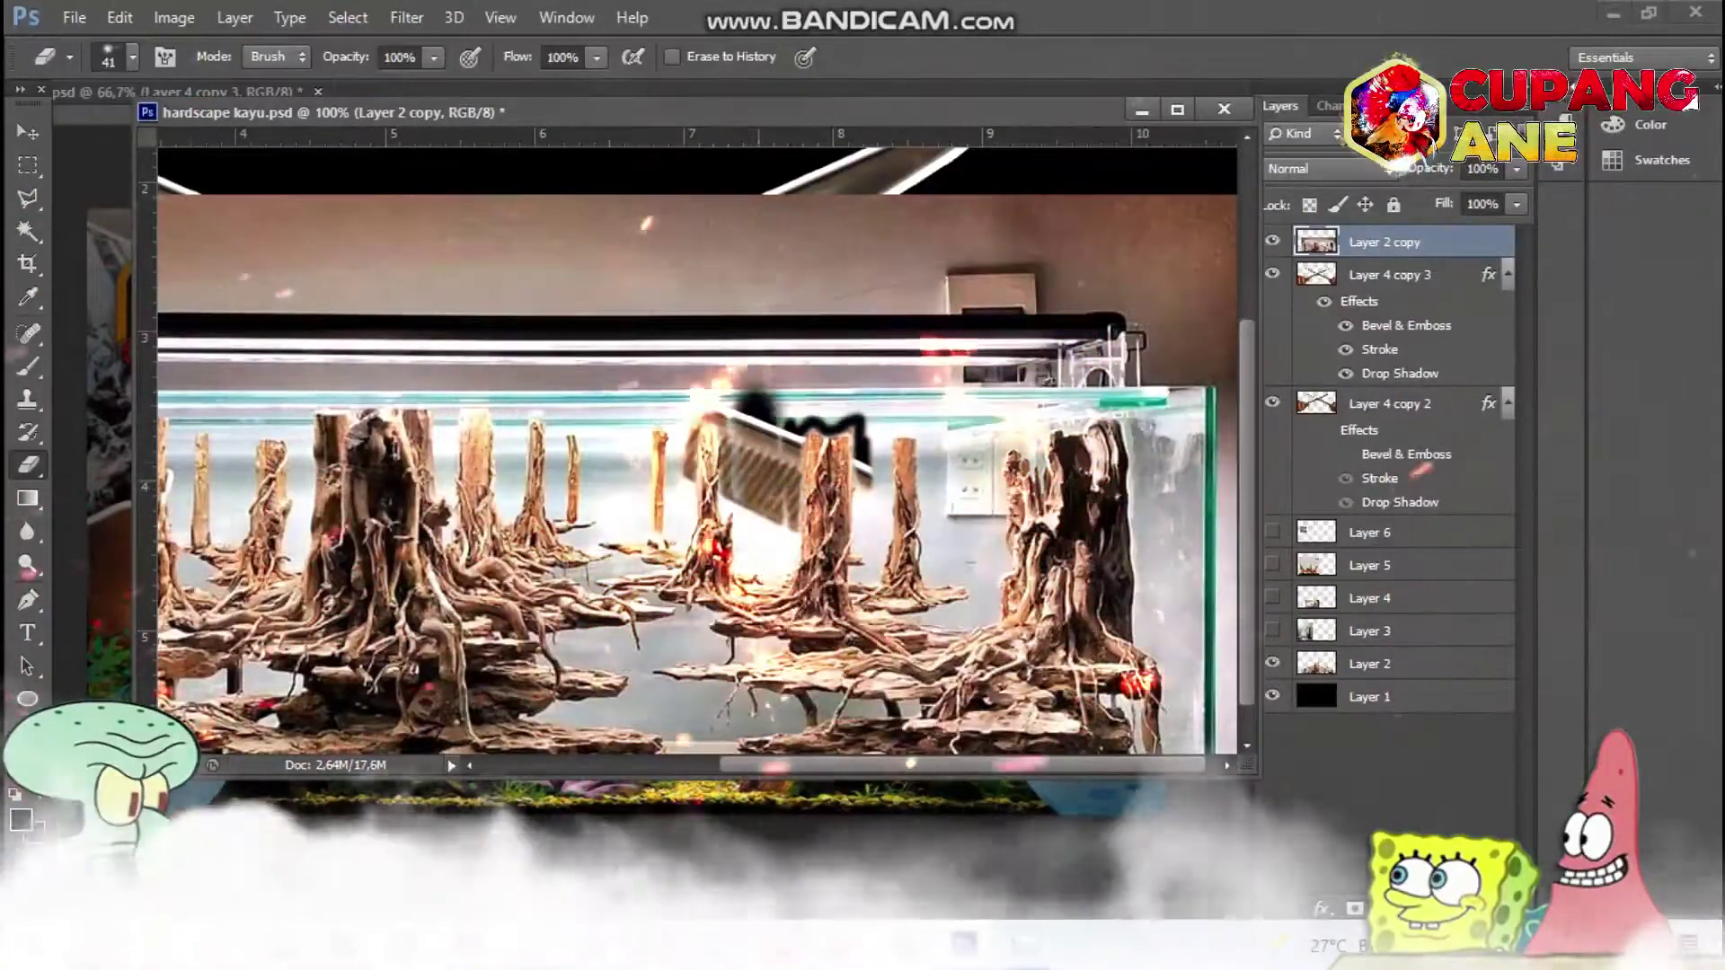
pyautogui.rightClick(984, 539)
pyautogui.press('Return')
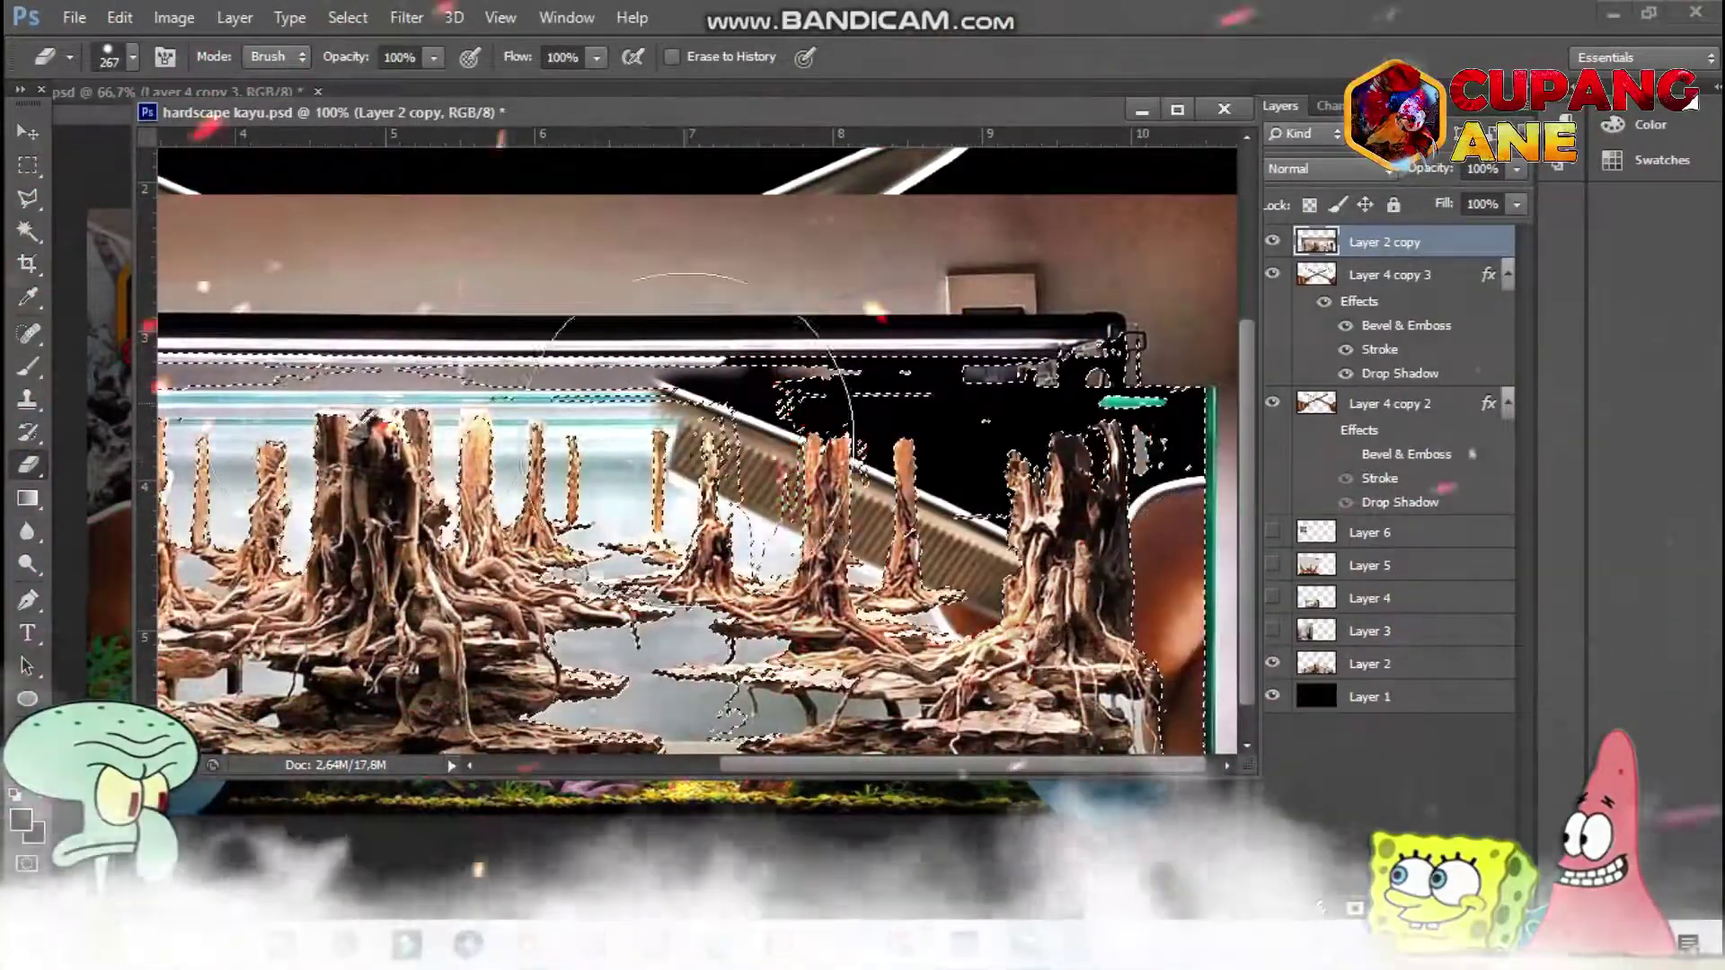
pyautogui.hotkey('ctrl', '-')
pyautogui.hotkey('ctrl', 'shift', 'd')
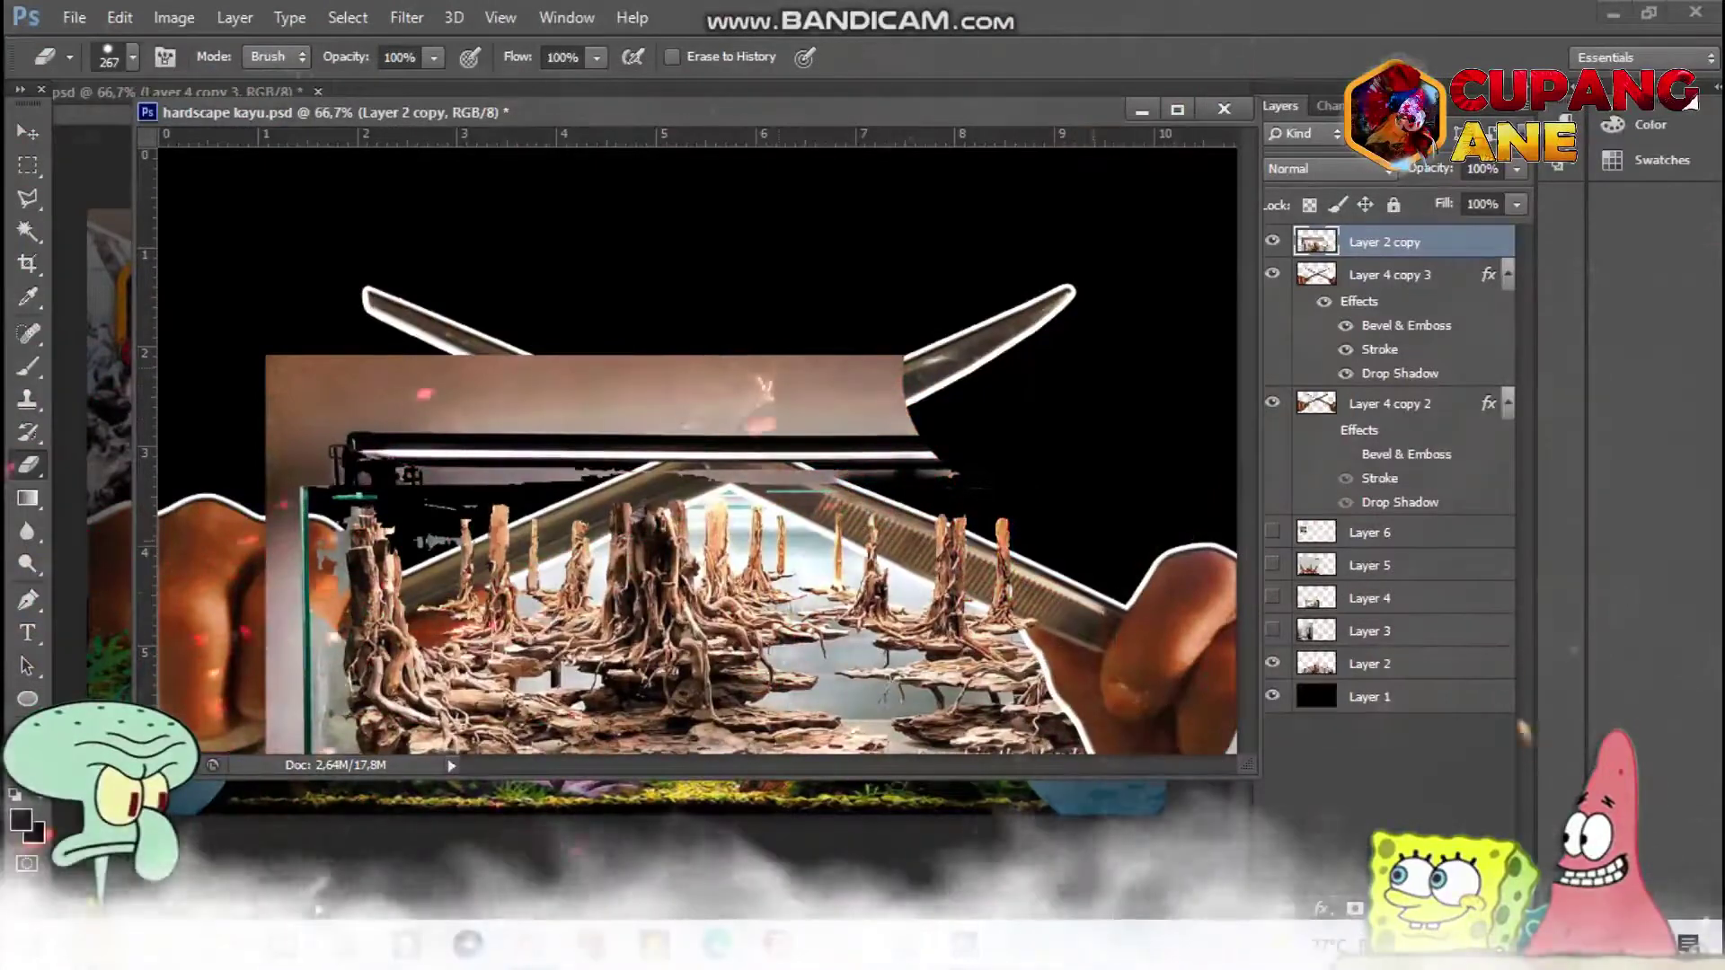
# Erase the remaining background fragments above the stumps on Layer 2 copy, using a 6 px eraser for fine spots.
pyautogui.press('z')
pyautogui.hotkey('ctrl', '+')
pyautogui.hotkey('ctrl', '+')
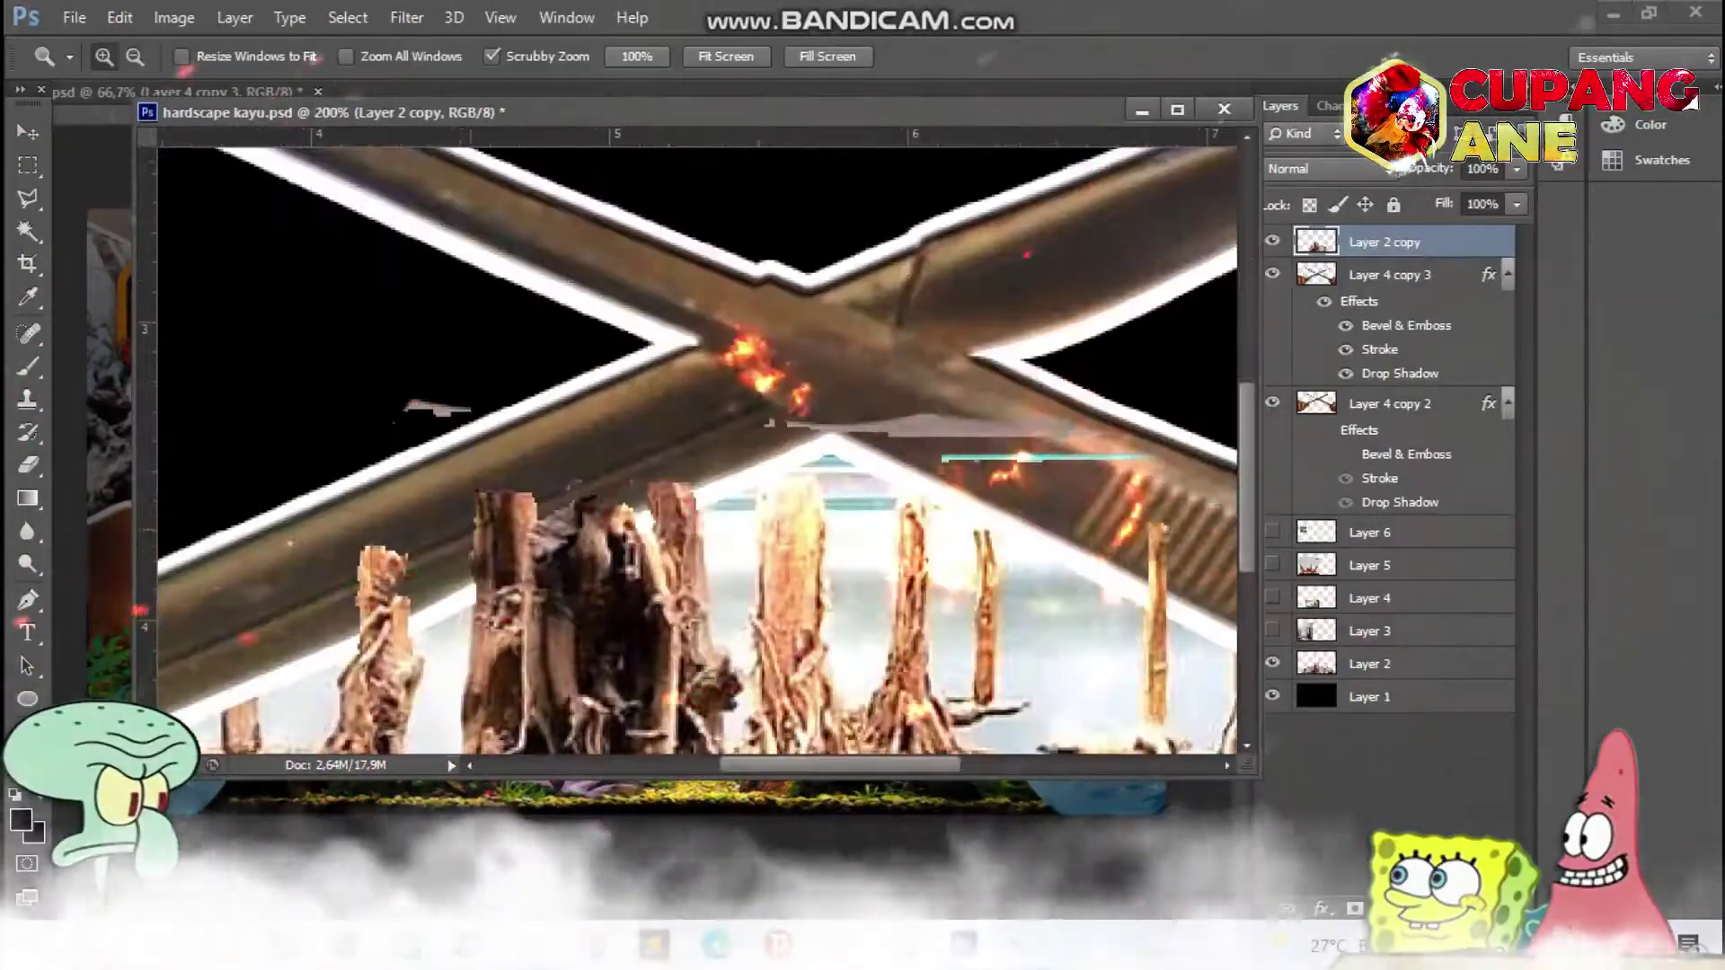
pyautogui.scroll(-3, 698, 449)
pyautogui.press('e')
pyautogui.hotkey('ctrl', '-')
pyautogui.hotkey('ctrl', '-')
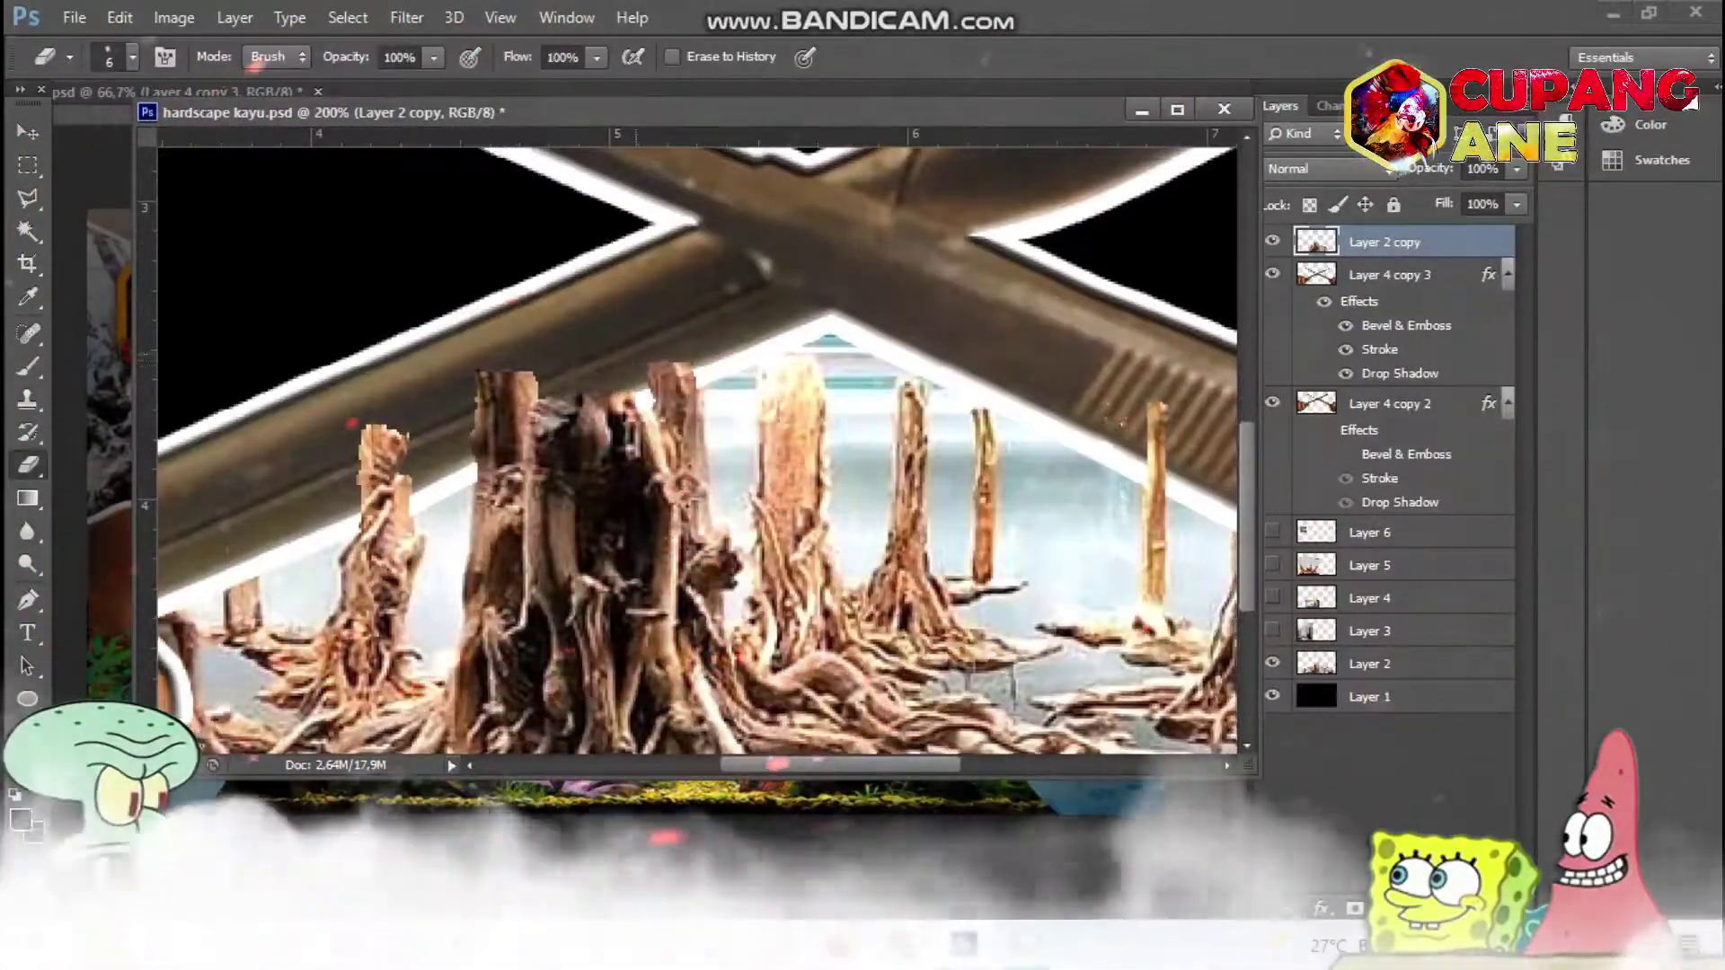
# Open the stump tank photo and paste a fresh copy into hardscape kayu.psd beneath the tweezers layers.
pyautogui.press('v')
pyautogui.hotkey('ctrl', 'o')
pyautogui.press('Return')
pyautogui.hotkey('ctrl', 'a')
pyautogui.hotkey('ctrl', 'c')
pyautogui.hotkey('ctrl', 'Tab')
pyautogui.hotkey('ctrl', 'v')
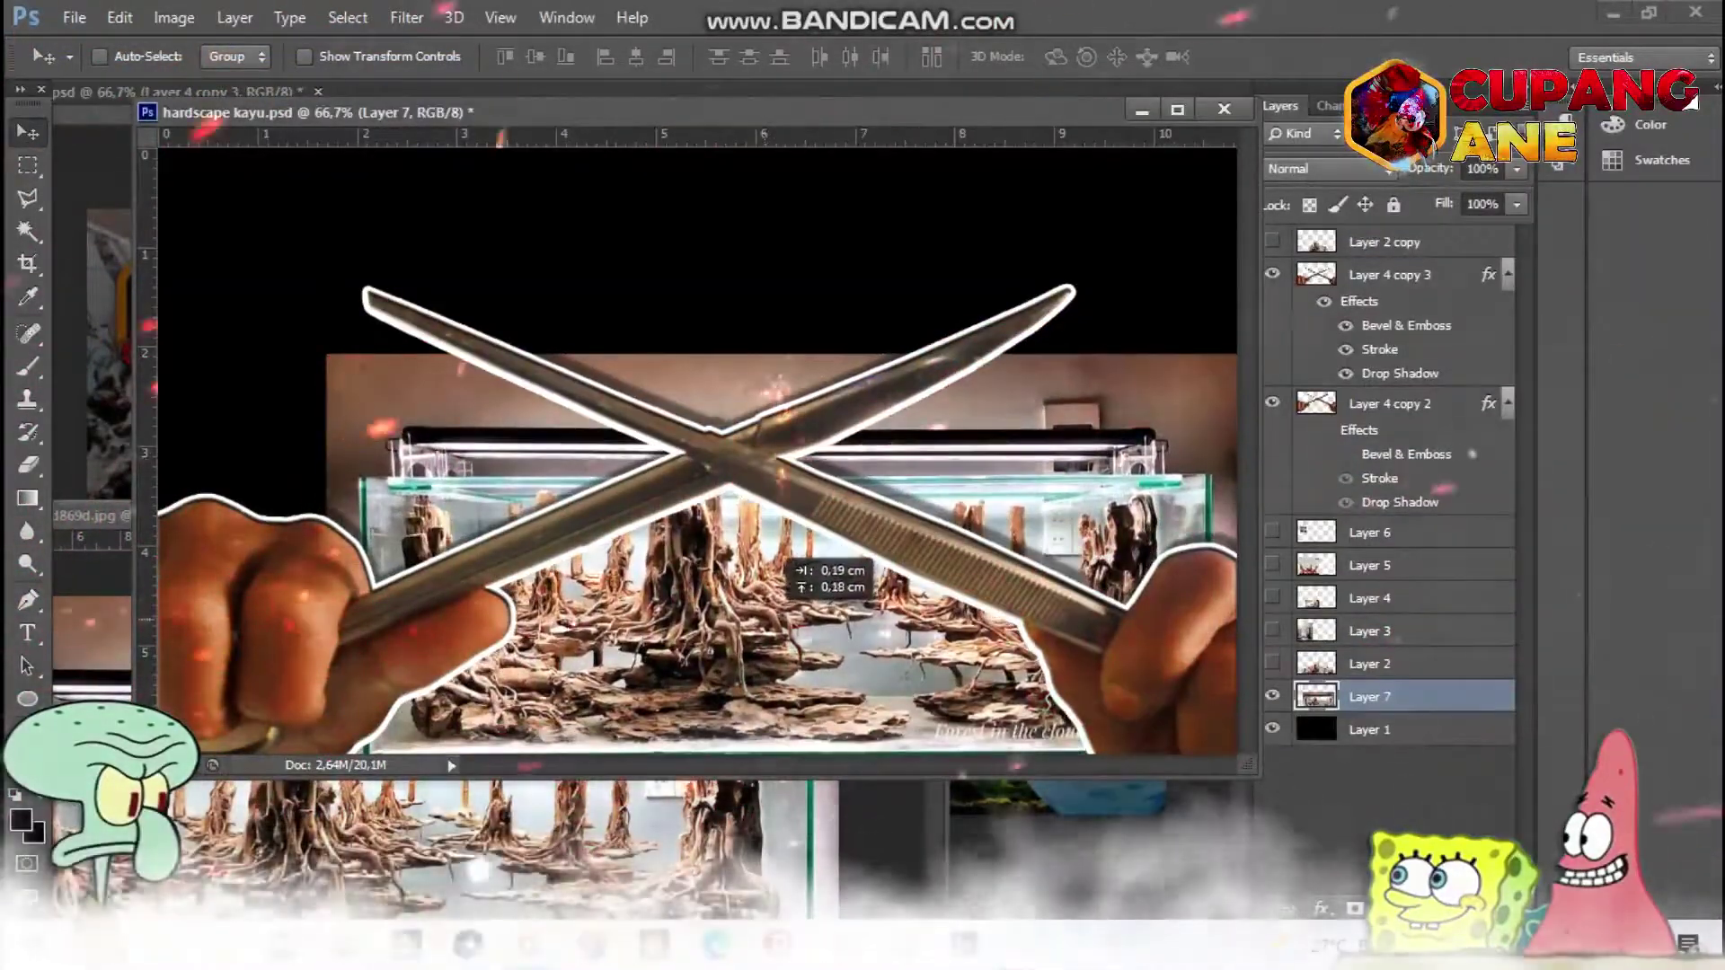
# Make two duplicates of the Layer 7 tank photo.
pyautogui.hotkey('alt', 'l')
pyautogui.press('d')
pyautogui.press('Return')
pyautogui.hotkey('shift', 'alt', '[')
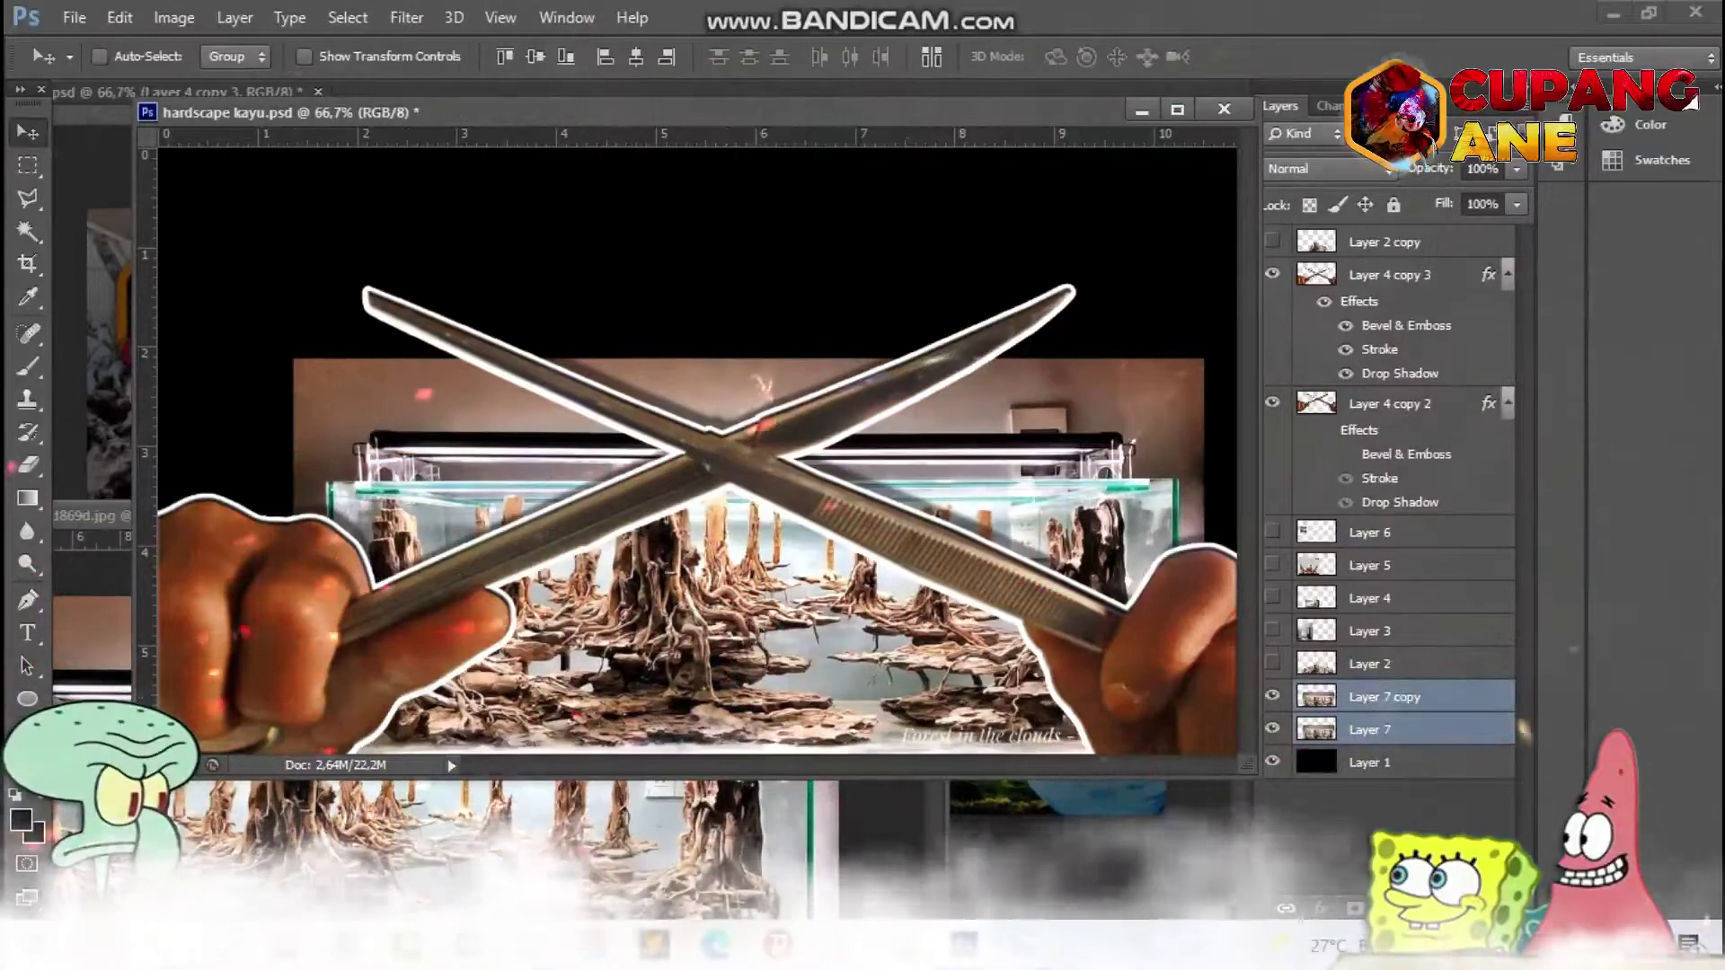
pyautogui.hotkey('ctrl', 'j')
pyautogui.press('z')
pyautogui.hotkey('ctrl', '+')
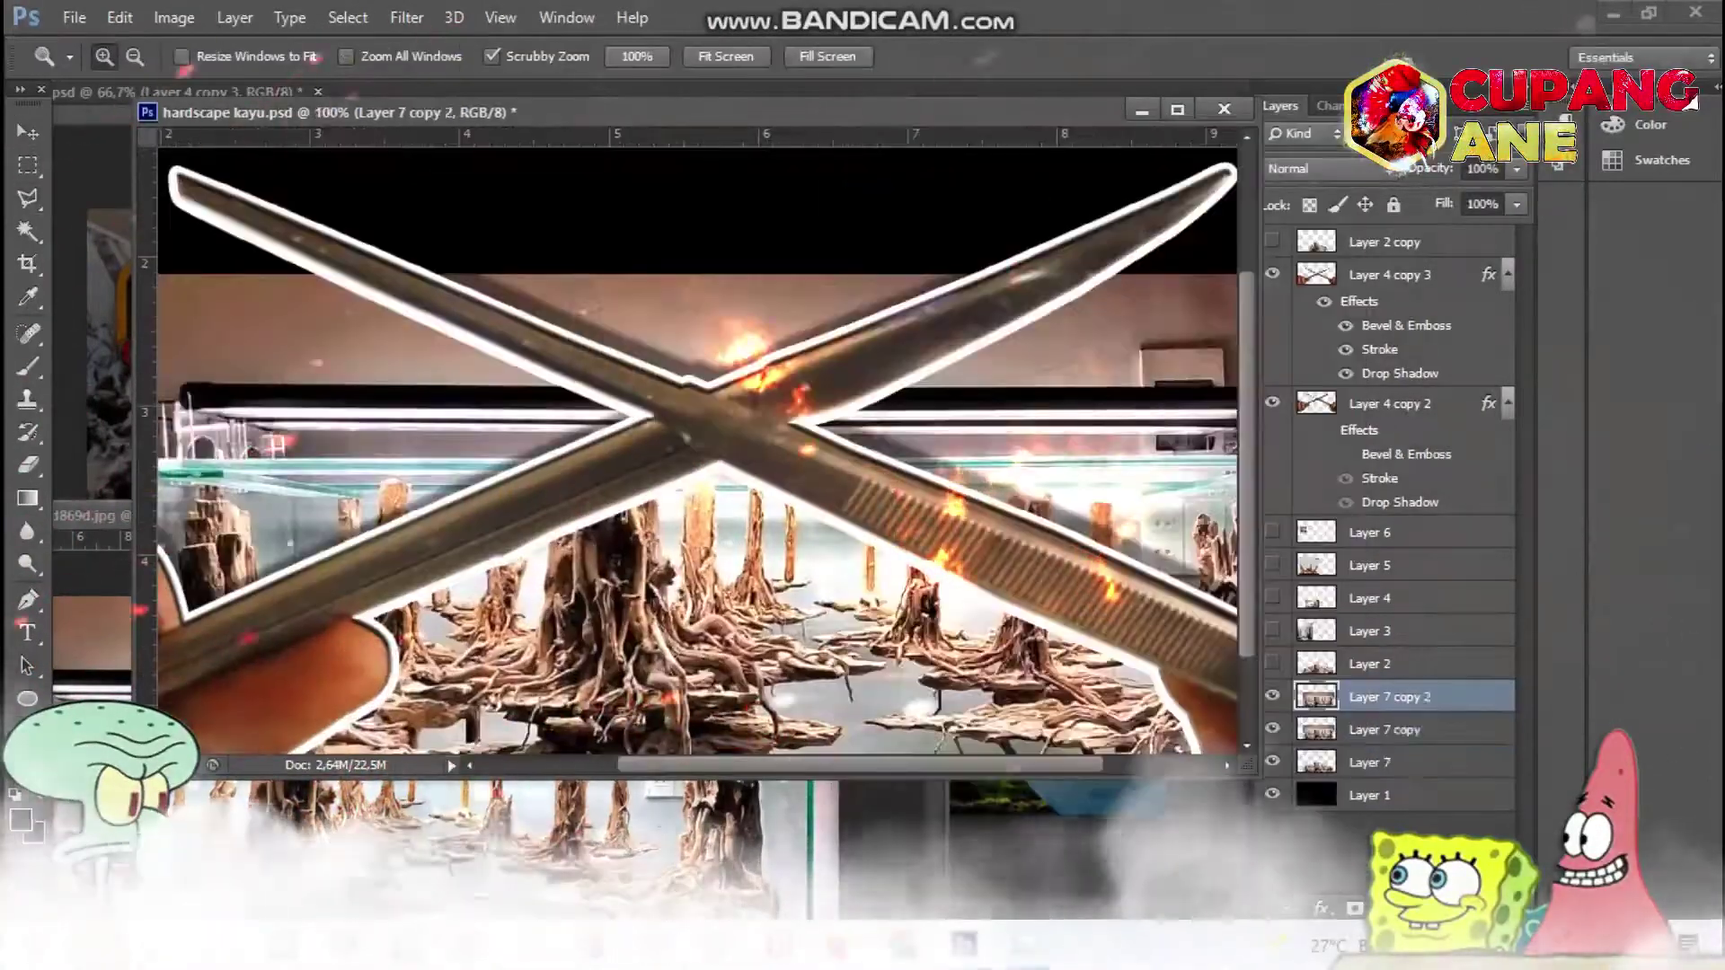
# Bring Layer 7 copy above the crossed-tweezers layers and reduce its fill to 23%.
pyautogui.hotkey('ctrl', 'shift', ']')
pyautogui.hotkey('ctrl', '+')
pyautogui.hotkey('ctrl', '+')
pyautogui.hotkey('ctrl', '+')
pyautogui.hotkey('shift', '2')
pyautogui.hotkey('shift', '3')
# Trace a pen path around the left and middle stumps overlapping the tweezers and clear the background above them.
pyautogui.press('p')
pyautogui.hotkey('ctrl', '-')
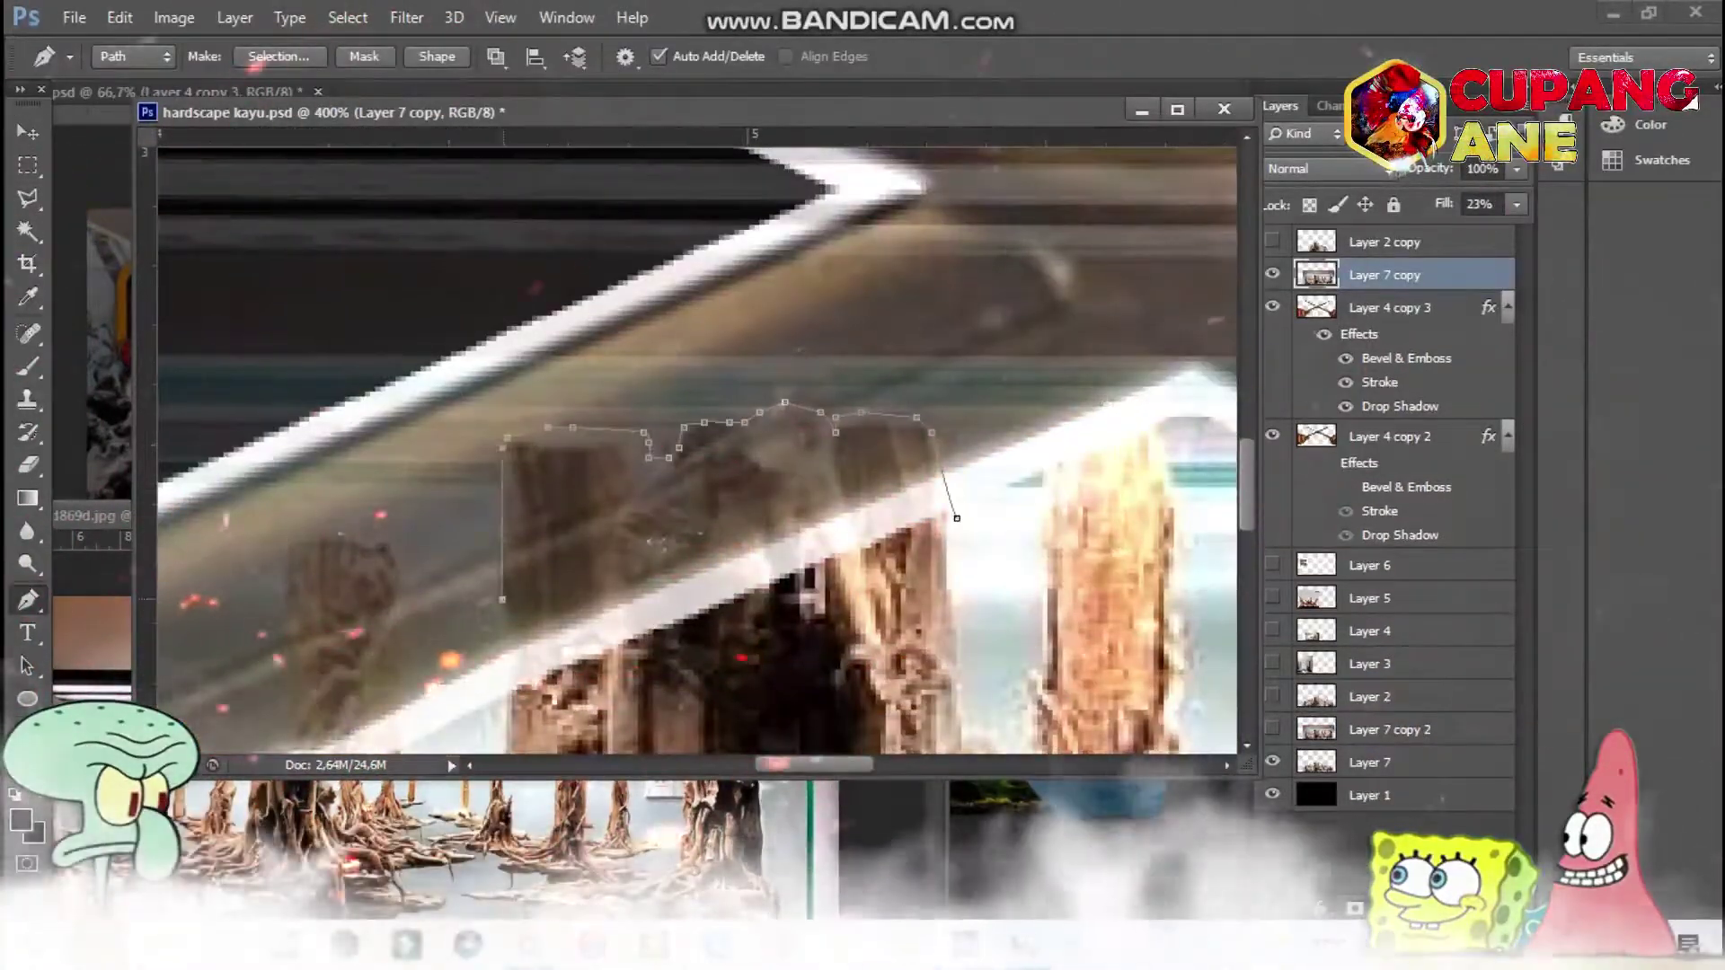
pyautogui.click(554, 349)
pyautogui.click(551, 471)
pyautogui.click(556, 518)
pyautogui.click(555, 550)
pyautogui.click(498, 596)
pyautogui.click(480, 582)
pyautogui.hotkey('ctrl', '-')
pyautogui.hotkey('ctrl', '-')
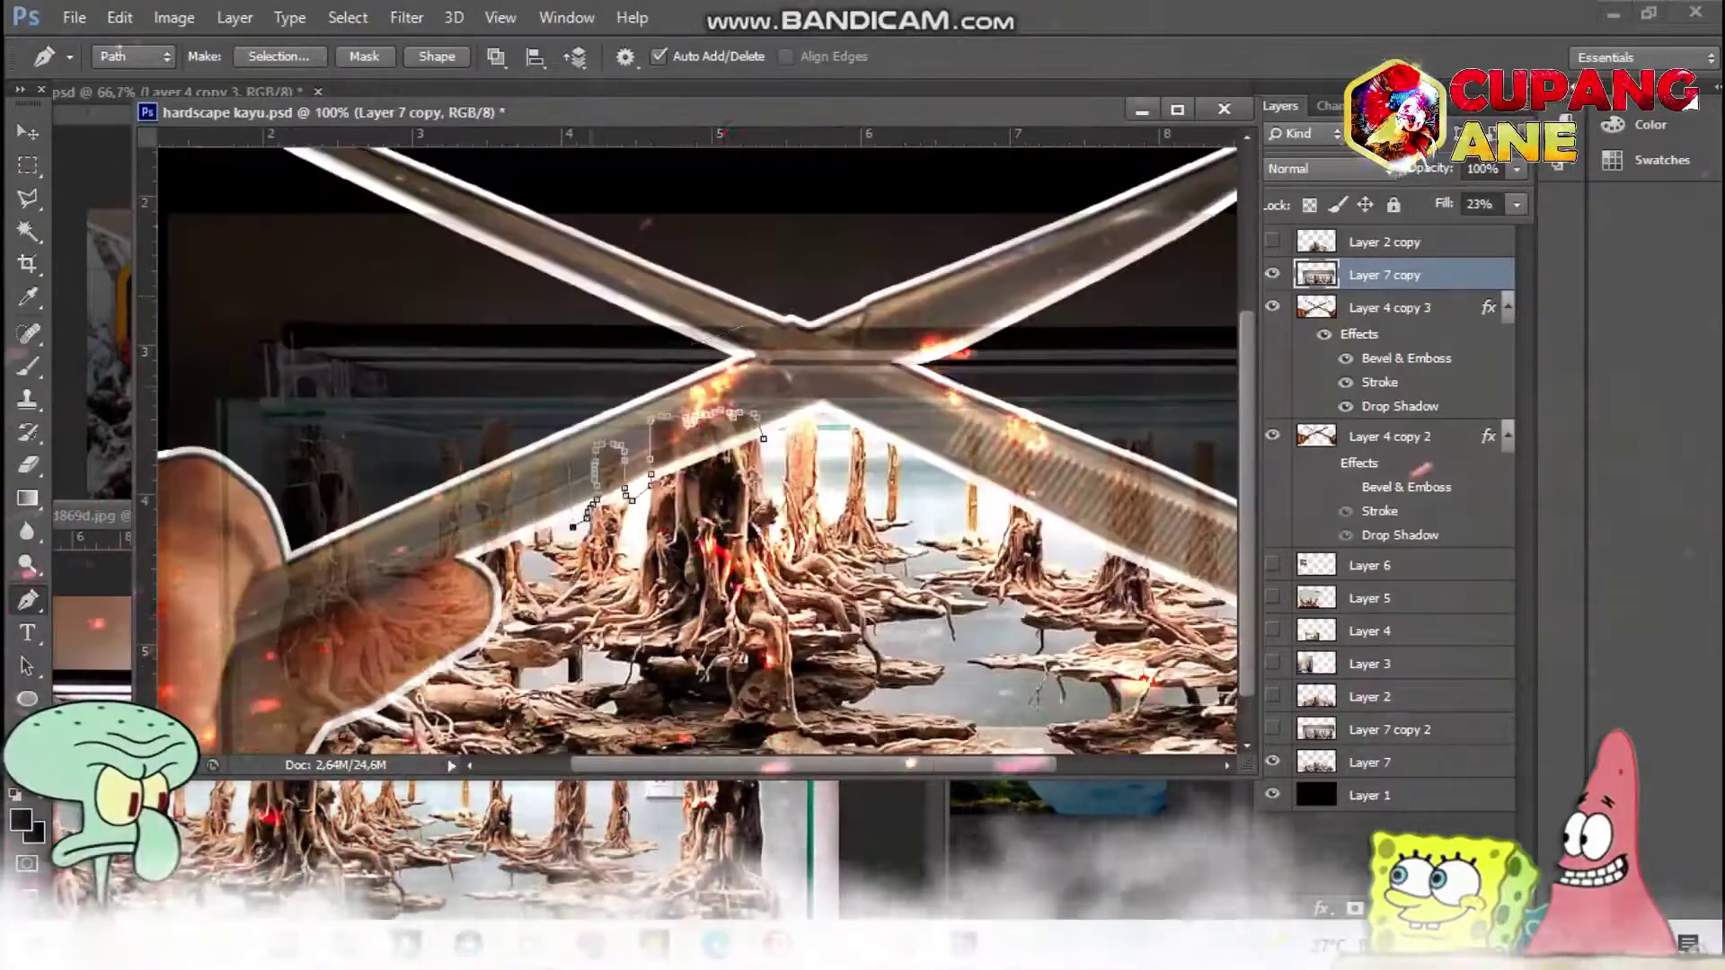
pyautogui.hotkey('ctrl', '-')
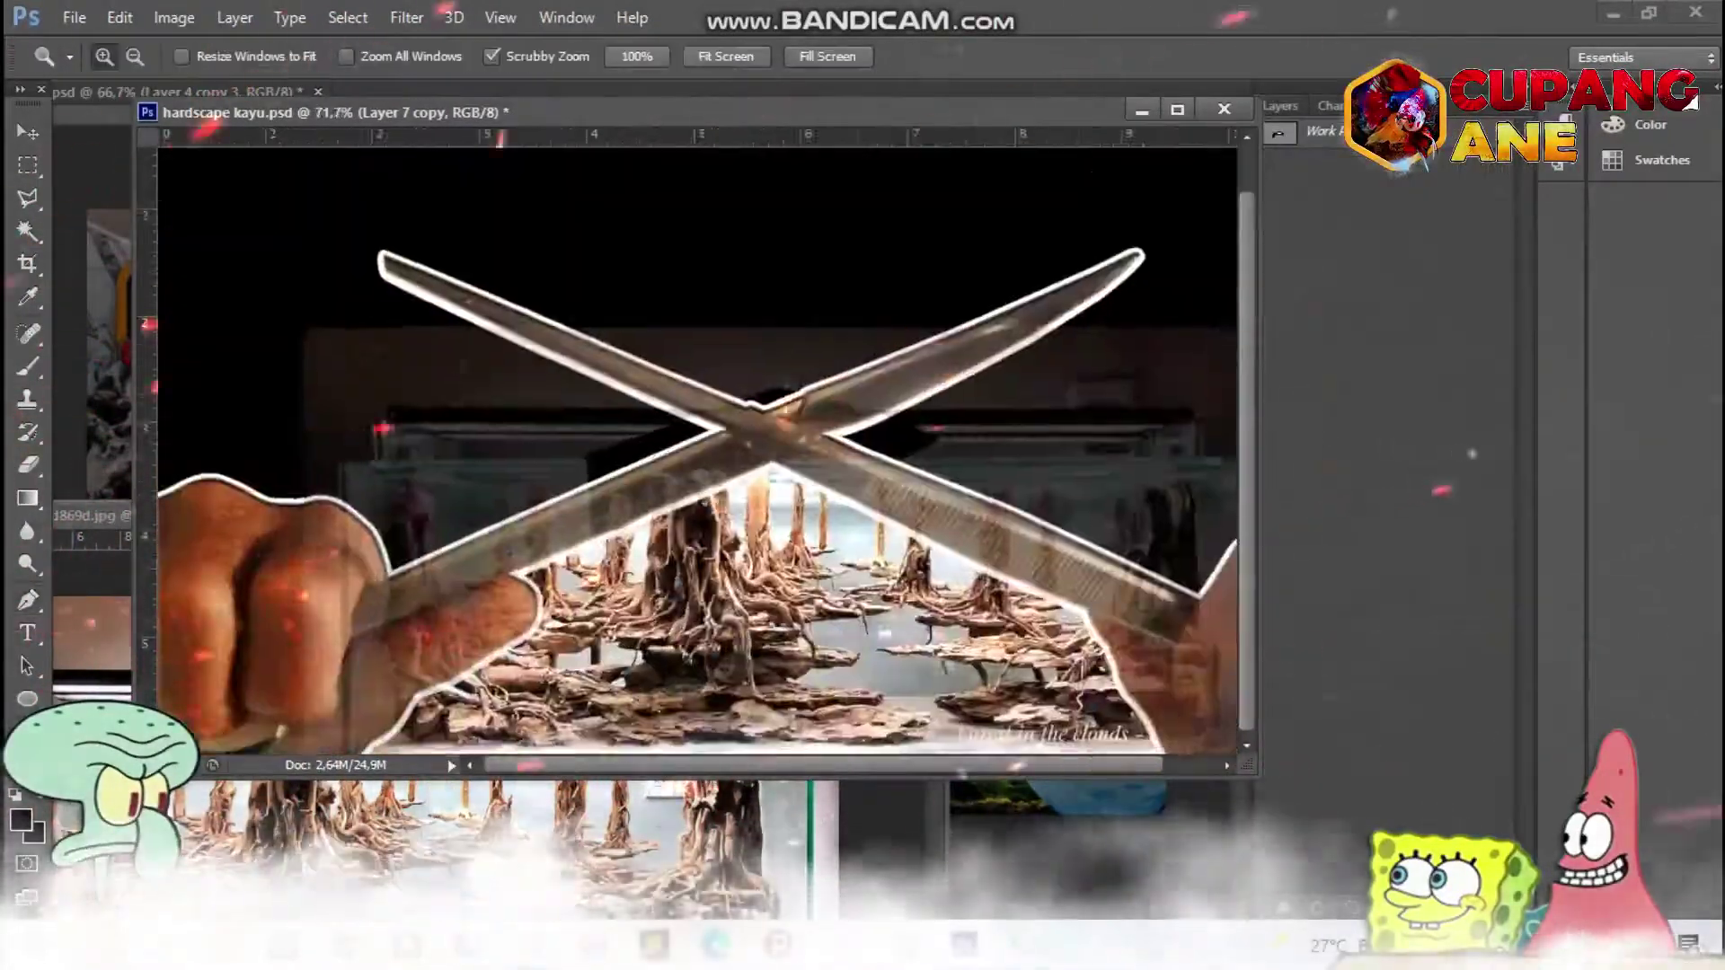
# Trace the right-hand stumps with the Pen tool to clear their background, and restore Layer 7 copy's fill to 100%.
pyautogui.hotkey('ctrl', '+')
pyautogui.hotkey('ctrl', '+')
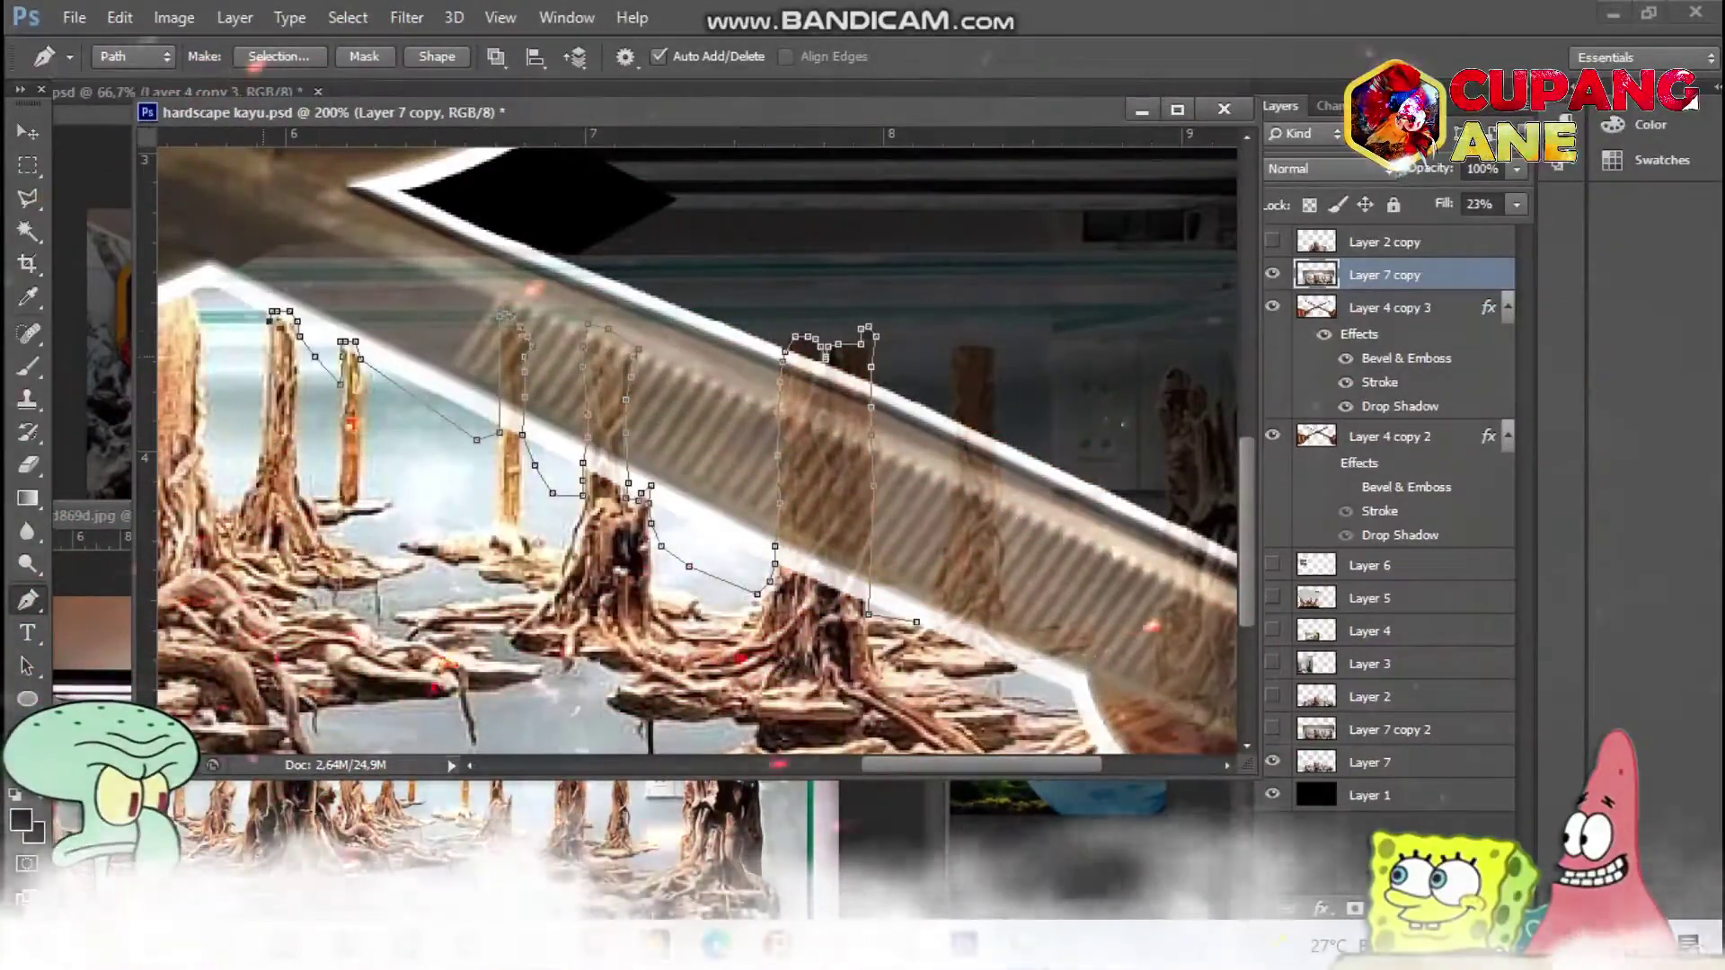
pyautogui.hotkey('ctrl', '-')
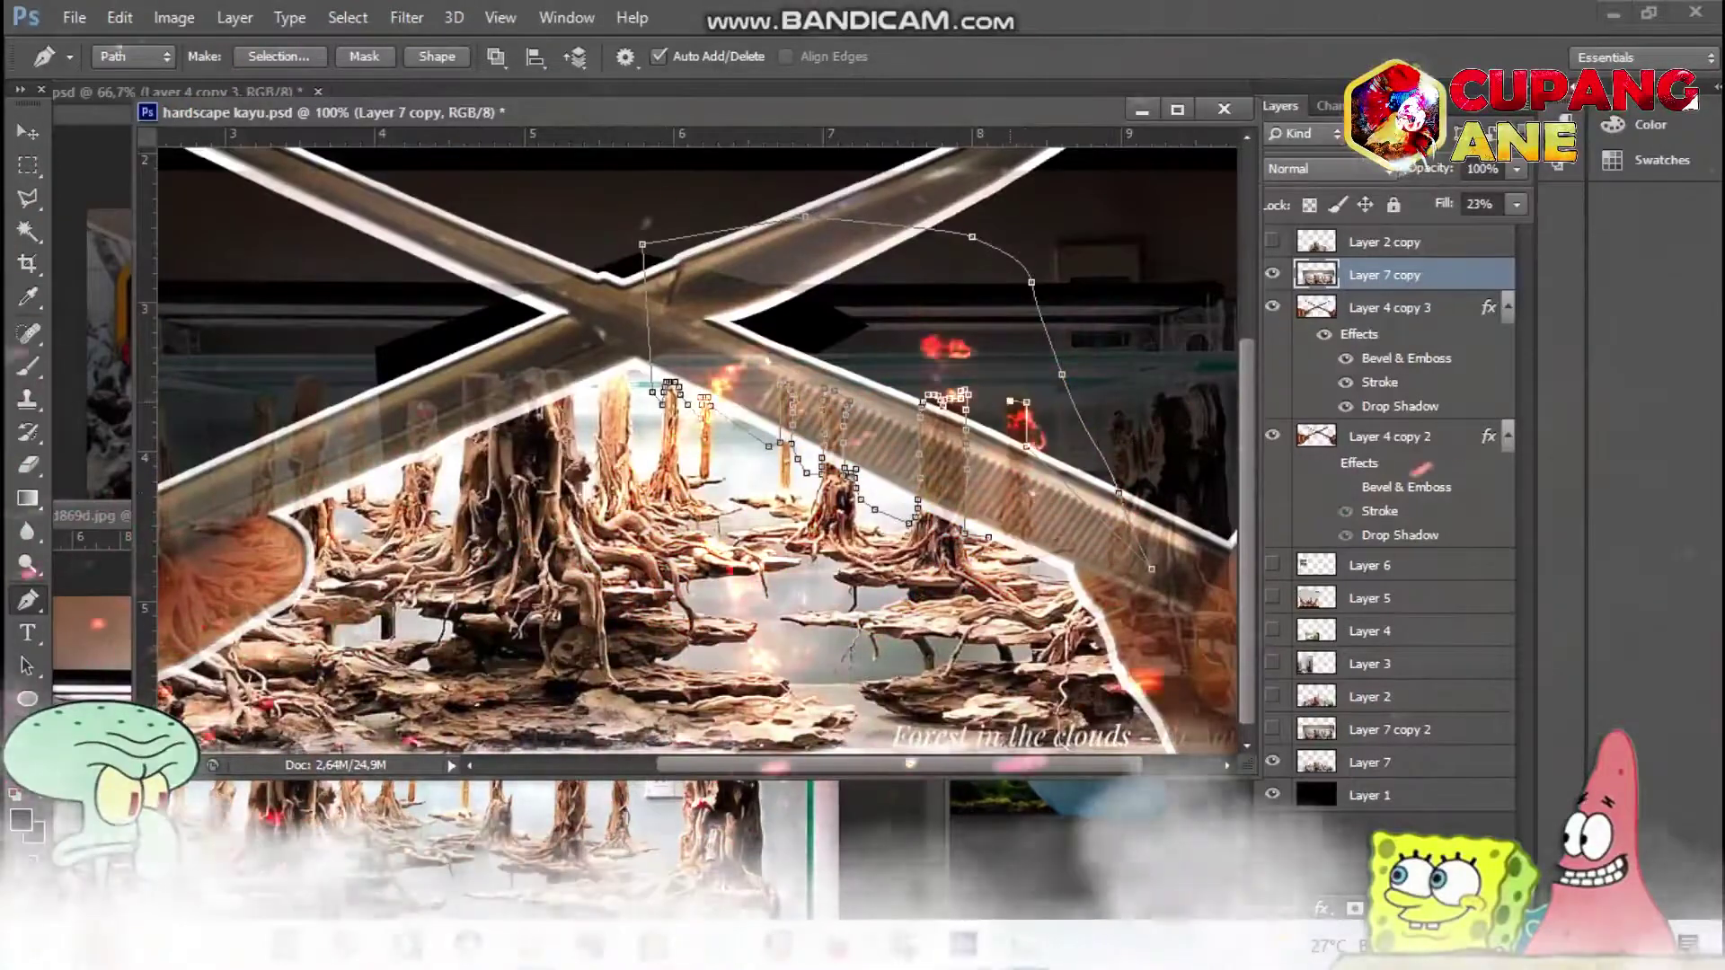
pyautogui.hotkey('ctrl', '+')
pyautogui.hotkey('ctrl', '+')
pyautogui.hotkey('ctrl', '+')
pyautogui.hotkey('ctrl', '-')
pyautogui.hotkey('ctrl', '-')
pyautogui.hotkey('ctrl', '-')
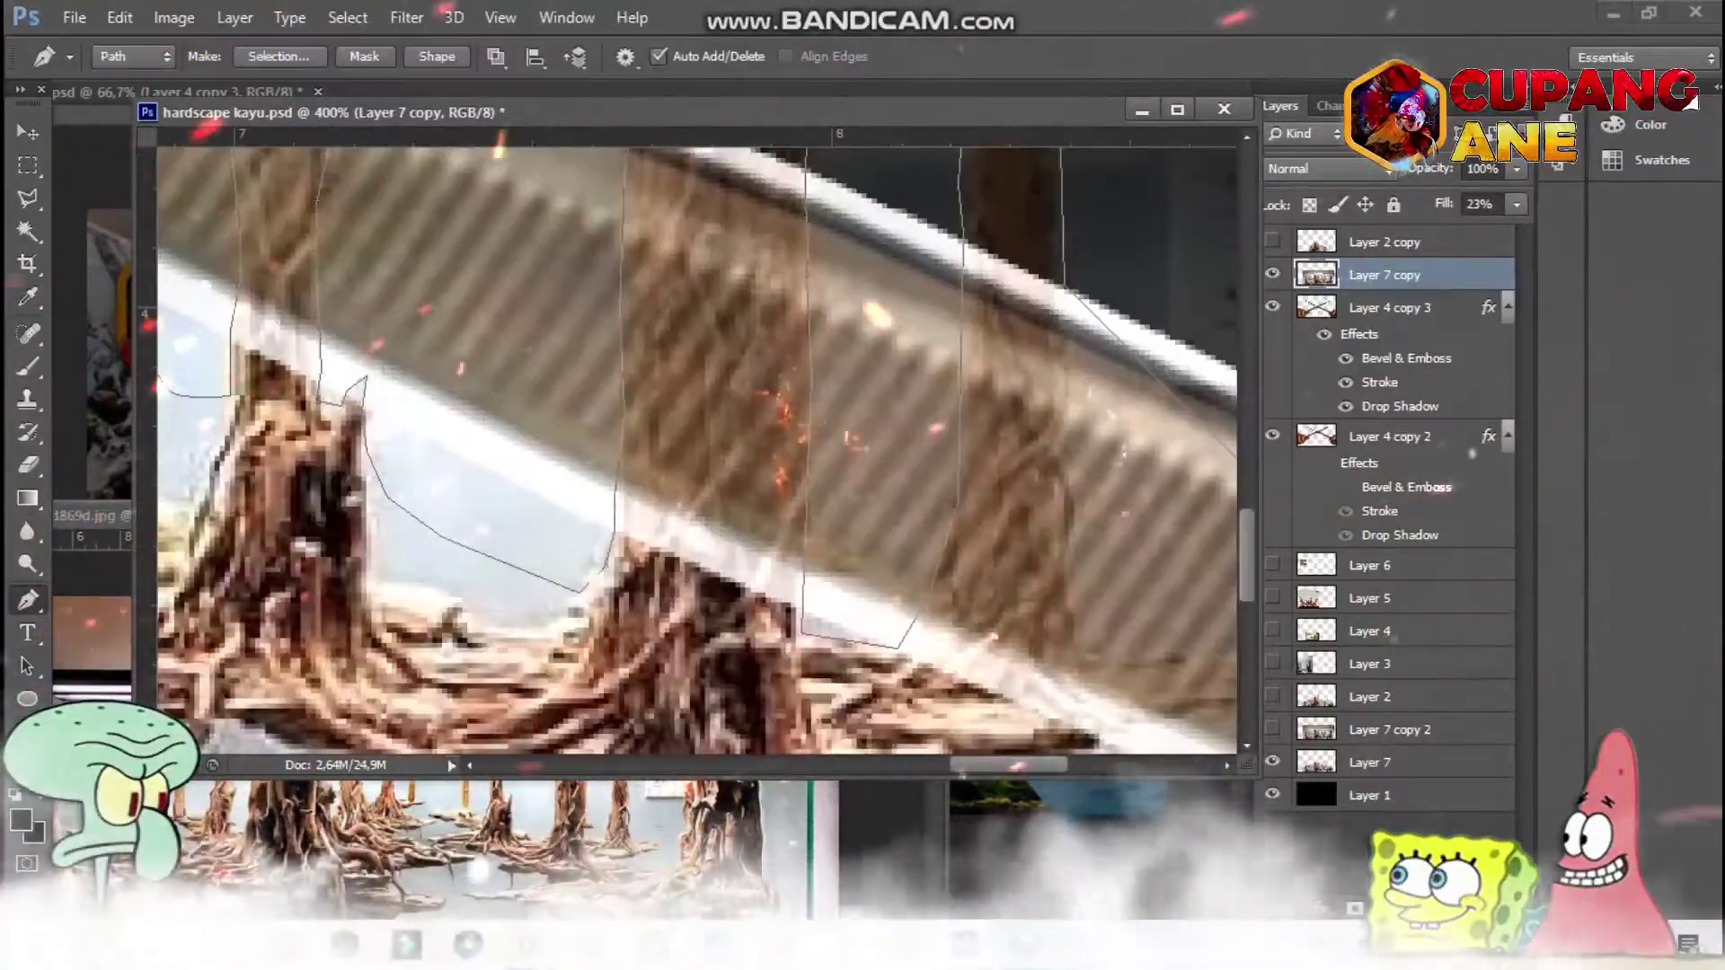
pyautogui.press('z')
pyautogui.hotkey('ctrl', '-')
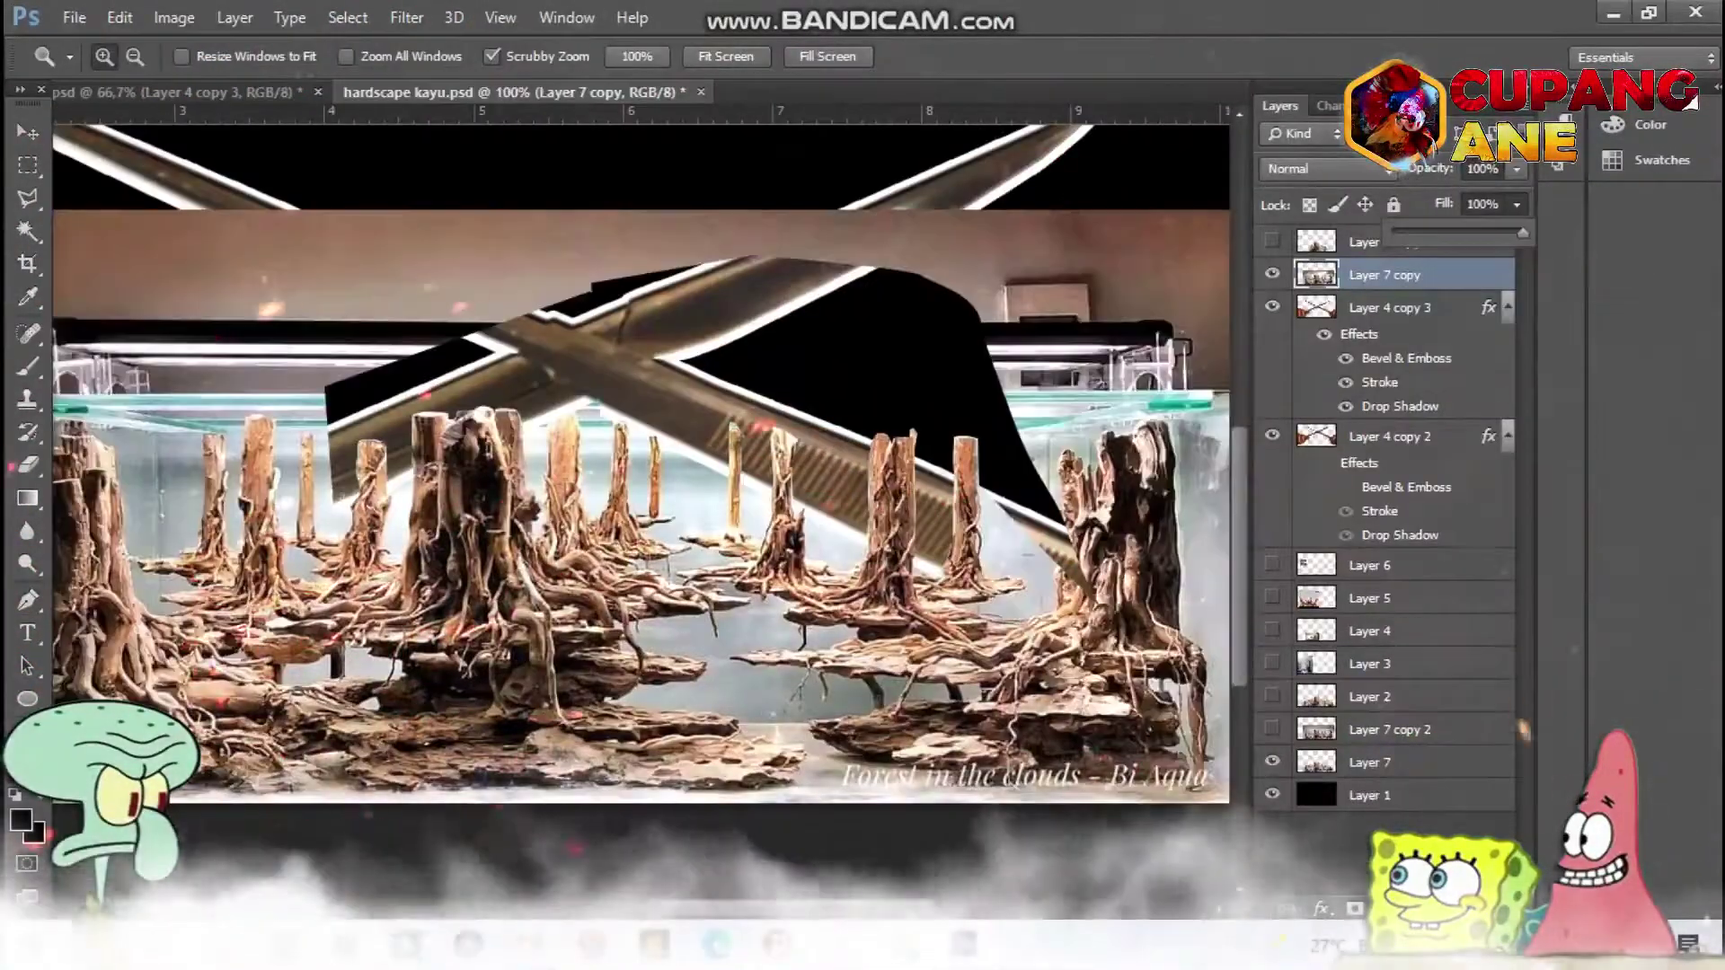
# Remove the rest of the tank background around the stumps on Layer 7 copy, using a soft 55 px eraser.
pyautogui.press('l')
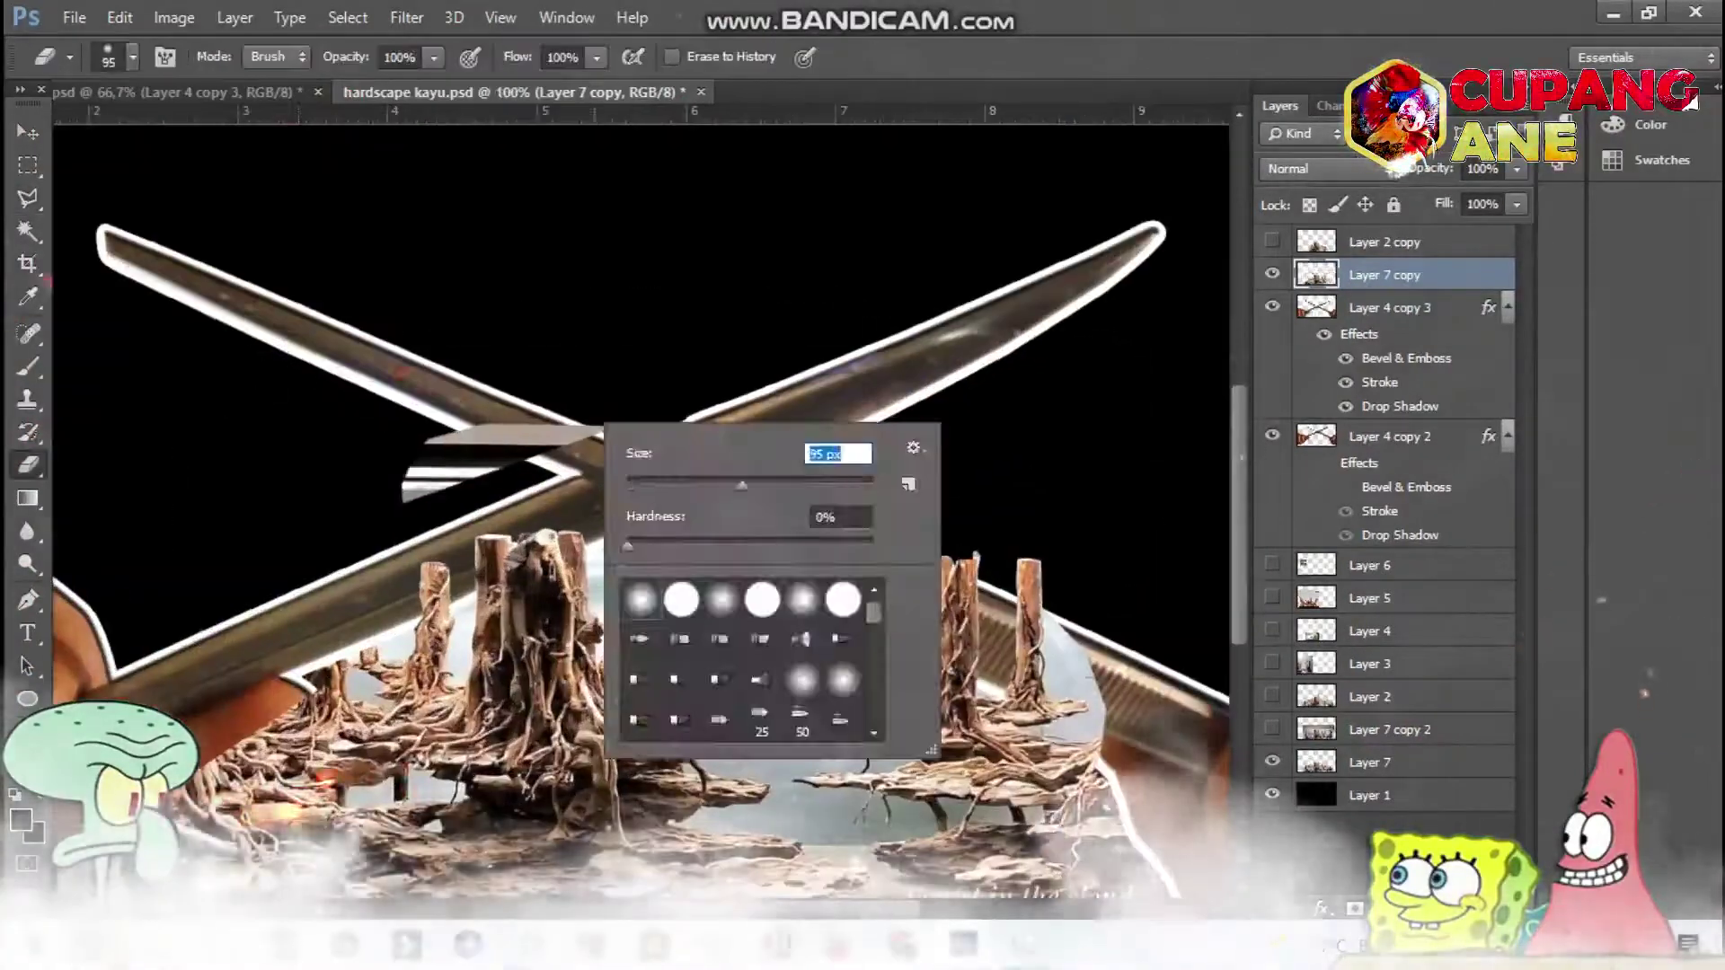
pyautogui.press('Escape')
pyautogui.press('[')
pyautogui.press('[')
pyautogui.press('[')
pyautogui.press('[')
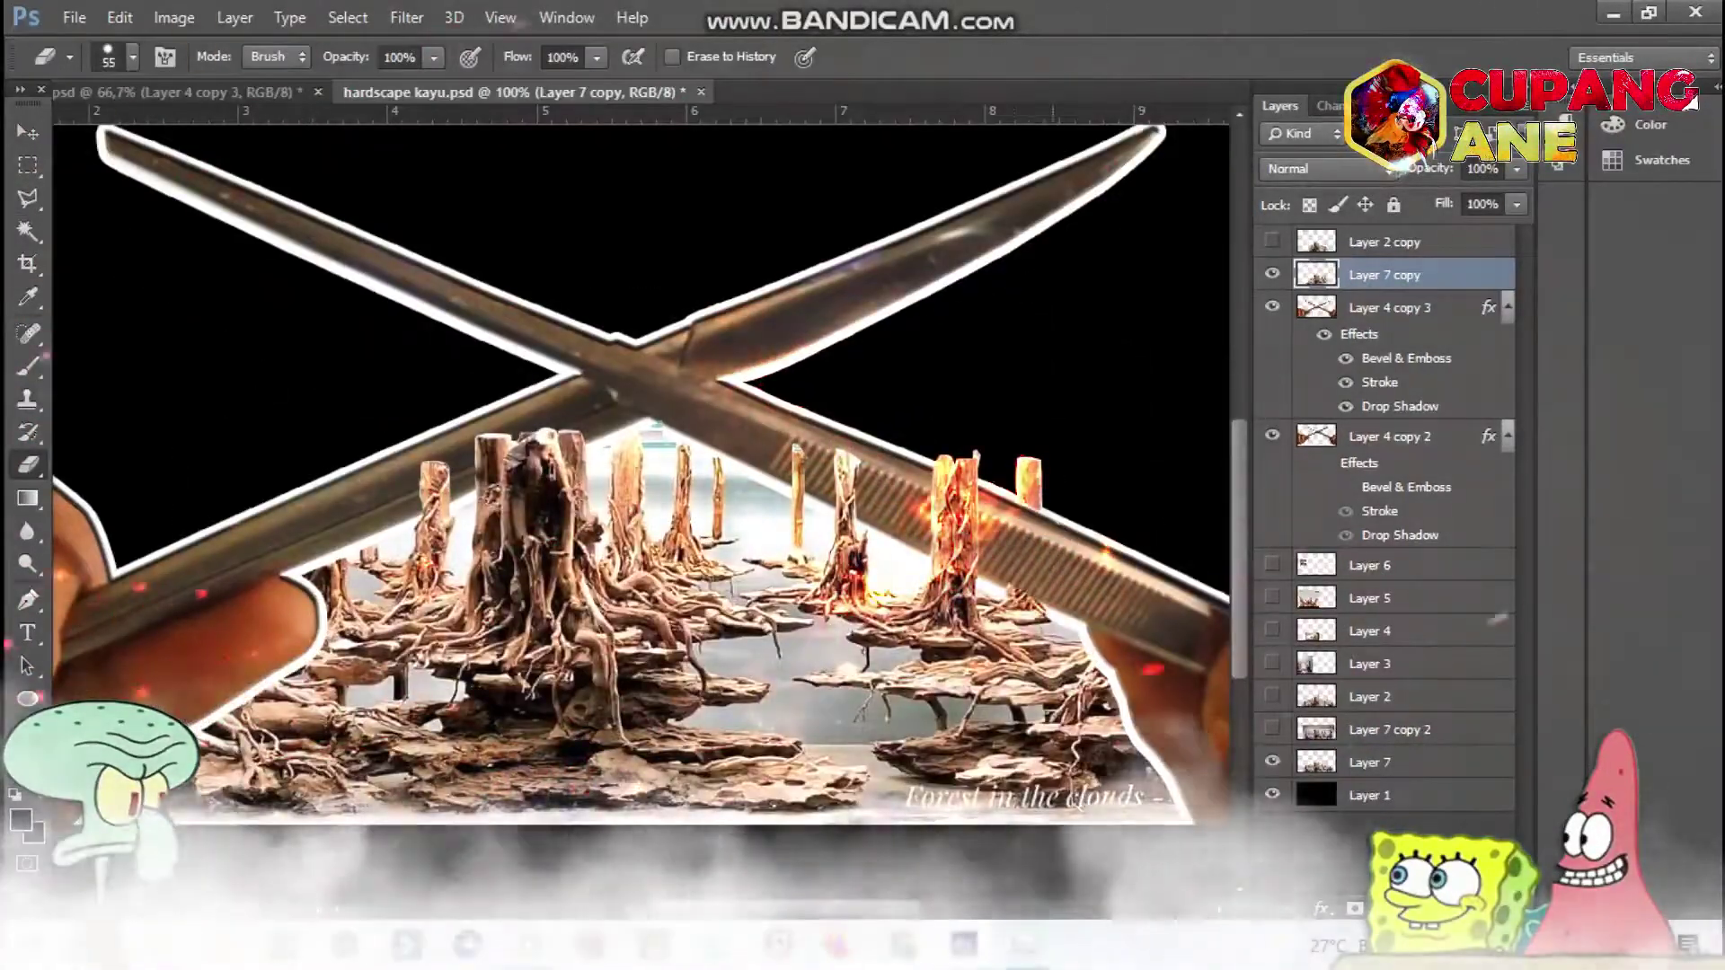
# Clean the stump edges with a 16 px eraser and erase the rightmost stump with a 79 px one.
pyautogui.hotkey('ctrl', '+')
pyautogui.press('[')
pyautogui.press('[')
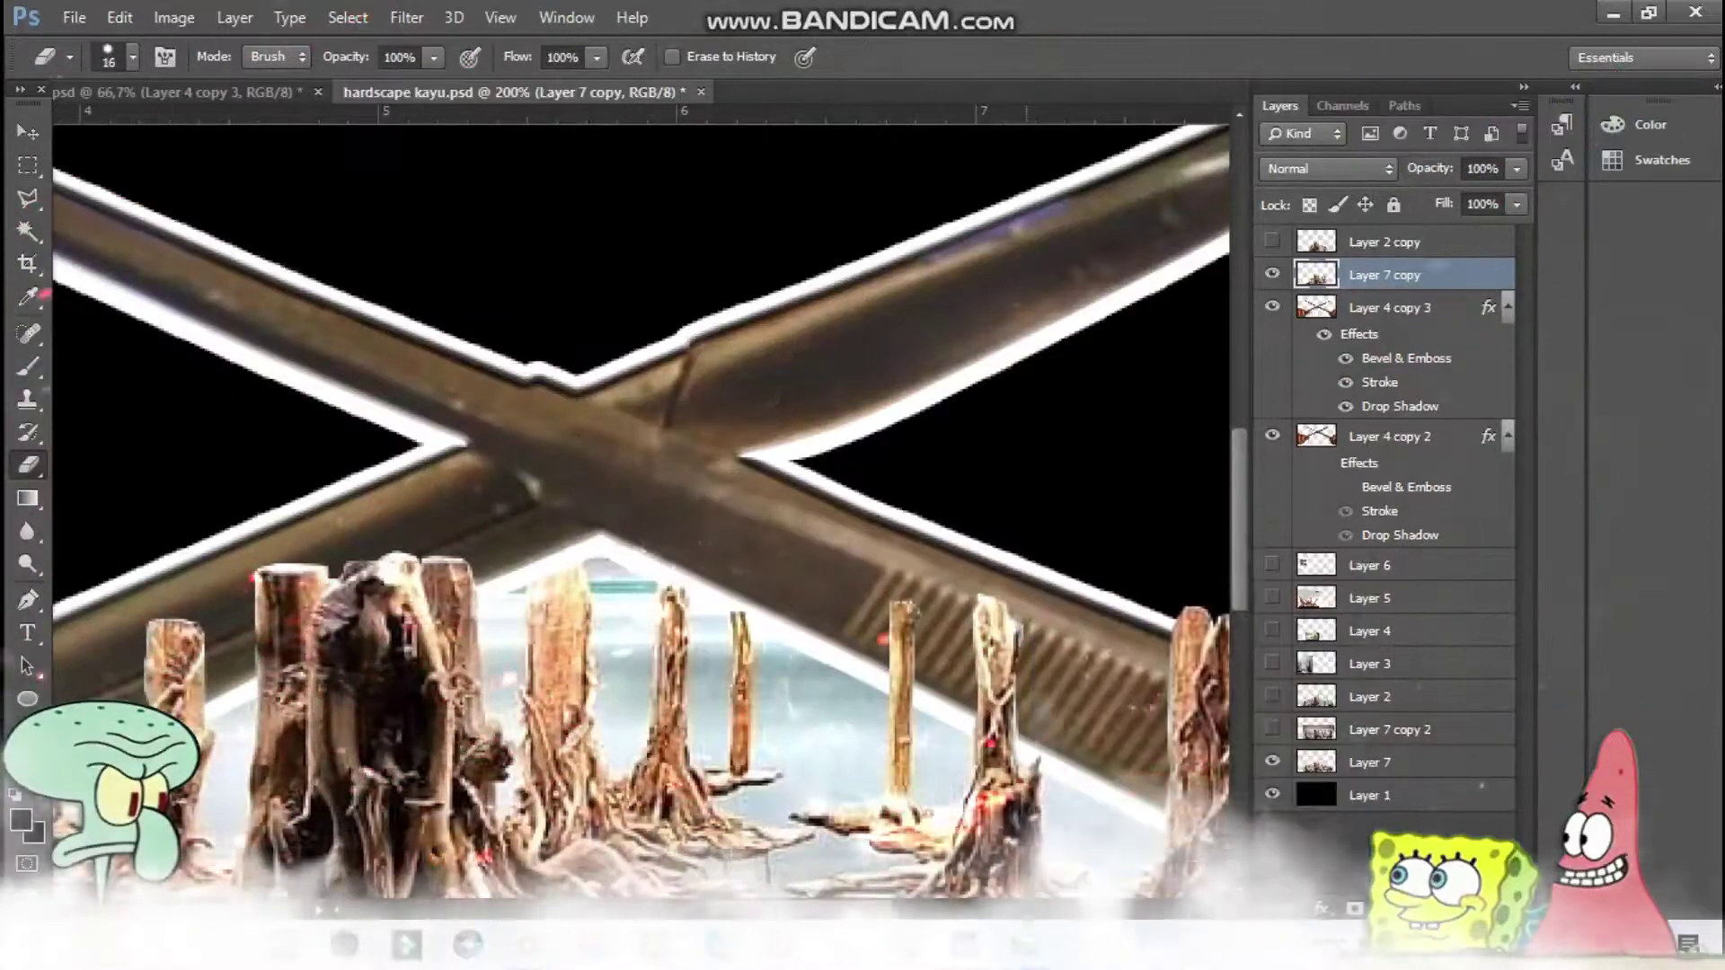
pyautogui.hotkey('ctrl', '-')
pyautogui.hotkey('ctrl', '-')
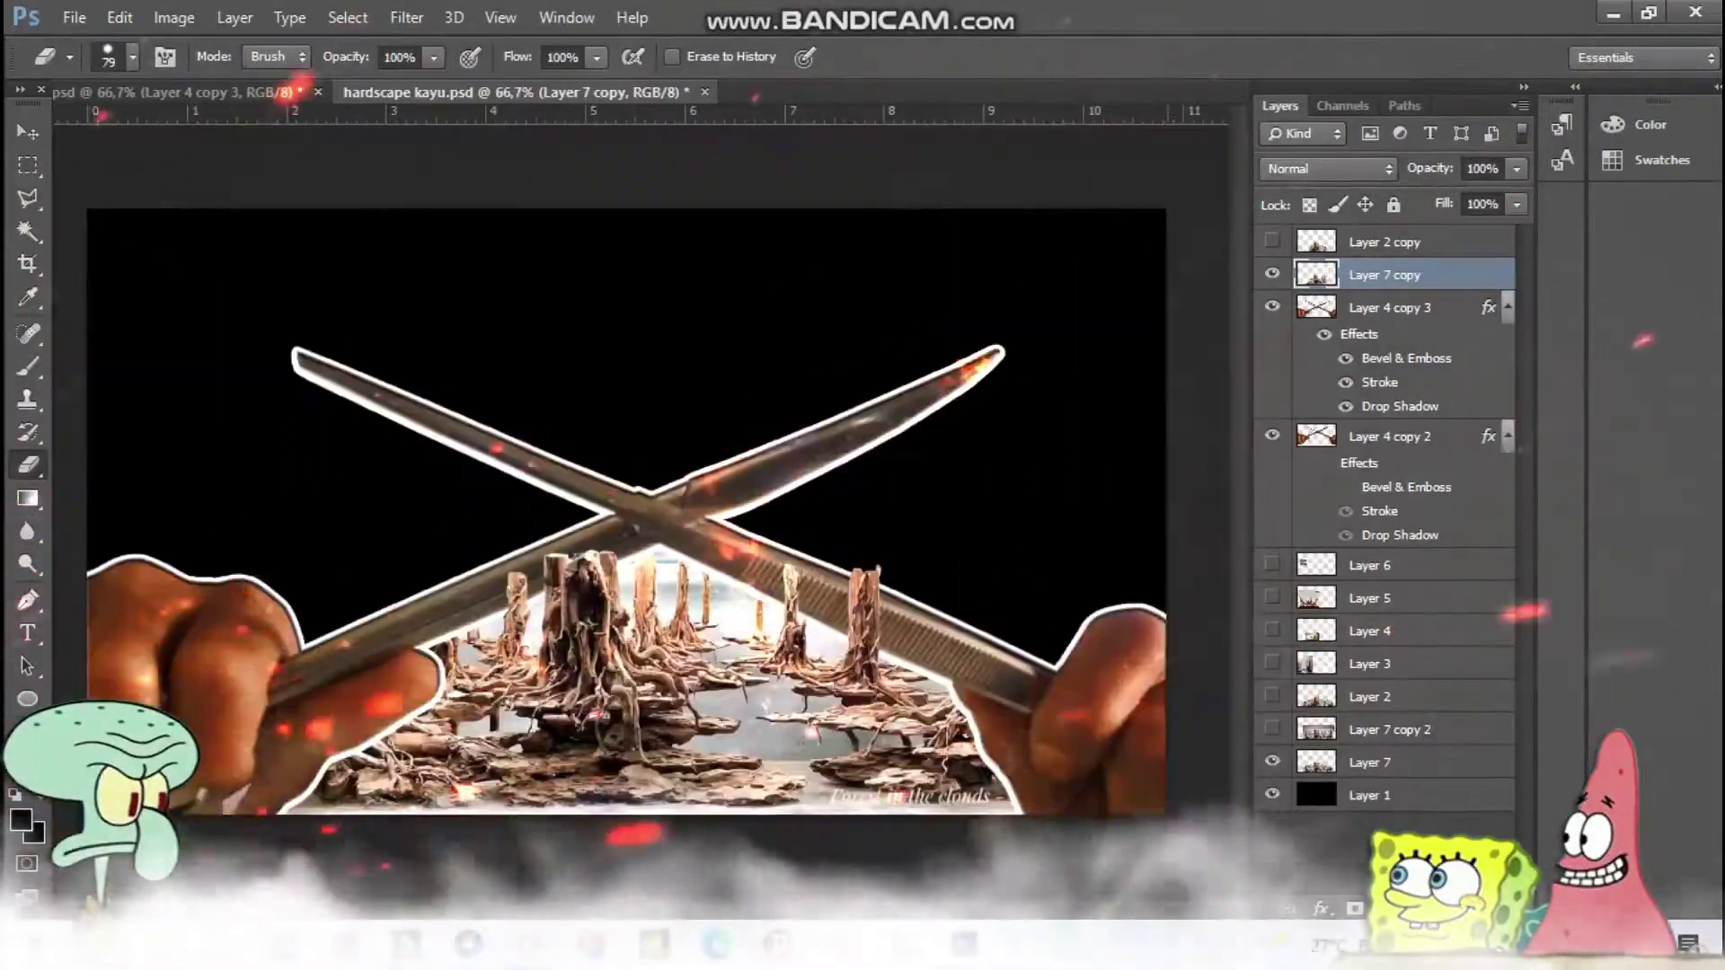
# Place a horizontal guide at the tweezers' crossing and open more driftwood photos from the hardscape kayu folder.
pyautogui.click(27, 132)
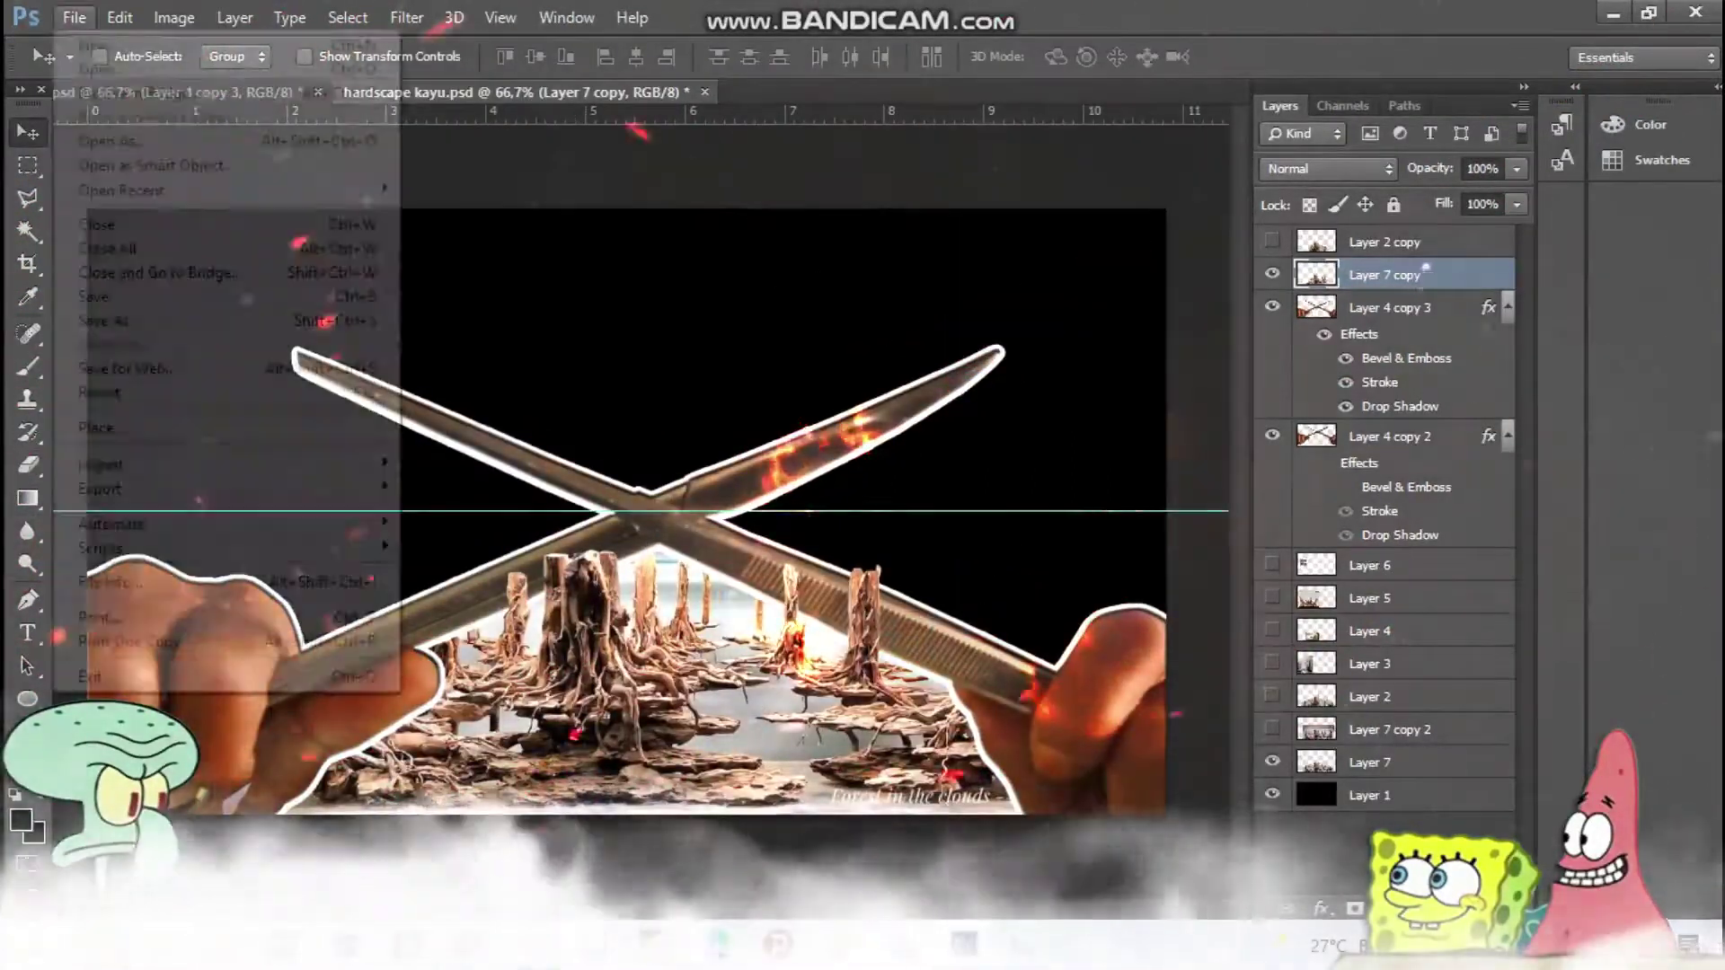
pyautogui.click(1369, 598)
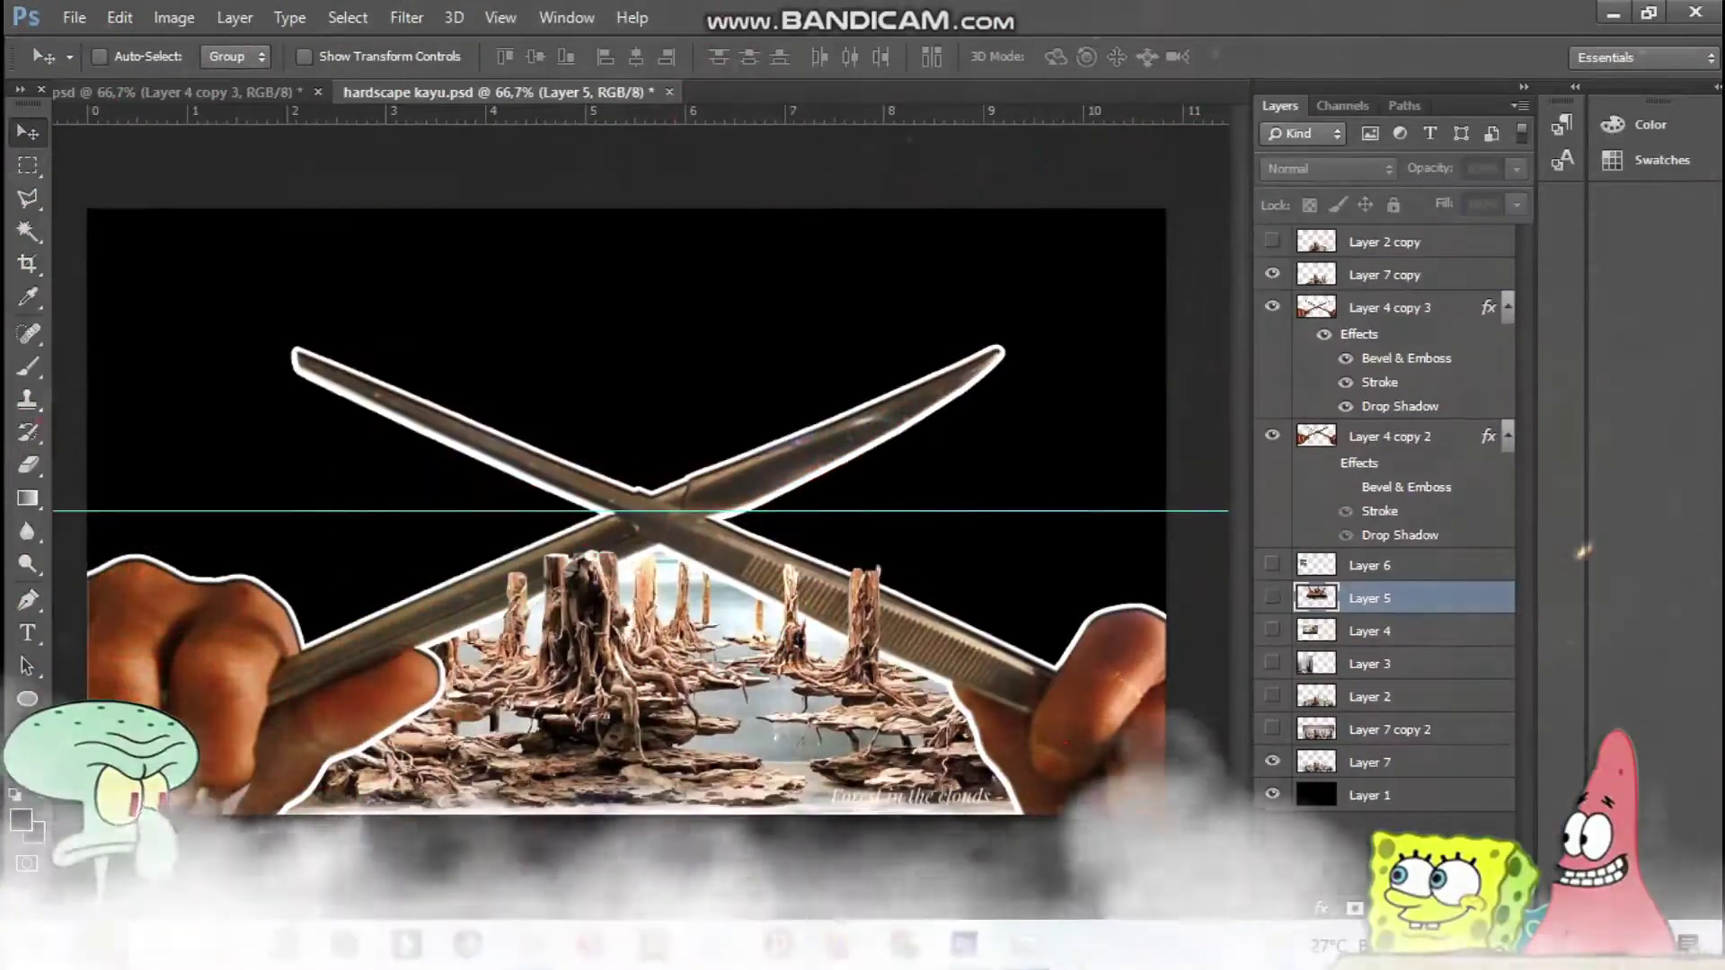
pyautogui.hotkey('ctrl', 'o')
pyautogui.click(993, 193)
pyautogui.keyDown('ctrl'); pyautogui.click(590, 385); pyautogui.keyUp('ctrl')
pyautogui.scroll(-3, 861, 440)
pyautogui.keyDown('ctrl'); pyautogui.click(861, 530); pyautogui.keyUp('ctrl')
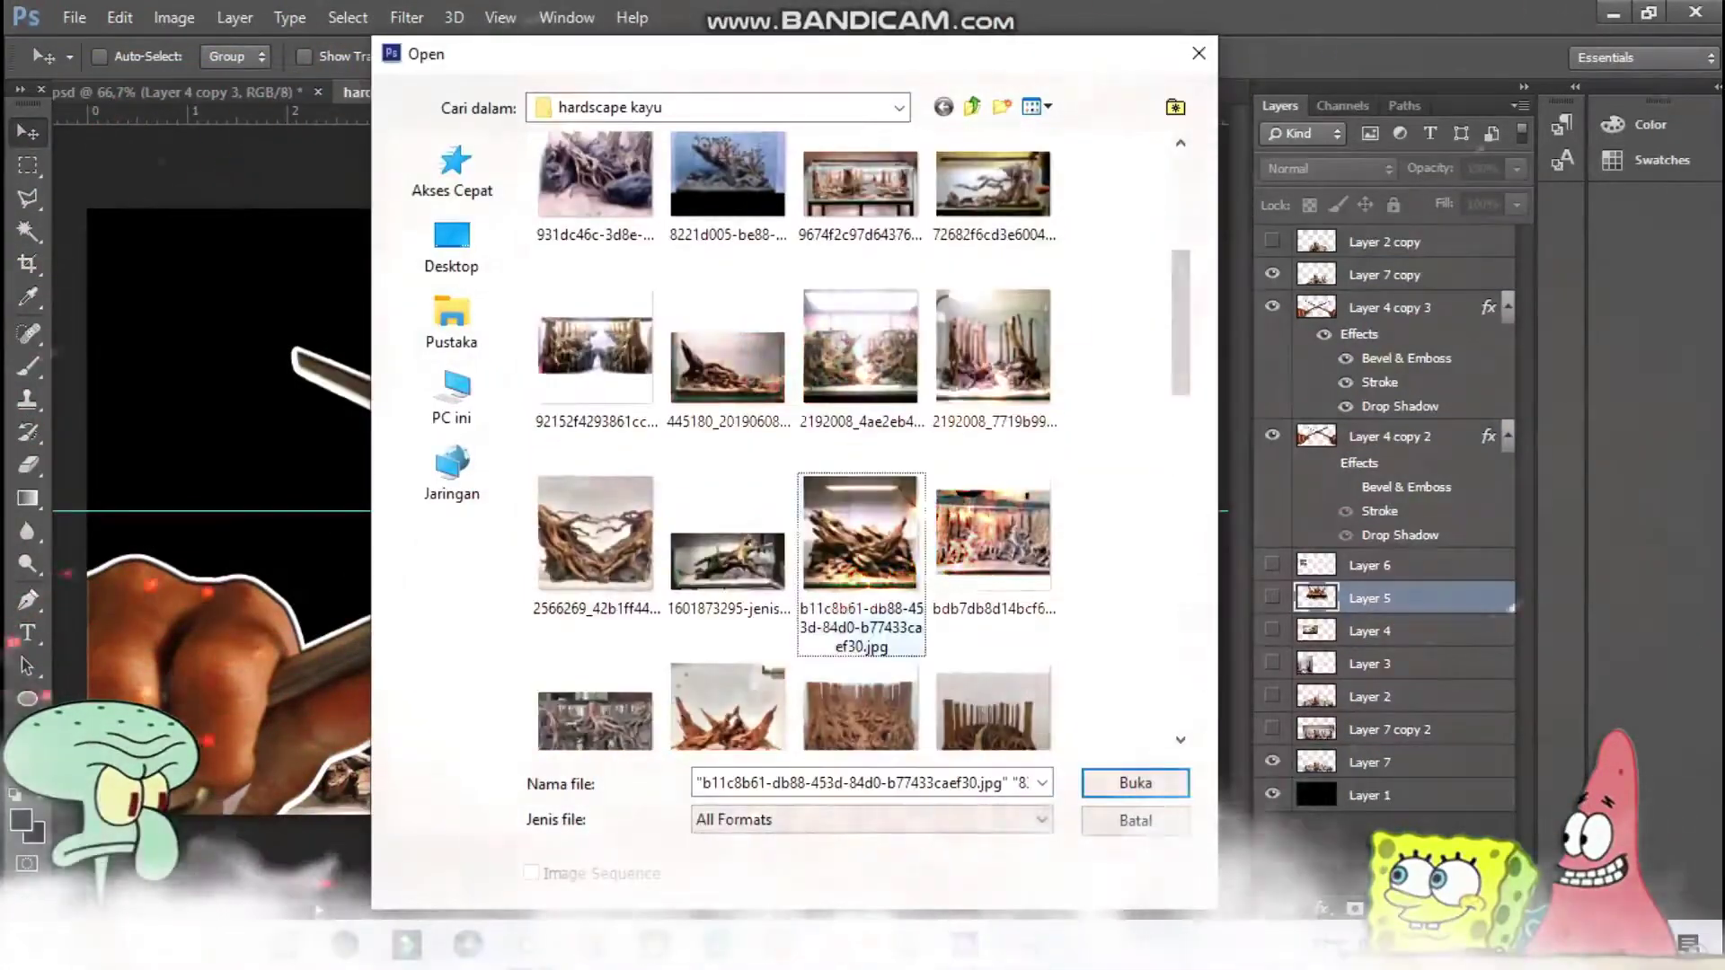
pyautogui.press('Return')
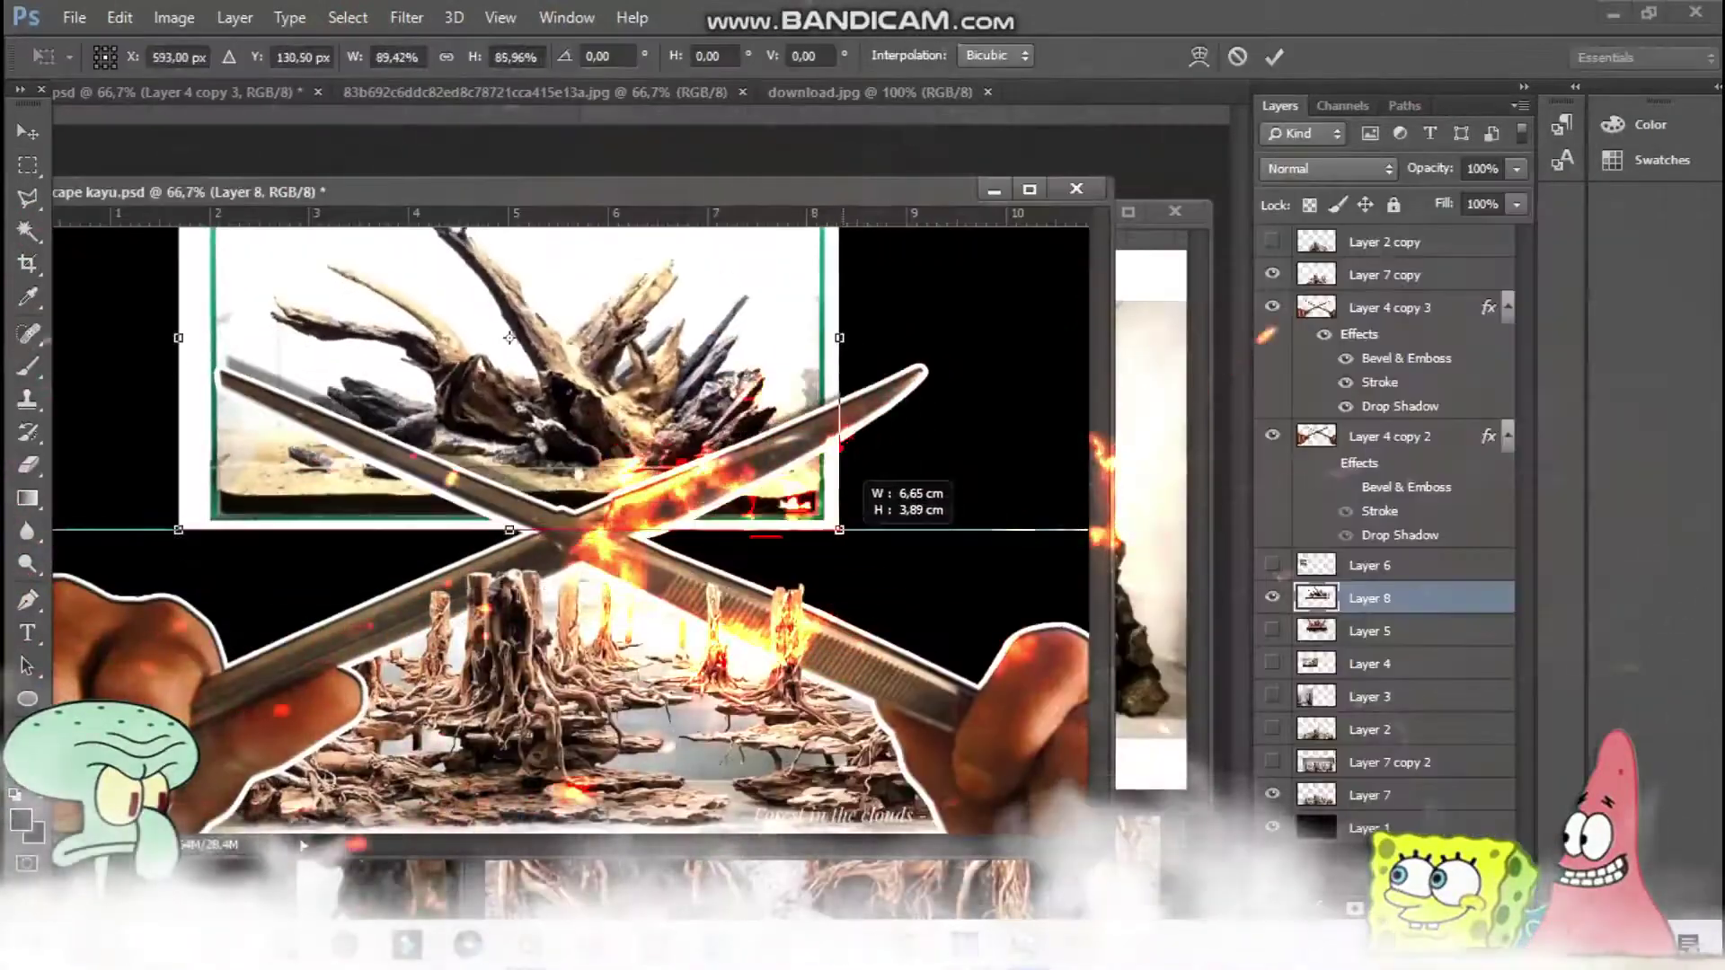
# Scale the Layer 8 driftwood photo to fit the upper opening between the tweezers, with its lower edge on the guide.
pyautogui.moveTo(828, 520); pyautogui.dragTo(719, 296)
pyautogui.press('Return')
pyautogui.hotkey('ctrl', 't')
pyautogui.press('Return')
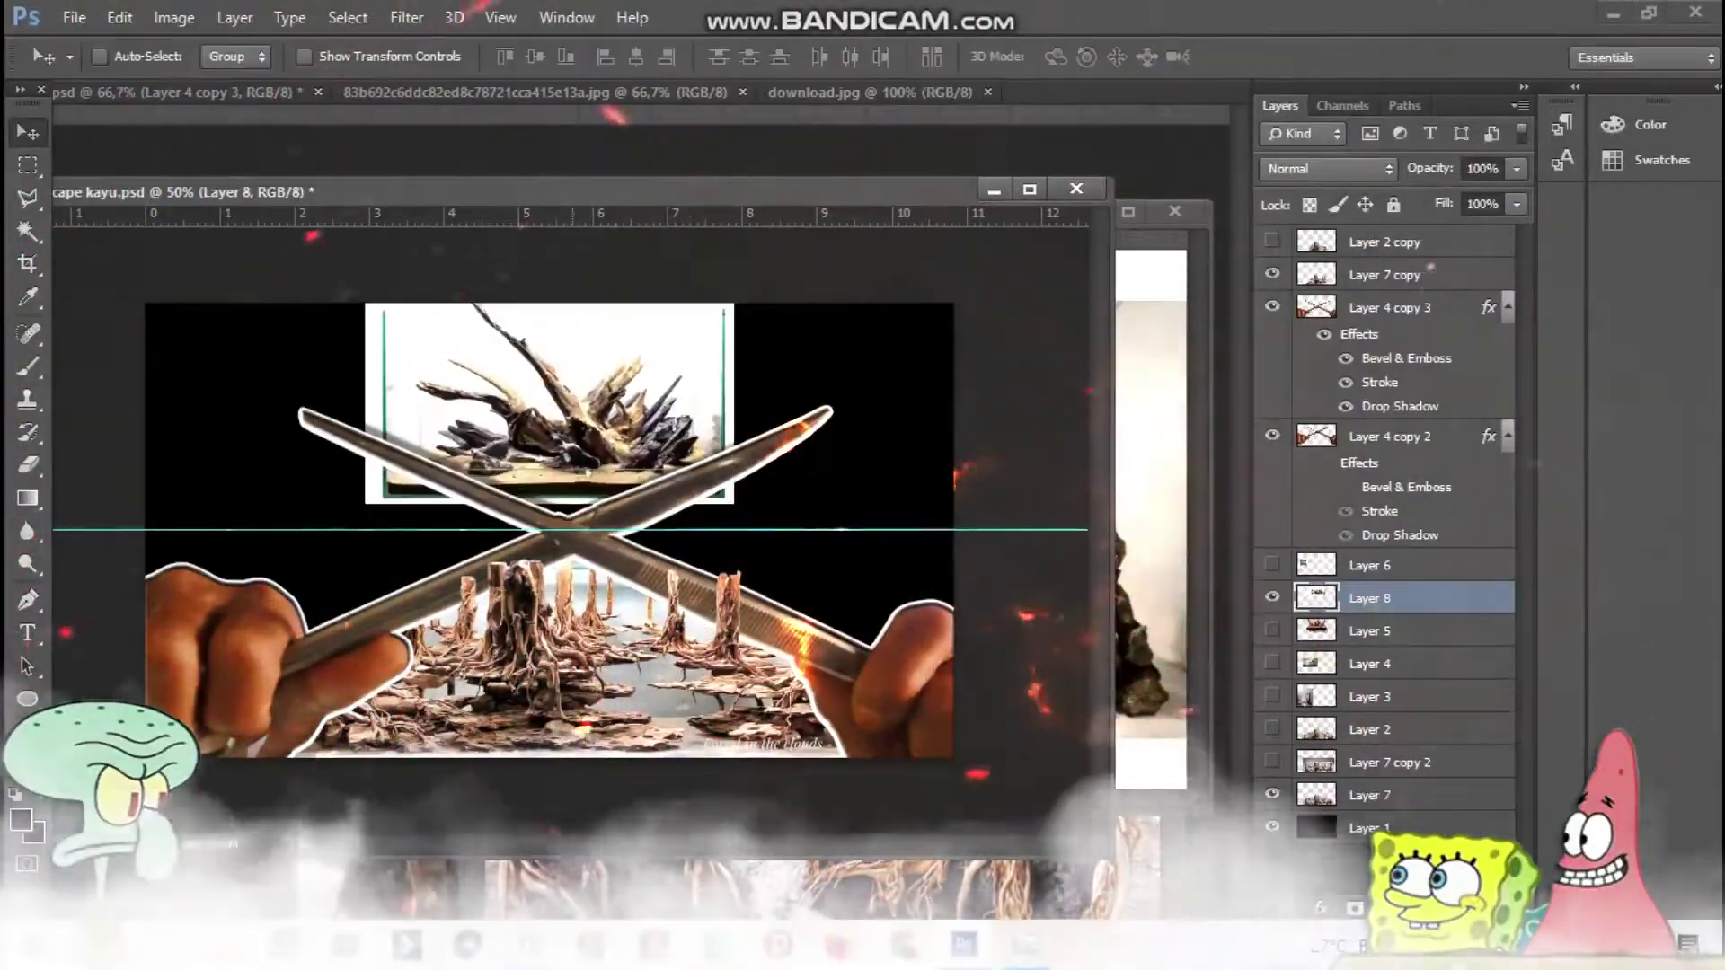
pyautogui.hotkey('ctrl', 't')
pyautogui.moveTo(734, 503); pyautogui.dragTo(763, 532)
pyautogui.press('Return')
# Paste the next driftwood photo and scale it to cover the left opening behind the tweezers.
pyautogui.hotkey('ctrl', 'v')
pyautogui.hotkey('ctrl', 't')
pyautogui.moveTo(898, 629); pyautogui.dragTo(548, 539)
pyautogui.press('Return')
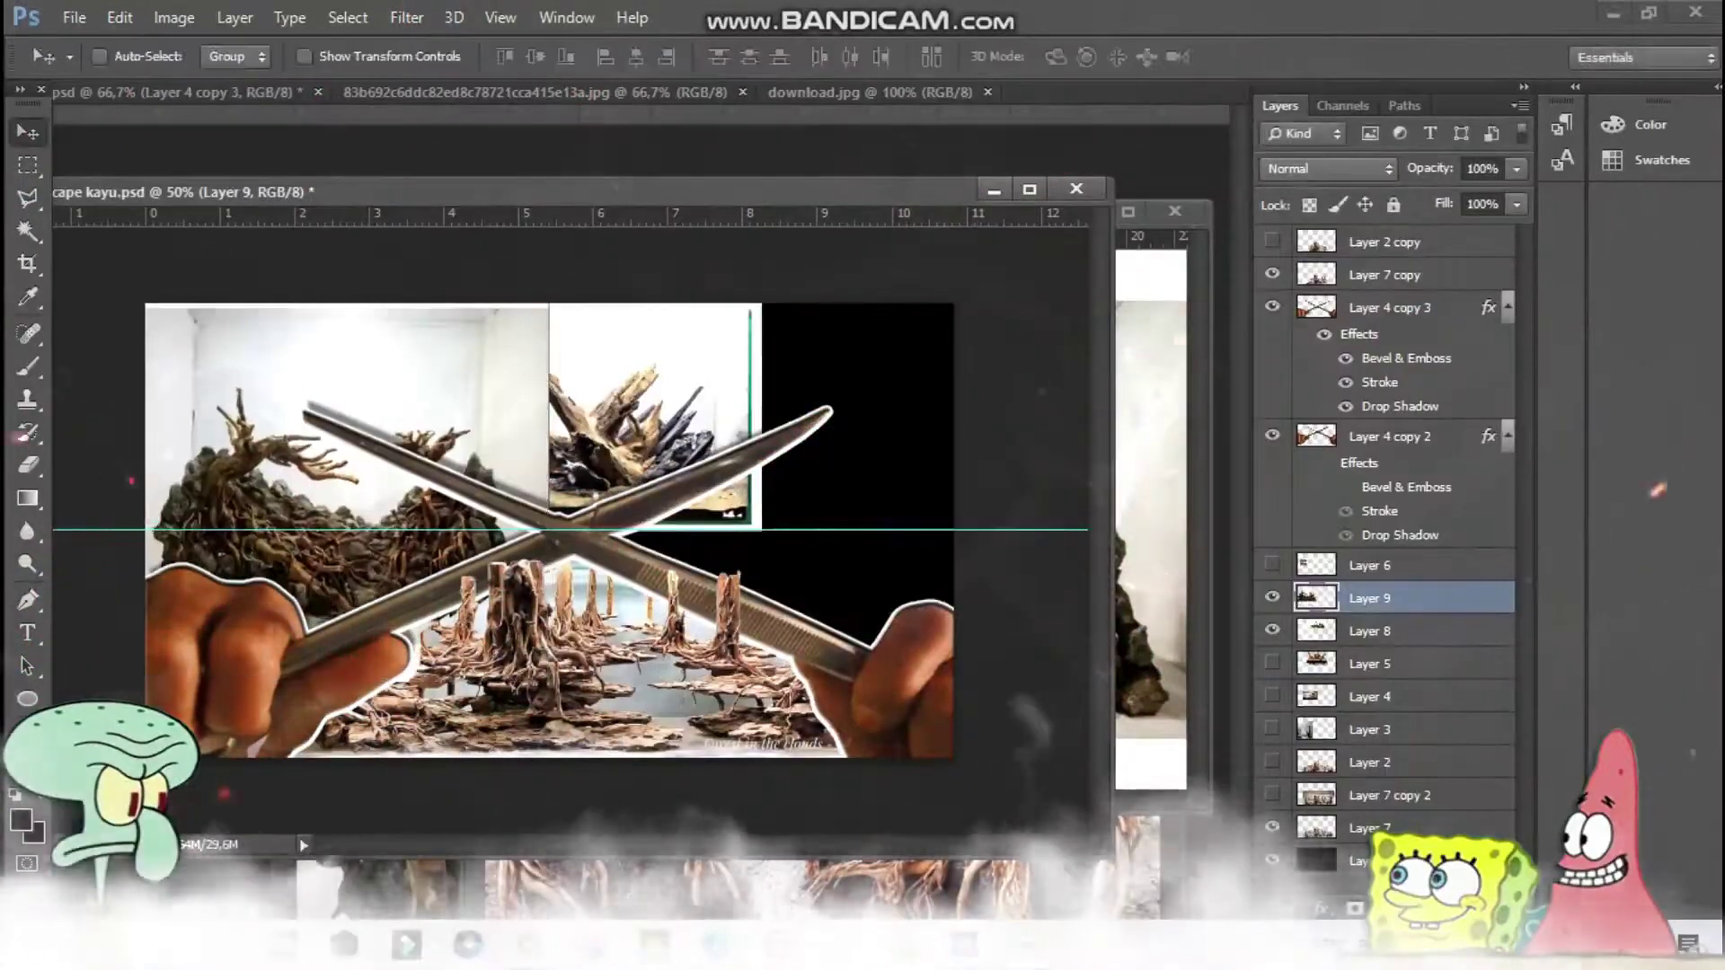
# Move the Layer 9 driftwood photo below Layer 7 and delete its area above the tweezers' edge using a polygonal selection.
pyautogui.hotkey('ctrl', '[')
pyautogui.hotkey('ctrl', '[')
pyautogui.hotkey('ctrl', '[')
pyautogui.hotkey('ctrl', '[')
pyautogui.click(1272, 598)
pyautogui.click(1374, 827)
pyautogui.press('l')
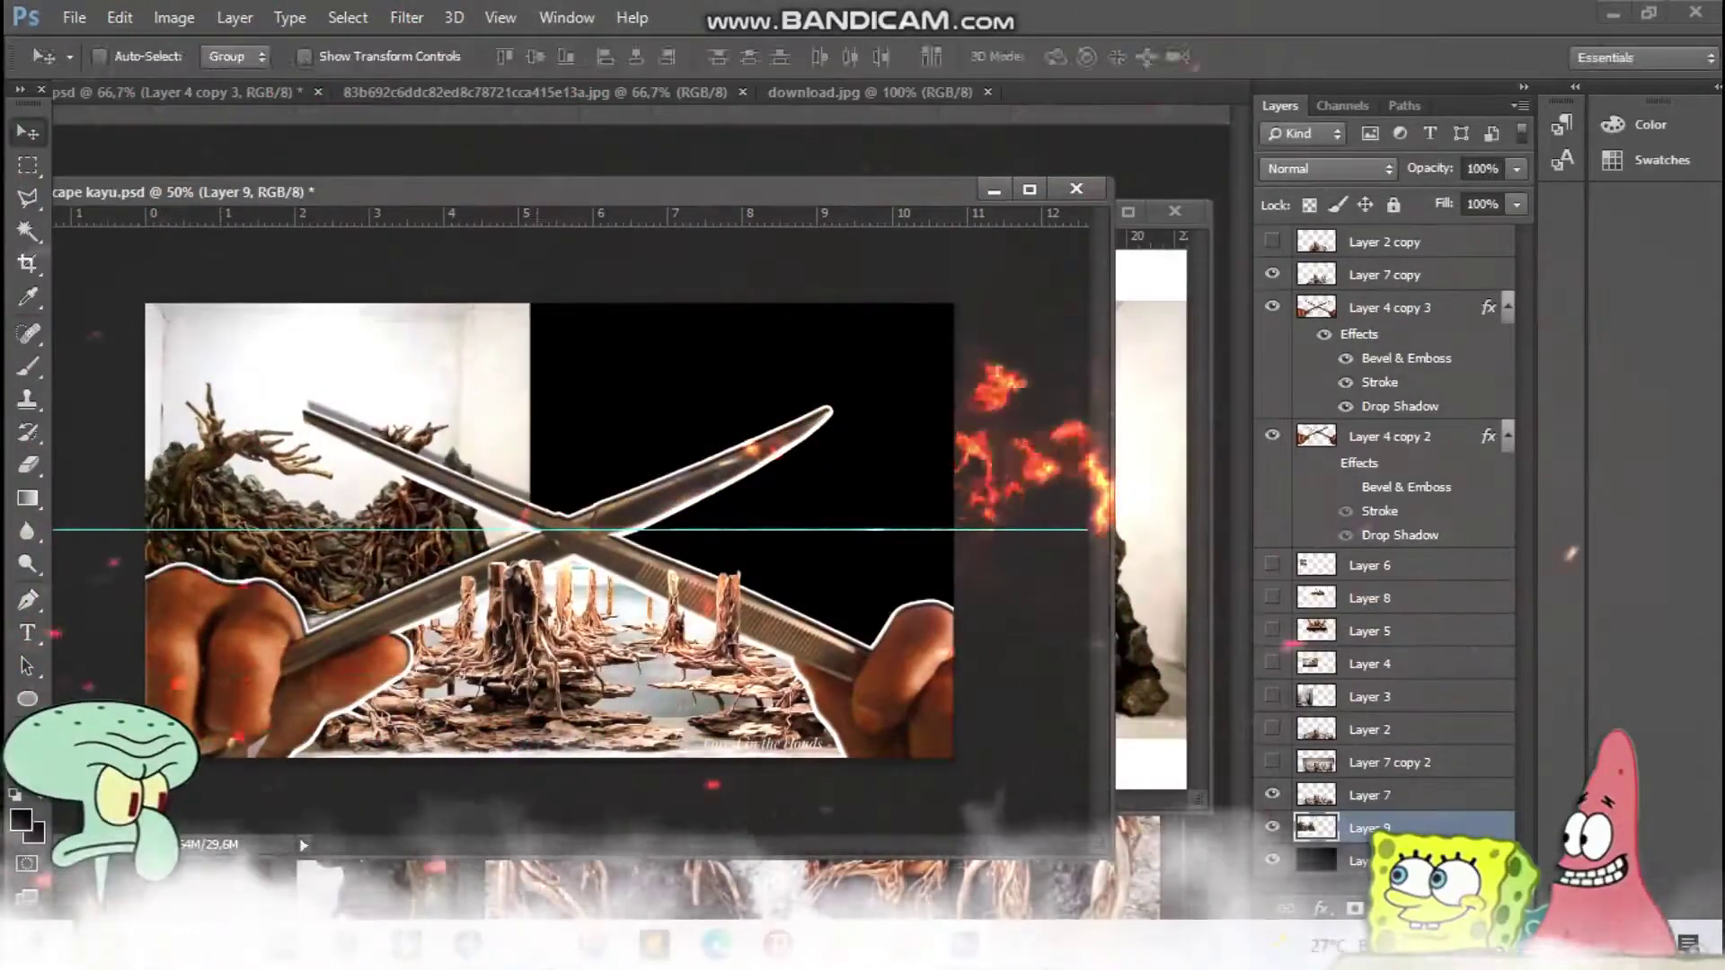
pyautogui.click(98, 328)
pyautogui.press('Delete')
pyautogui.hotkey('ctrl', 'd')
# Copy the tall root forest photo into the composite and scale it to fill the upper opening between the tweezers.
pyautogui.hotkey('ctrl', 'Tab')
pyautogui.hotkey('ctrl', 'a')
pyautogui.hotkey('ctrl', 'c')
pyautogui.hotkey('ctrl', 'Tab')
pyautogui.hotkey('ctrl', 'v')
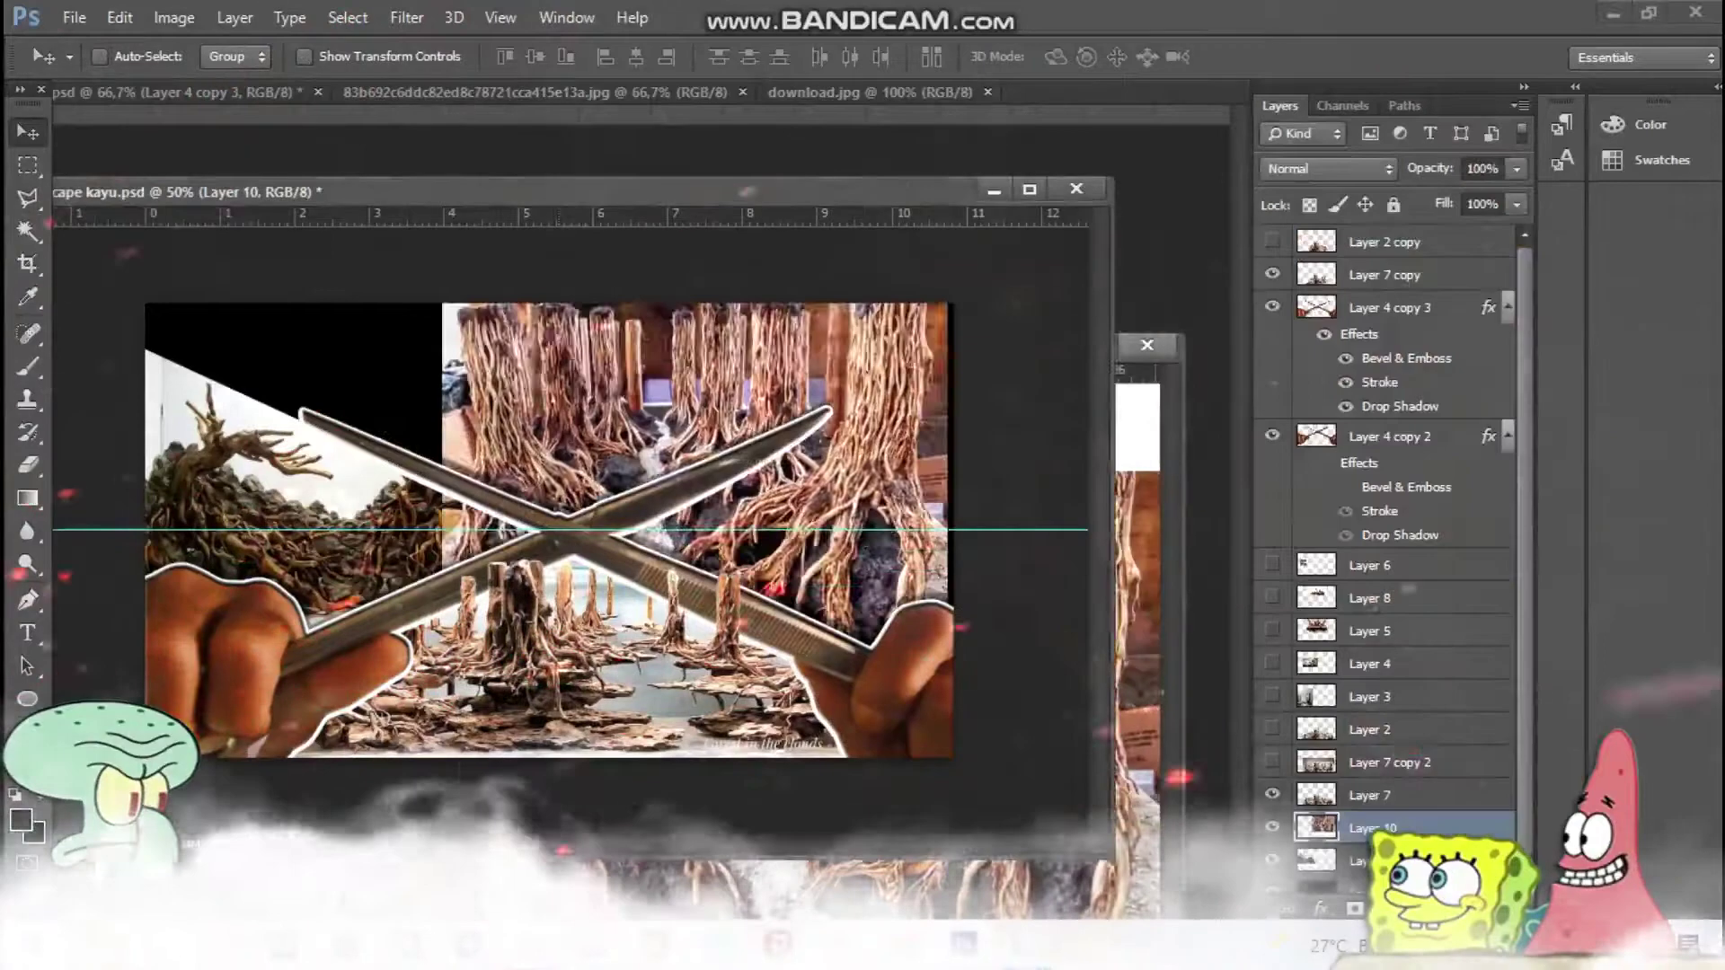
pyautogui.hotkey('ctrl', 't')
pyautogui.press('Return')
# Duplicate the Layer 10 root photo and raise the copy in the layer stack.
pyautogui.hotkey('ctrl', '+')
pyautogui.press('v')
pyautogui.hotkey('alt', 'l')
pyautogui.press('d')
pyautogui.press('Return')
pyautogui.hotkey('ctrl', ']')
pyautogui.hotkey('ctrl', ']')
# Trim the Layer 10 photo along the tweezers' edges with polygonal selections, clearing it from the side openings.
pyautogui.click(1375, 860)
pyautogui.press('l')
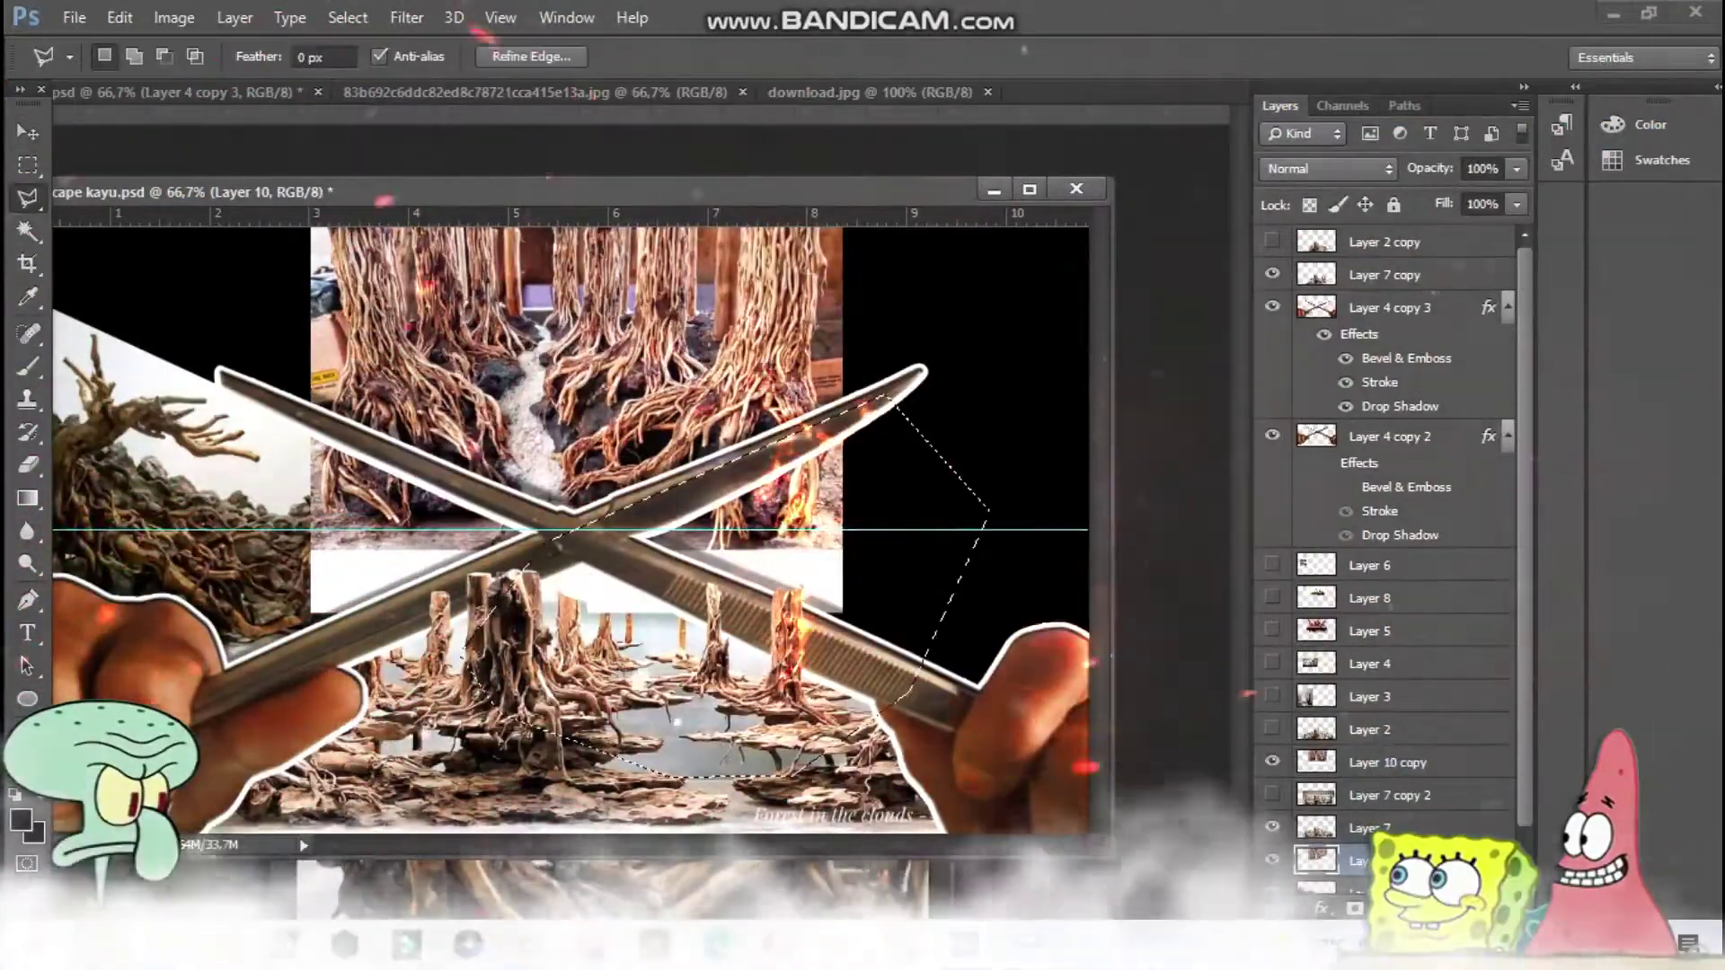
pyautogui.hotkey('ctrl', 'd')
pyautogui.press('v')
pyautogui.rightClick(613, 341)
pyautogui.click(1375, 861)
pyautogui.press('l')
pyautogui.click(518, 555)
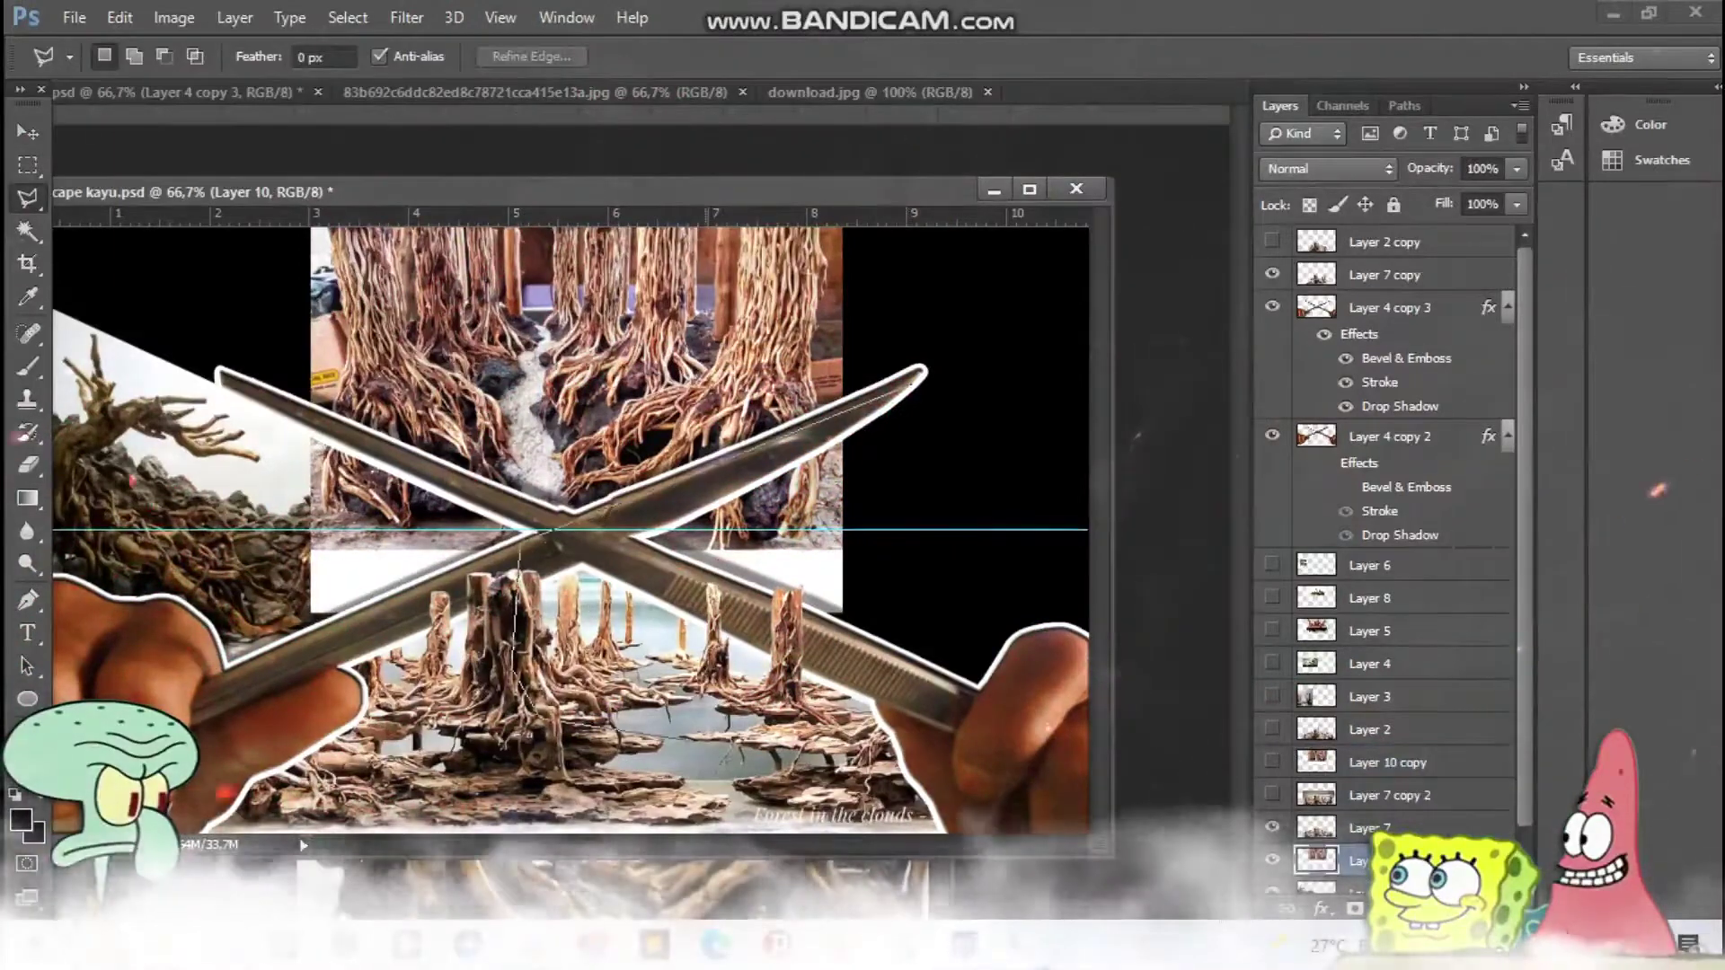
# Place Layer 10 copy above the tweezers at 54% fill and erase around its hanging roots with a 13 to 17 px eraser.
pyautogui.press('v')
pyautogui.click(1375, 827)
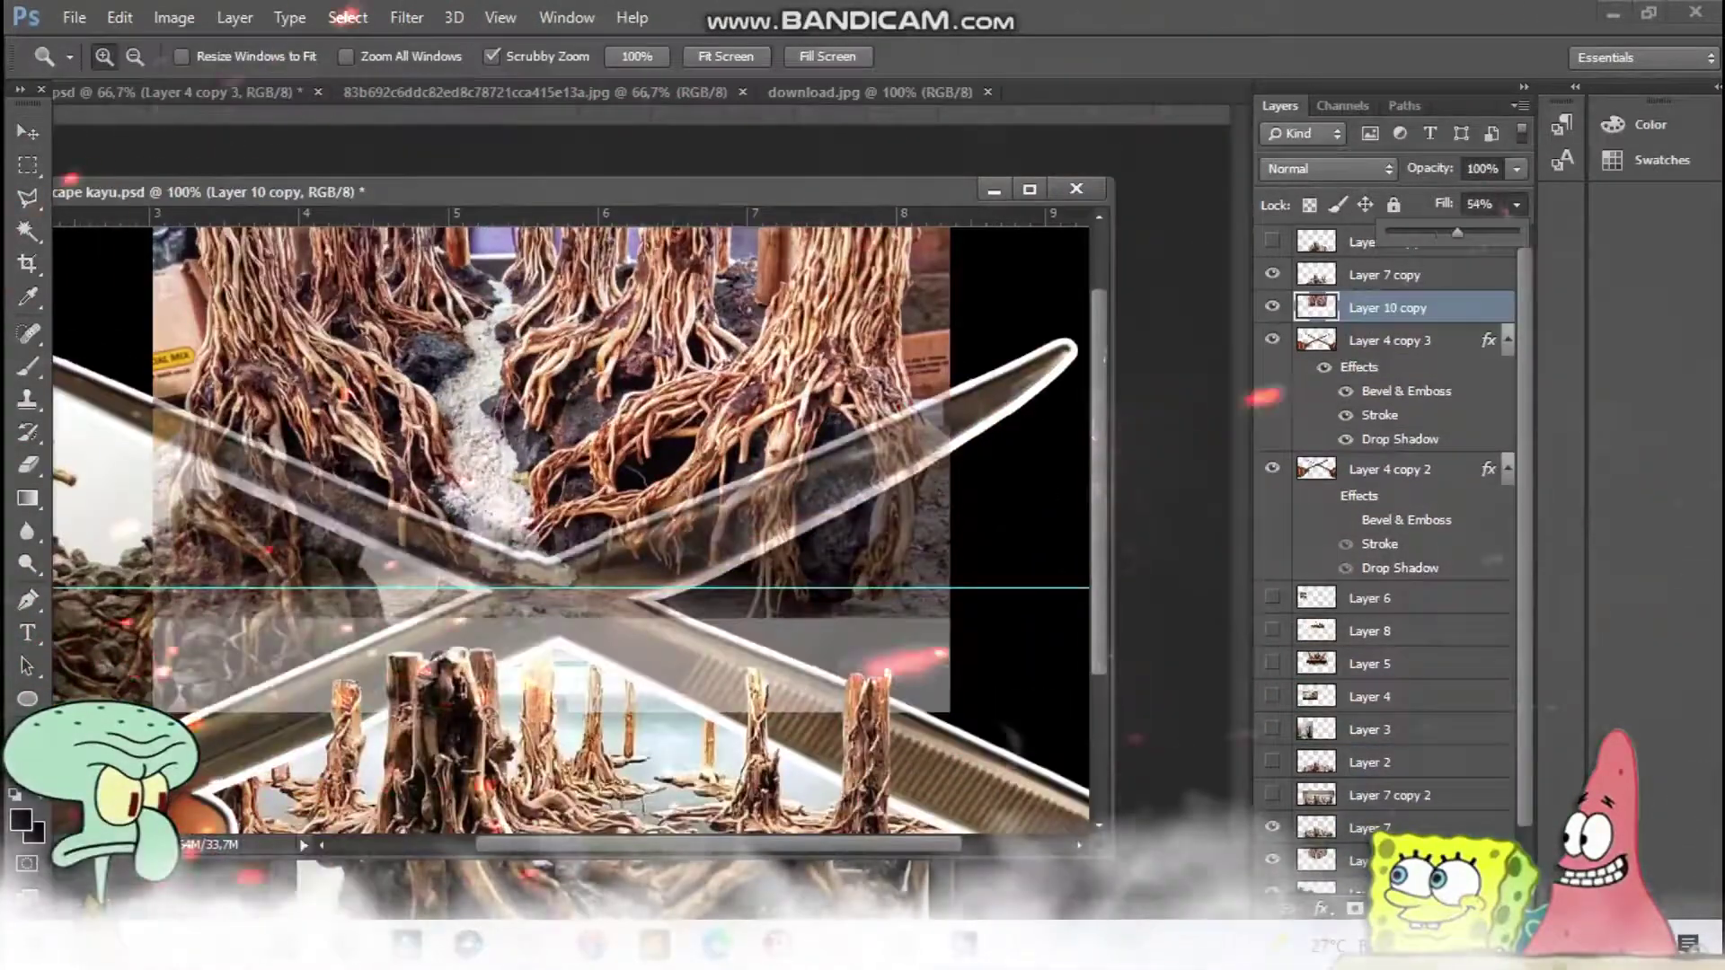
pyautogui.click(751, 503)
pyautogui.press('e')
pyautogui.rightClick(791, 489)
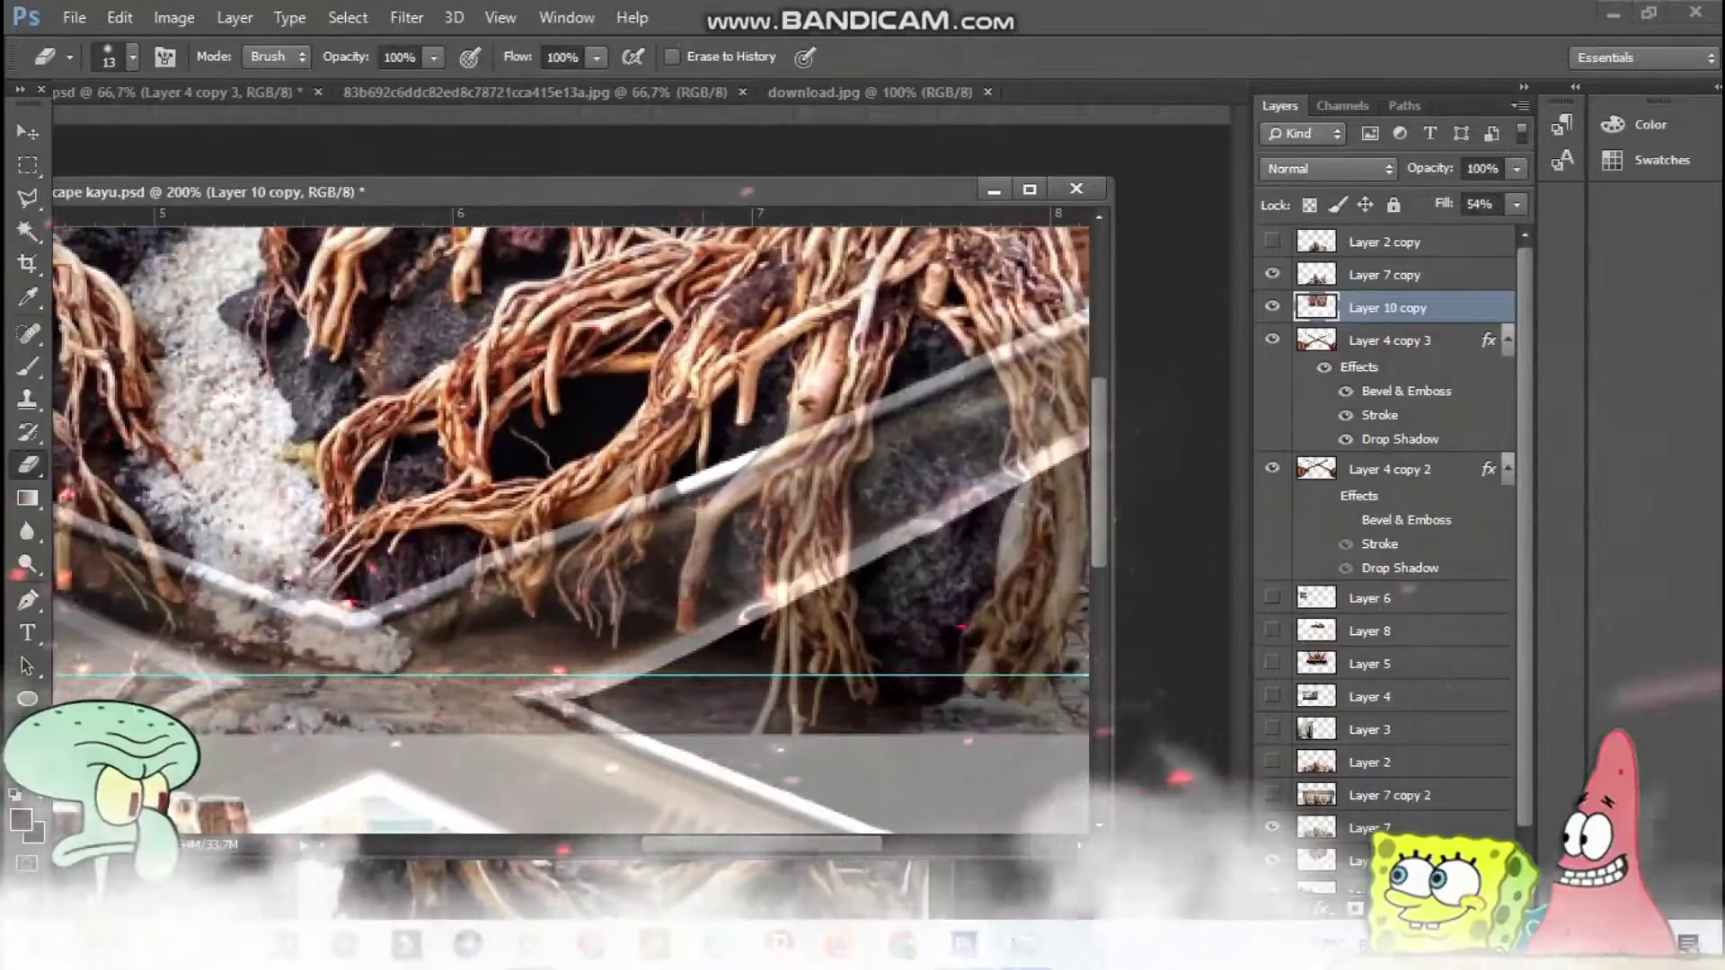
pyautogui.moveTo(1002, 379); pyautogui.dragTo(791, 435)
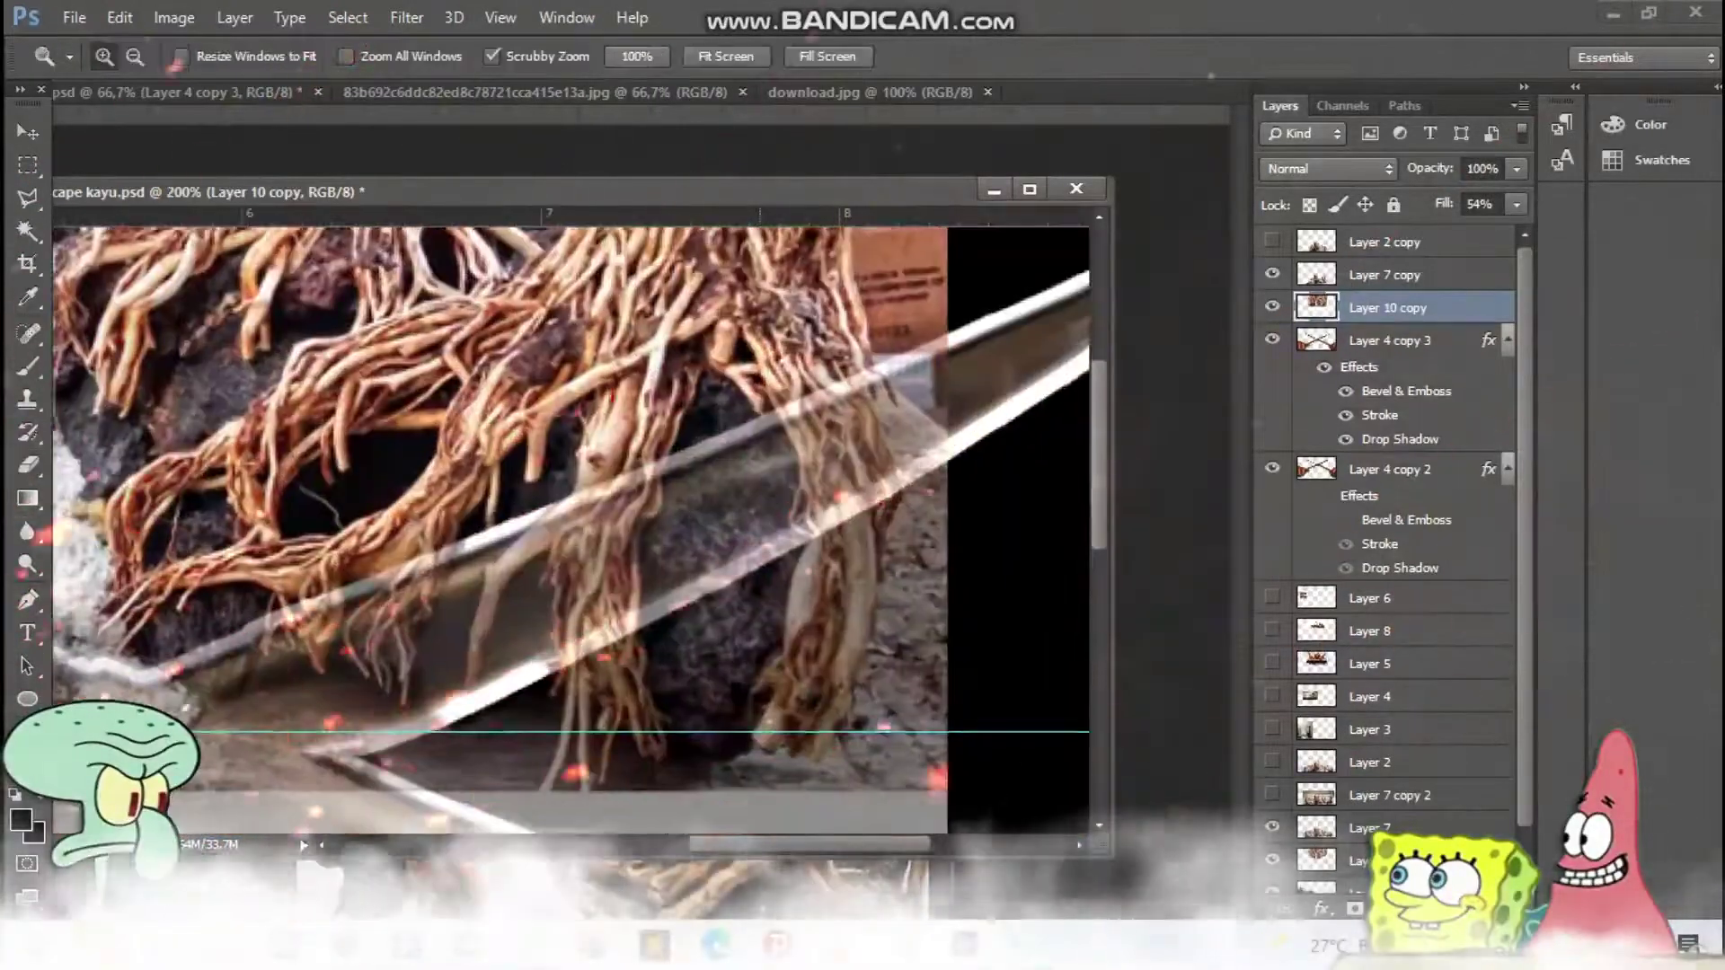
pyautogui.rightClick(791, 435)
pyautogui.hotkey('ctrl', '-')
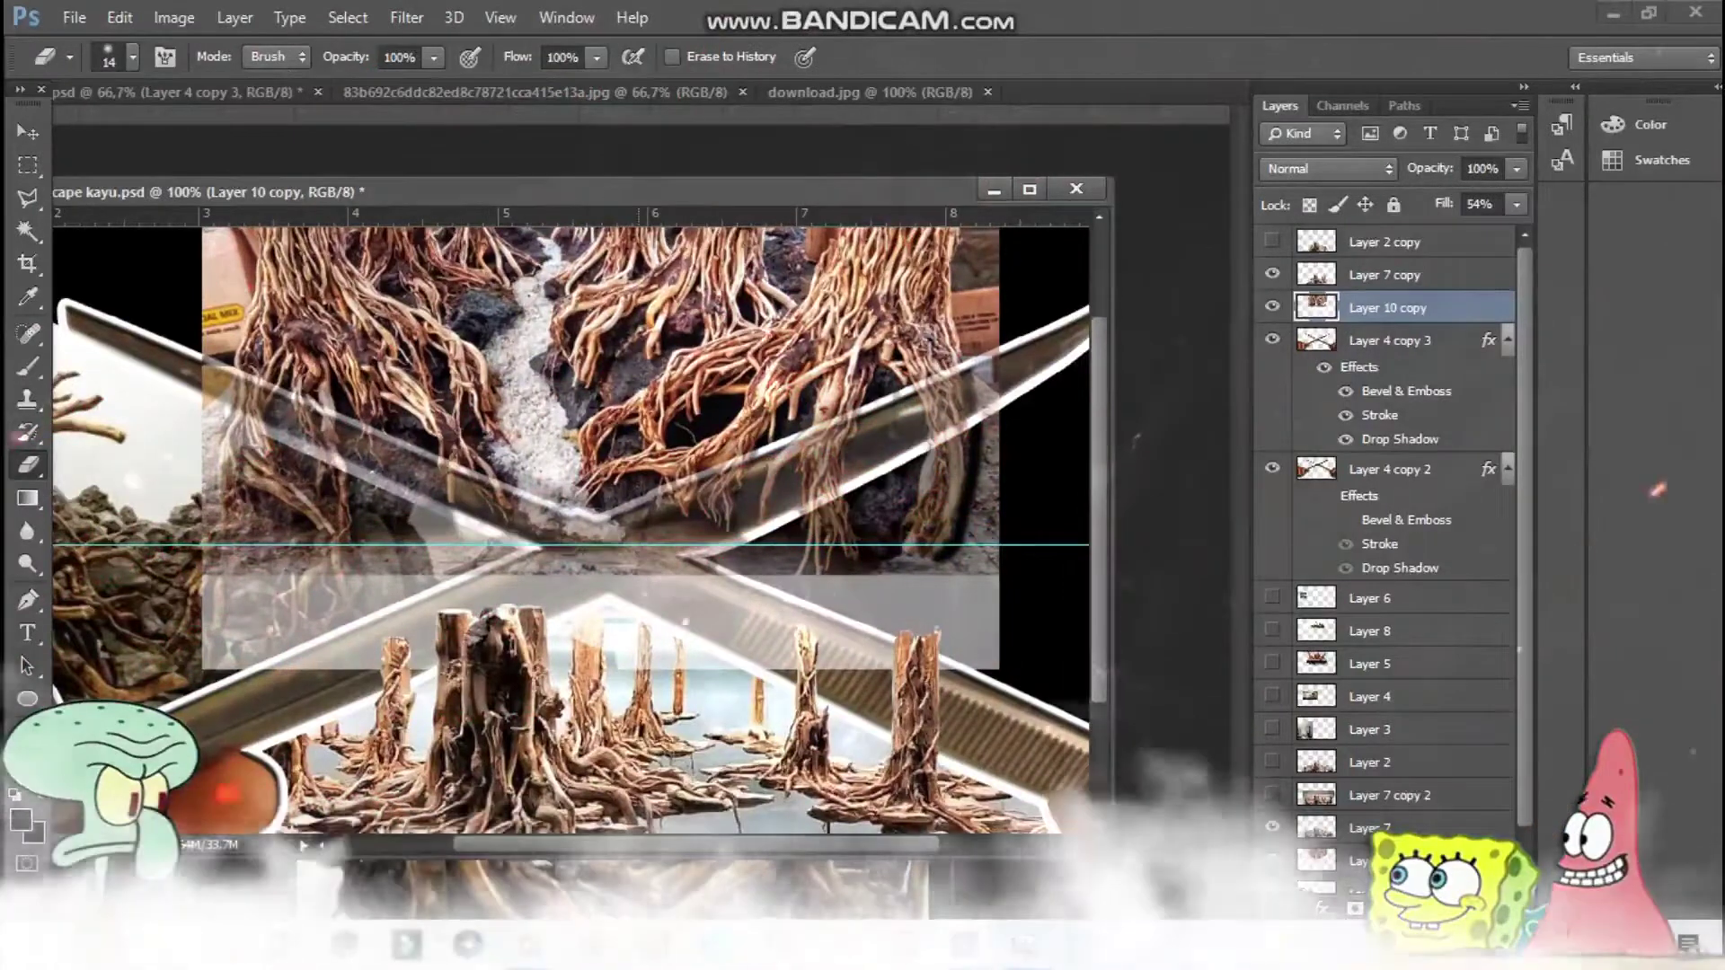
pyautogui.hotkey('ctrl', '+')
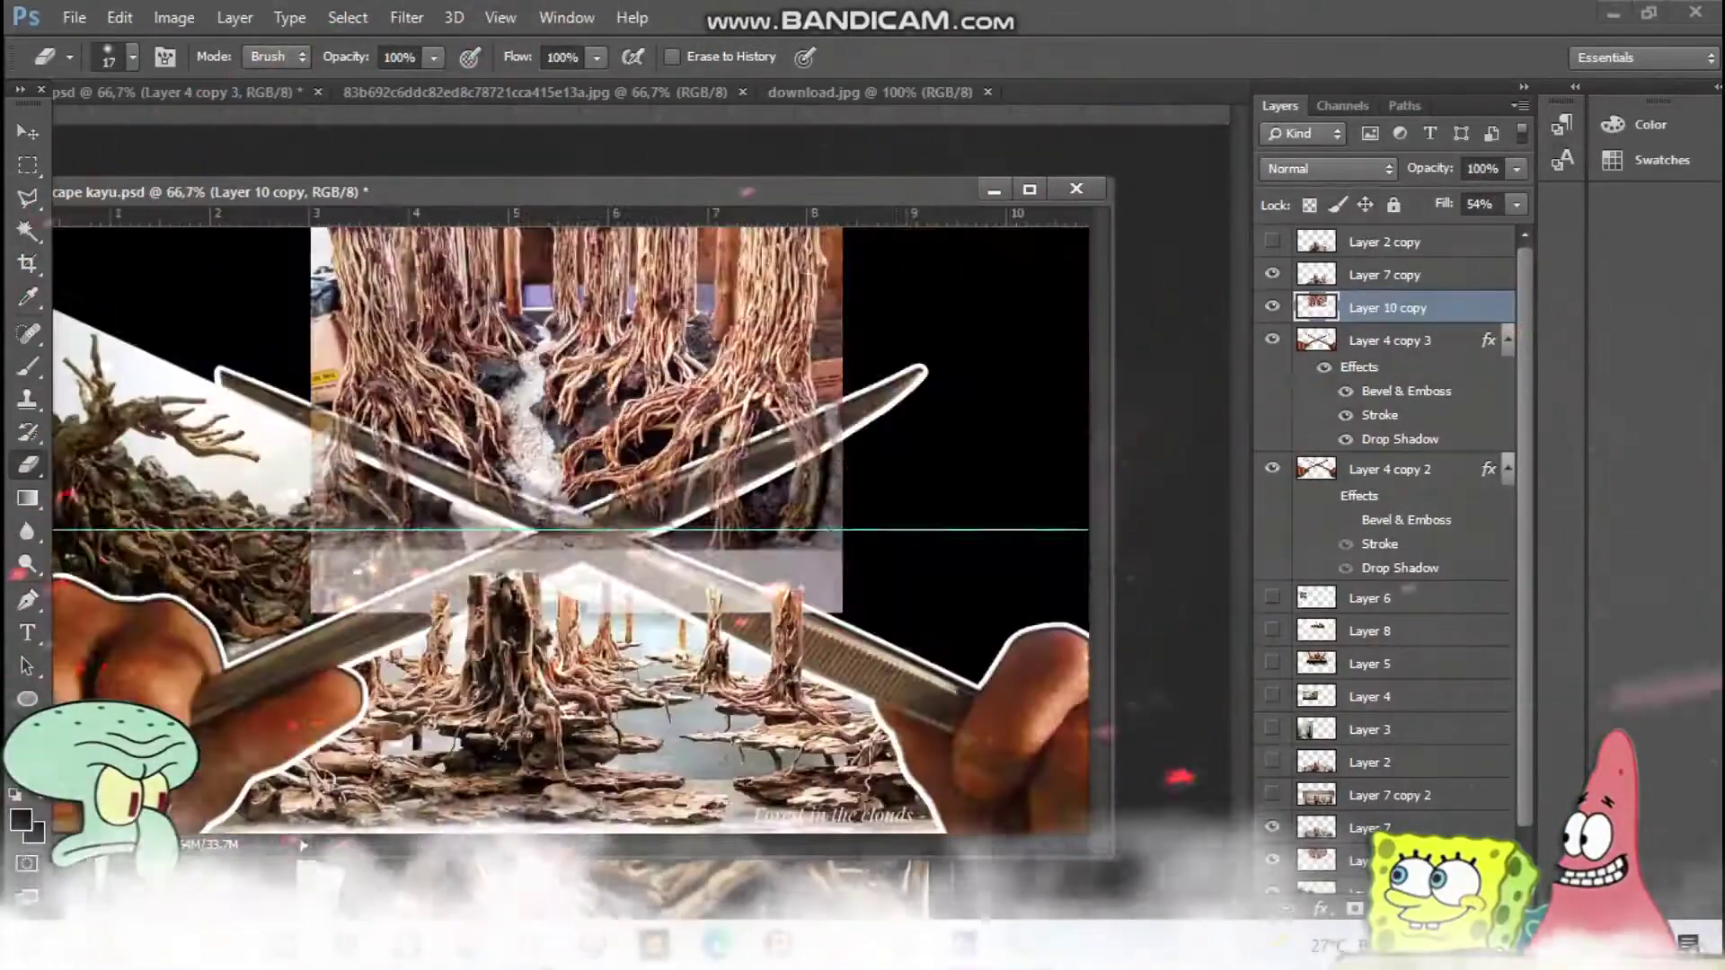
# Restore Layer 10 copy's fill to 100% and erase the leftover photo at the tweezers' crossing with 62 px and 10 px erasers.
pyautogui.press('l')
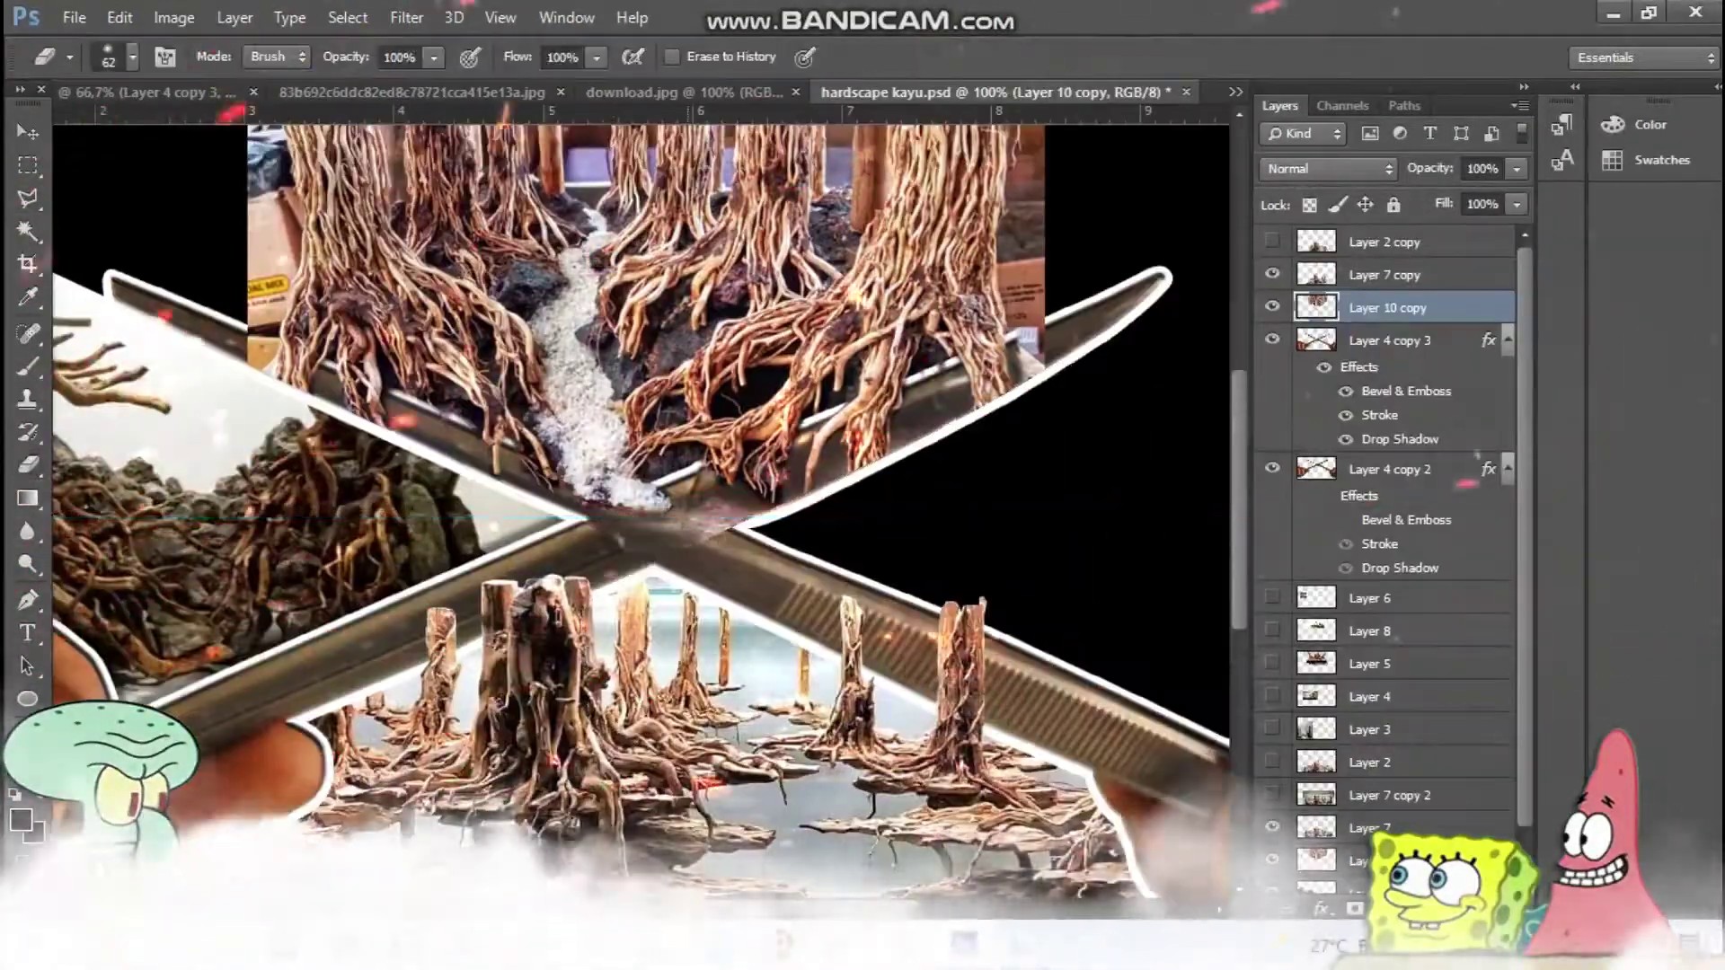
pyautogui.hotkey('ctrl', '+')
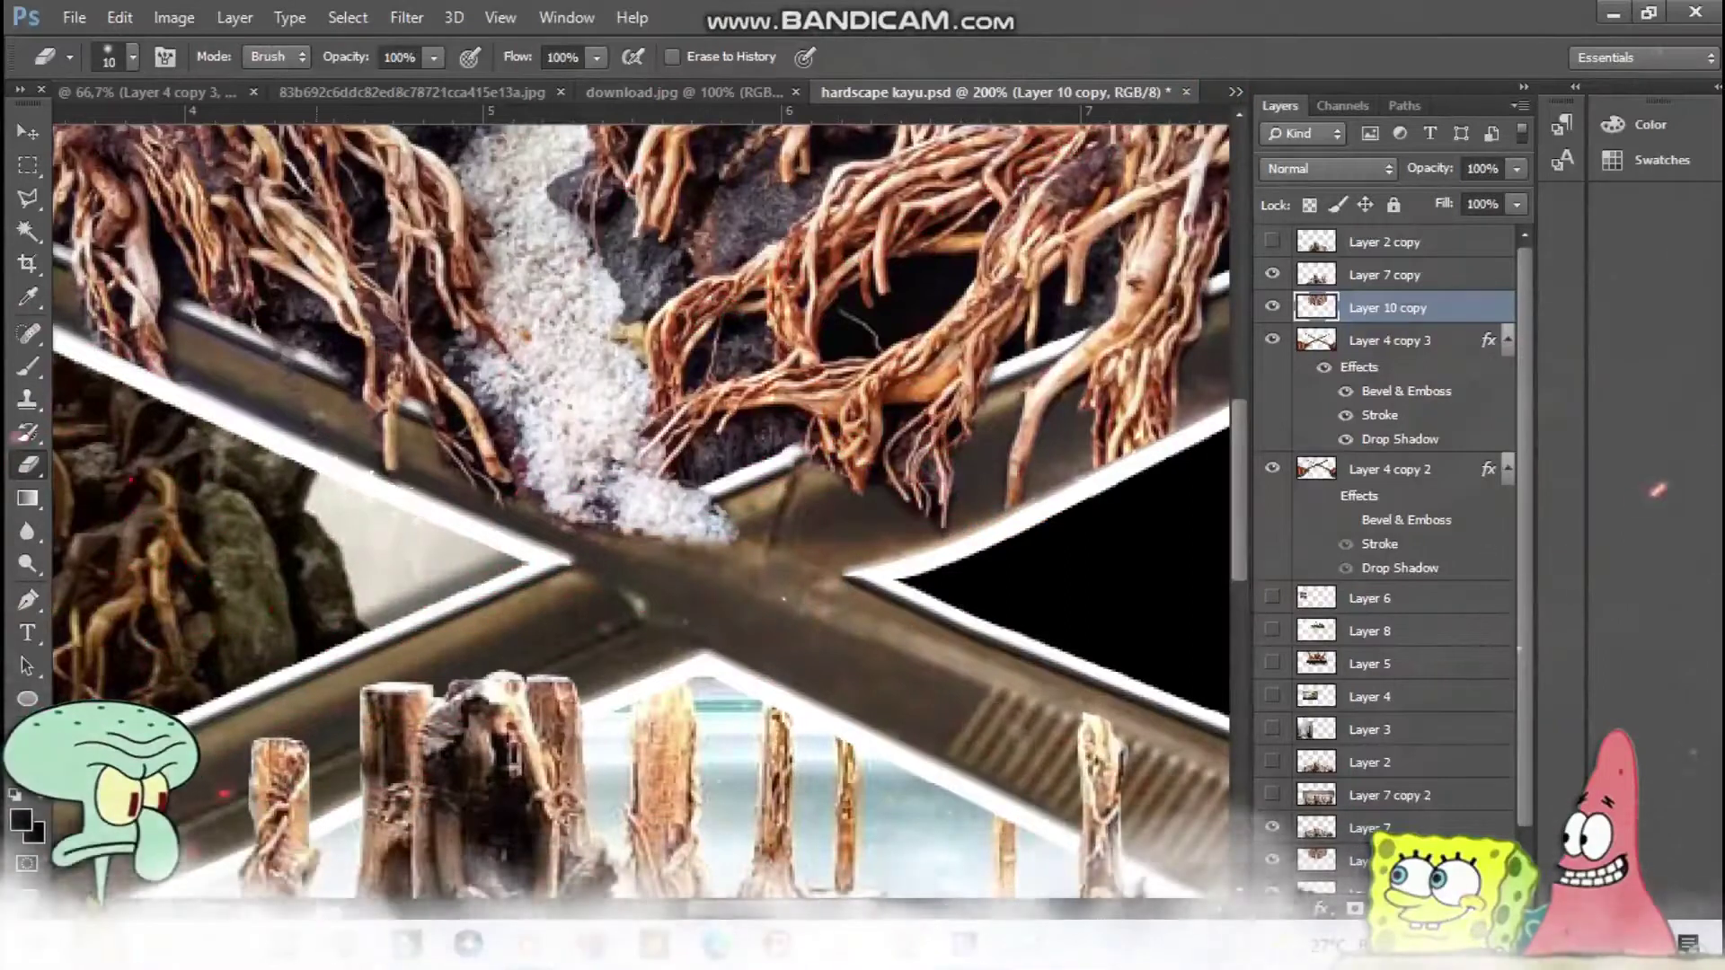
pyautogui.hotkey('ctrl', '-')
pyautogui.hotkey('ctrl', '-')
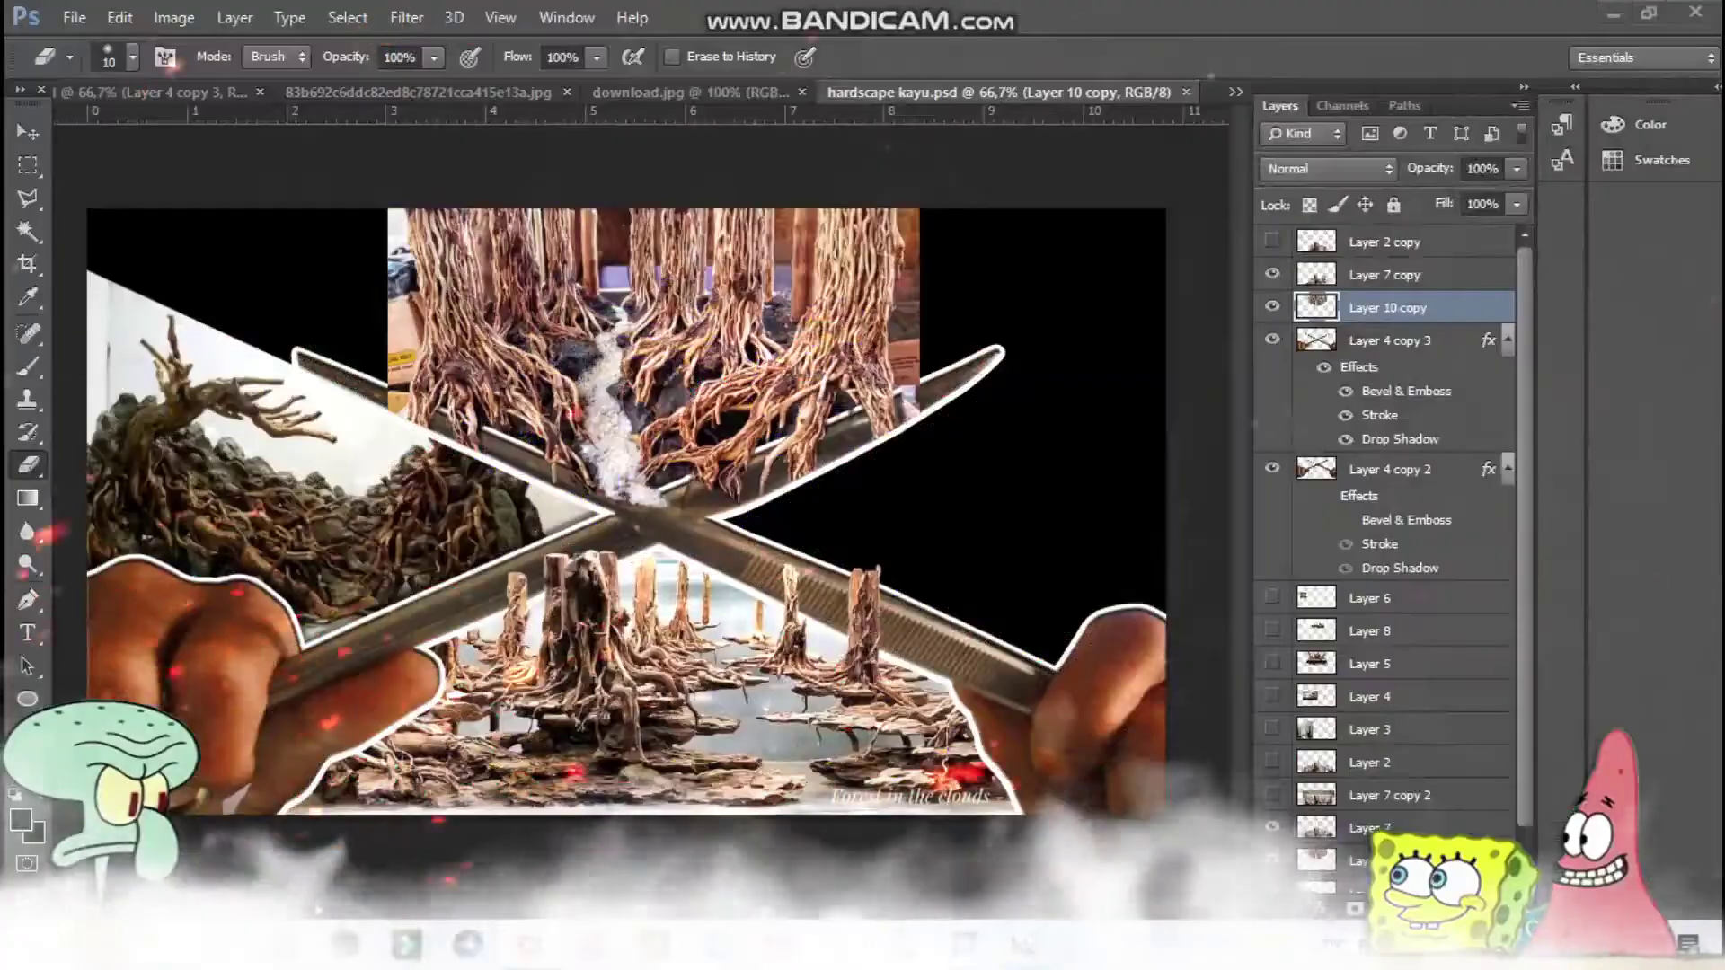
# Clean Layer 10 copy's outer edges along both tweezers' arms with a 61 px and a 12 px eraser.
pyautogui.moveTo(387, 377); pyautogui.dragTo(431, 377)
pyautogui.press('[')
pyautogui.press('[')
pyautogui.press('[')
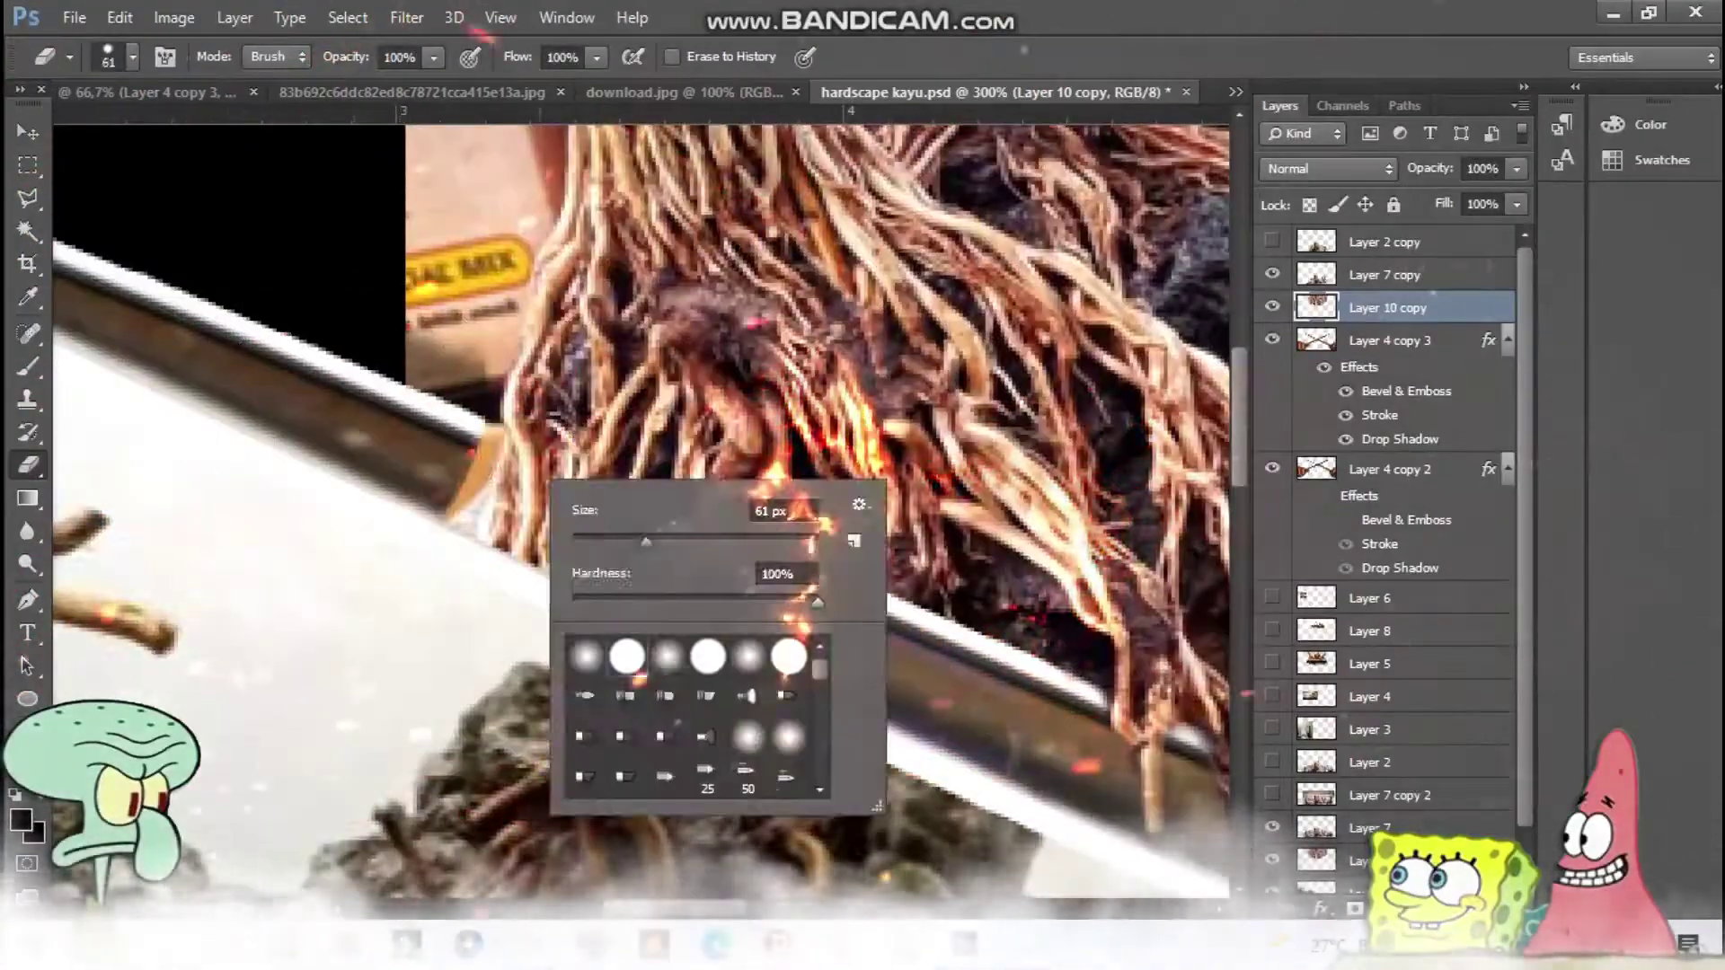
pyautogui.hotkey('ctrl', '-')
pyautogui.press('[')
pyautogui.press('[')
pyautogui.press('[')
pyautogui.hotkey('ctrl', '-')
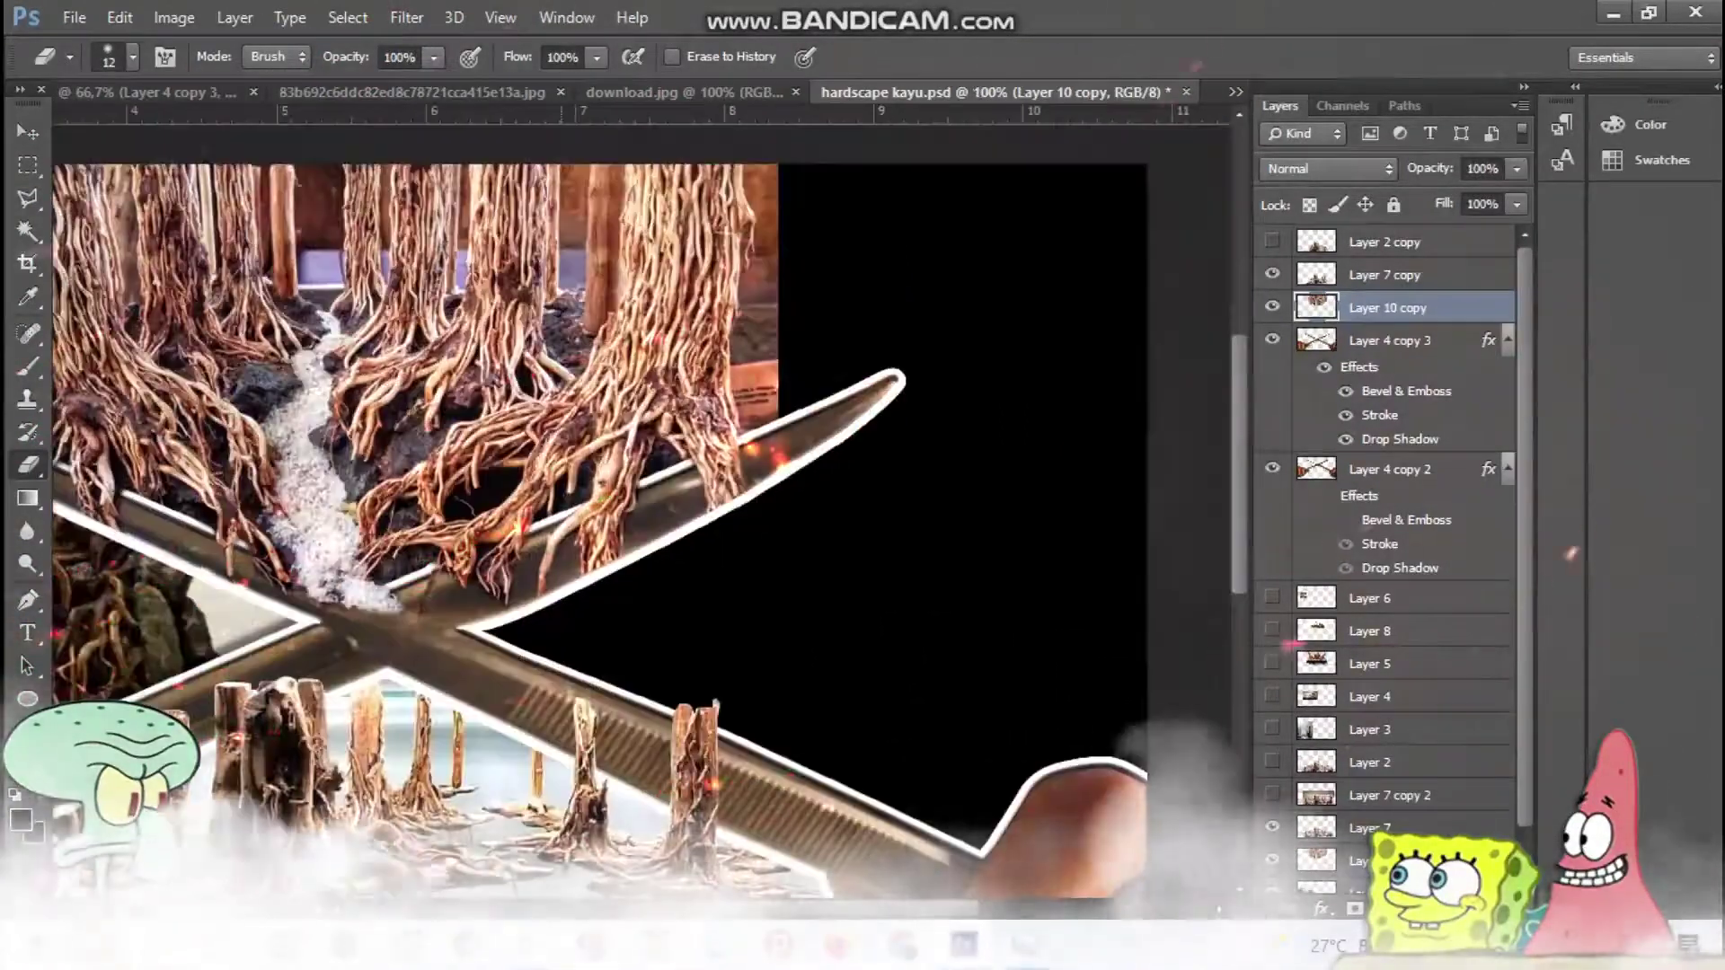
pyautogui.hotkey('ctrl', '-')
pyautogui.press('v')
pyautogui.click(1384, 275)
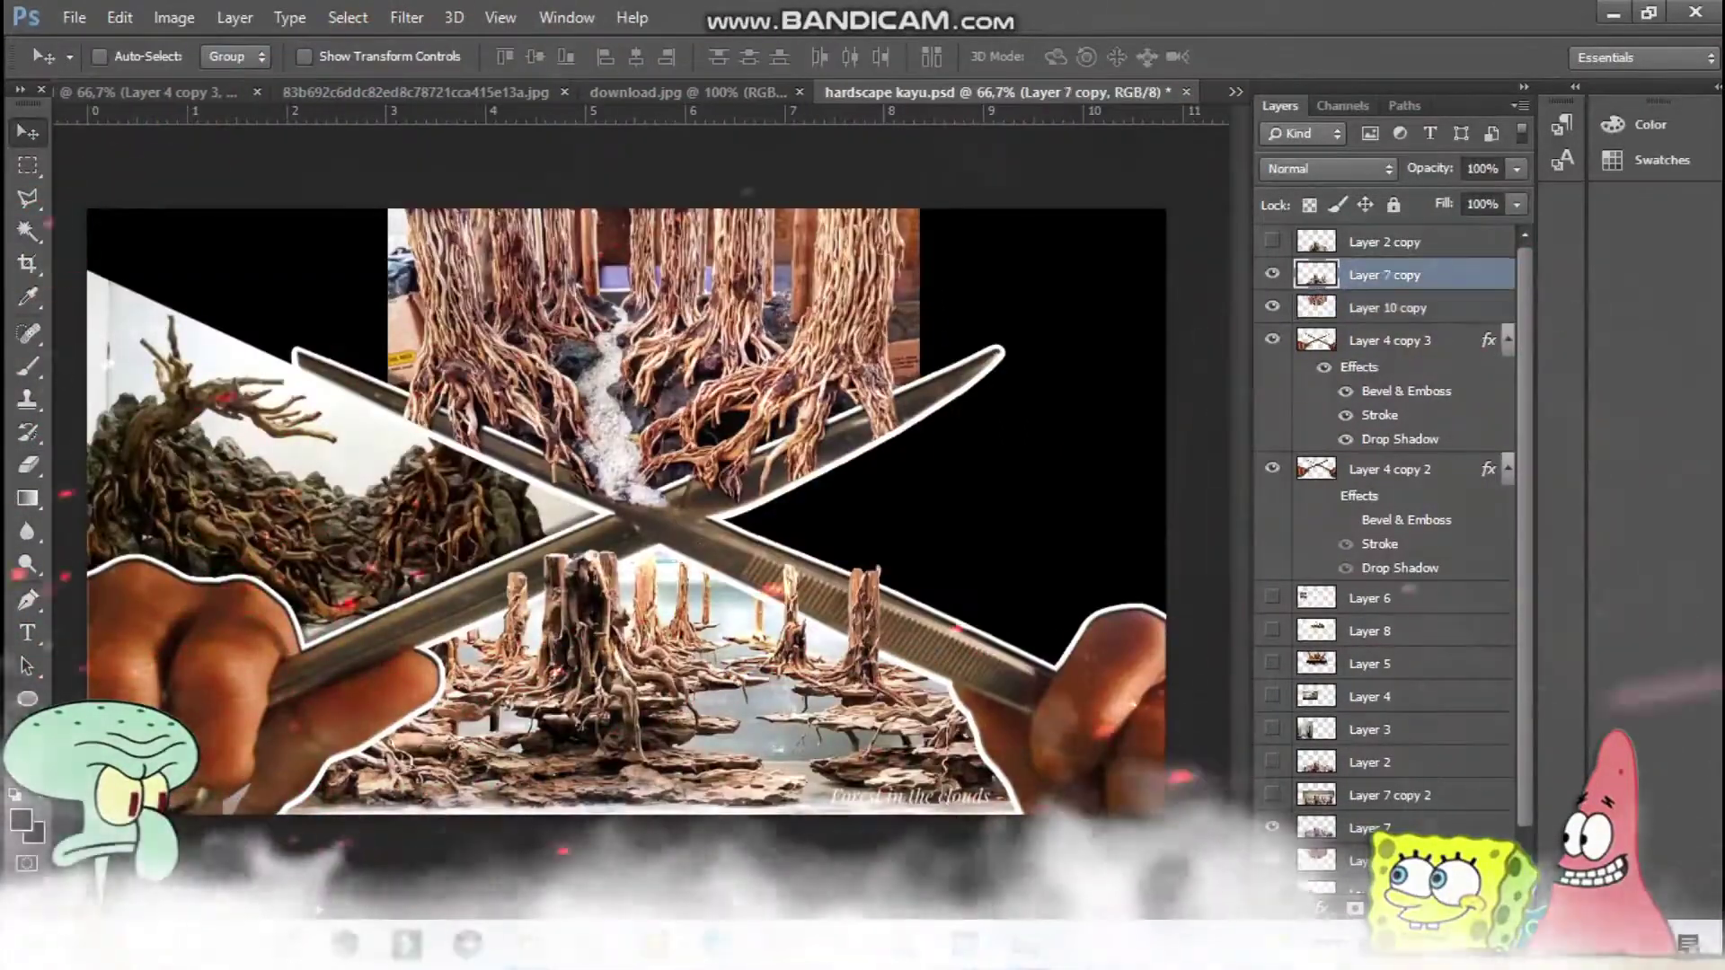
# Try filling the right opening with a pasted driftwood photo, scaled down and moved into place.
pyautogui.click(1370, 762)
pyautogui.moveTo(991, 92); pyautogui.dragTo(278, 108)
pyautogui.hotkey('ctrl', 'v')
pyautogui.hotkey('ctrl', '-')
pyautogui.hotkey('ctrl', 't')
pyautogui.moveTo(790, 251); pyautogui.dragTo(467, 377)
pyautogui.press('Return')
pyautogui.press('z')
pyautogui.click(652, 450)
pyautogui.press('v')
pyautogui.moveTo(270, 234); pyautogui.dragTo(969, 428)
# Open another driftwood photo, paste it as Layer 13 and scale it to cover the right opening behind the tweezers.
pyautogui.hotkey('ctrl', 'o')
pyautogui.click(728, 191)
pyautogui.press('Return')
pyautogui.hotkey('ctrl', 'a')
pyautogui.hotkey('ctrl', 'c')
pyautogui.hotkey('ctrl', 'v')
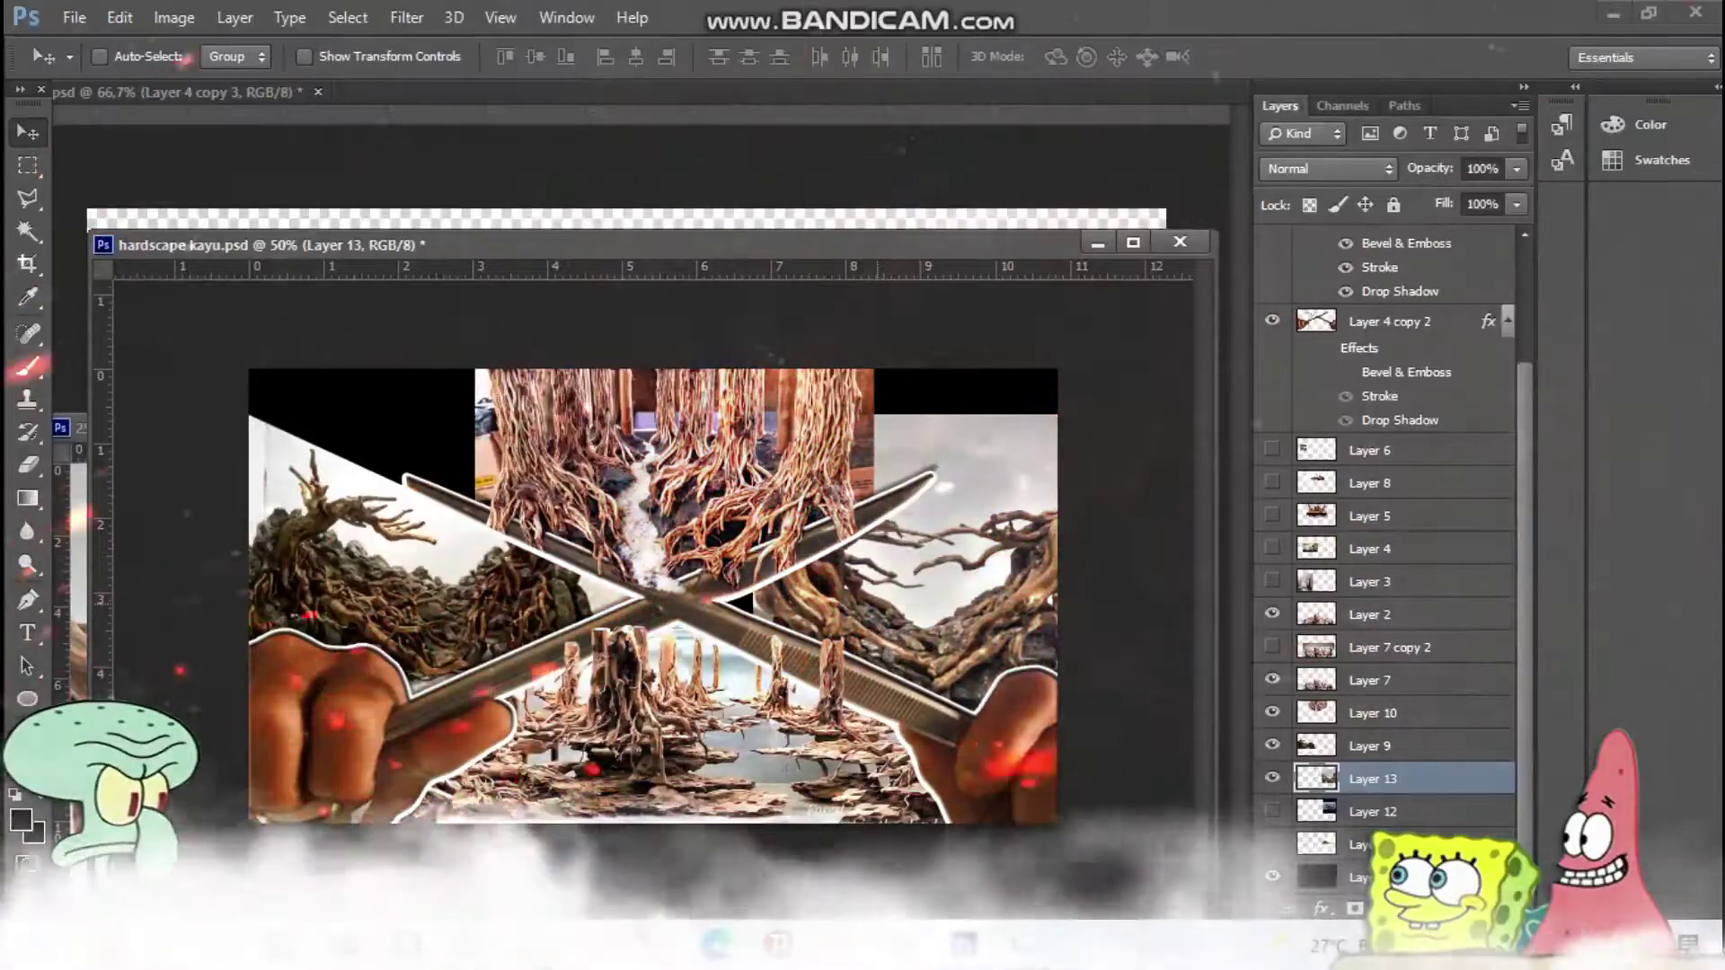
pyautogui.hotkey('ctrl', 't')
pyautogui.press('Return')
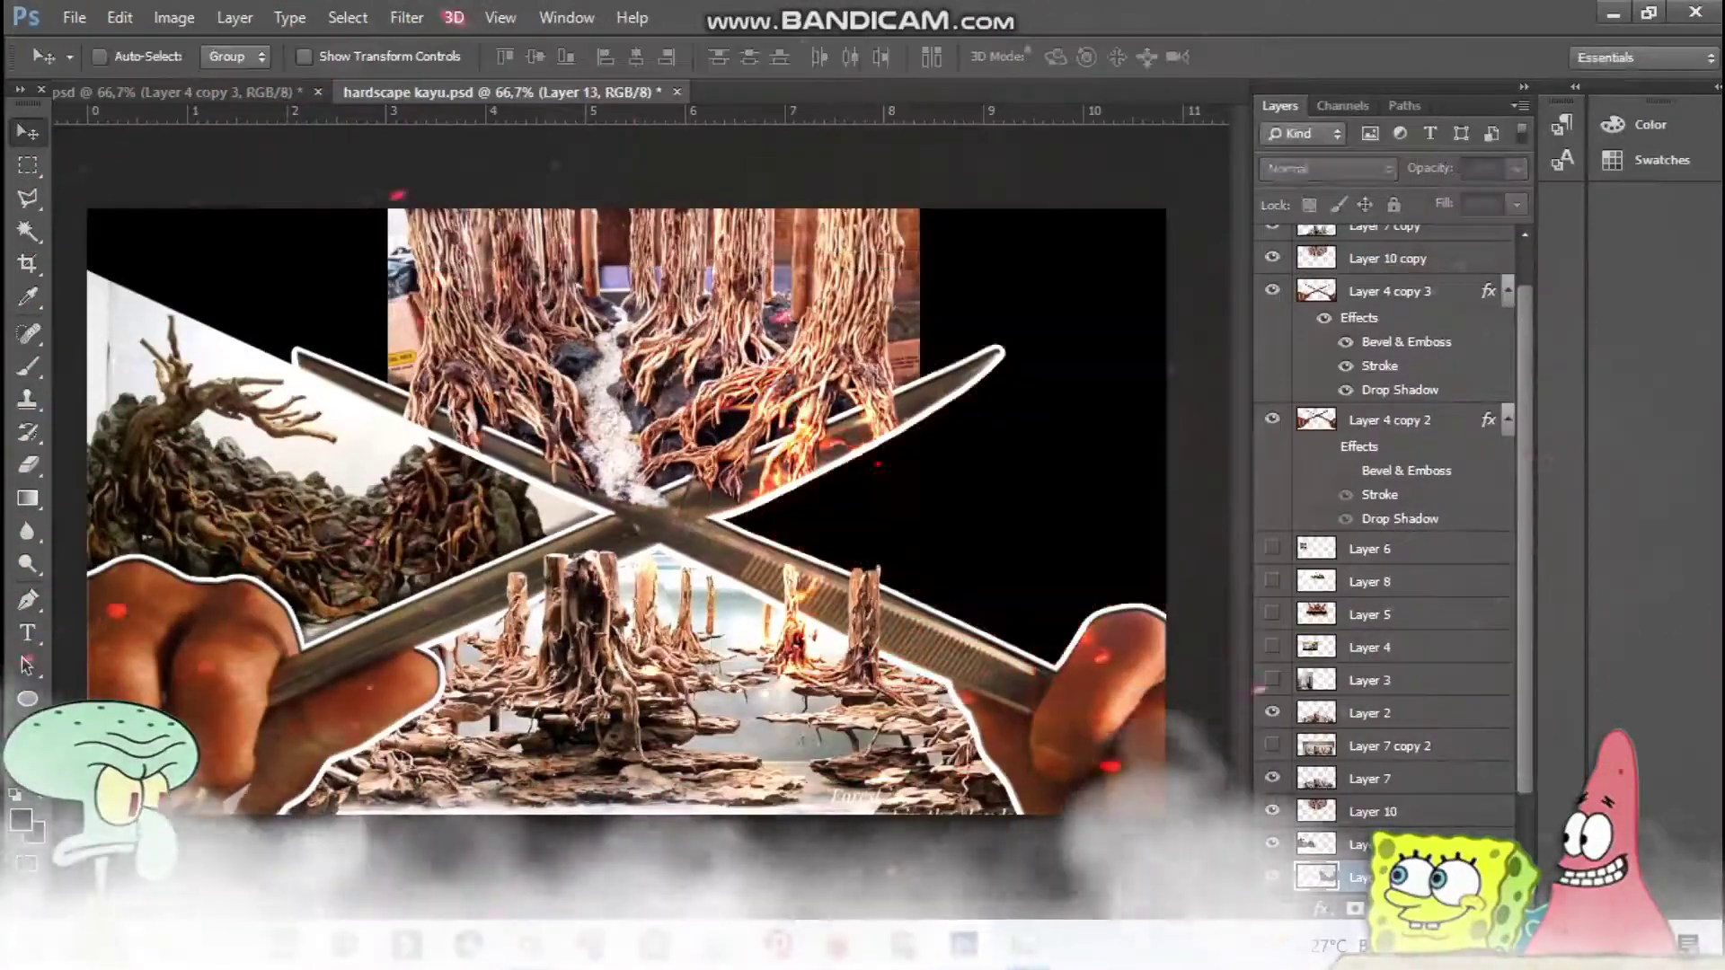
# Show the guides and outline Layer 13 with a polygonal selection from the tweezers' crossing past the right tip to the upper guide.
pyautogui.hotkey('ctrl', ';')
pyautogui.press('l')
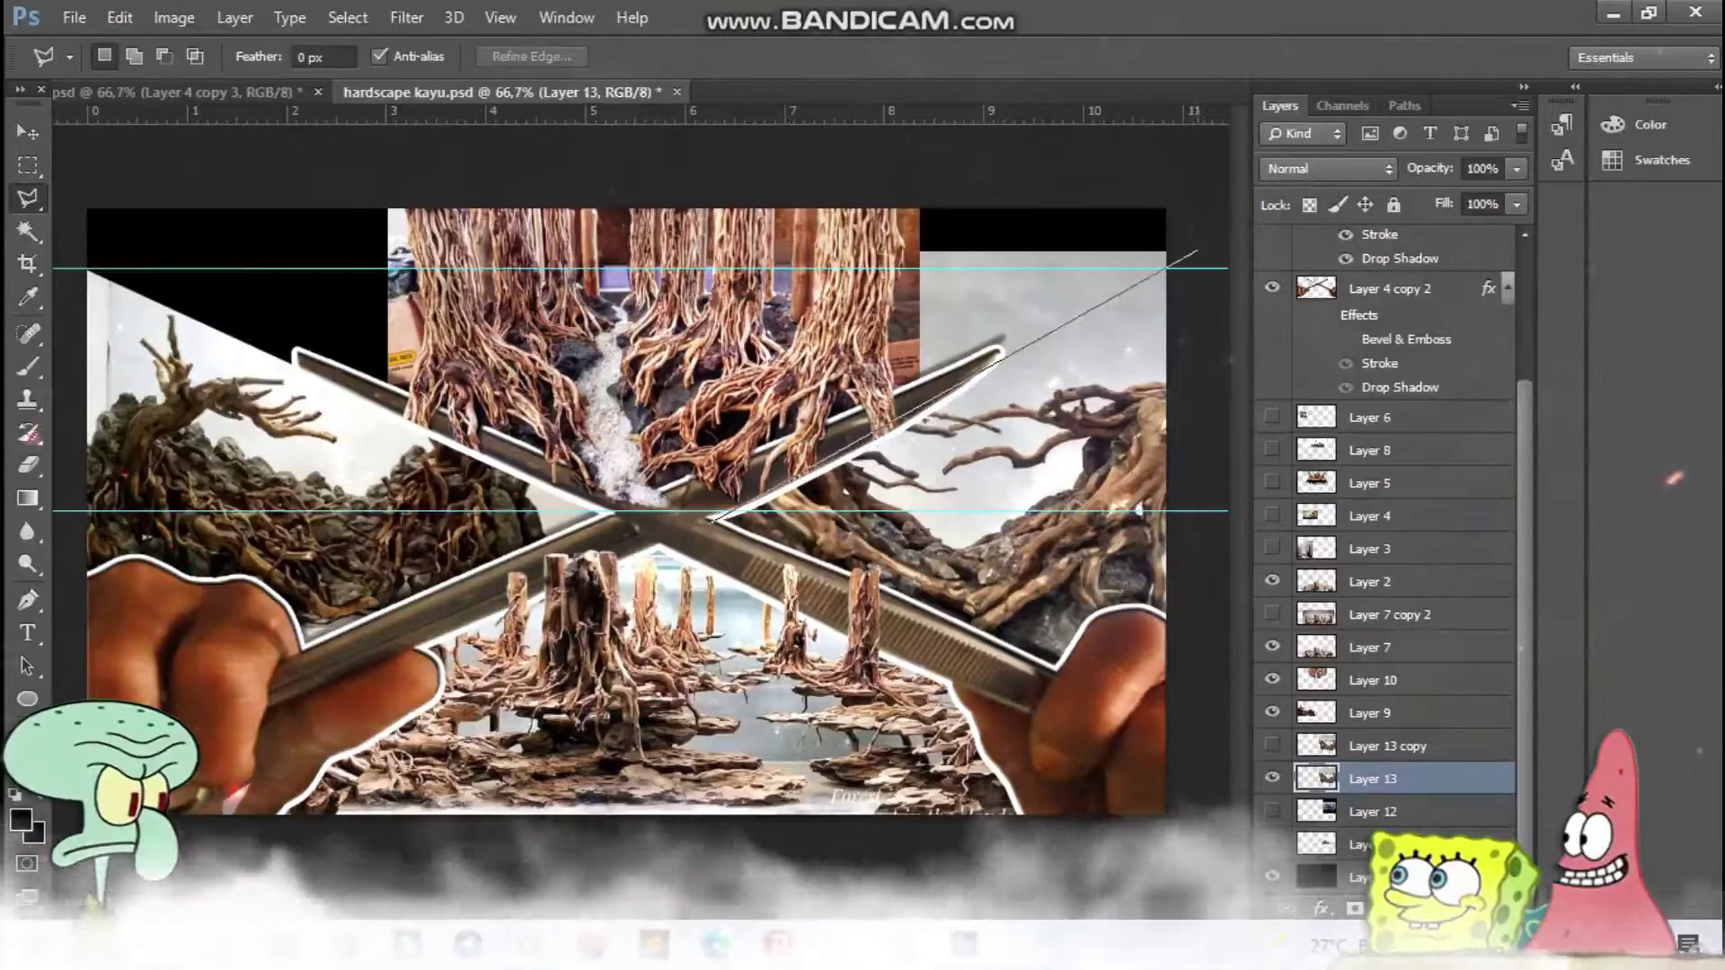
pyautogui.click(1196, 252)
# Move the duplicate of the Layer 13 driftwood above the Layer 4 copy 3 tweezers layer.
pyautogui.hotkey('ctrl', 'j')
pyautogui.press('z')
pyautogui.hotkey('ctrl', 'shift', ']')
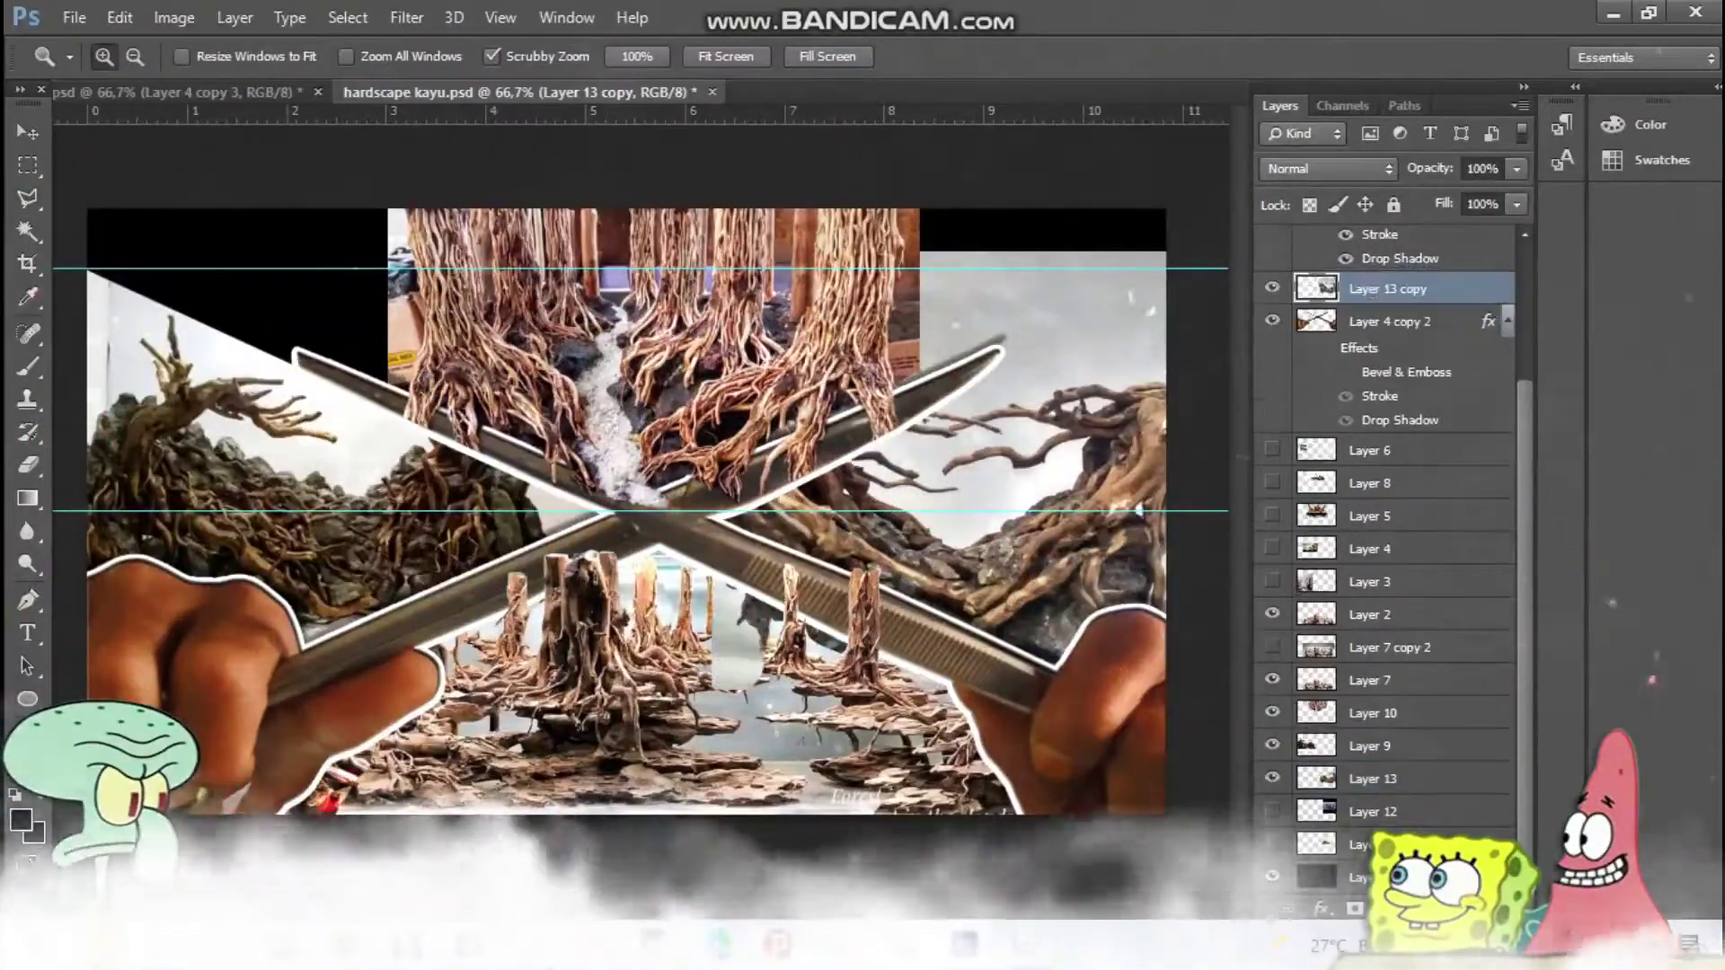
pyautogui.hotkey('ctrl', 'j')
pyautogui.hotkey('ctrl', '+')
pyautogui.hotkey('ctrl', 'j')
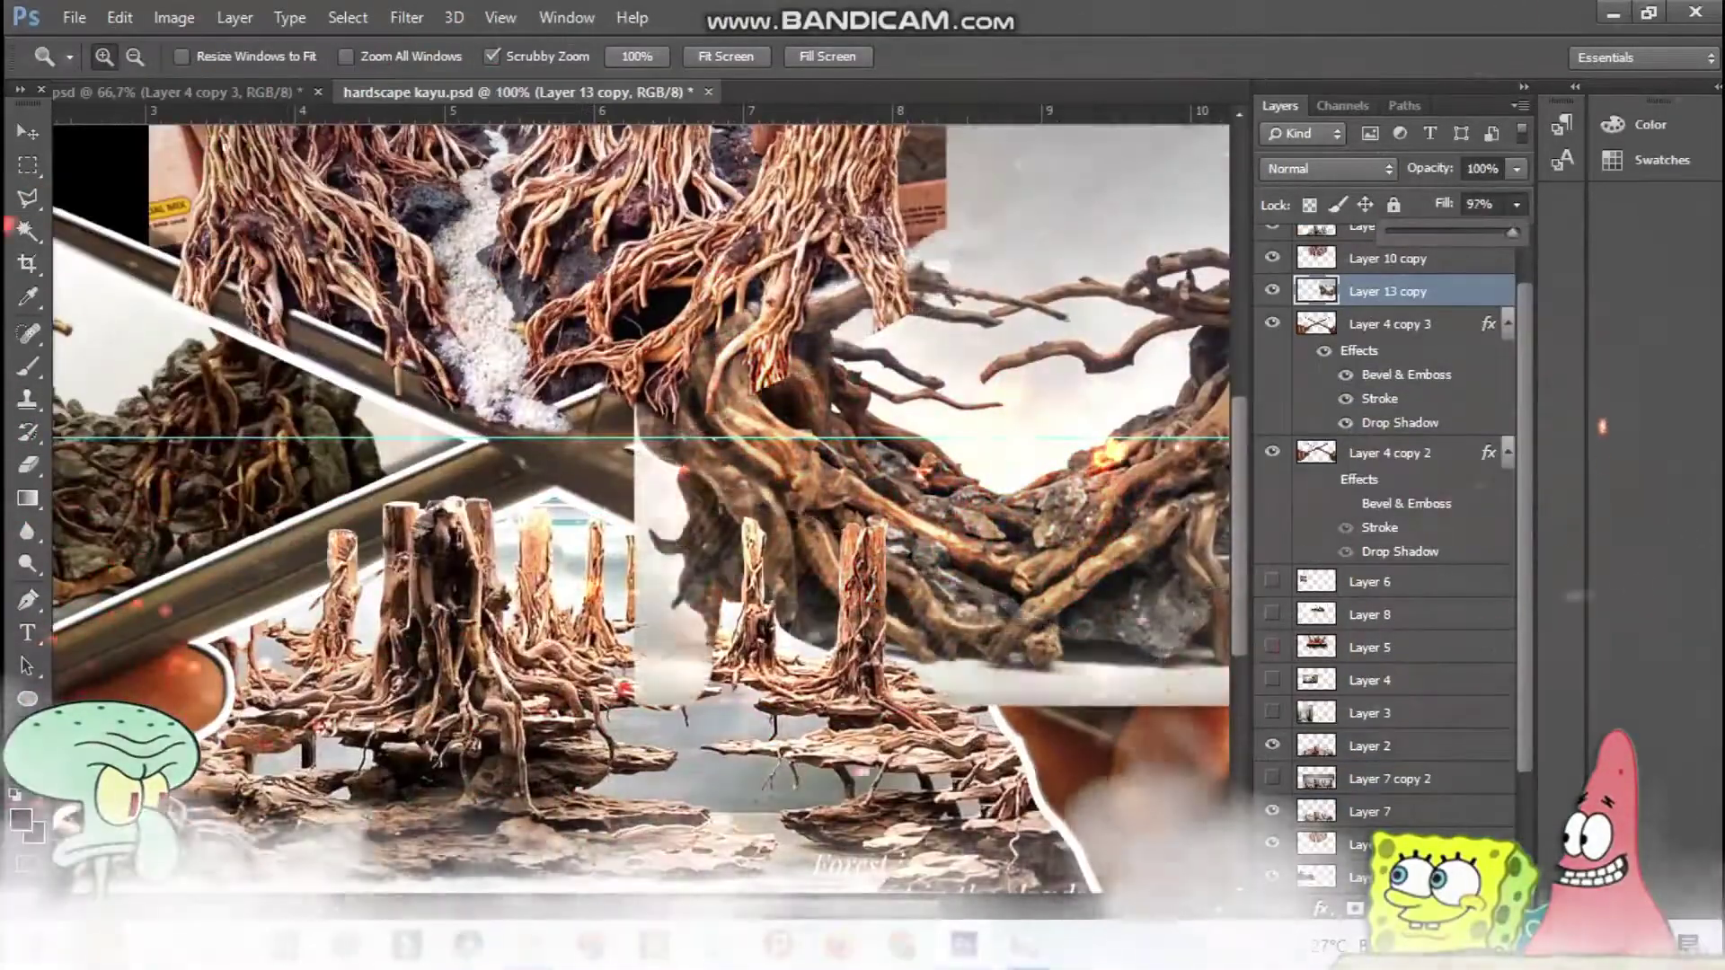
# Erase Layer 13 copy around the overlapping branch with 119 px, 8 px and 129 px erasers, uncovering the tweezers and right hand.
pyautogui.press('e')
pyautogui.press('[')
pyautogui.press('[')
pyautogui.press('[')
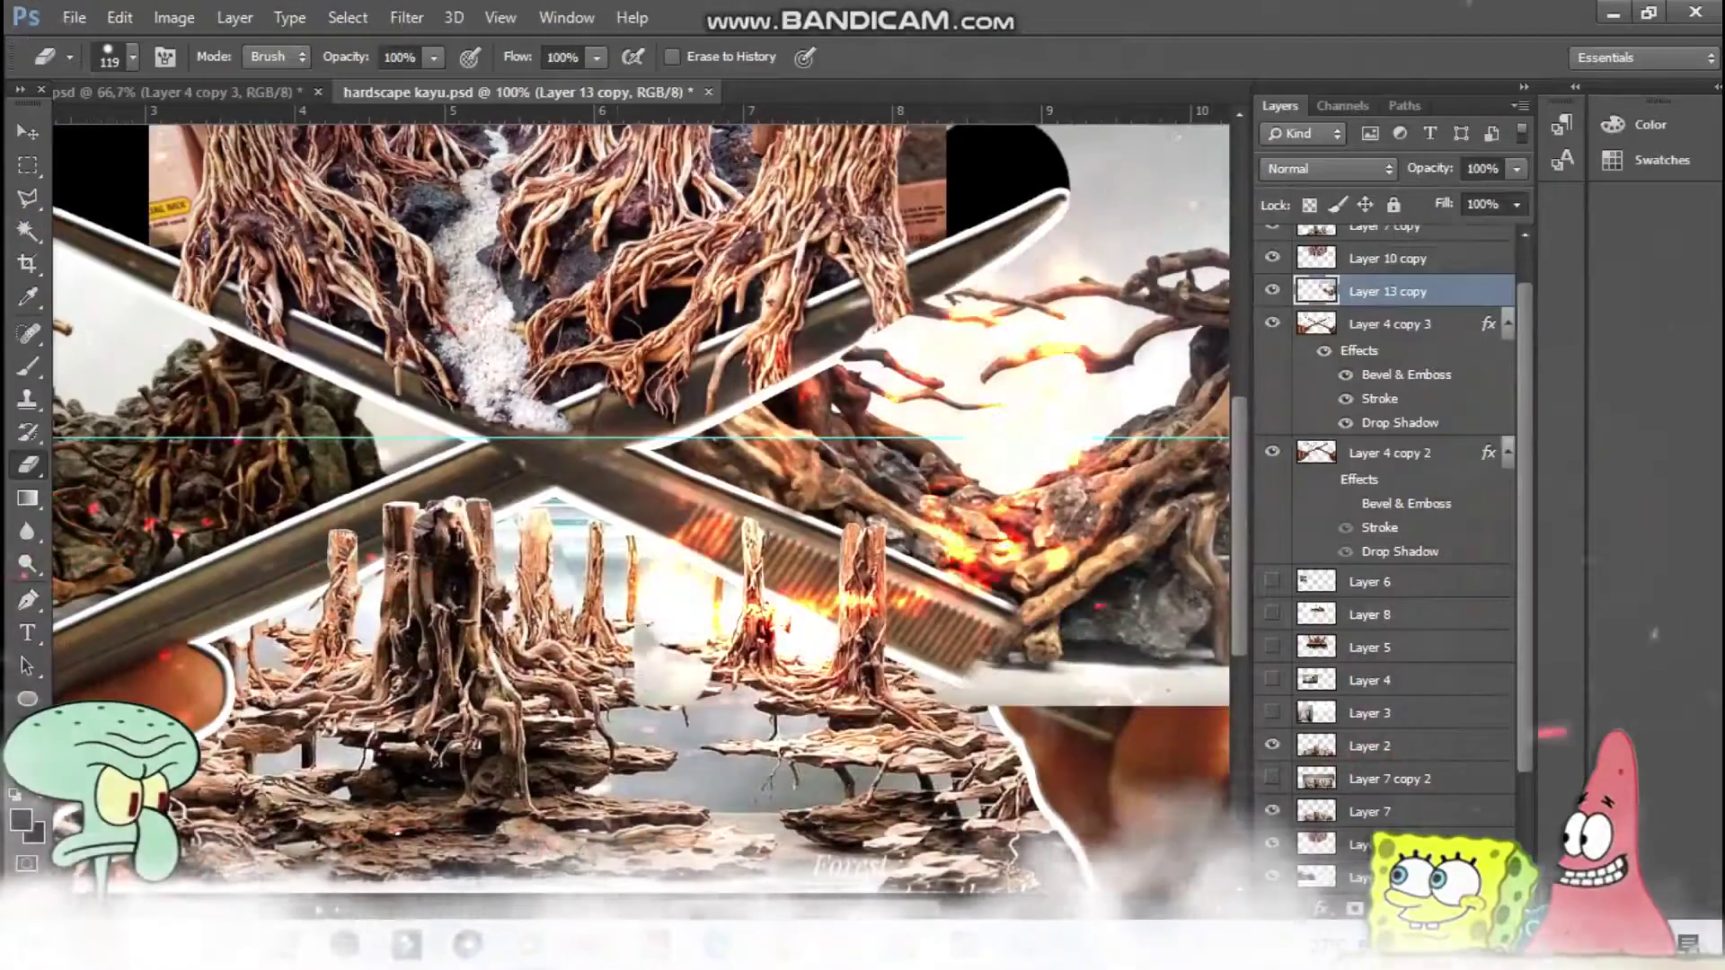
pyautogui.hotkey('ctrl', '+')
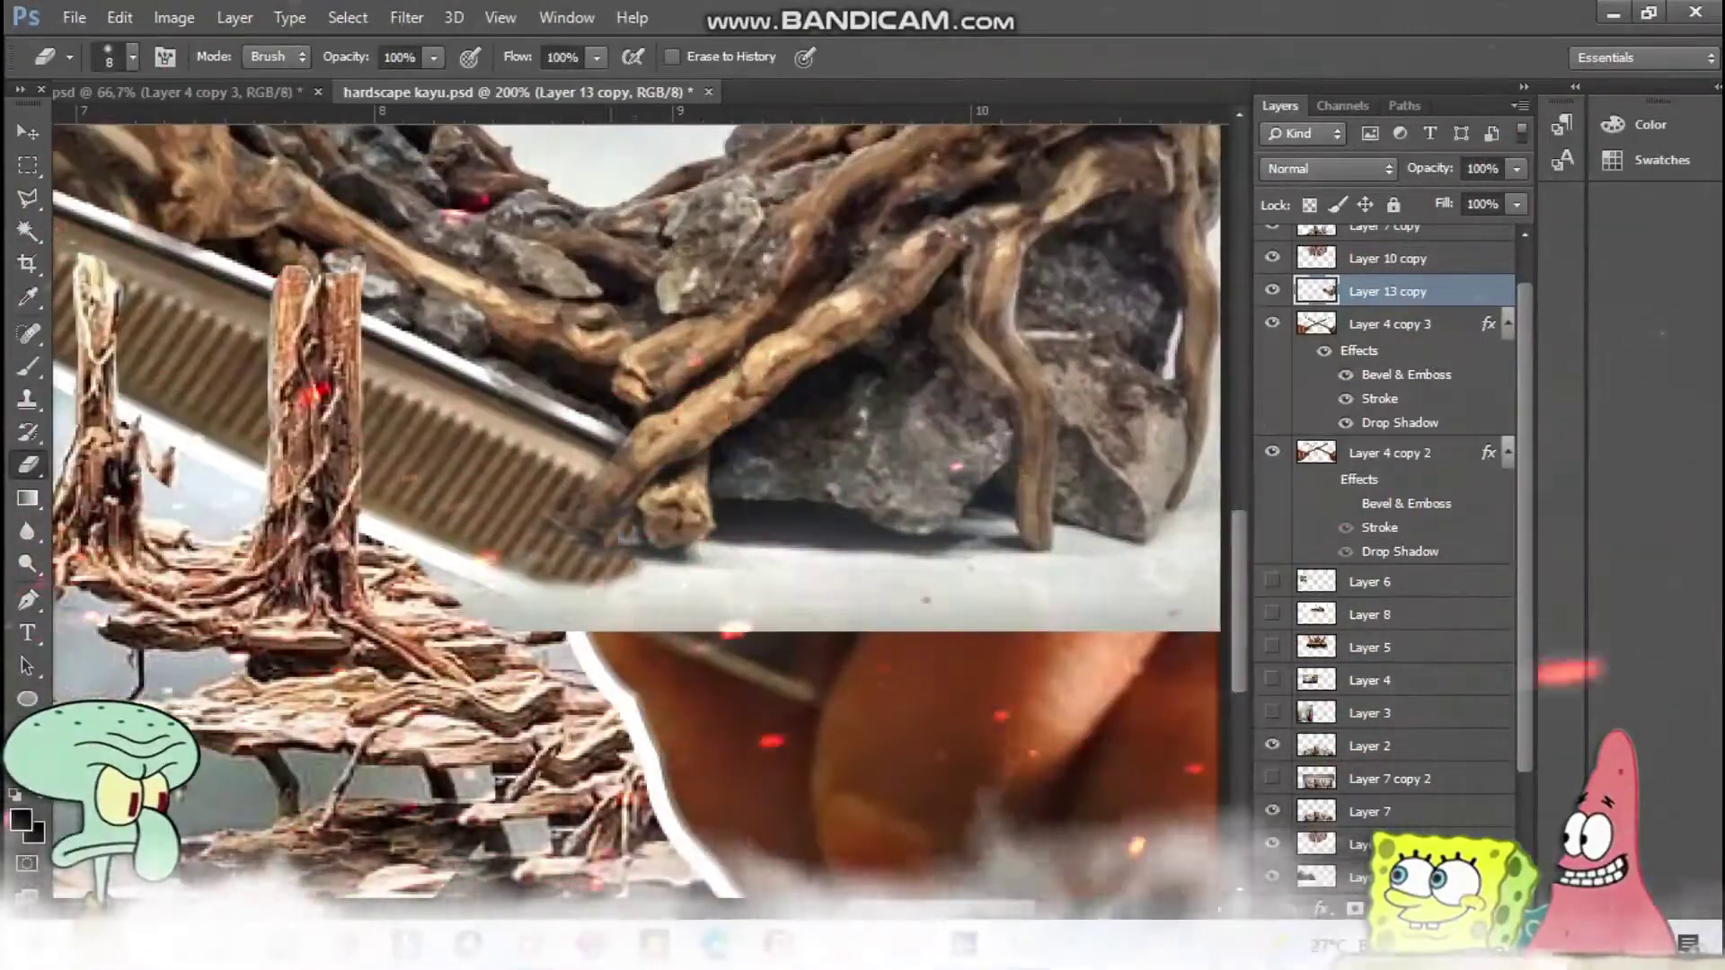
pyautogui.press('[')
pyautogui.press('[')
pyautogui.press('[')
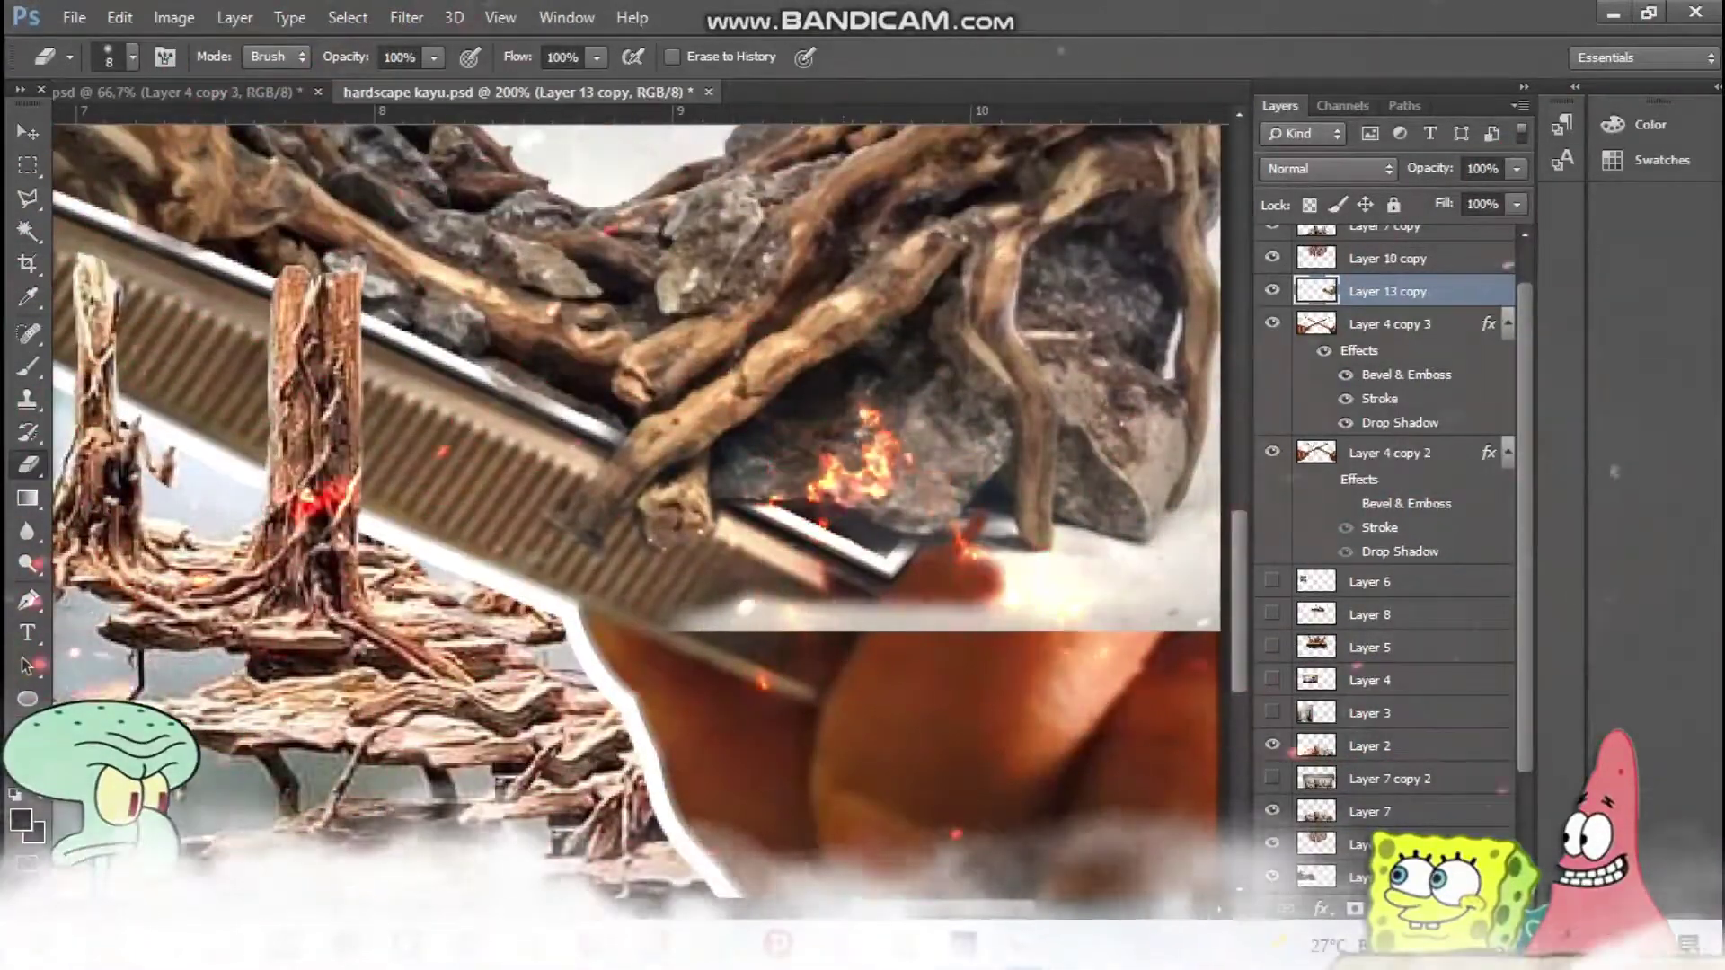
pyautogui.hotkey('ctrl', '-')
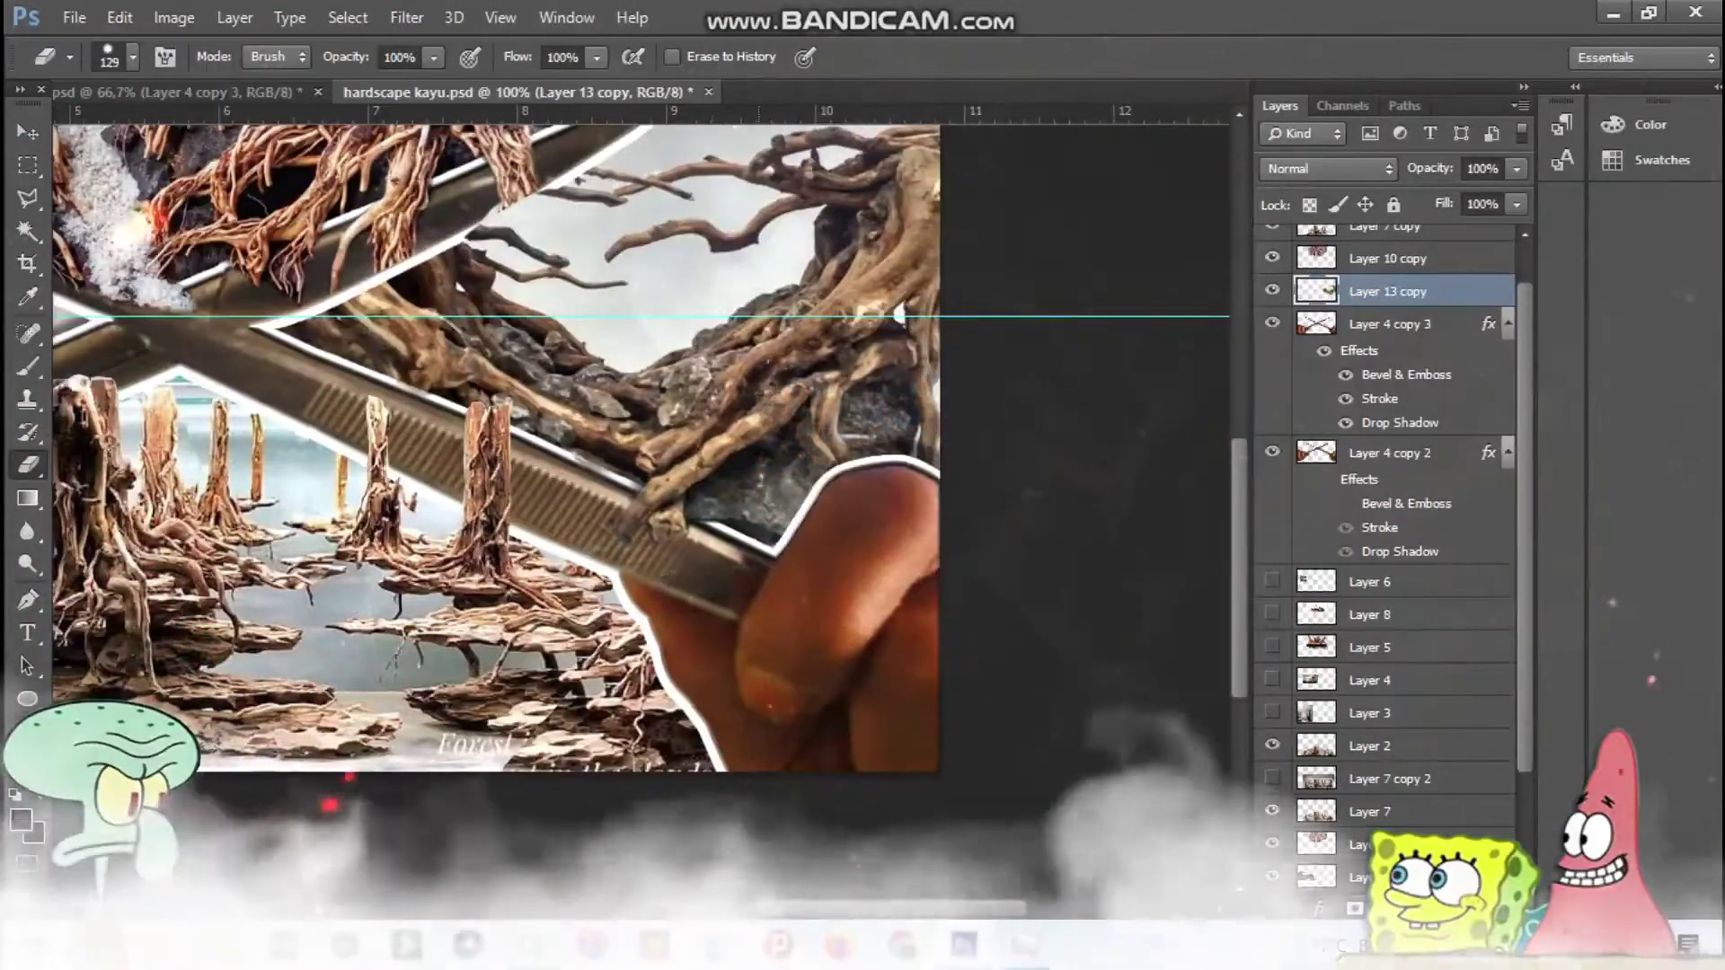
pyautogui.hotkey('ctrl', '-')
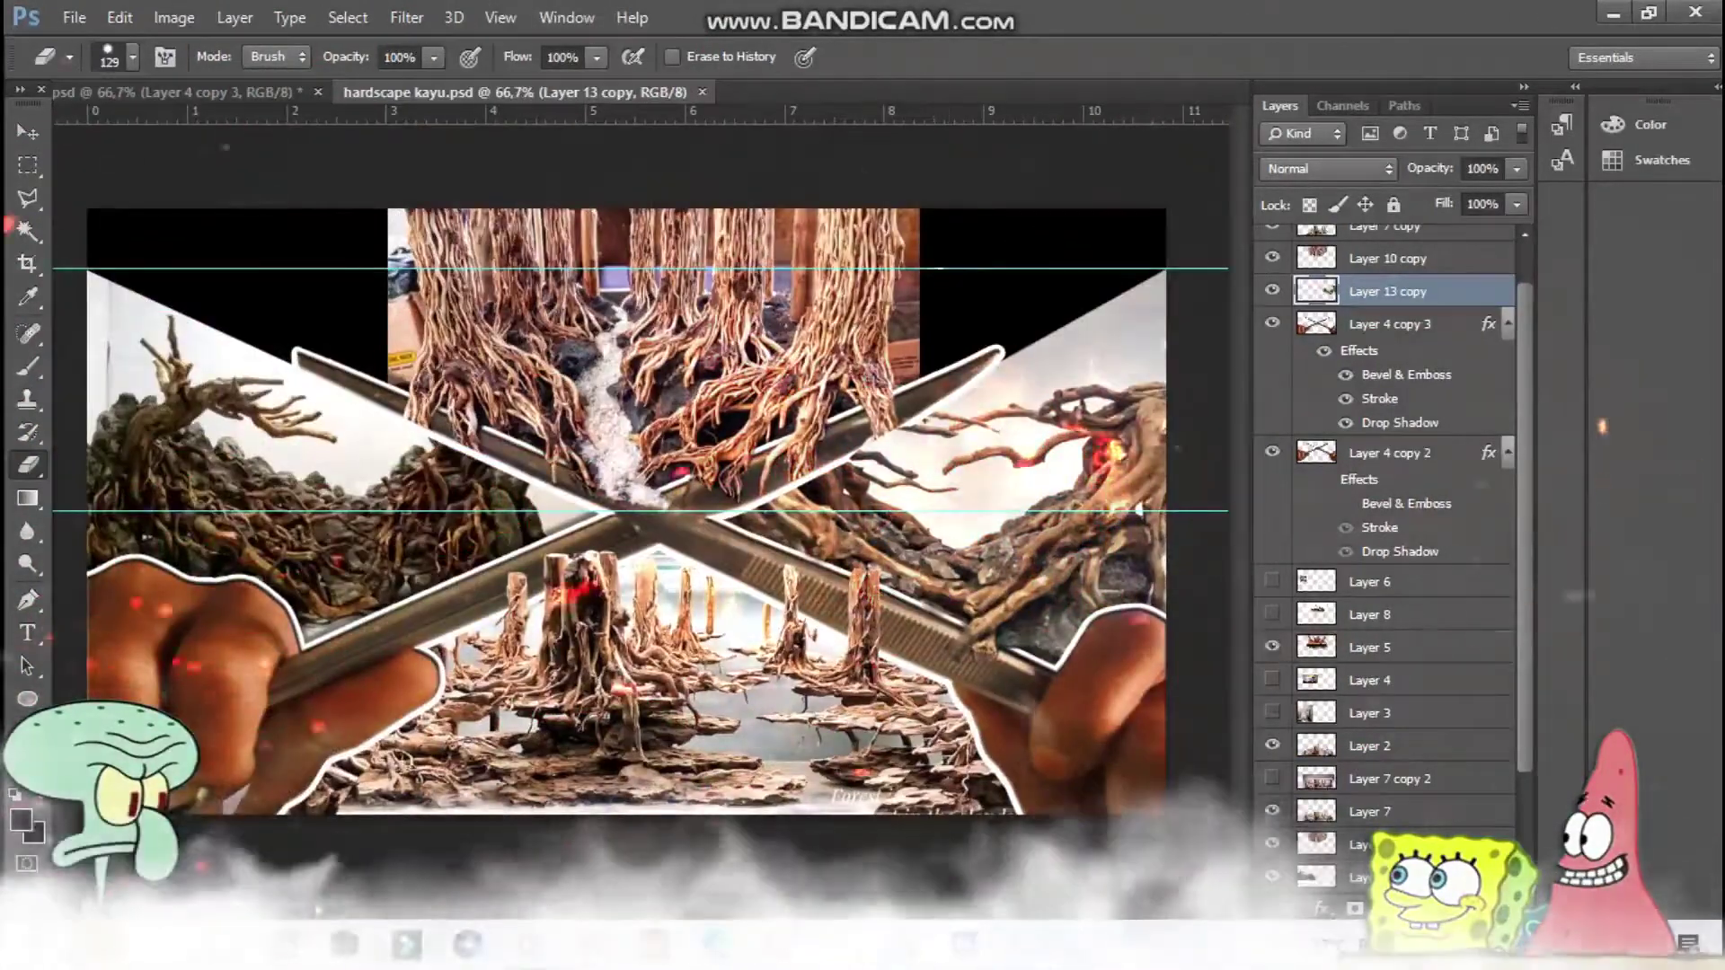
# Hide the Layer 5 photo and show Layer 3.
pyautogui.press('v')
pyautogui.click(1369, 647)
pyautogui.click(1370, 680)
pyautogui.click(1273, 647)
pyautogui.click(1272, 712)
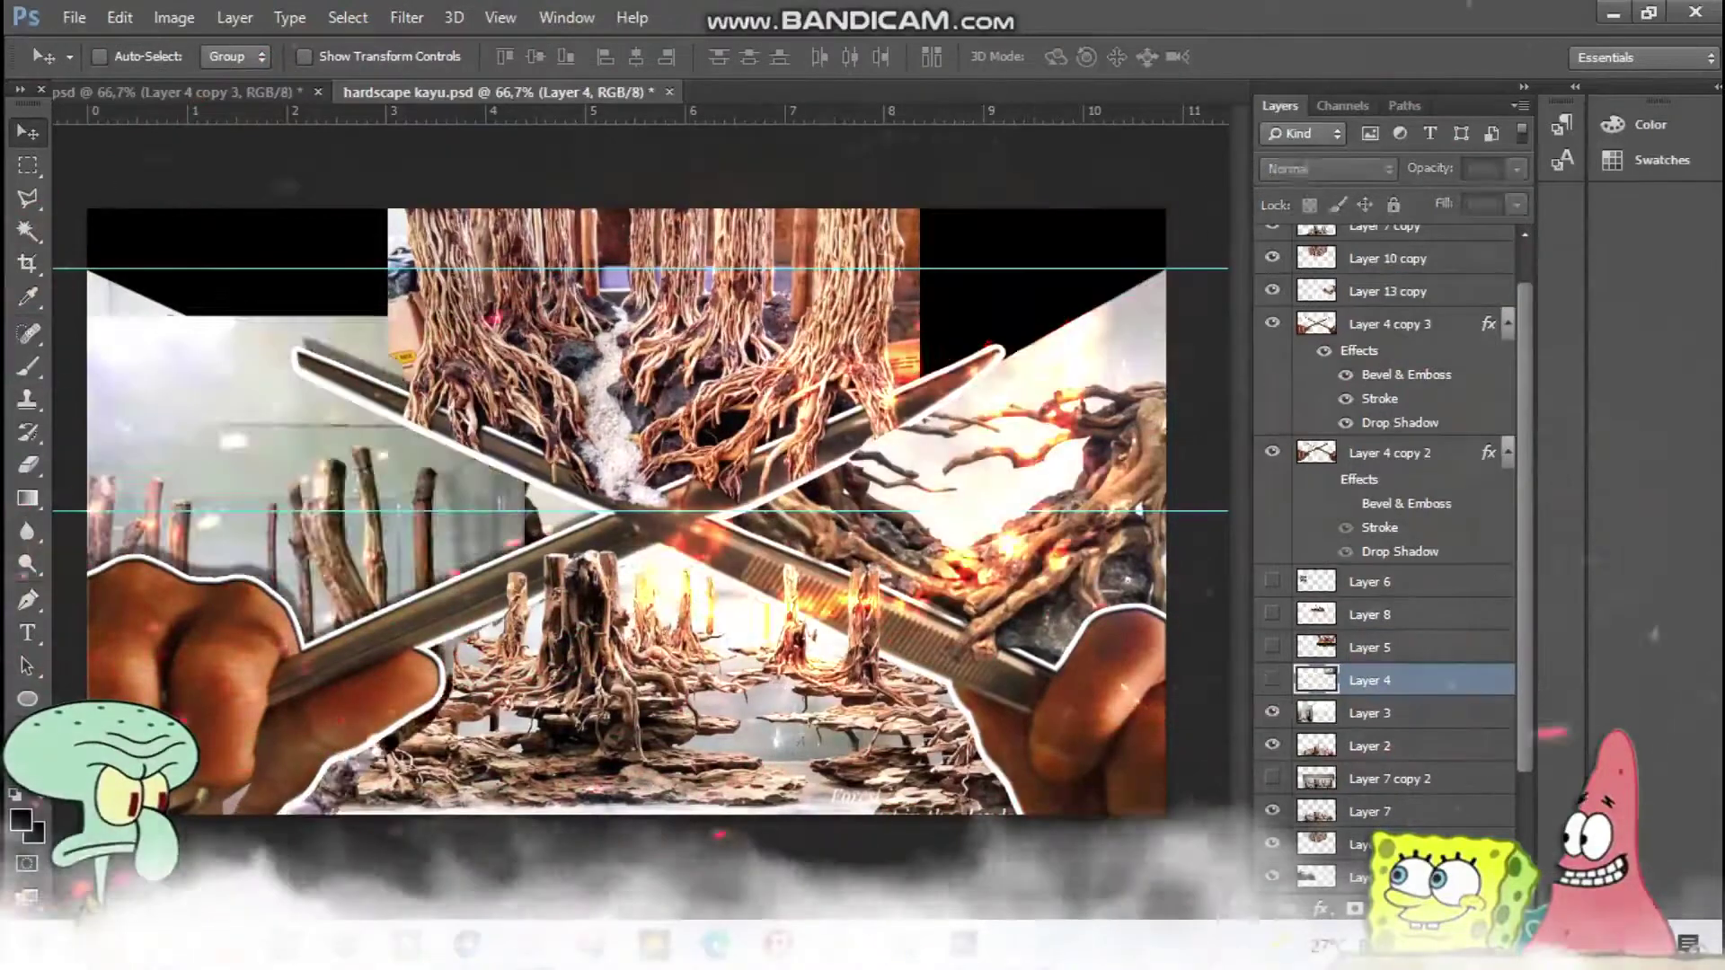
# Scale the Layer 3 photo into the canvas's upper-right corner and send it behind the Layer 13 driftwood.
pyautogui.click(1369, 712)
pyautogui.moveTo(937, 116); pyautogui.dragTo(1061, 189)
pyautogui.hotkey('ctrl', 't')
pyautogui.moveTo(1198, 126); pyautogui.dragTo(1209, 103)
pyautogui.press('Return')
pyautogui.press('e')
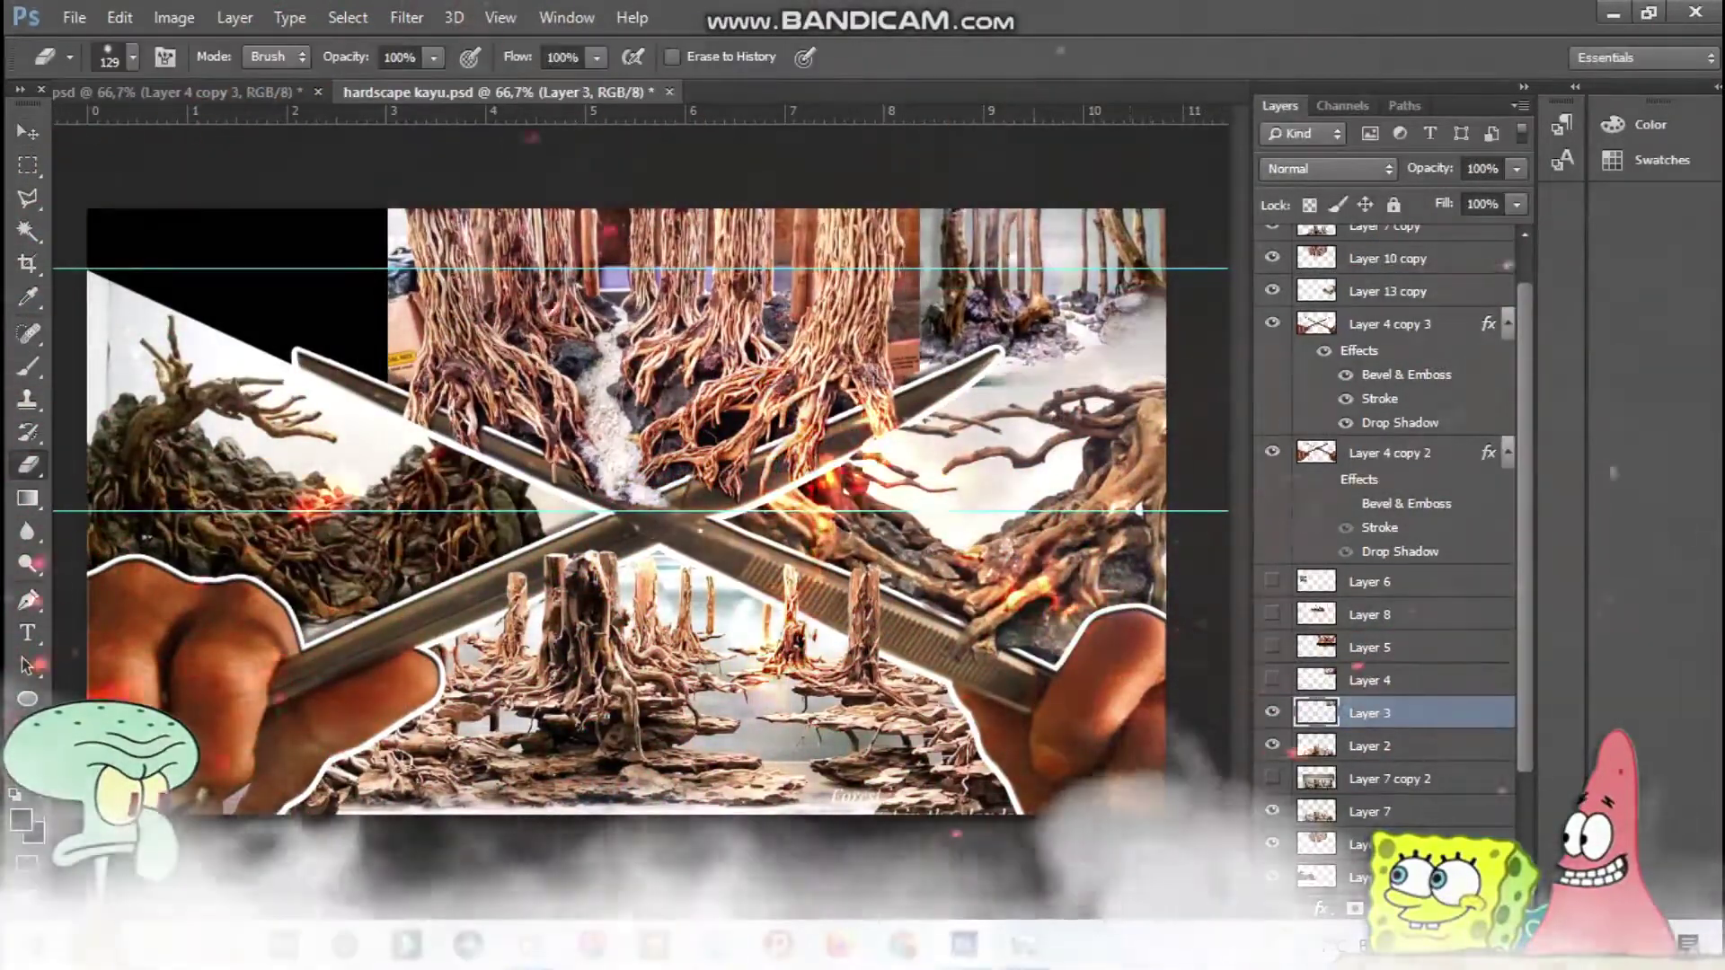
pyautogui.press('v')
pyautogui.moveTo(1114, 137); pyautogui.dragTo(1031, 230)
pyautogui.hotkey('ctrl', 'shift', '[')
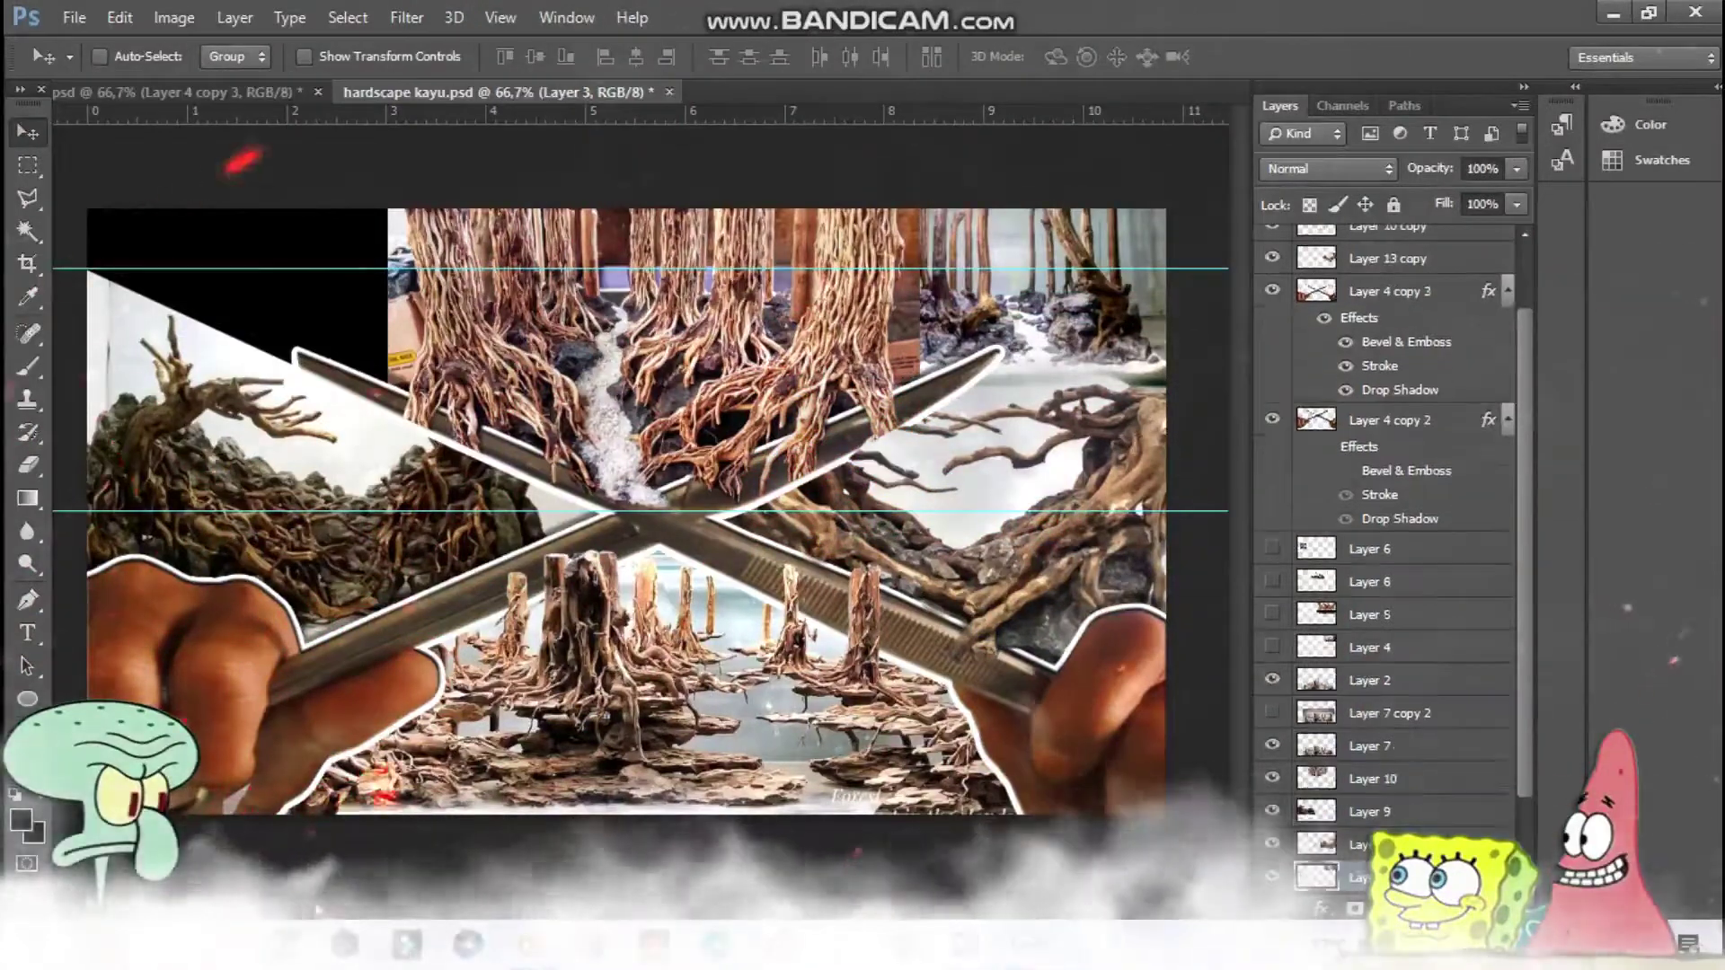
# Scale the Layer 8 driftwood photo into the canvas's upper-left corner and send it behind the other photos.
pyautogui.moveTo(216, 423); pyautogui.dragTo(449, 324)
pyautogui.hotkey('ctrl', 'shift', '[')
pyautogui.rightClick(324, 175)
pyautogui.press('Escape')
pyautogui.press('Return')
# Try erasing parts of Layer 8 copy at 21% fill around the left tweezer tip with a 24 px eraser.
pyautogui.press('z')
pyautogui.click(740, 441)
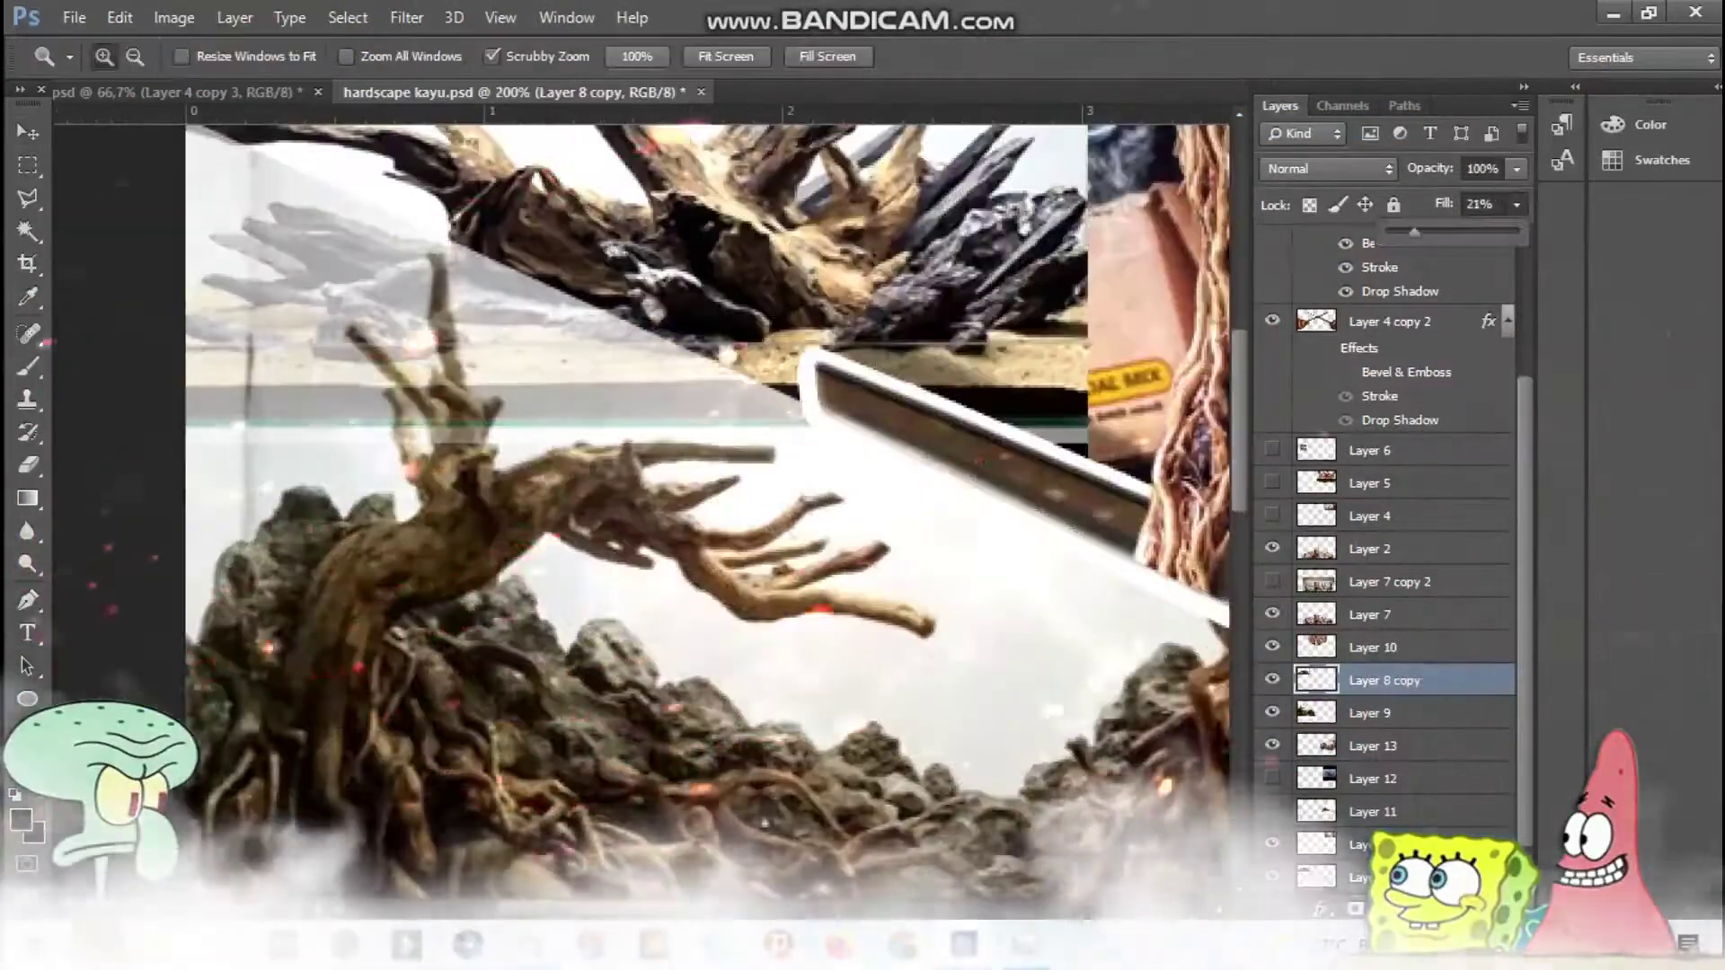
pyautogui.press('e')
pyautogui.rightClick(813, 424)
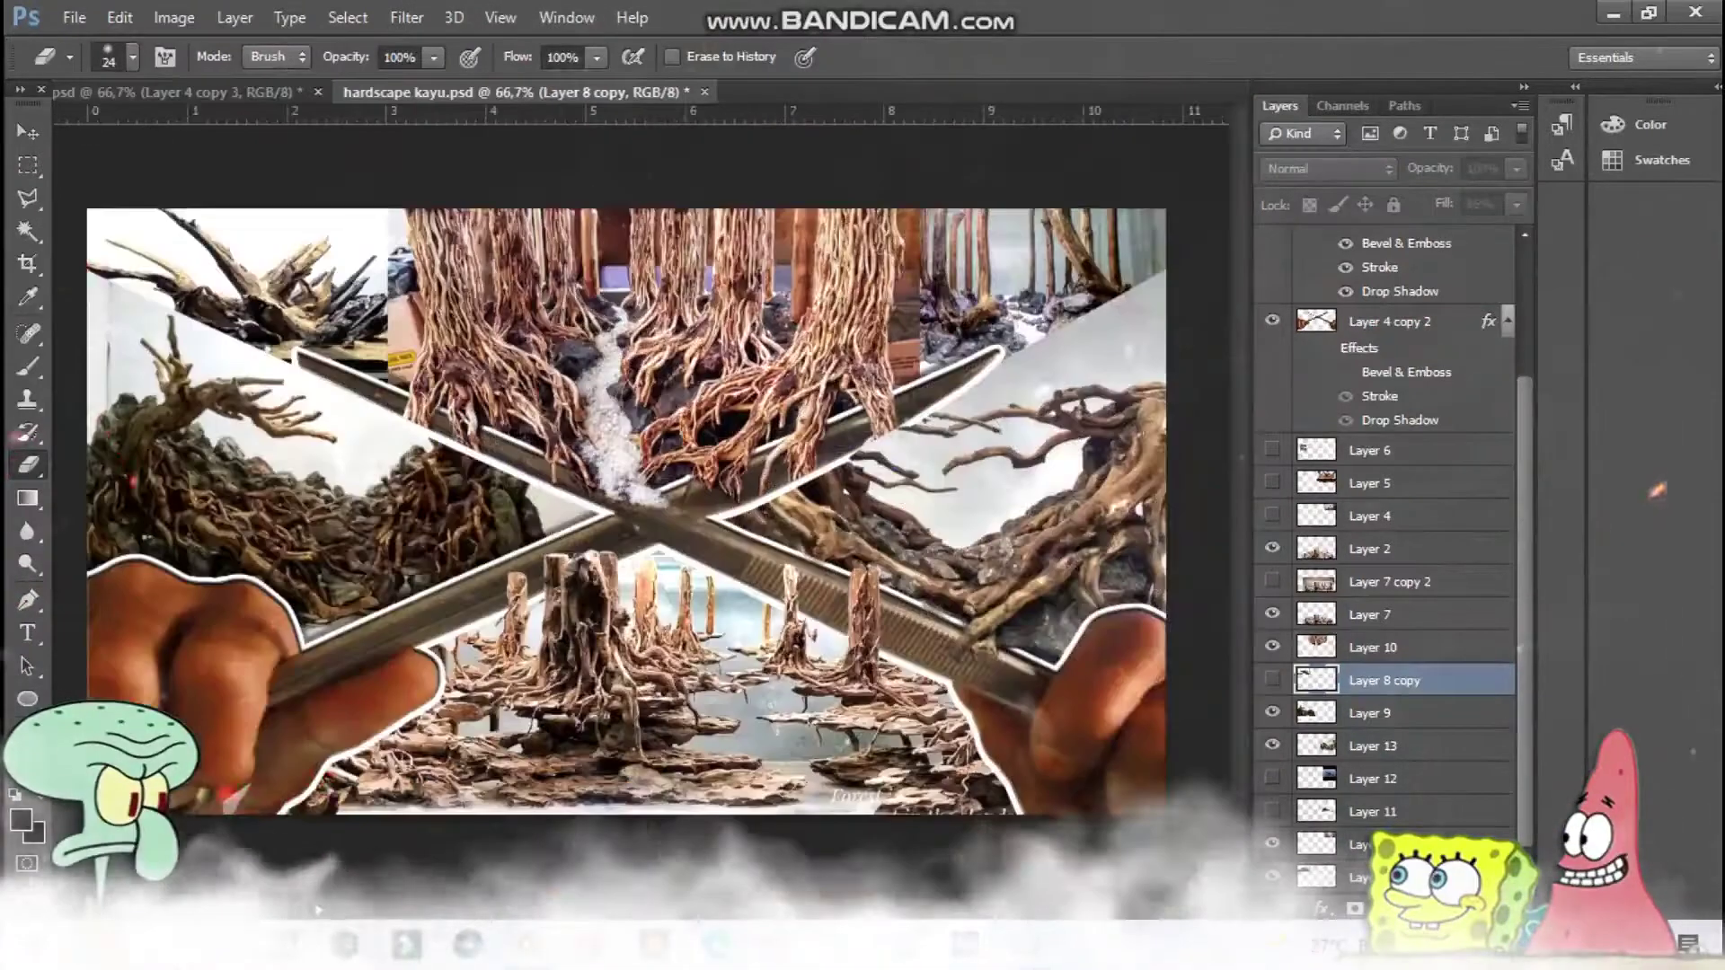
# Open the driftwood aquarium photo, paste it as Layer 14 and scale it to fill the upper-right corner behind the tweezers.
pyautogui.press('v')
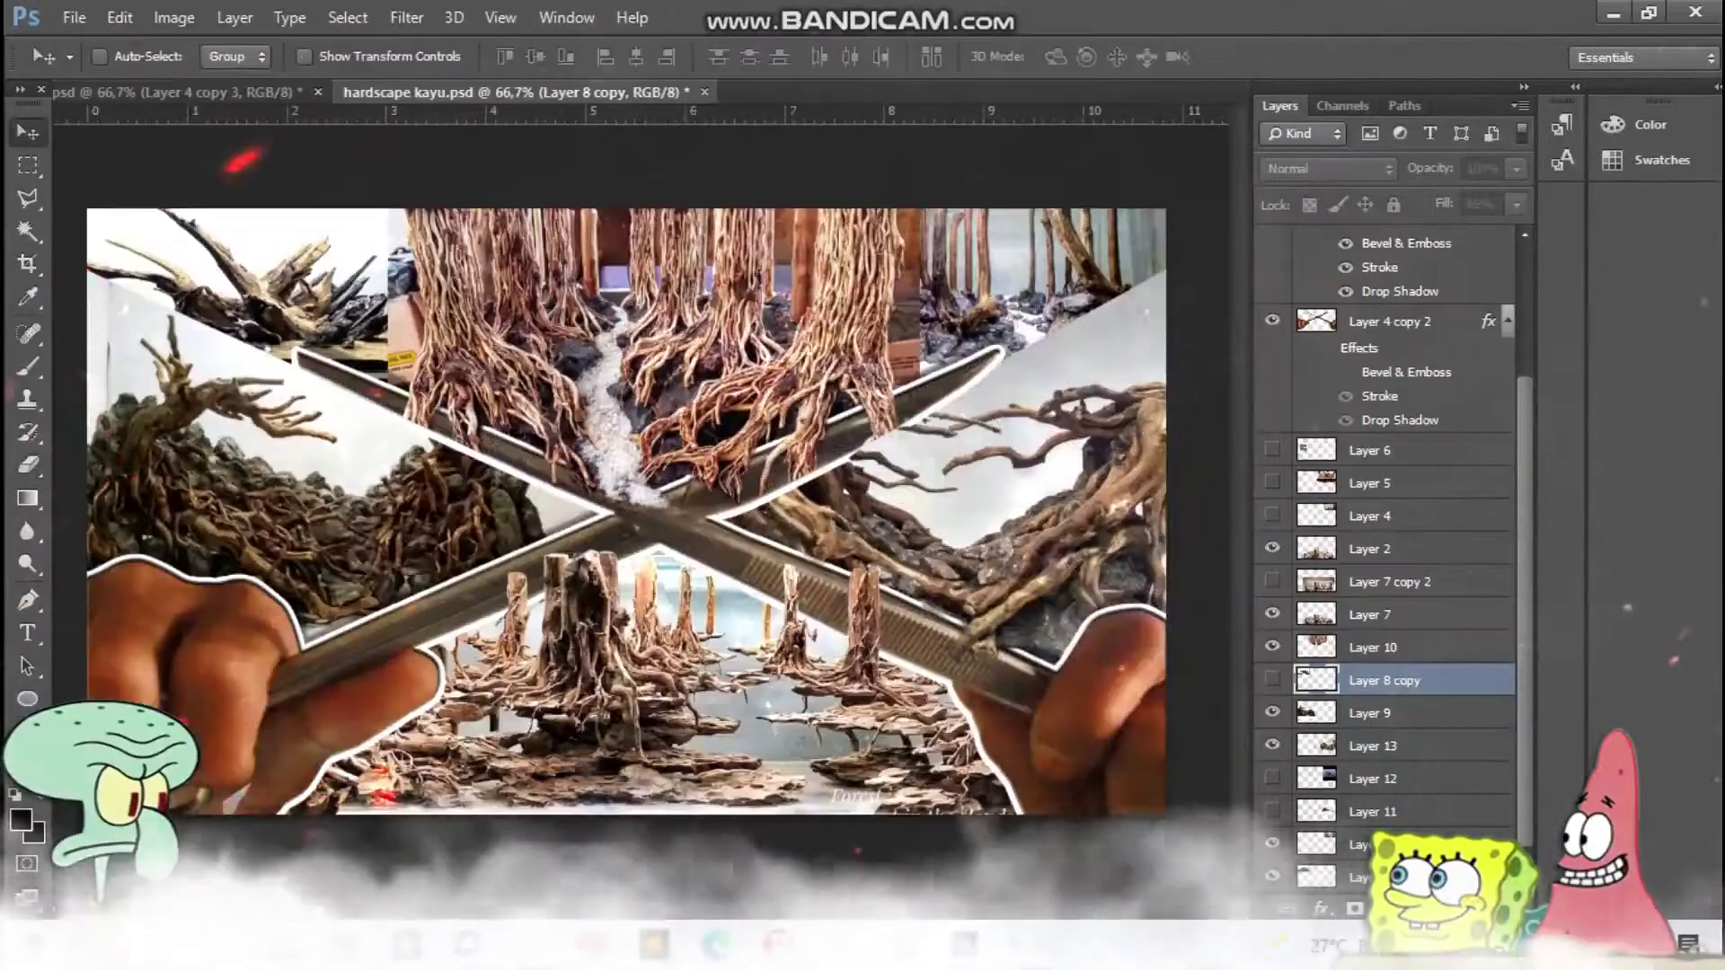
pyautogui.click(73, 17)
pyautogui.click(101, 69)
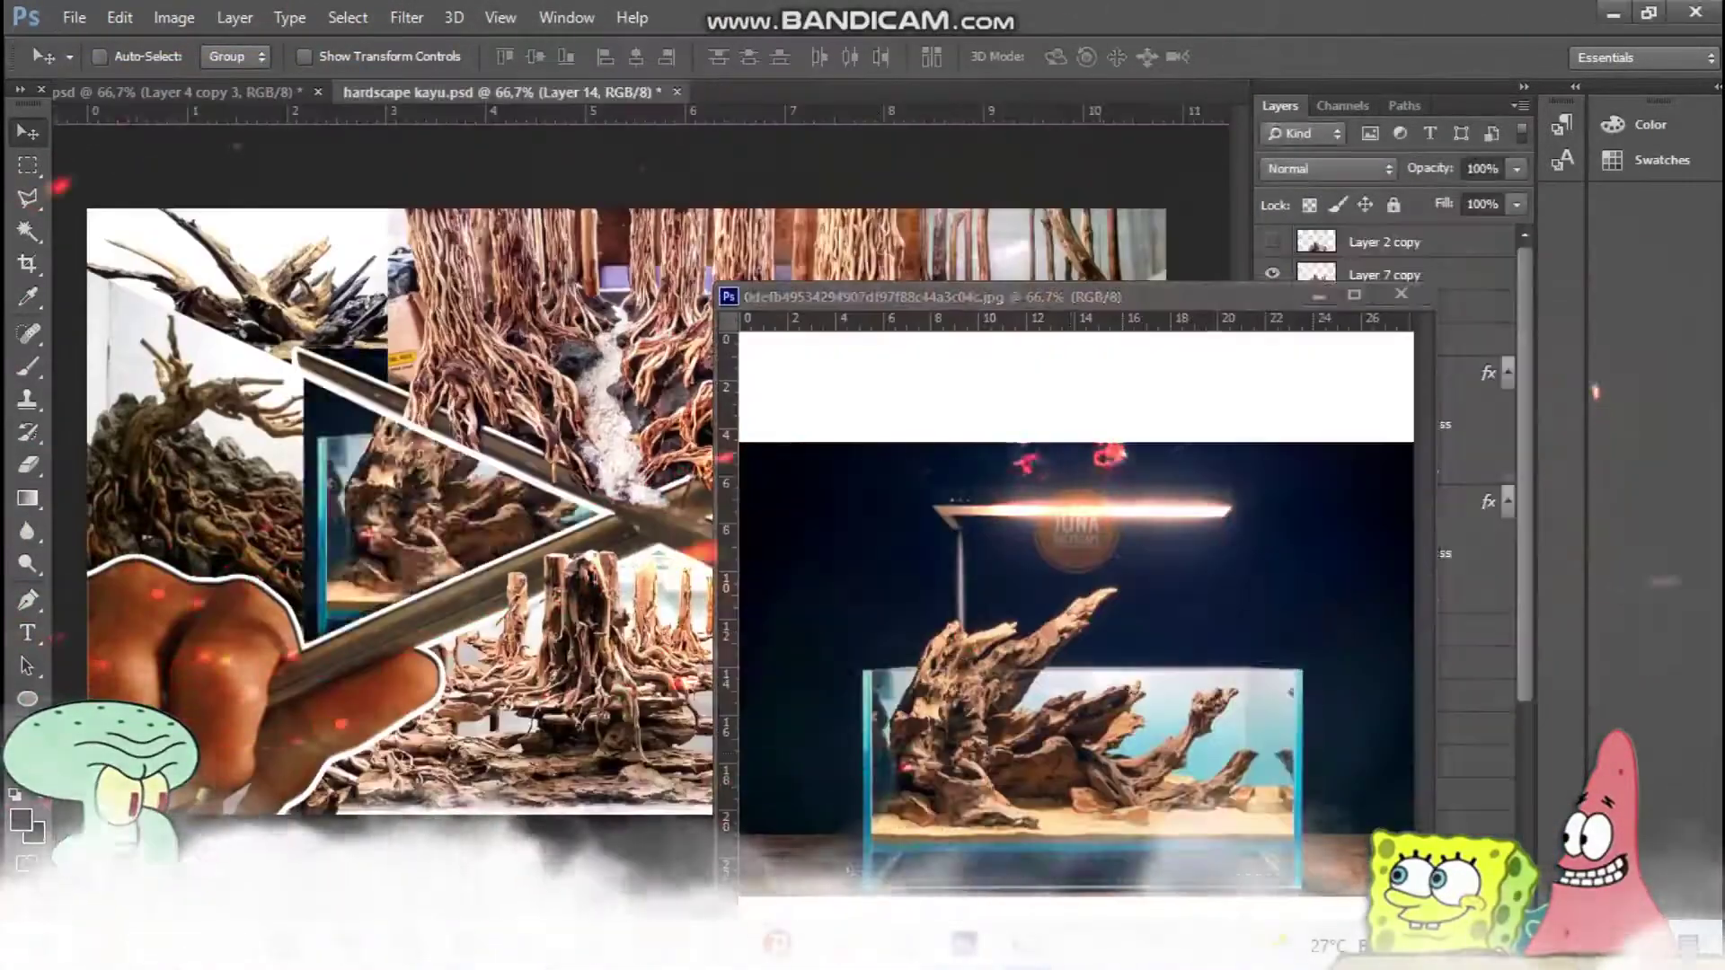
pyautogui.hotkey('ctrl', 't')
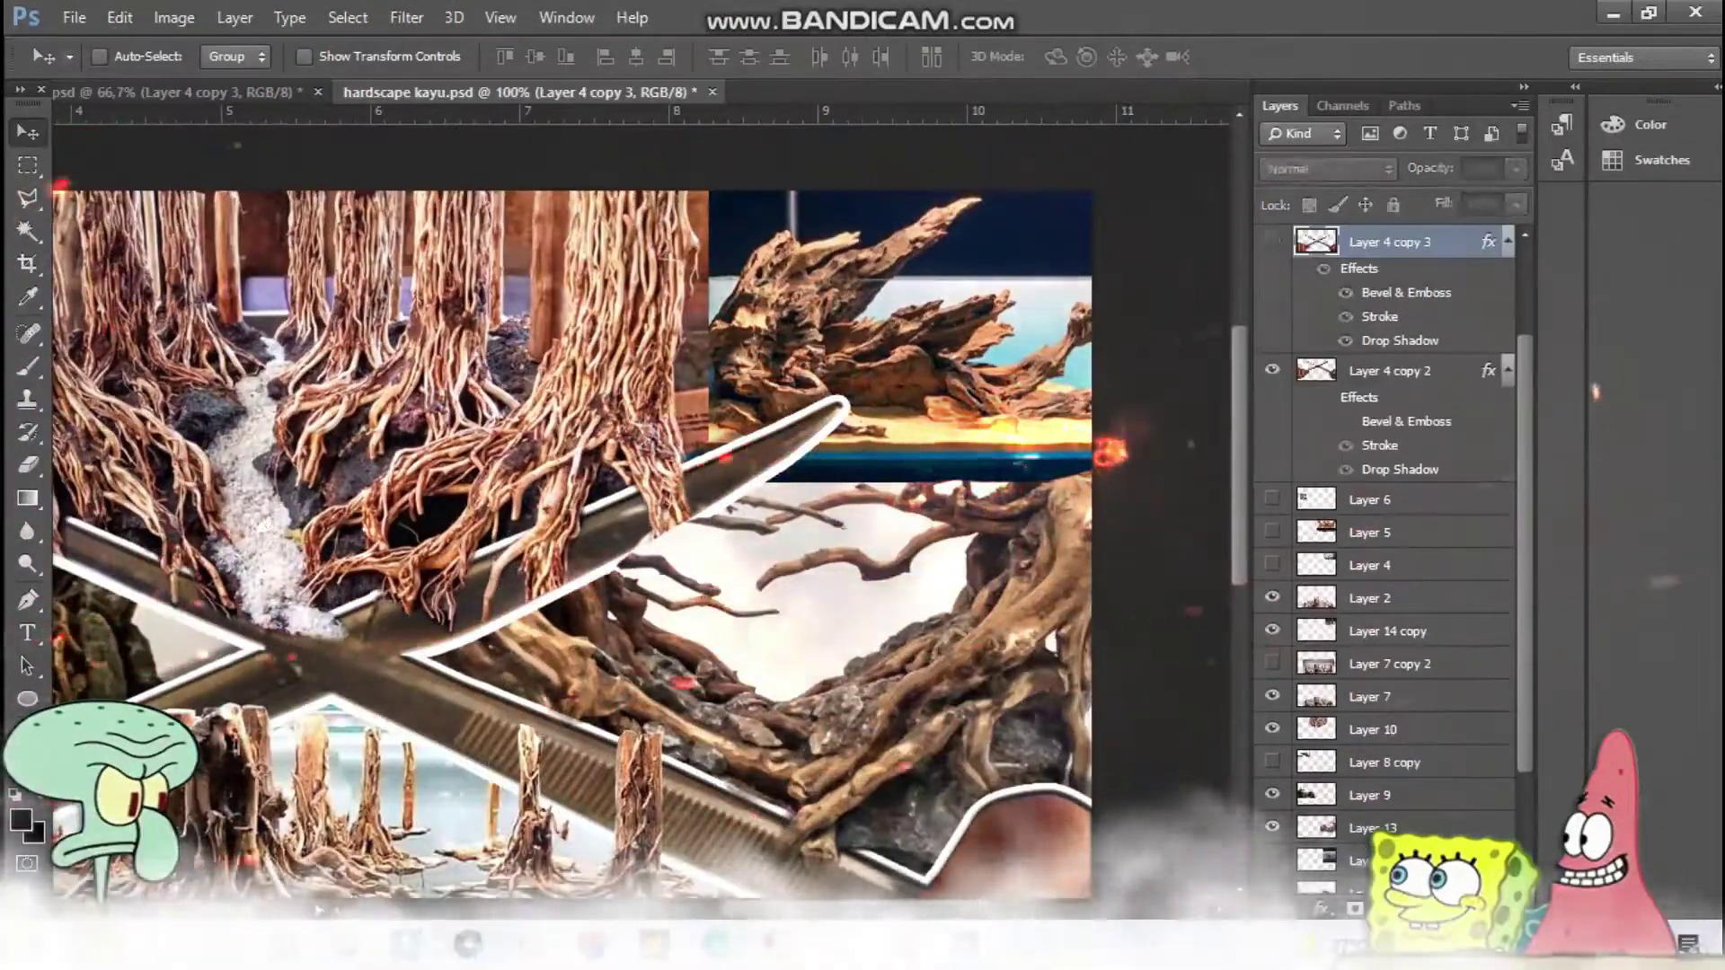
# Hide the existing Layer 4 copy 3, bring in the tweezers layer from the other document and align it over the crossing.
pyautogui.click(1273, 242)
pyautogui.moveTo(431, 92)
pyautogui.mouseDown()
pyautogui.moveTo(436, 369)
pyautogui.moveTo(431, 91)
pyautogui.mouseUp()
pyautogui.hotkey('ctrl', '-')
pyautogui.hotkey('ctrl', '-')
pyautogui.moveTo(629, 431); pyautogui.dragTo(669, 472)
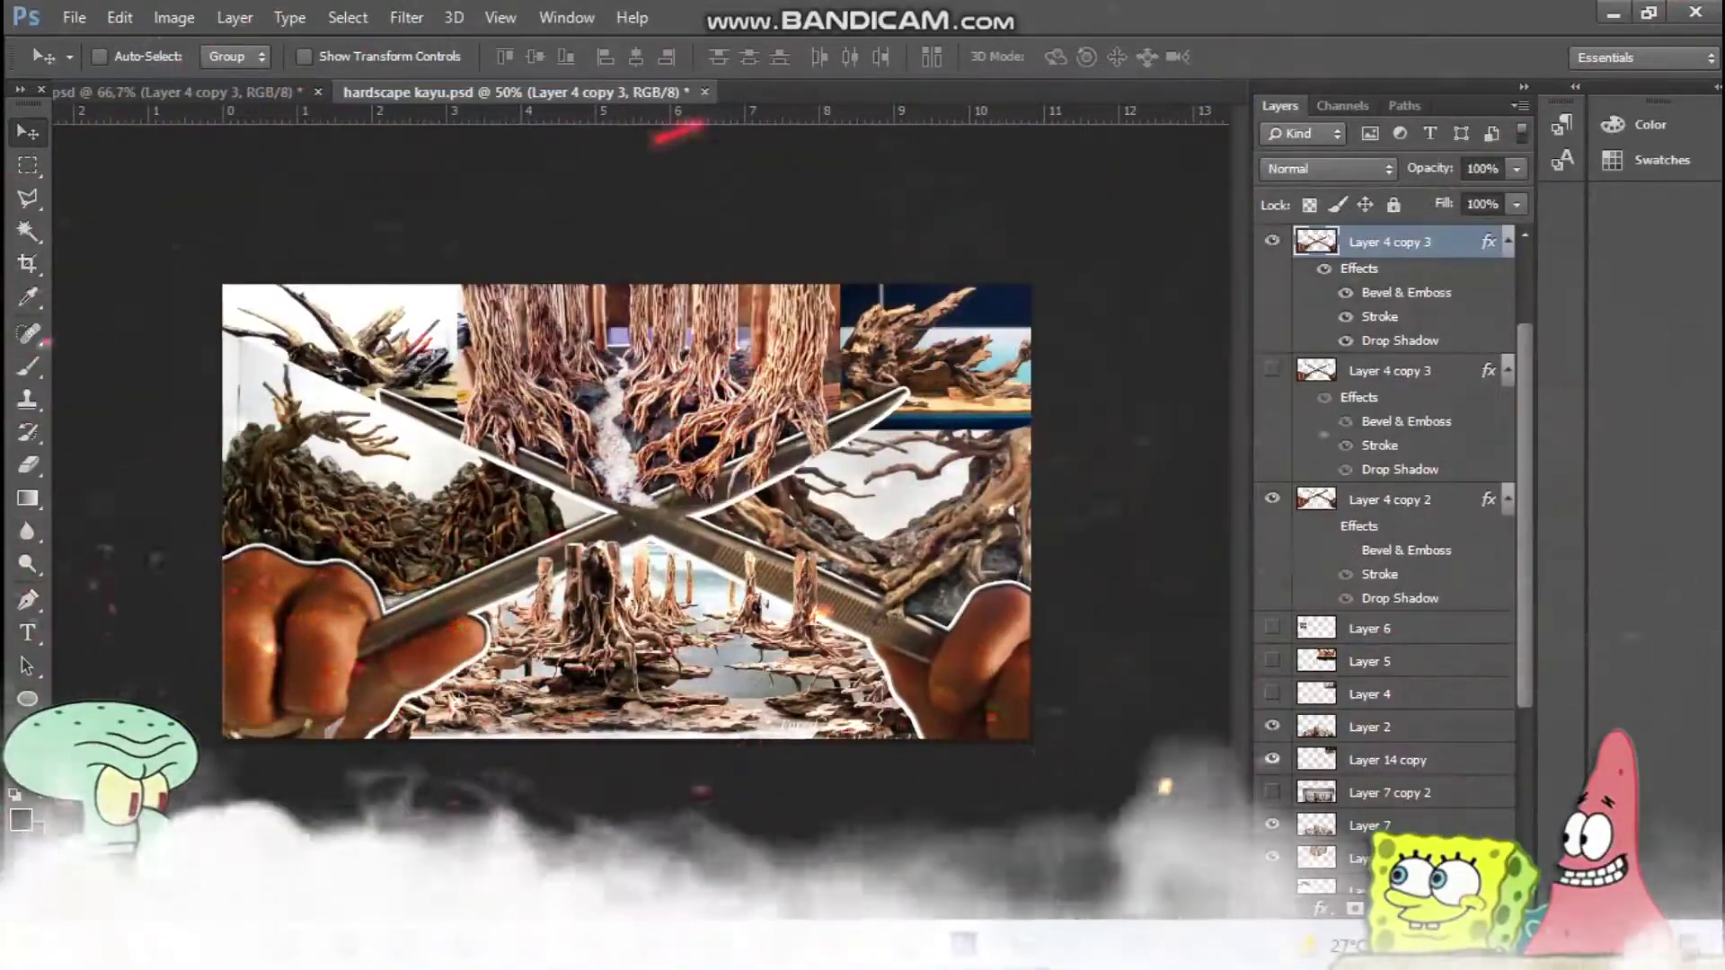
pyautogui.hotkey('ctrl', 'z')
pyautogui.press('z')
pyautogui.click(823, 467)
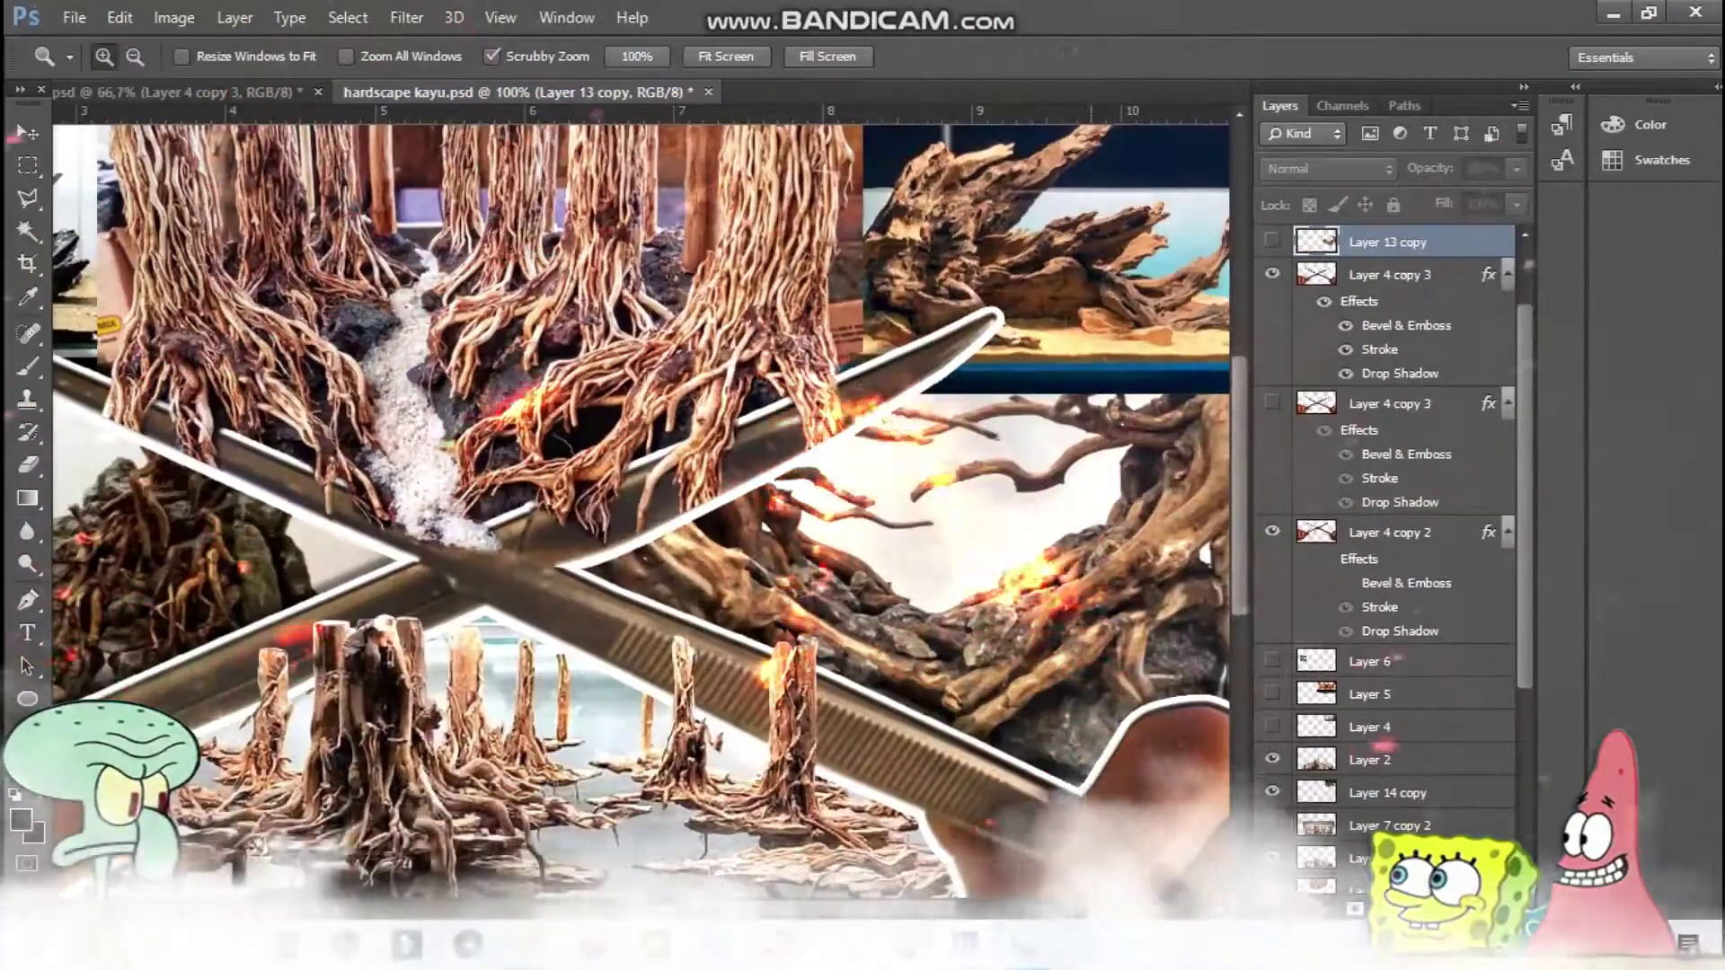
# Try erasing the lower part of Layer 14 copy beyond the right tweezer tip at 100% fill with a 90 px eraser, and hide it.
pyautogui.press('v')
pyautogui.press('z')
pyautogui.click(822, 378)
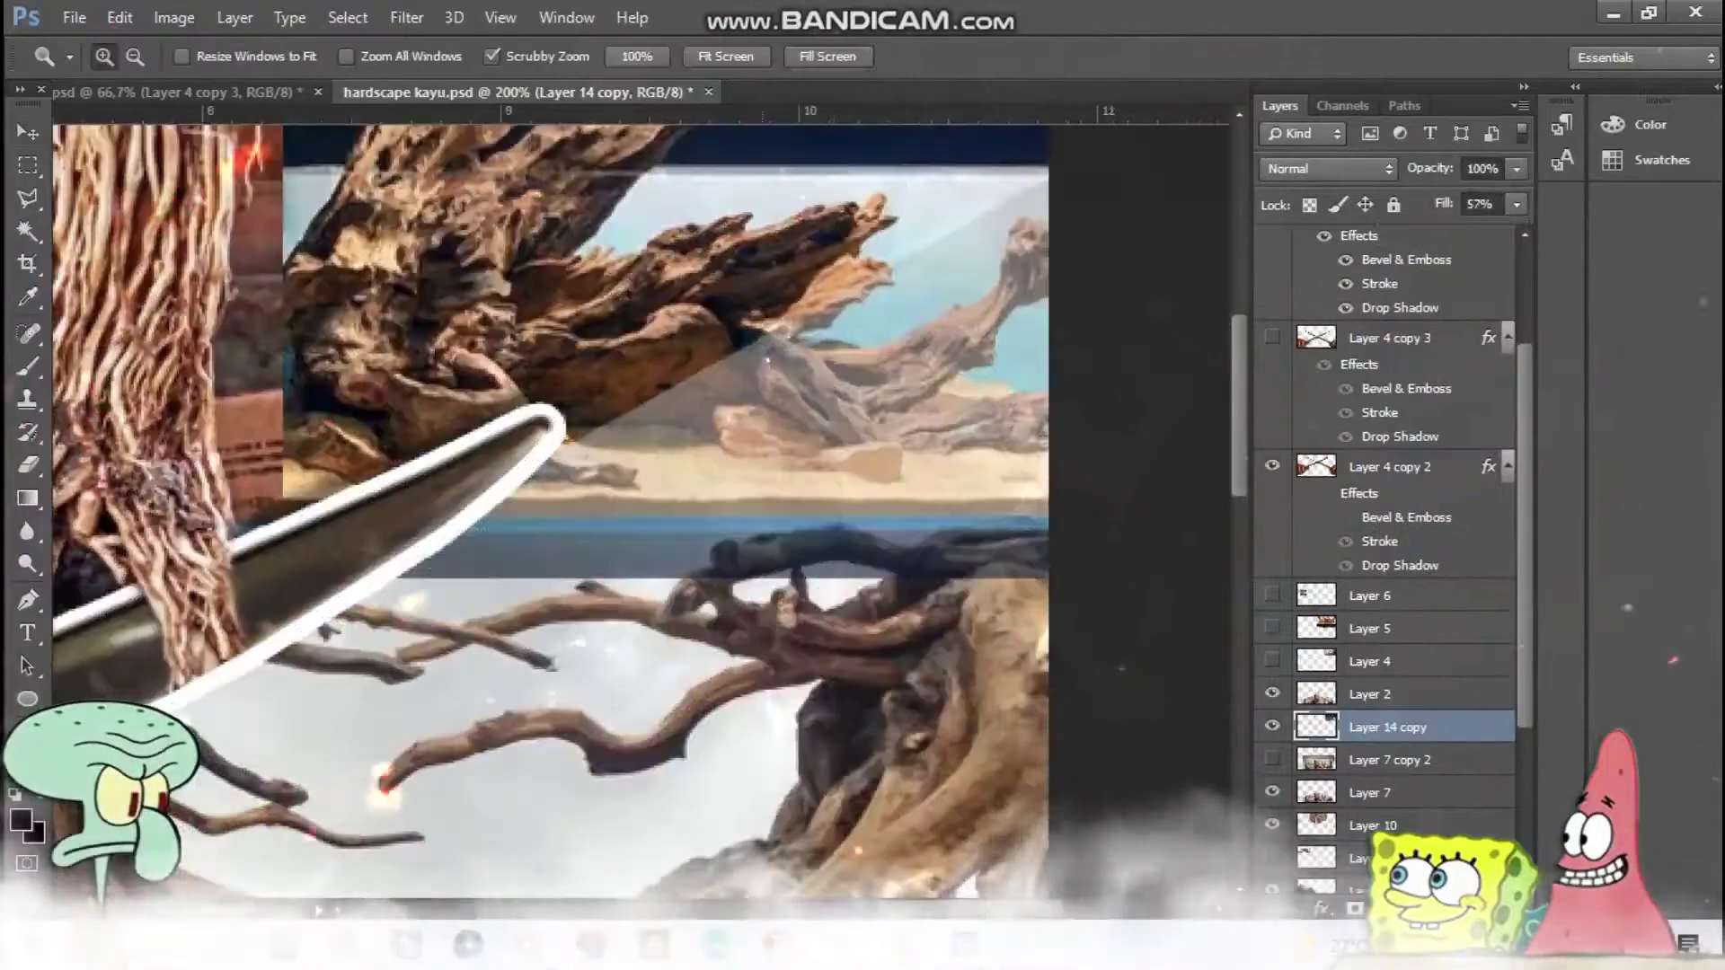
pyautogui.press('e')
pyautogui.rightClick(714, 465)
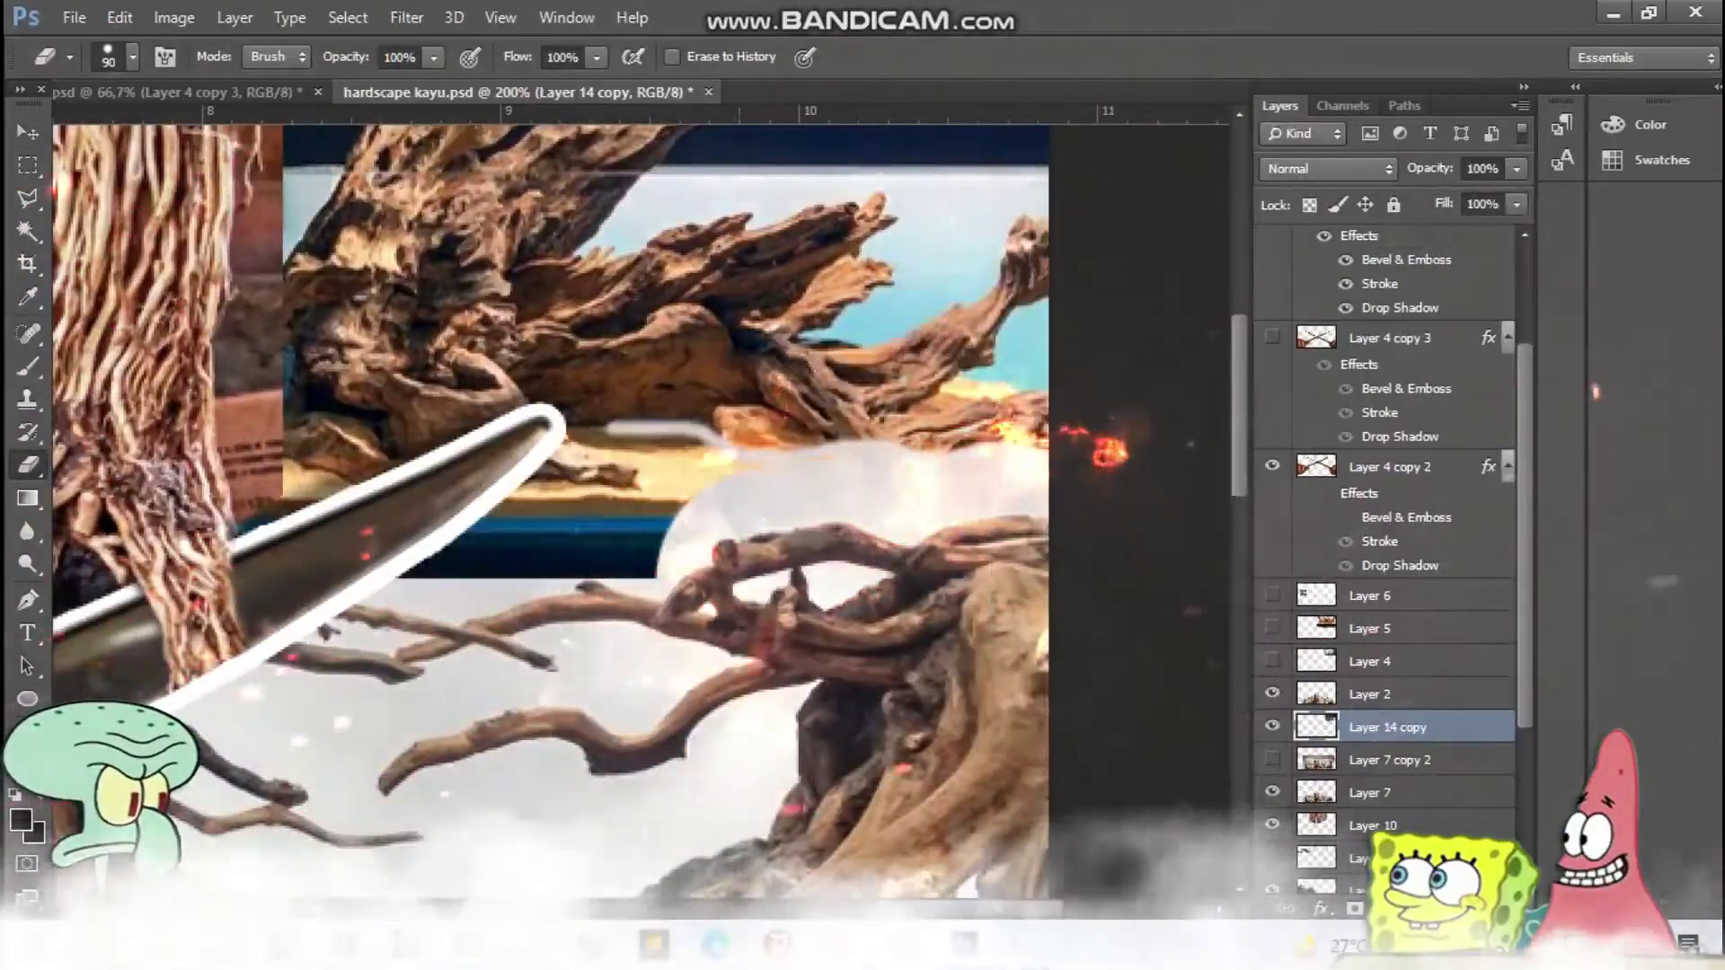
pyautogui.hotkey('ctrl', '-')
pyautogui.hotkey('ctrl', '-')
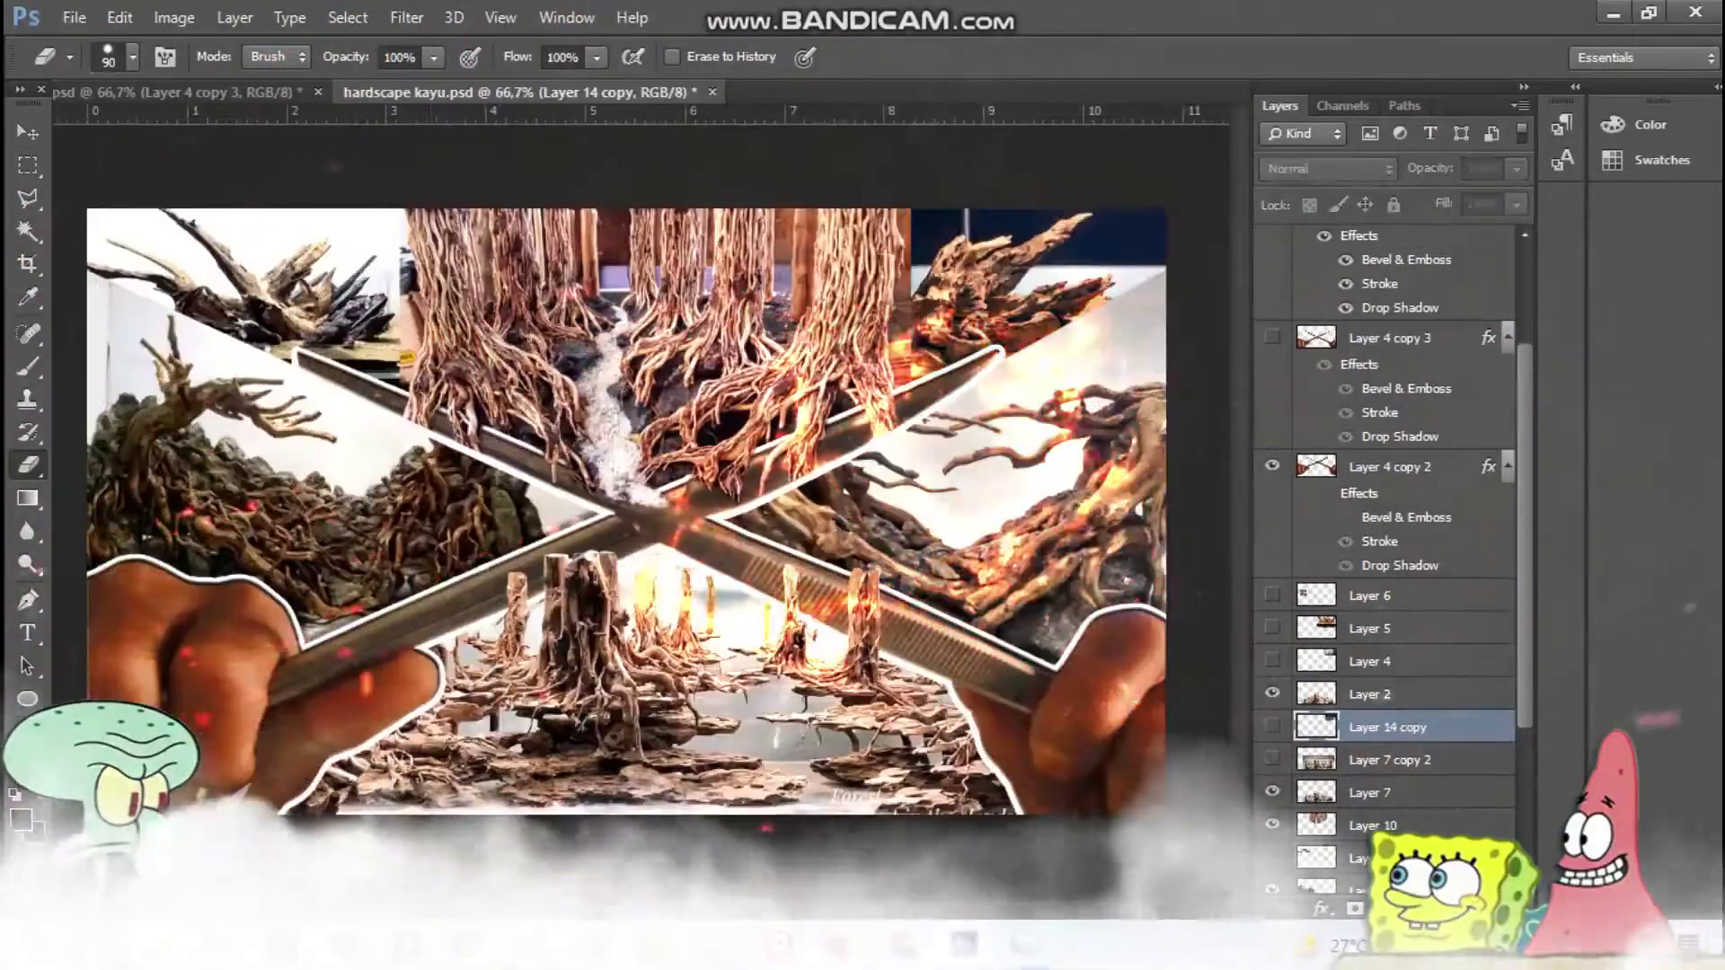
# Bring Group 1 from the other document into hardscape kayu.psd, fit its graphics to the canvas and change its tagline text to KAYU.
pyautogui.rightClick(239, 662)
pyautogui.click(308, 670)
pyautogui.press('v')
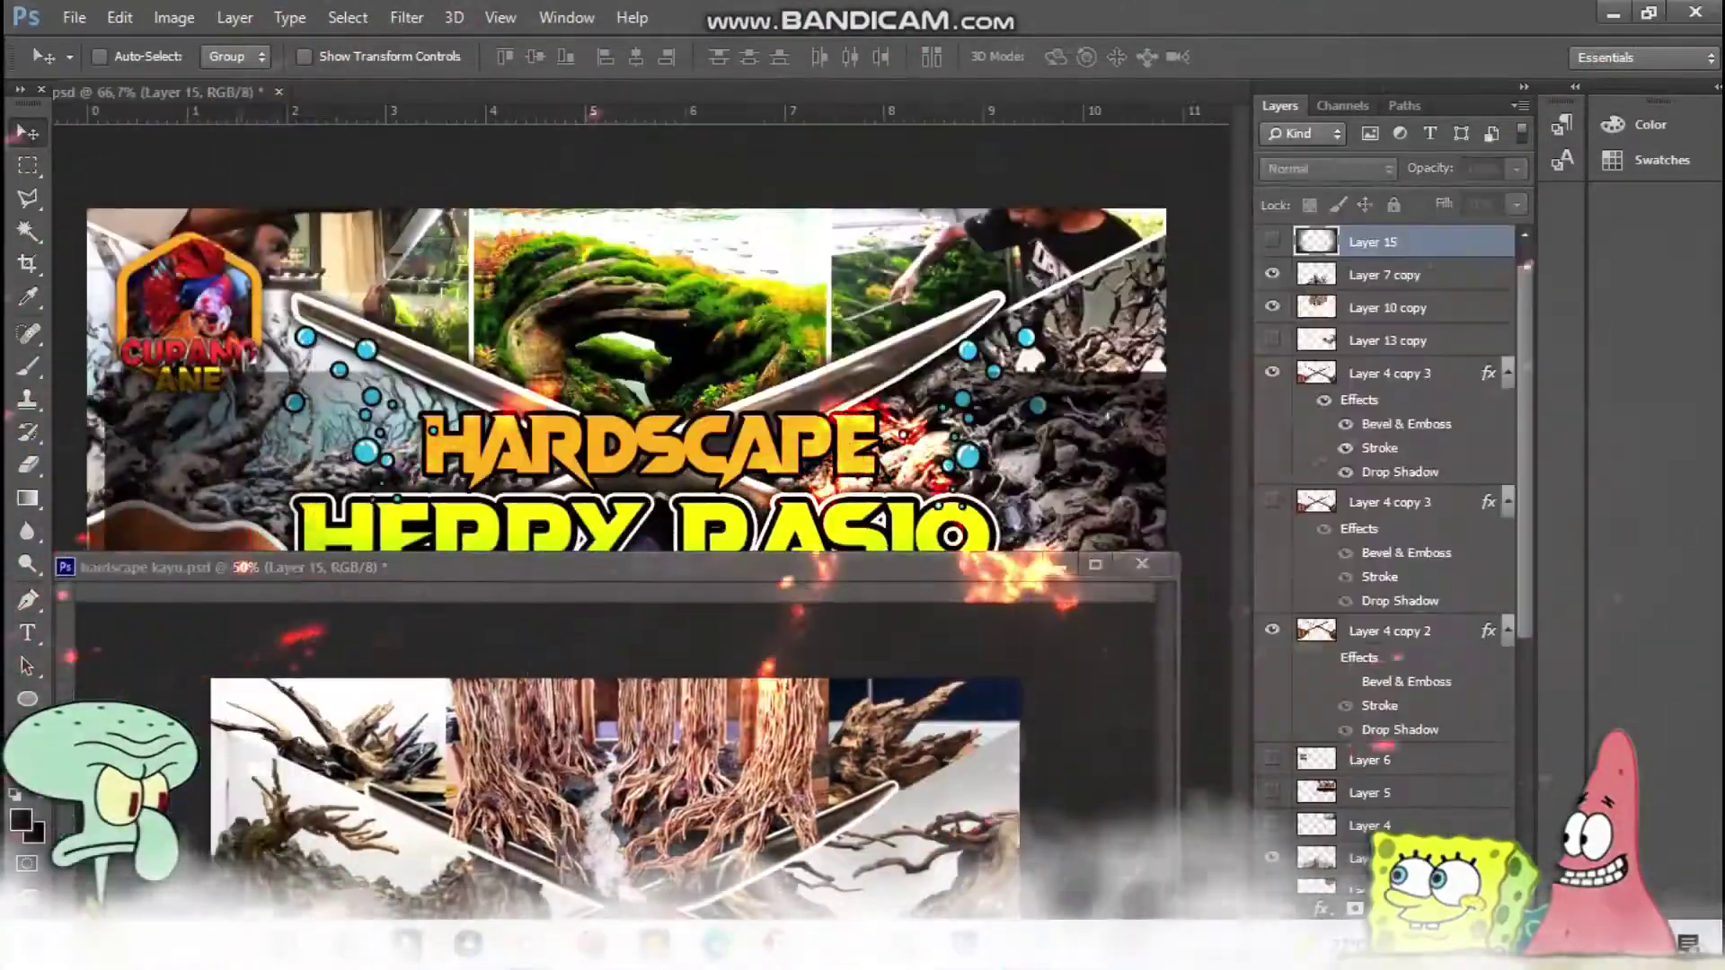
pyautogui.click(1394, 242)
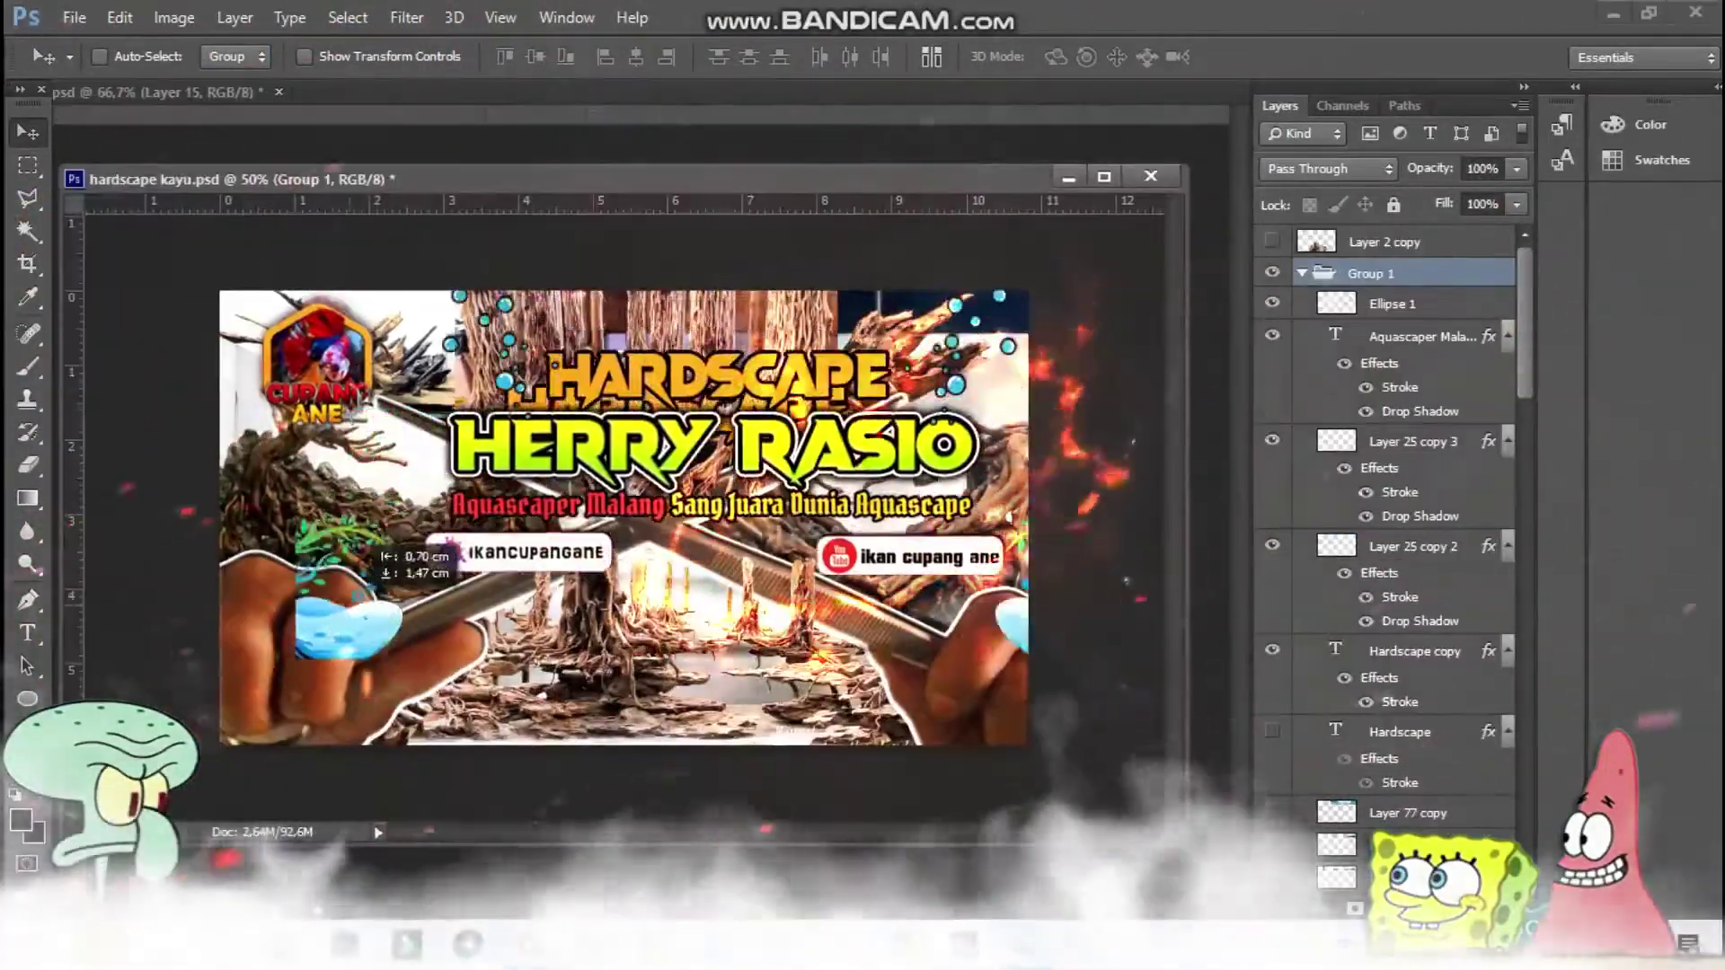
pyautogui.click(1373, 466)
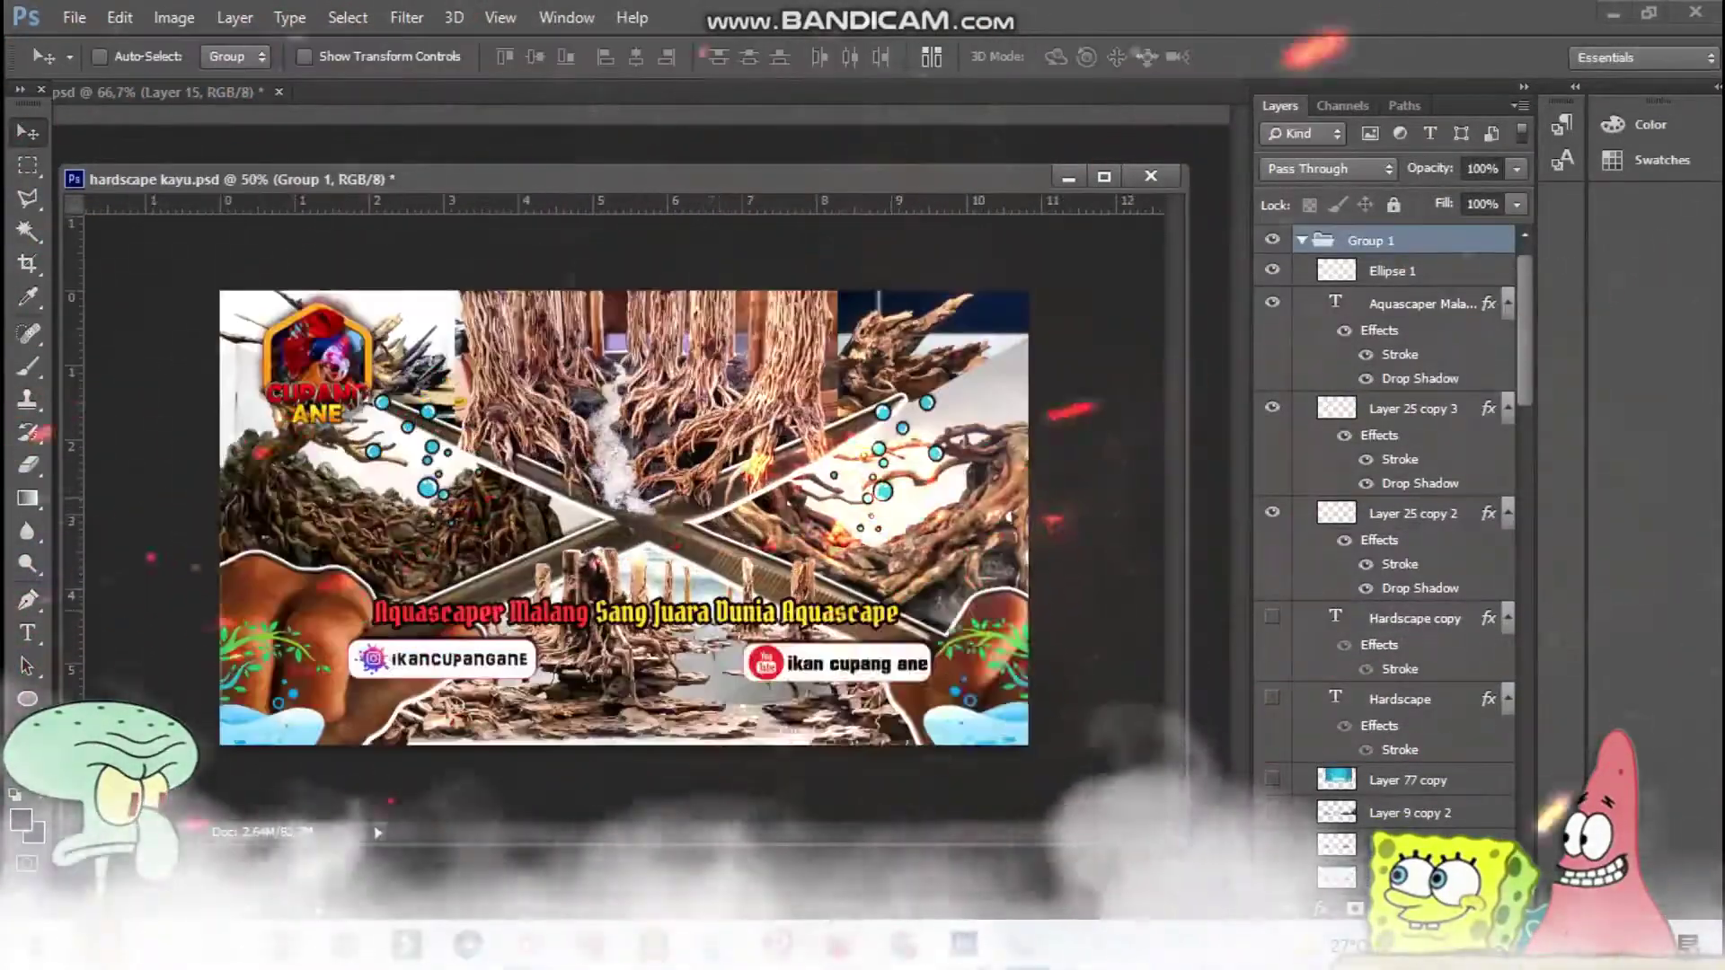
pyautogui.click(1420, 304)
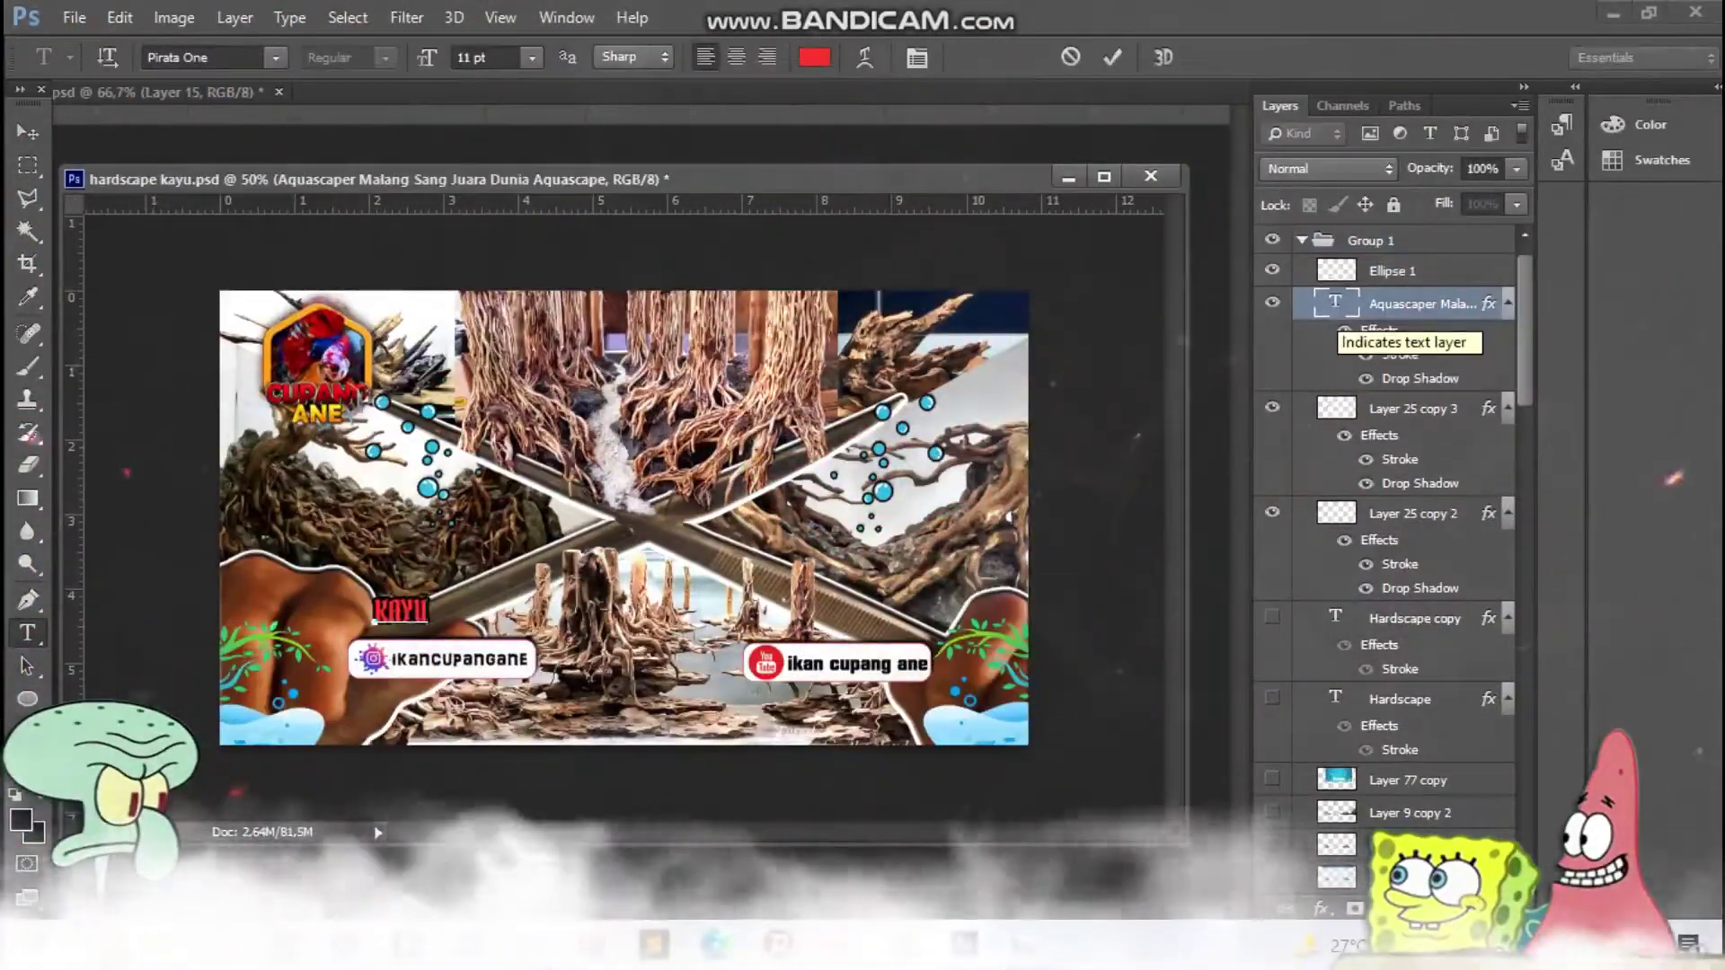
pyautogui.press('v')
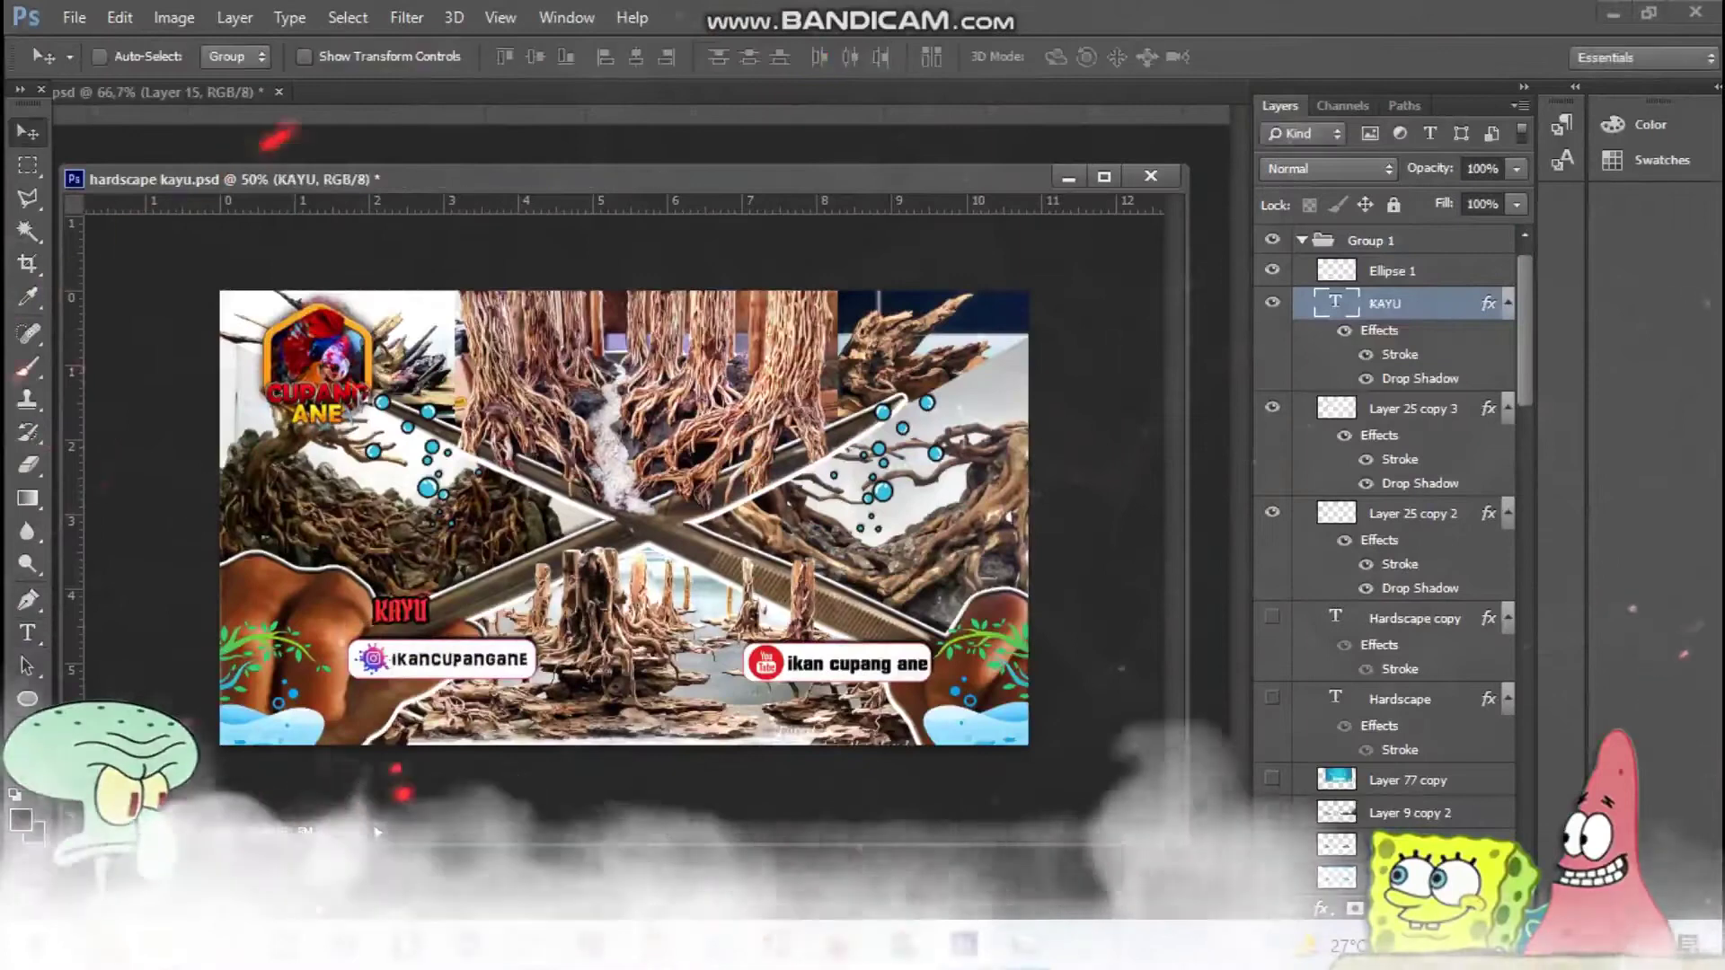
# Delete the unused hidden photo layers, including Layer 6, Layer 5, Layer 4, Layer 14 copy and Layer 7 copy 2.
pyautogui.scroll(-10, 1393, 503)
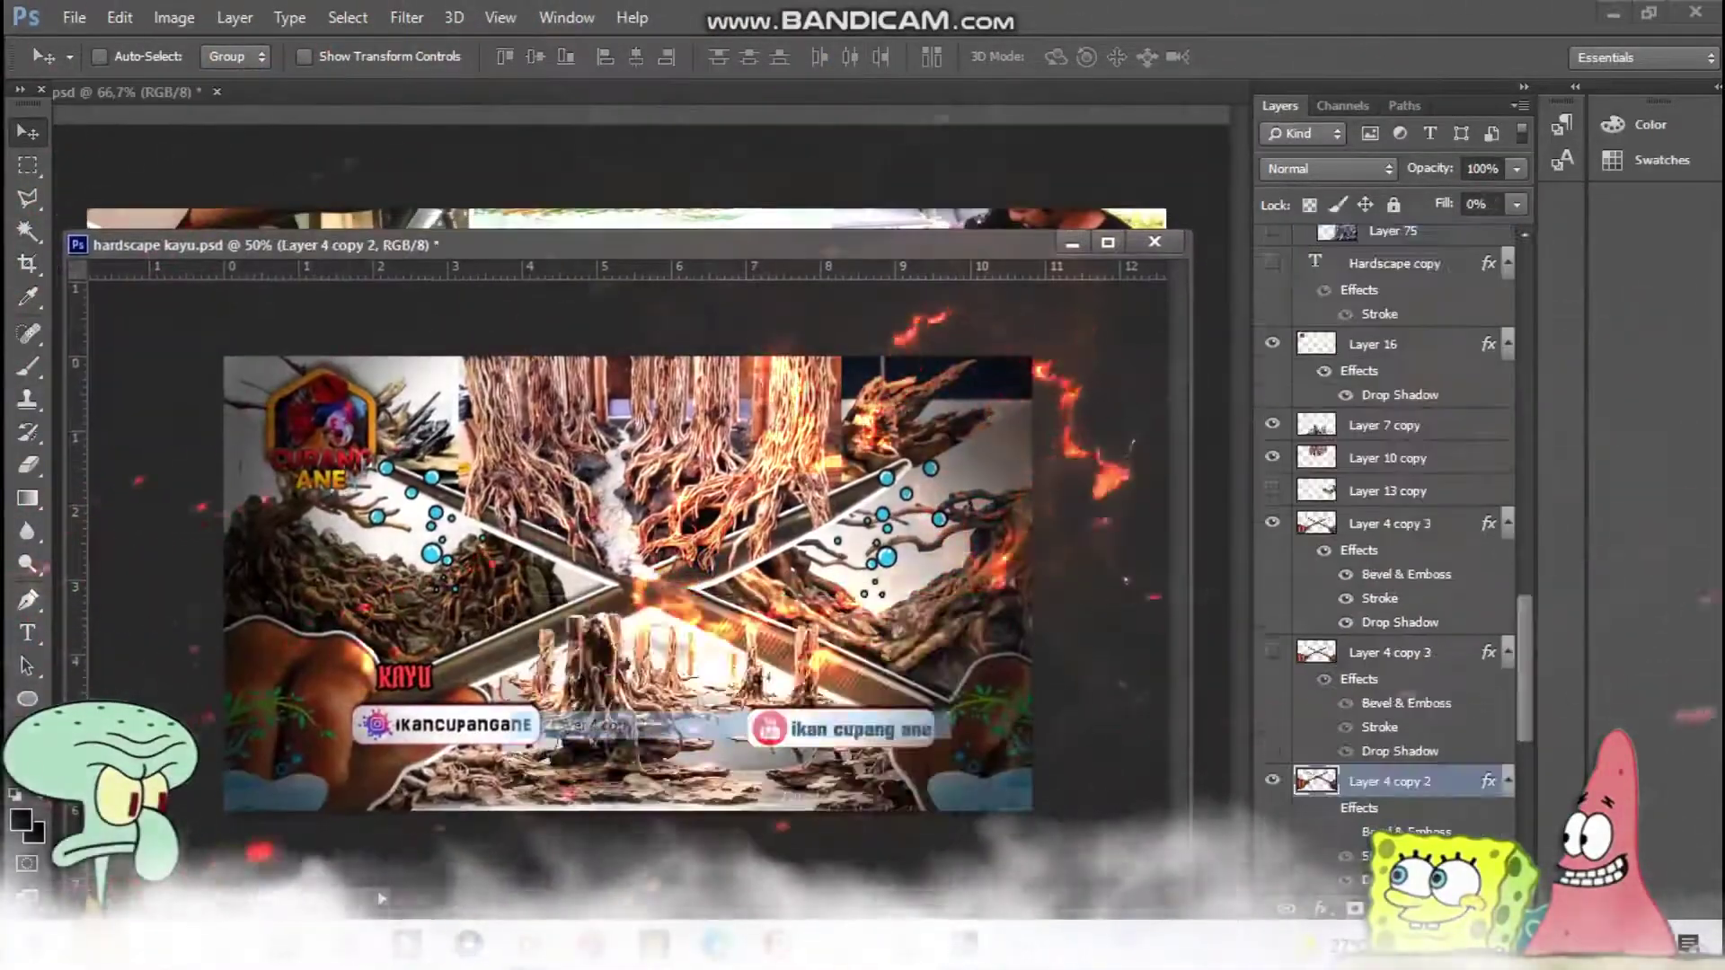
pyautogui.click(1388, 910)
pyautogui.click(1348, 500)
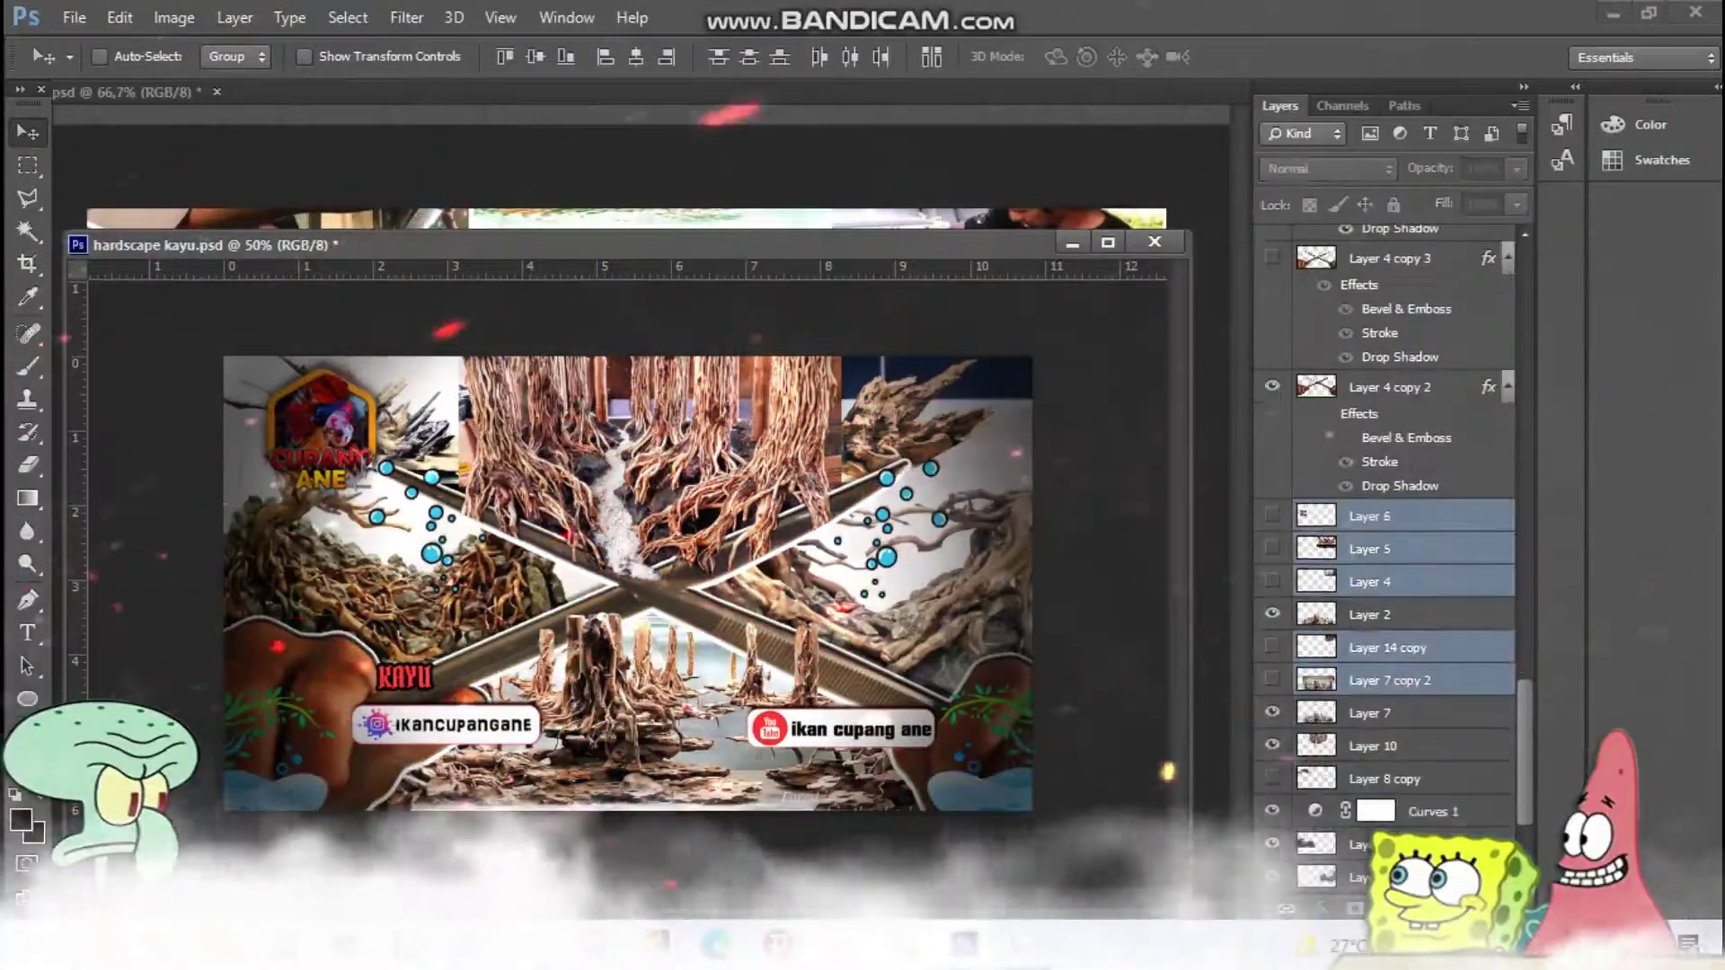
pyautogui.press('Delete')
# Show the Hardscape title, enlarge it across the tweezers' crossing and stack it behind Layer 7 copy and Layer 10 copy.
pyautogui.hotkey('ctrl', ']')
pyautogui.hotkey('ctrl', ']')
pyautogui.hotkey('ctrl', ']')
pyautogui.hotkey('ctrl', ']')
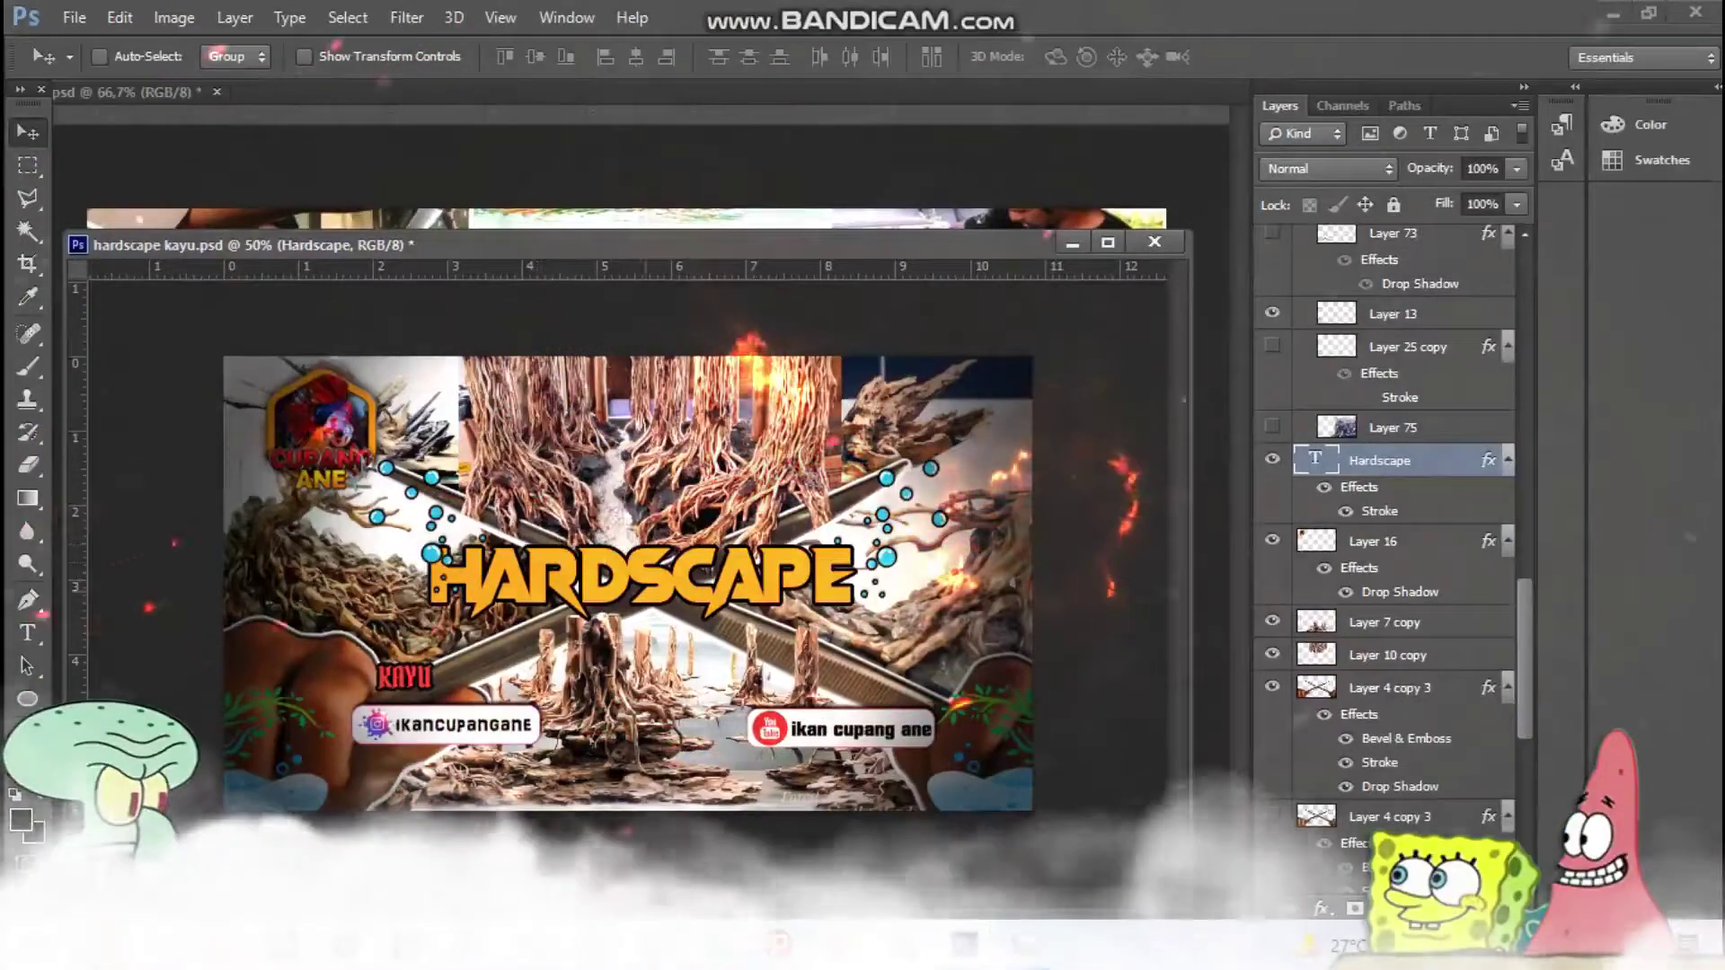
pyautogui.hotkey('ctrl', '=')
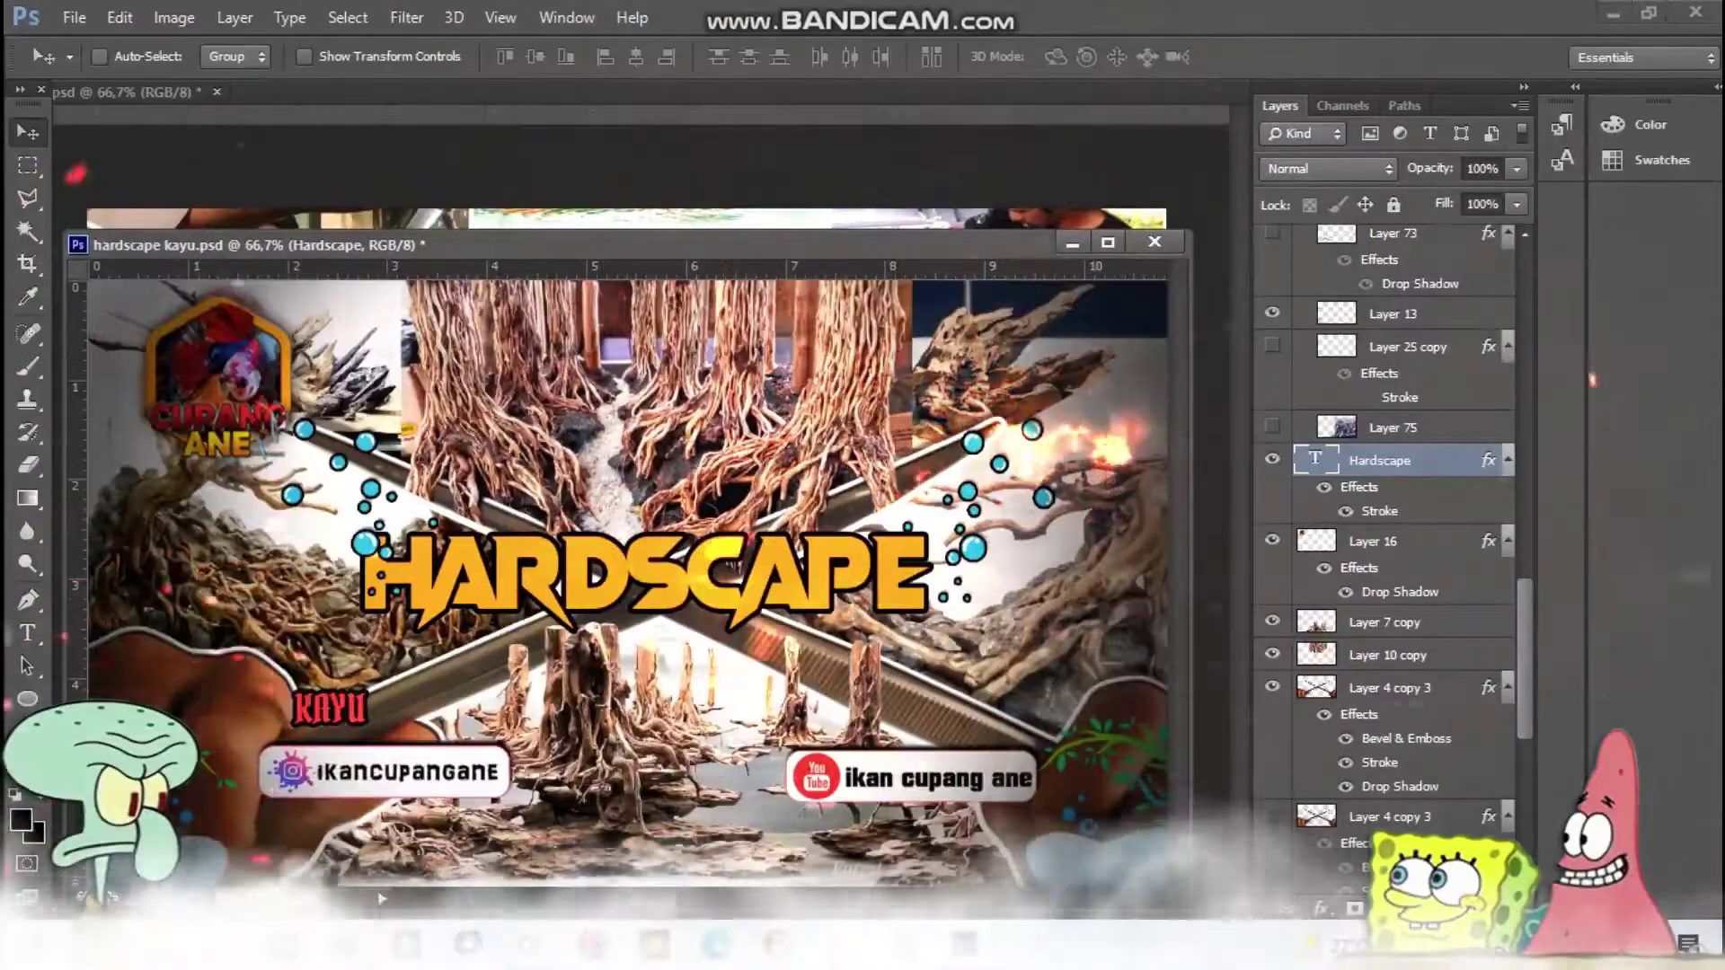
pyautogui.hotkey('ctrl', '[')
pyautogui.hotkey('ctrl', '[')
pyautogui.hotkey('ctrl', '[')
pyautogui.moveTo(675, 561); pyautogui.dragTo(548, 527)
# Duplicate the Hardscape title and give the copy behind it a white 13 px stroke.
pyautogui.click(1383, 278)
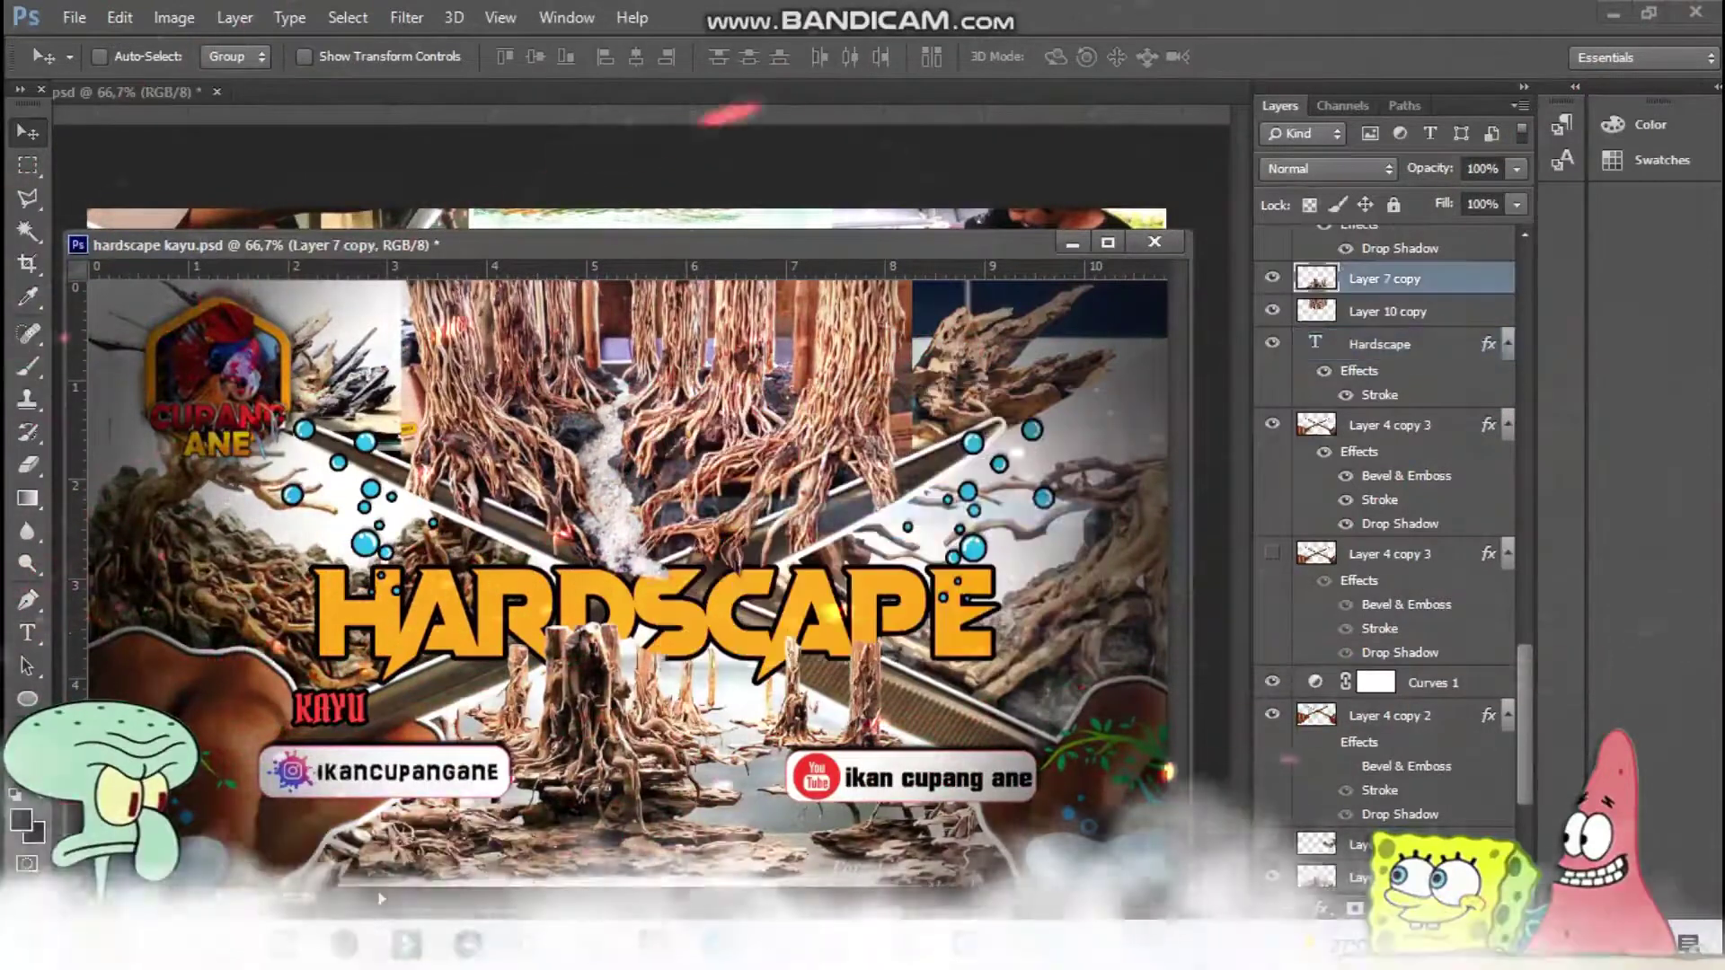
pyautogui.click(28, 464)
pyautogui.press('v')
pyautogui.click(1379, 344)
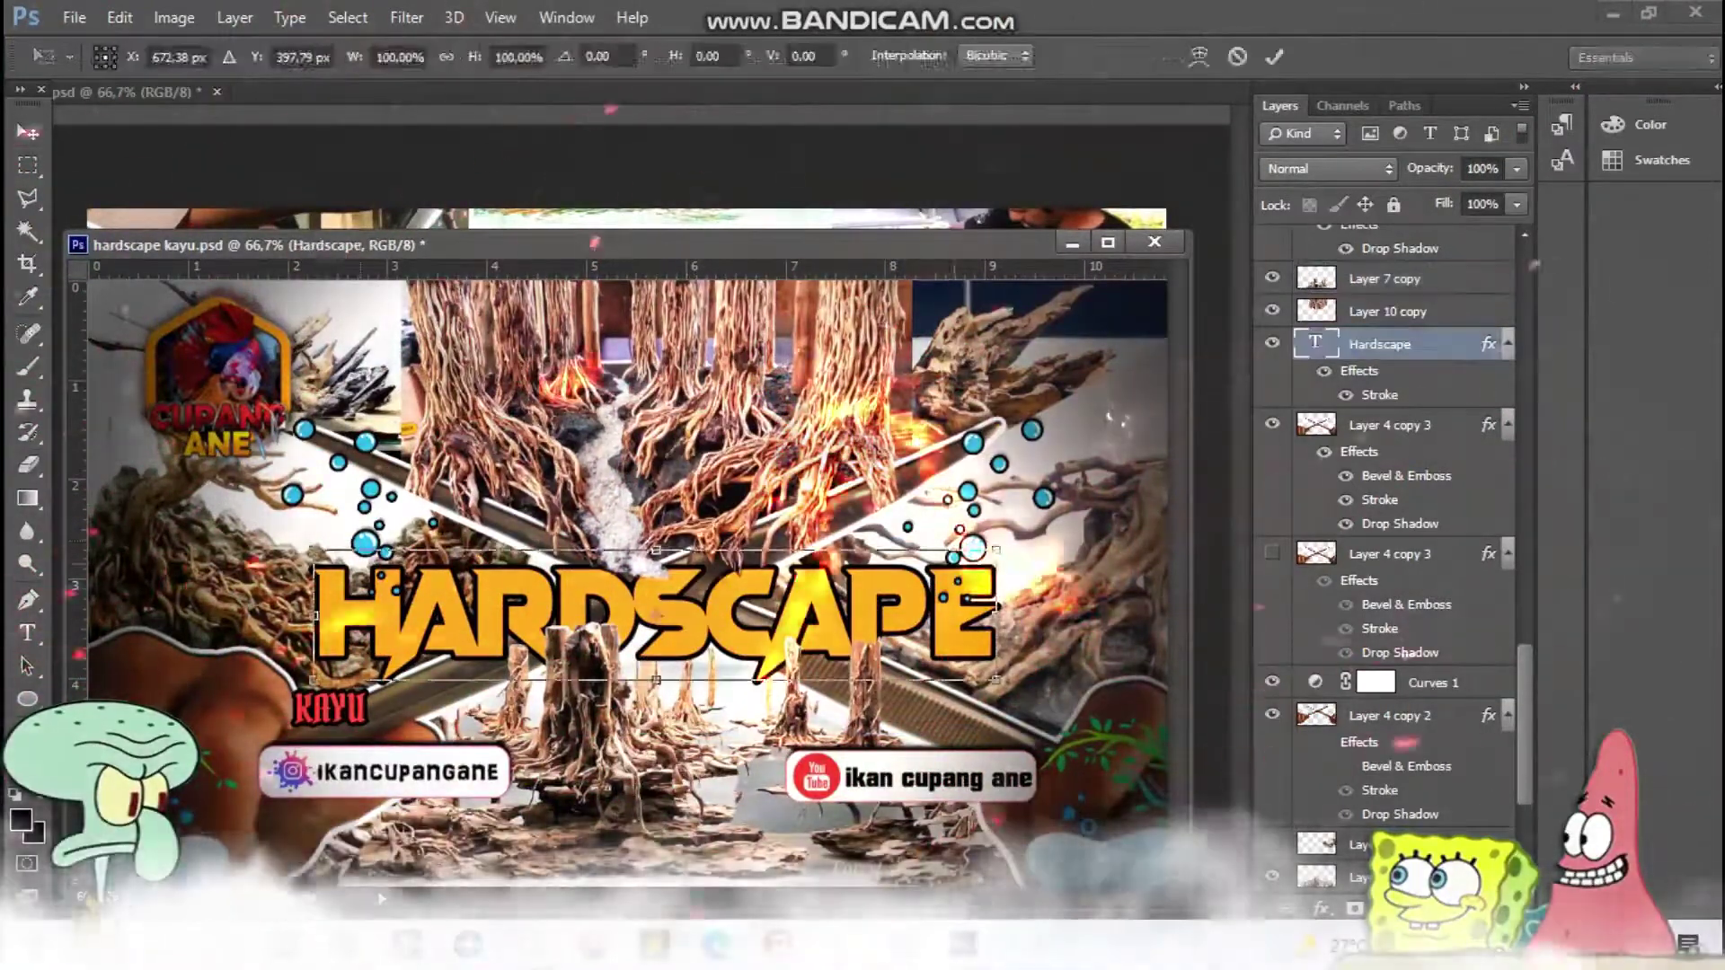
pyautogui.hotkey('ctrl', '-')
pyautogui.press('Return')
pyautogui.doubleClick(1379, 395)
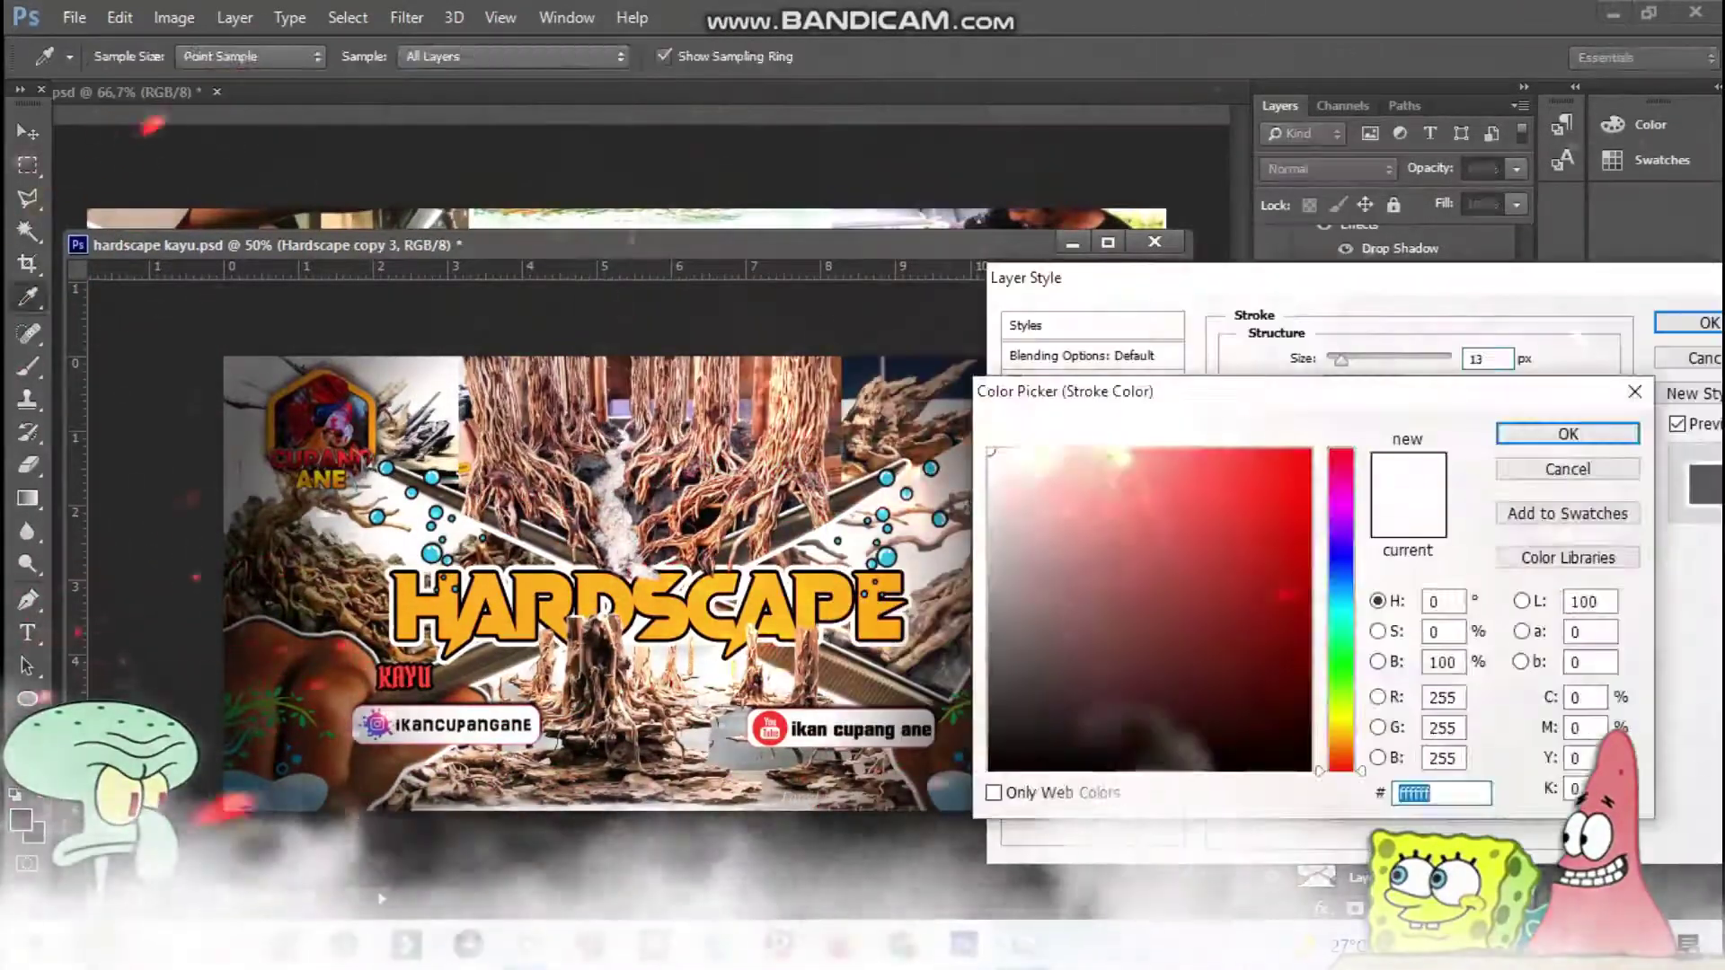
pyautogui.press('Return')
# Rasterize the lowest Hardscape title layer with its stroke and blur it into a soft dark shadow behind the lettering.
pyautogui.click(1379, 505)
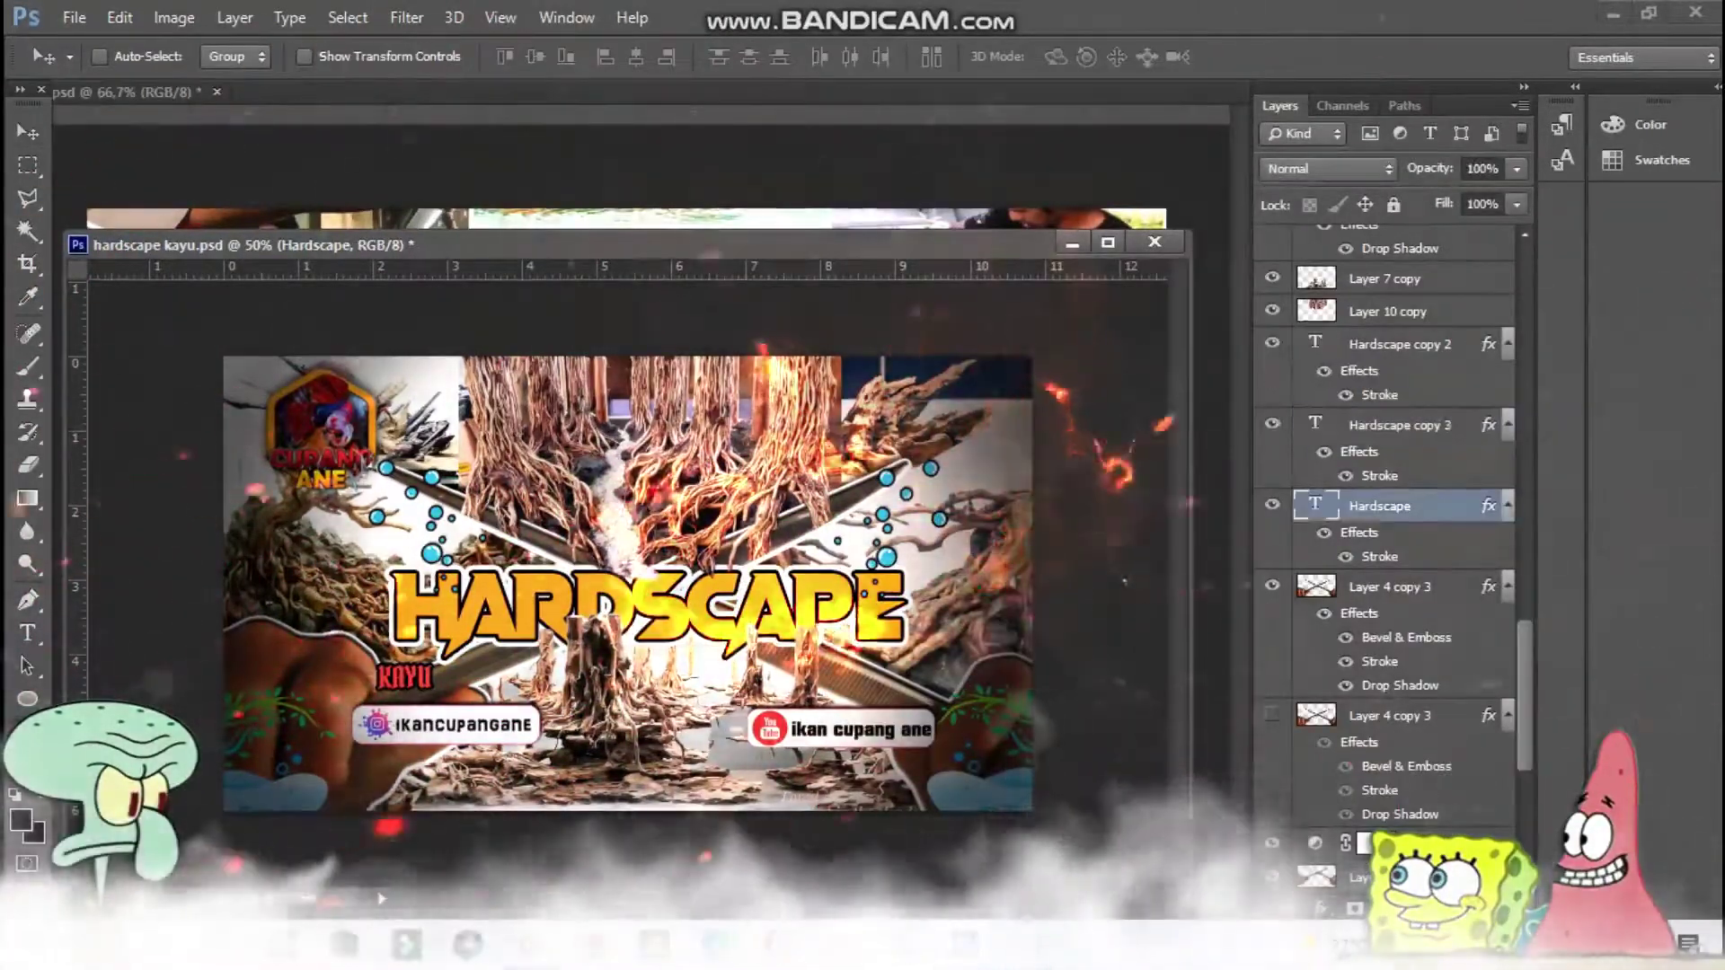
pyautogui.doubleClick(1379, 556)
pyautogui.press('Return')
pyautogui.rightClick(1379, 506)
# Move the Curves 1 adjustment above Layer 7 copy and hide it.
pyautogui.click(928, 581)
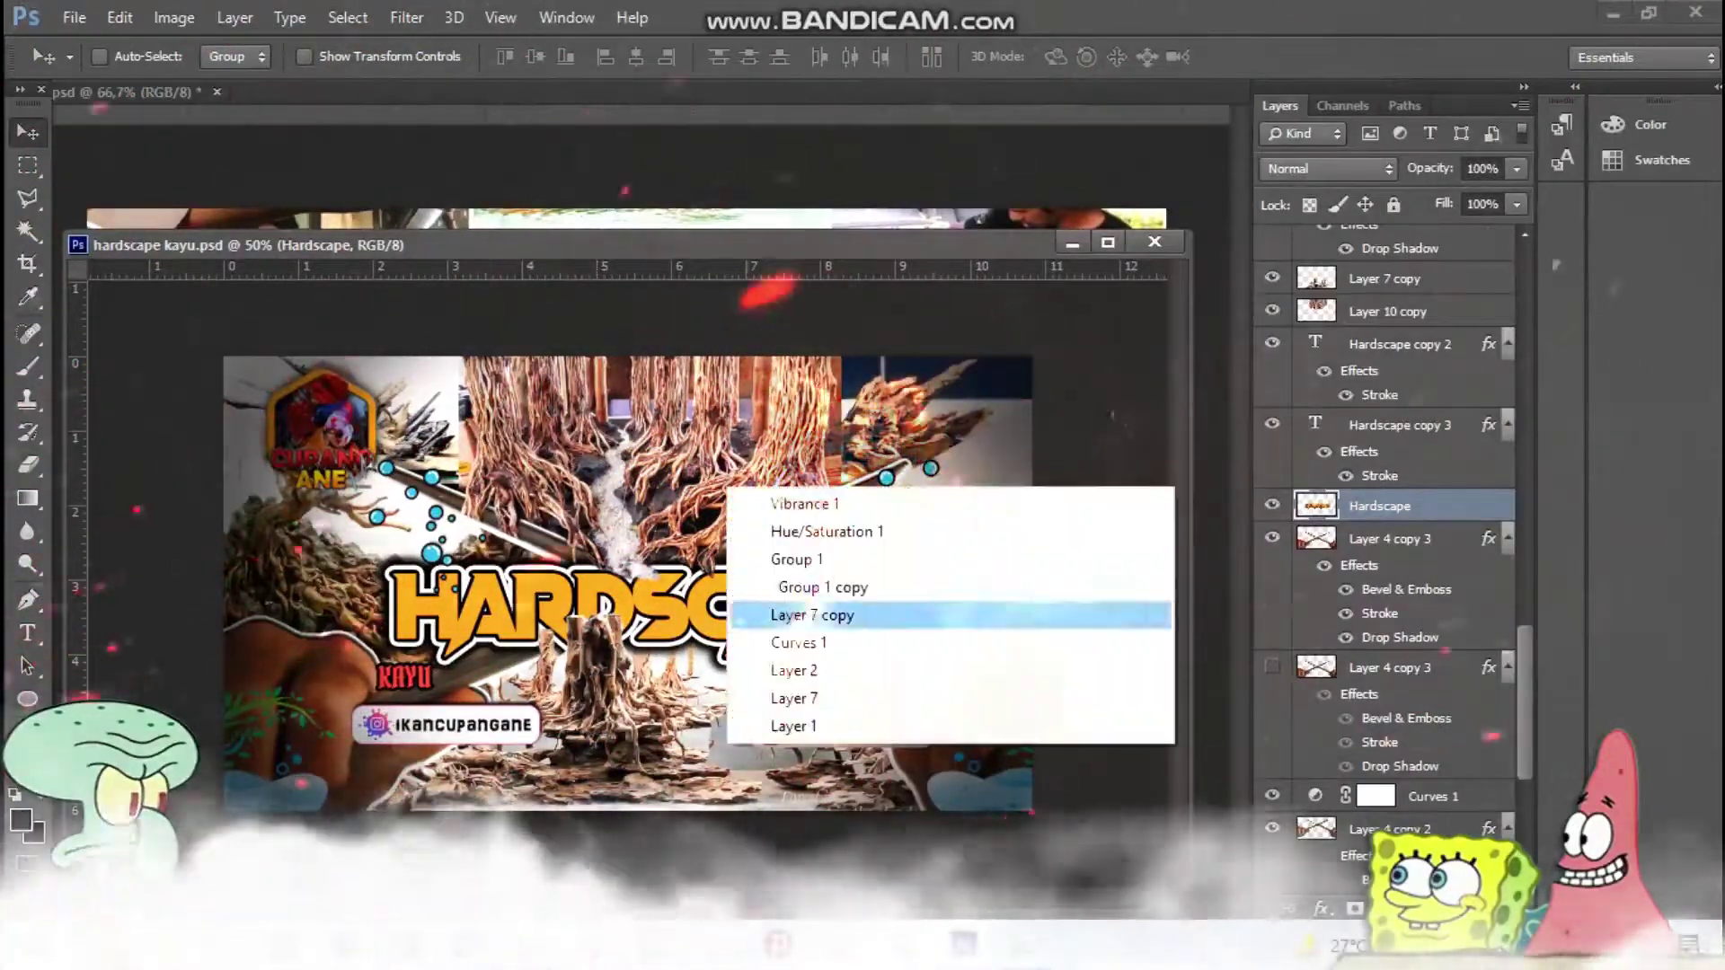
pyautogui.click(794, 670)
pyautogui.hotkey('ctrl', '+')
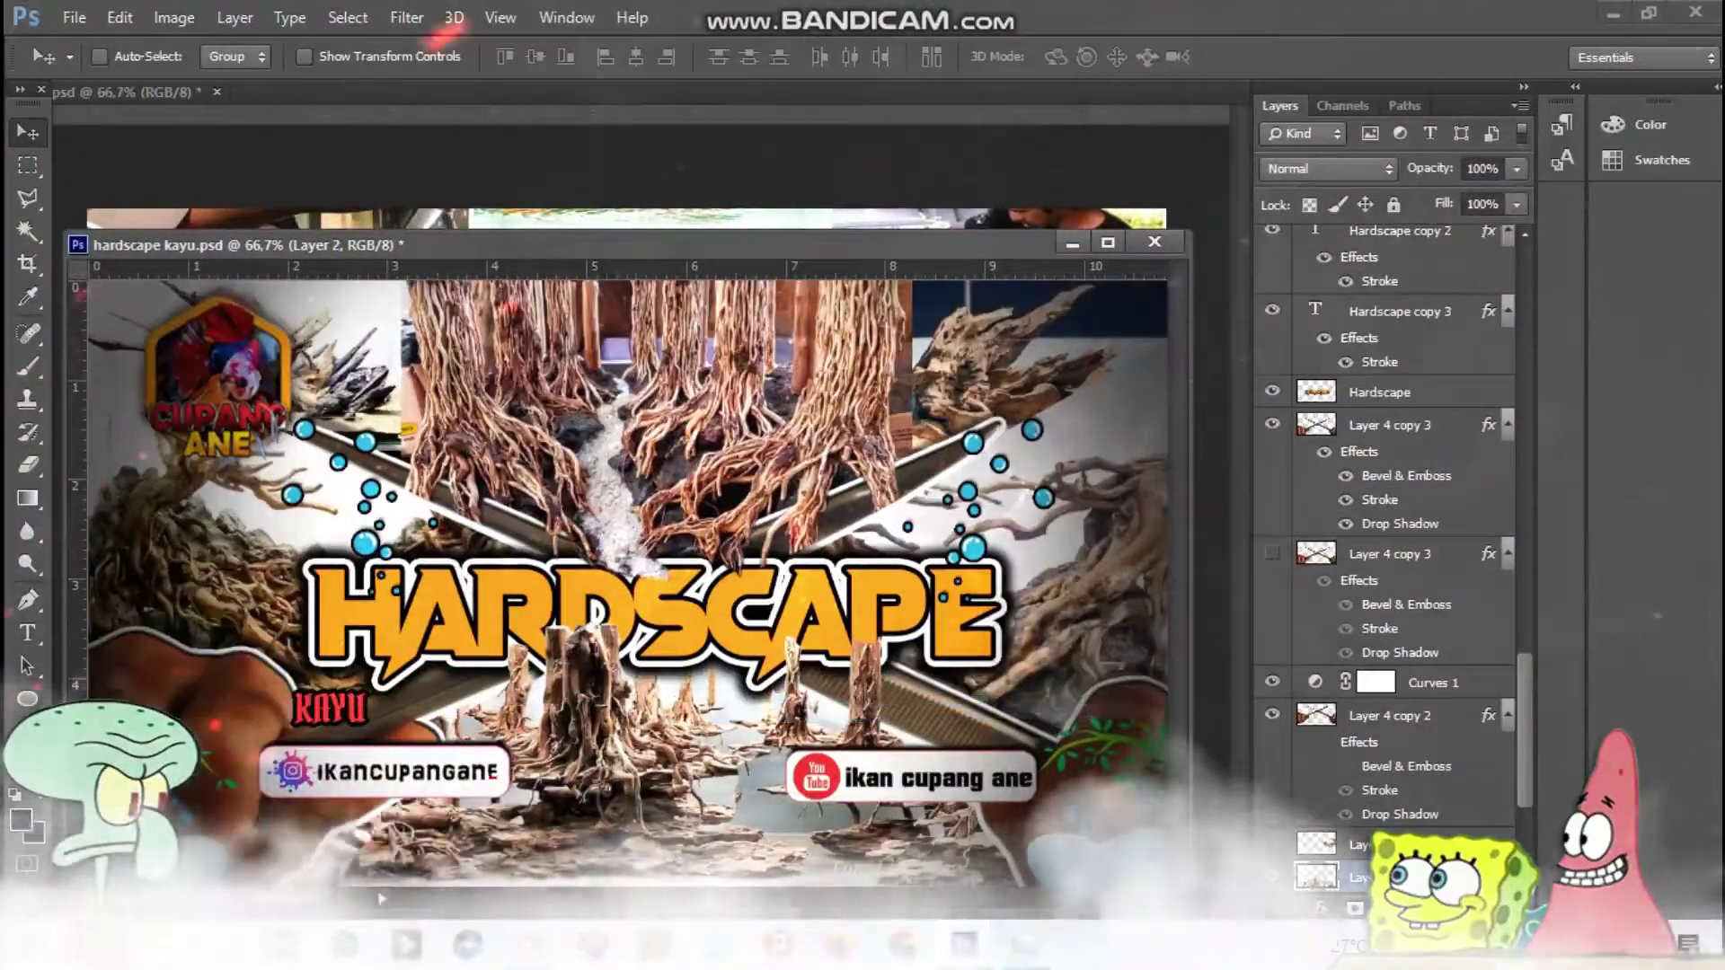
pyautogui.scroll(-3, 1388, 539)
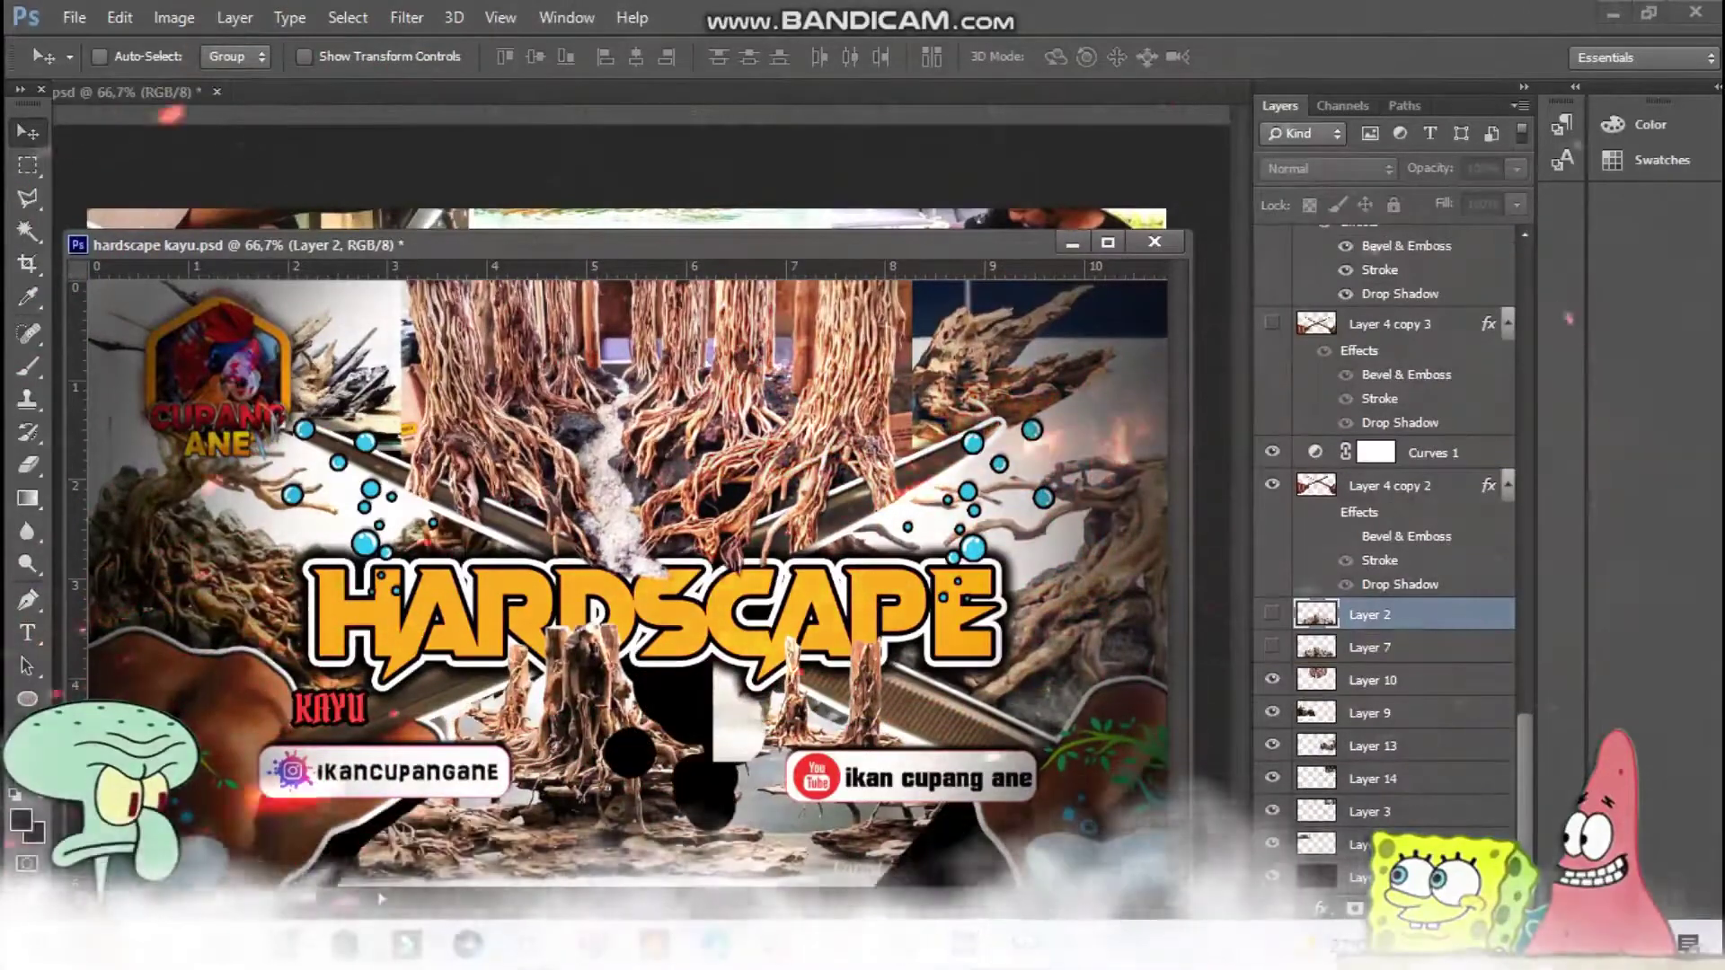
pyautogui.scroll(10, 1389, 539)
pyautogui.click(1429, 361)
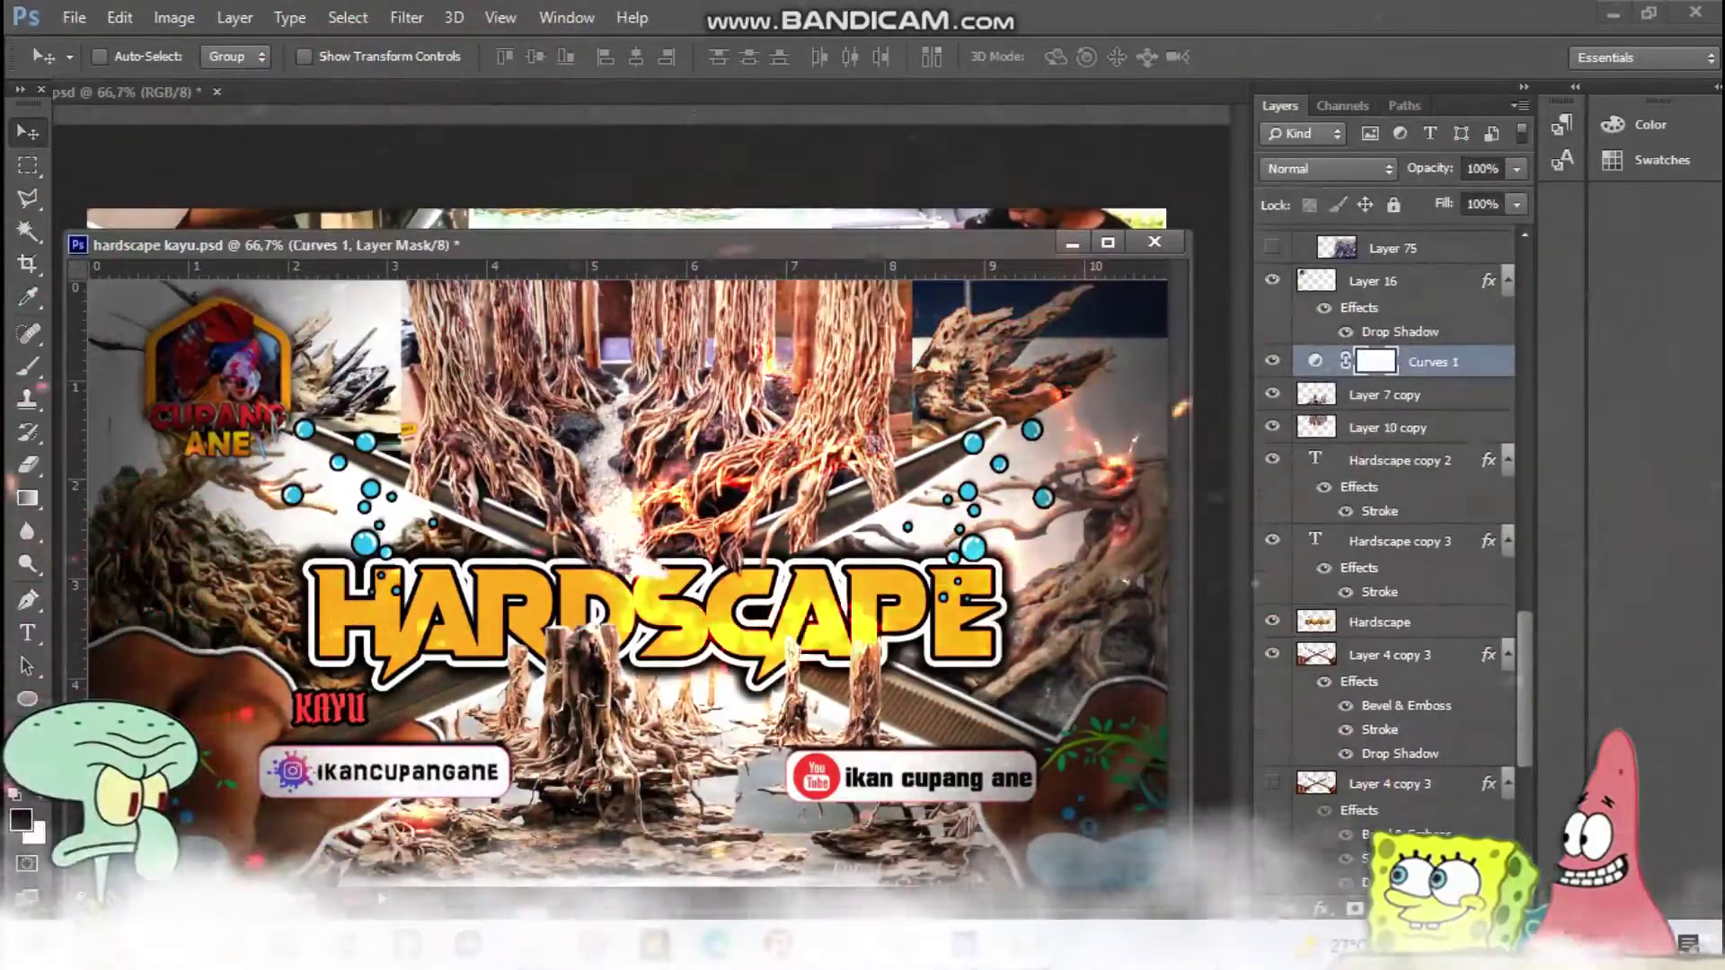
pyautogui.click(1273, 361)
# Remove the separate Layer 2 from above Layer 7.
pyautogui.rightClick(844, 581)
pyautogui.click(926, 713)
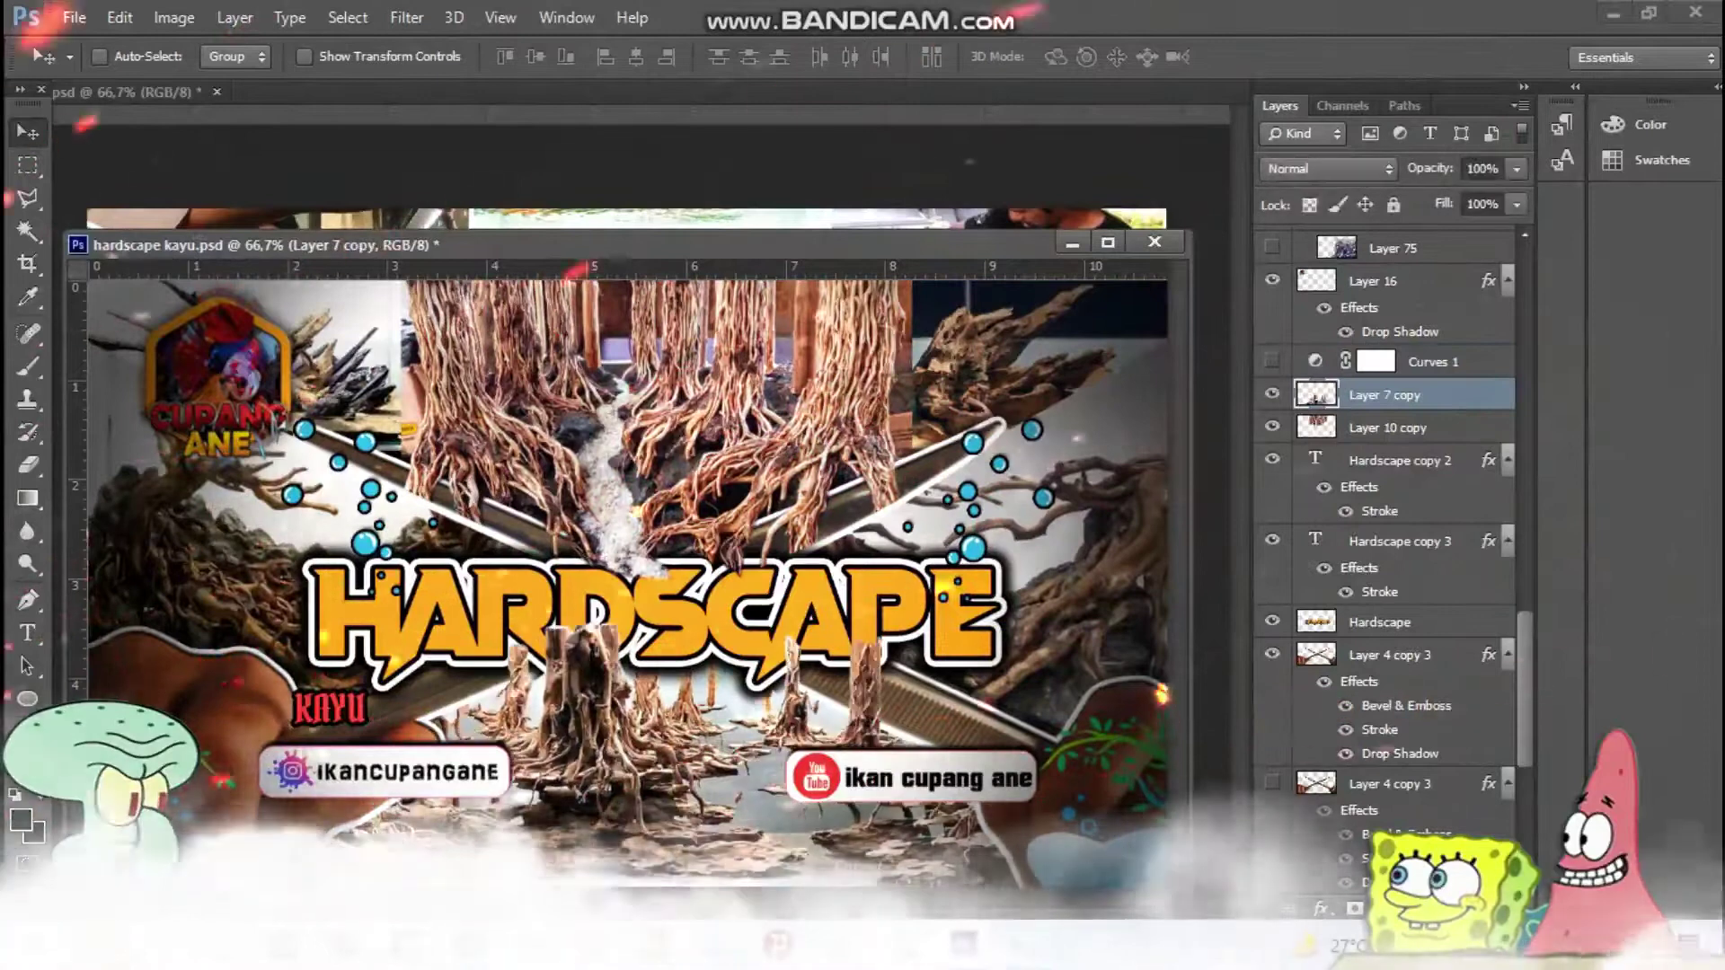
pyautogui.scroll(-3, 1438, 629)
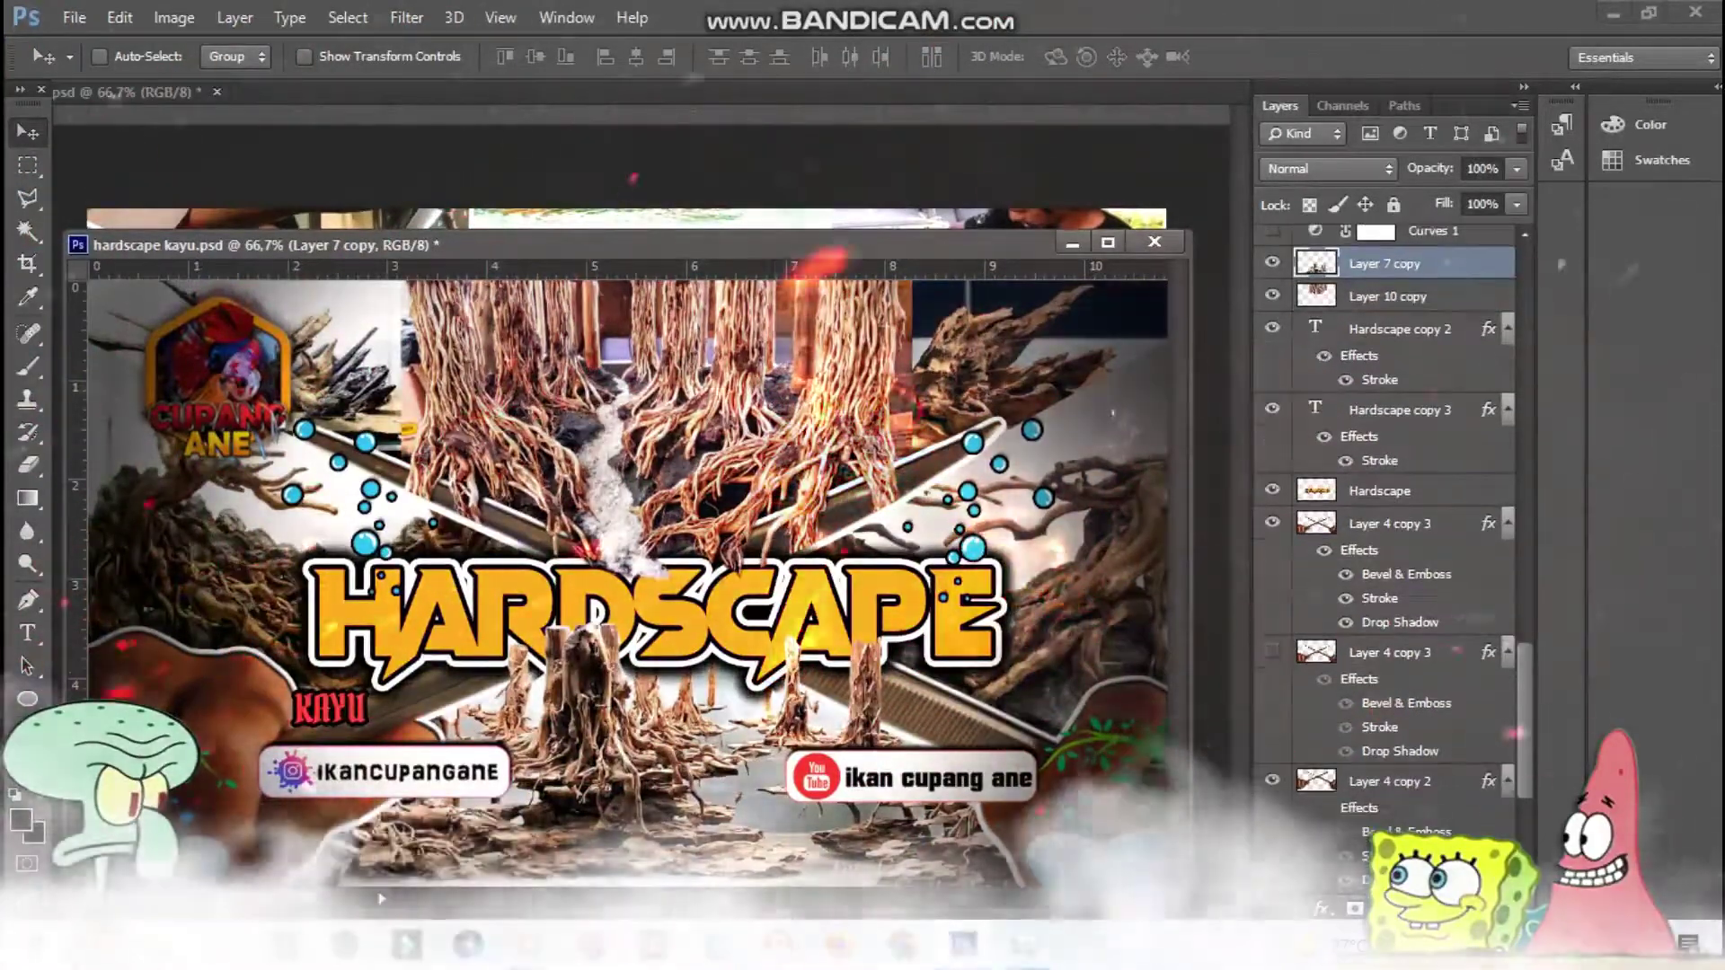
pyautogui.hotkey('alt', ',')
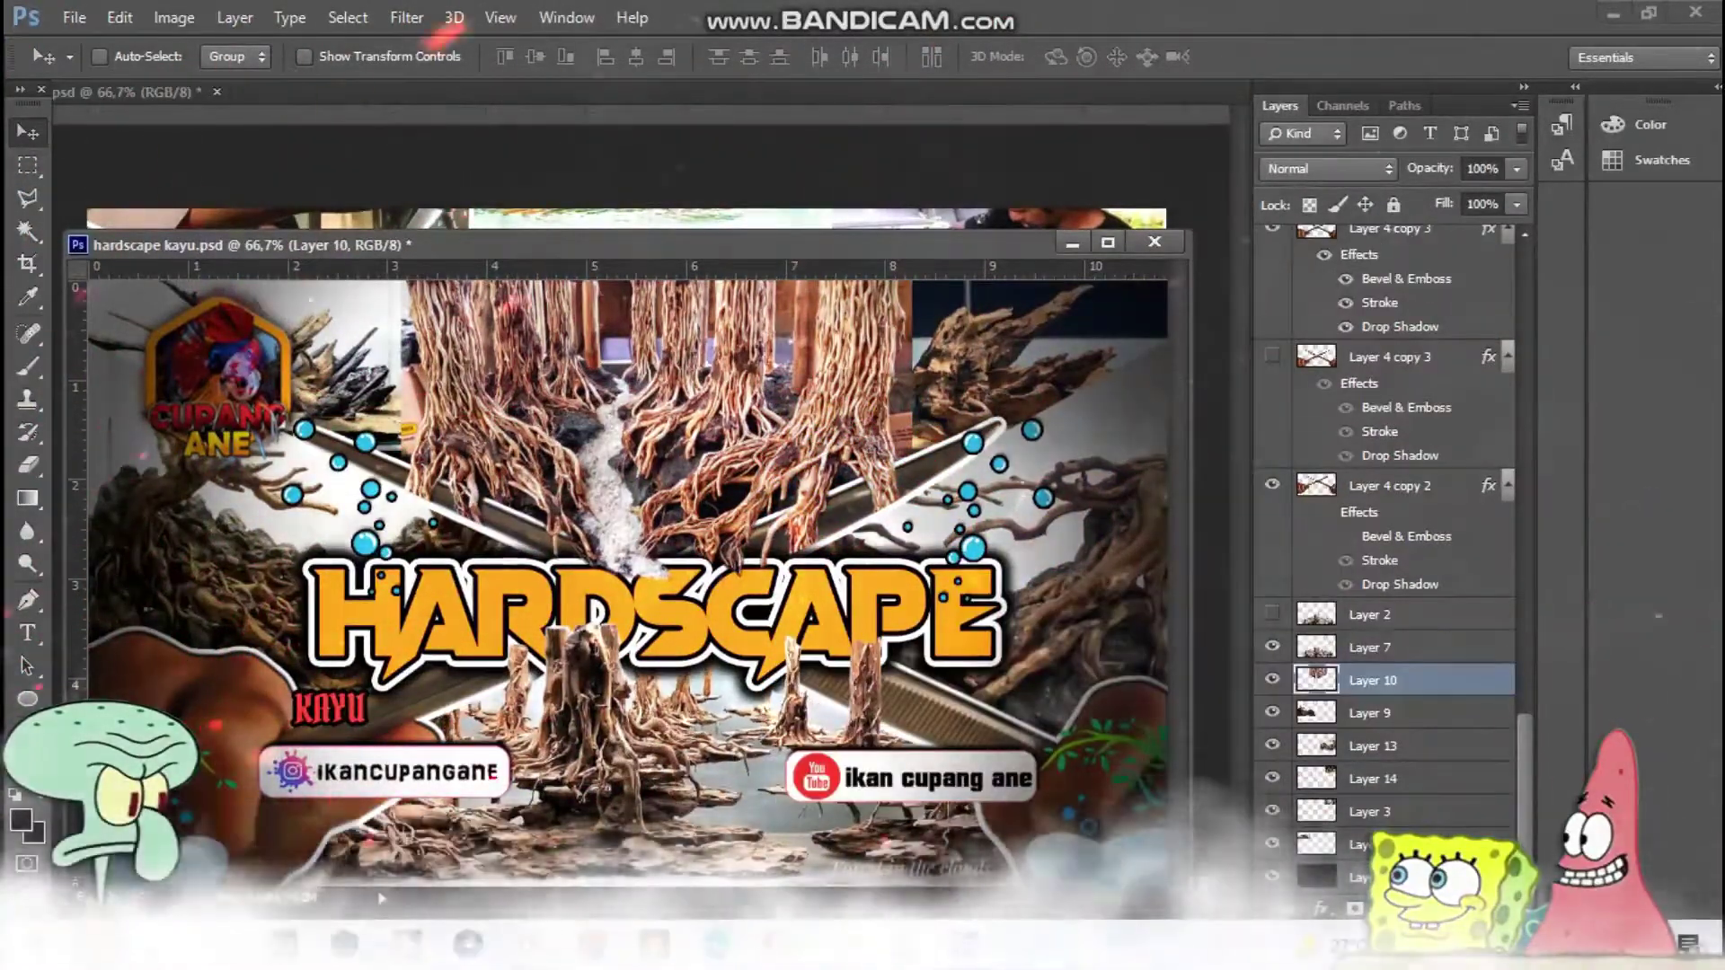
pyautogui.click(1370, 615)
pyautogui.hotkey('ctrl', 'e')
pyautogui.hotkey('ctrl', '+')
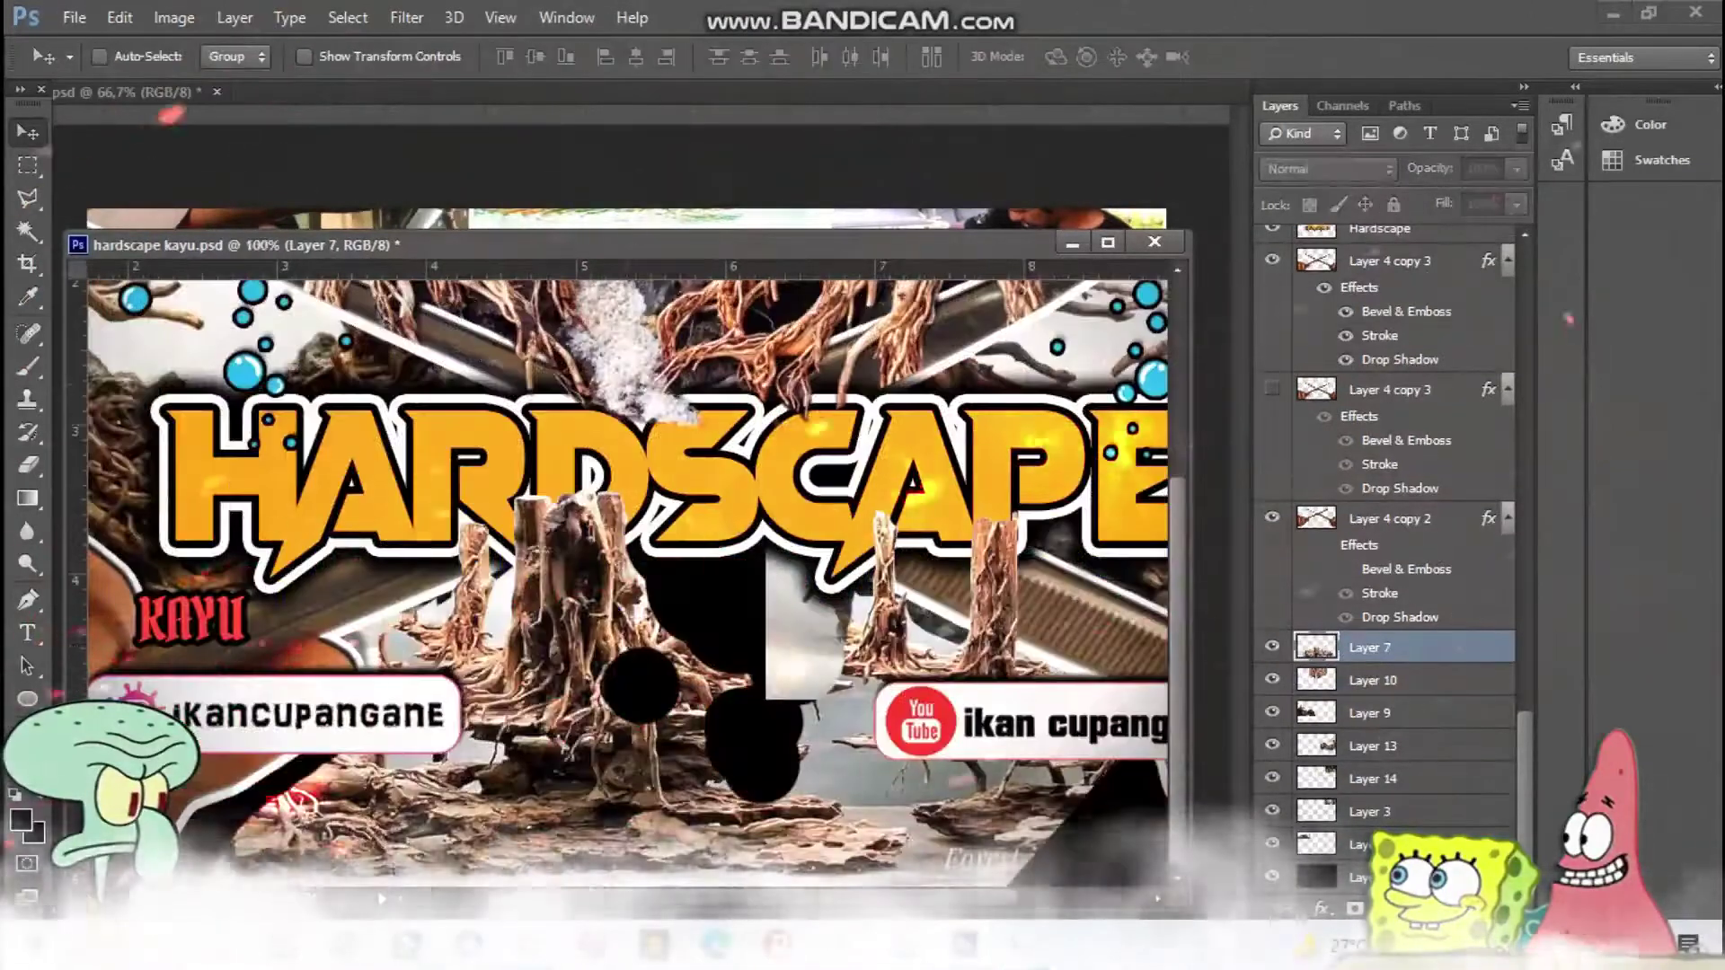
# Clean up the stumps of Layer 7 copy beneath the title with a 28 px and then a 9 px eraser.
pyautogui.rightClick(797, 629)
pyautogui.press('Escape')
pyautogui.hotkey('ctrl', ',')
pyautogui.hotkey('alt', '[')
pyautogui.hotkey('alt', '[')
pyautogui.hotkey('alt', '[')
pyautogui.press('e')
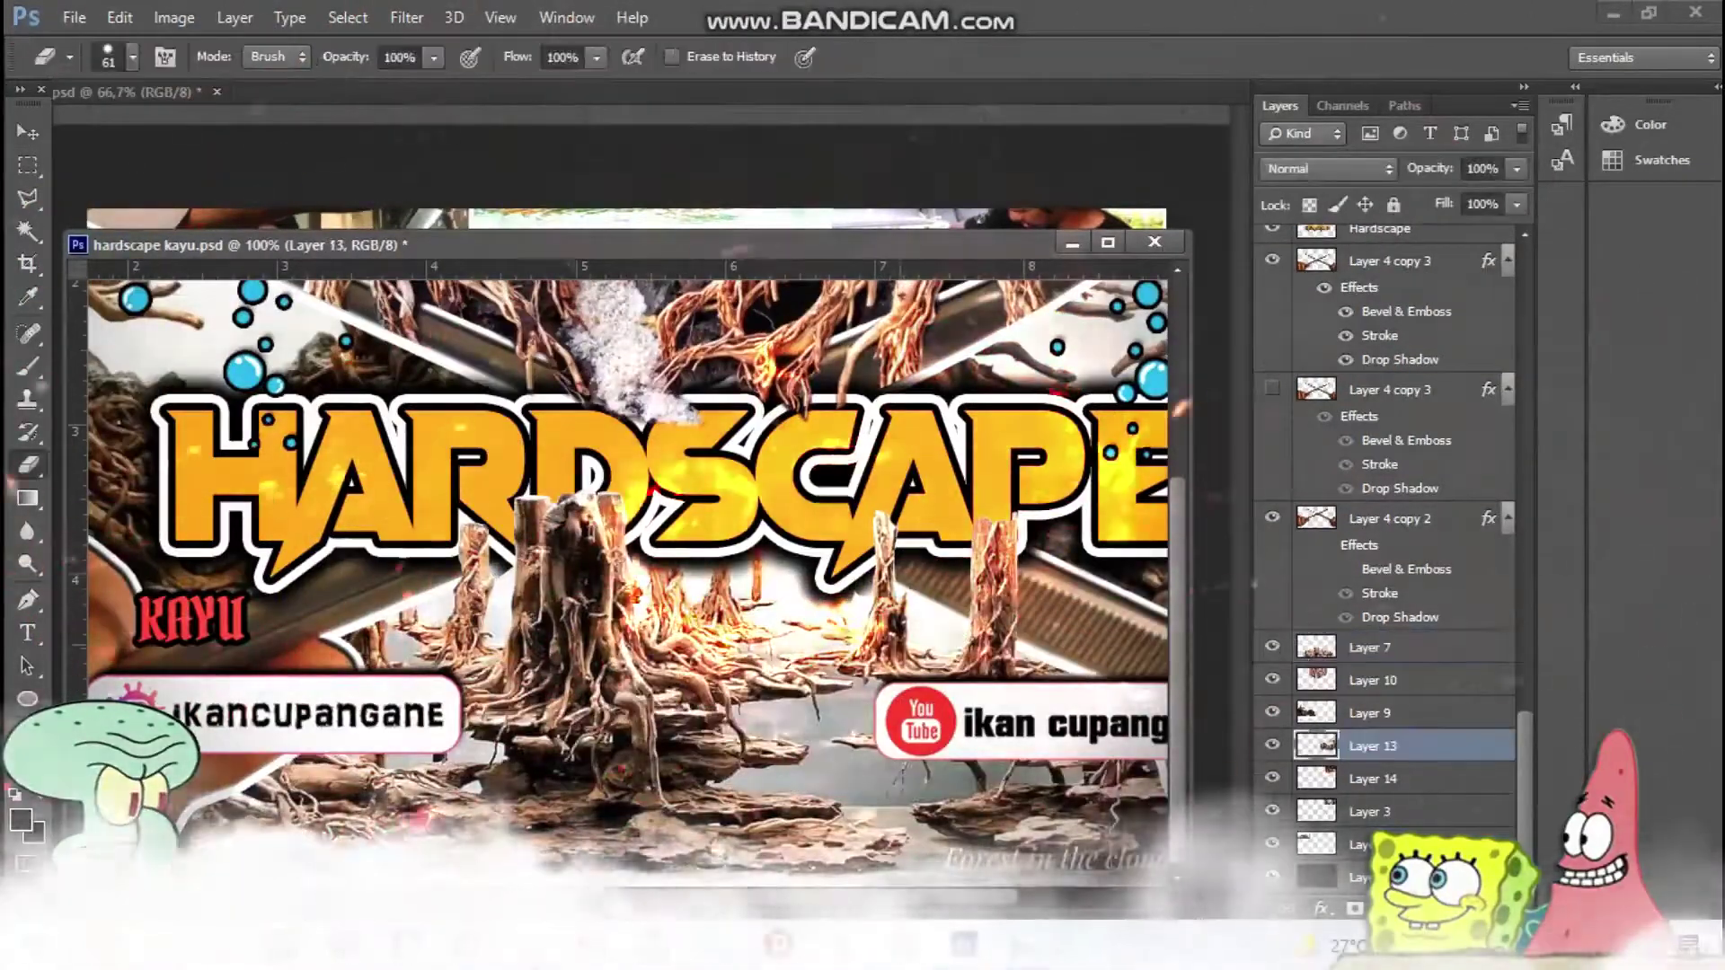
pyautogui.hotkey('ctrl', '+')
pyautogui.keyDown('ctrl'); pyautogui.rightClick(982, 707); pyautogui.keyUp('ctrl')
pyautogui.click(1051, 818)
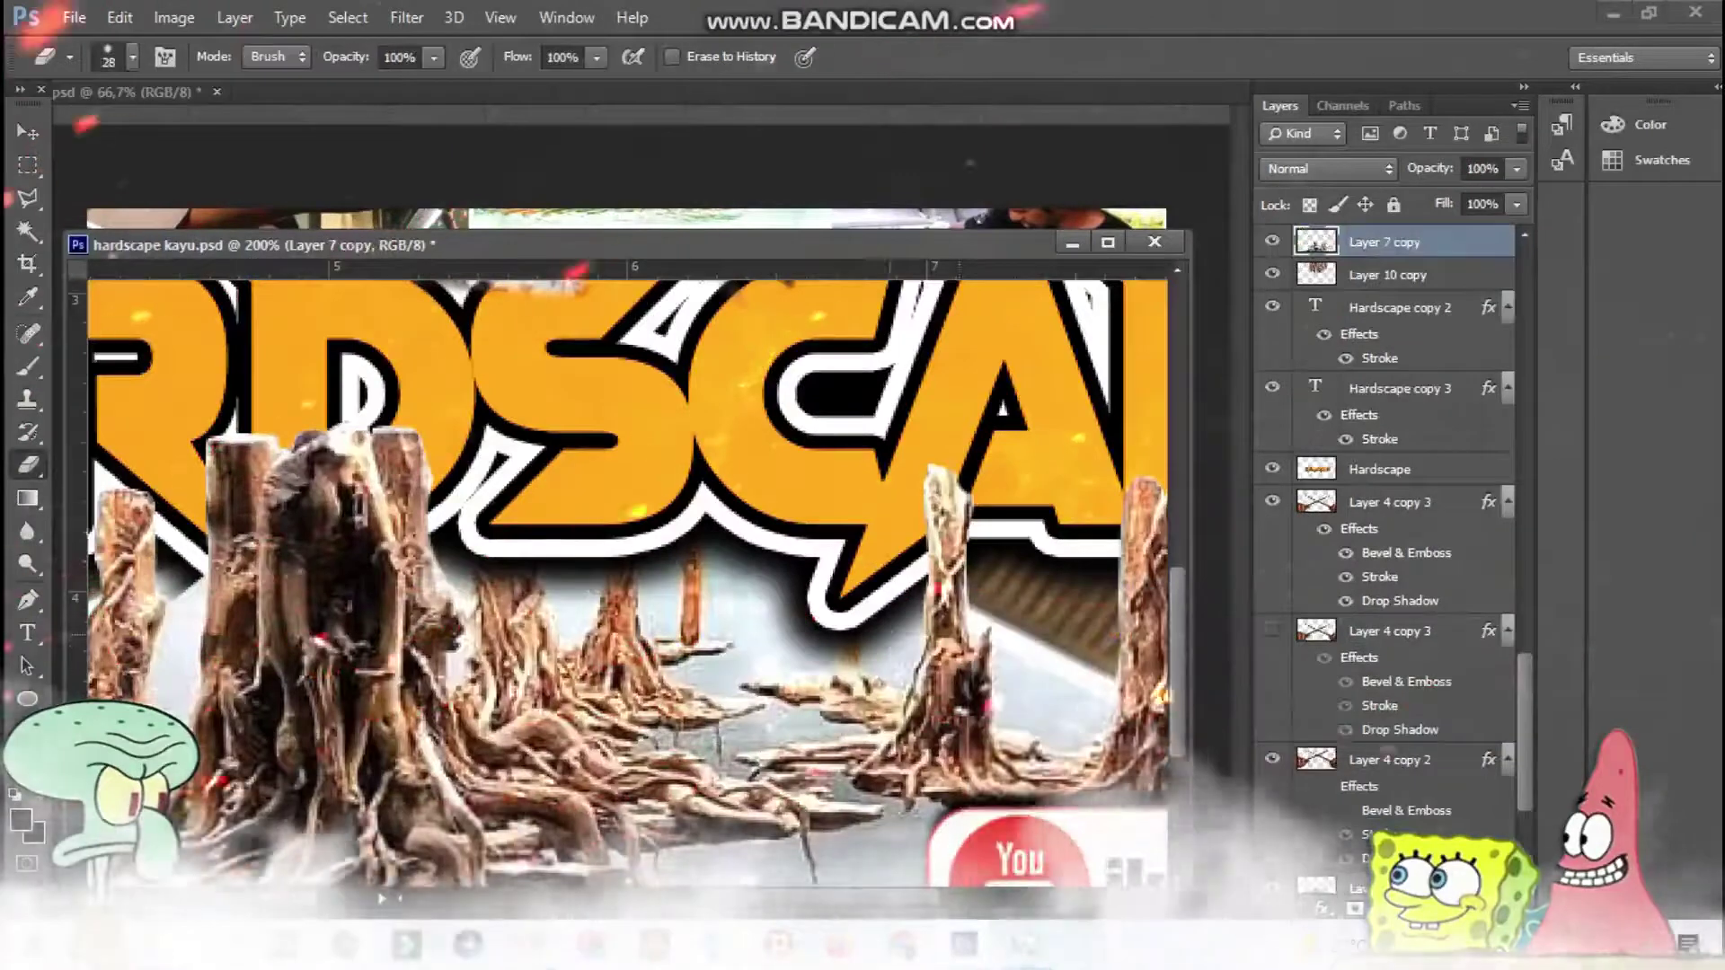
pyautogui.hotkey('ctrl', '-')
pyautogui.hotkey('ctrl', '-')
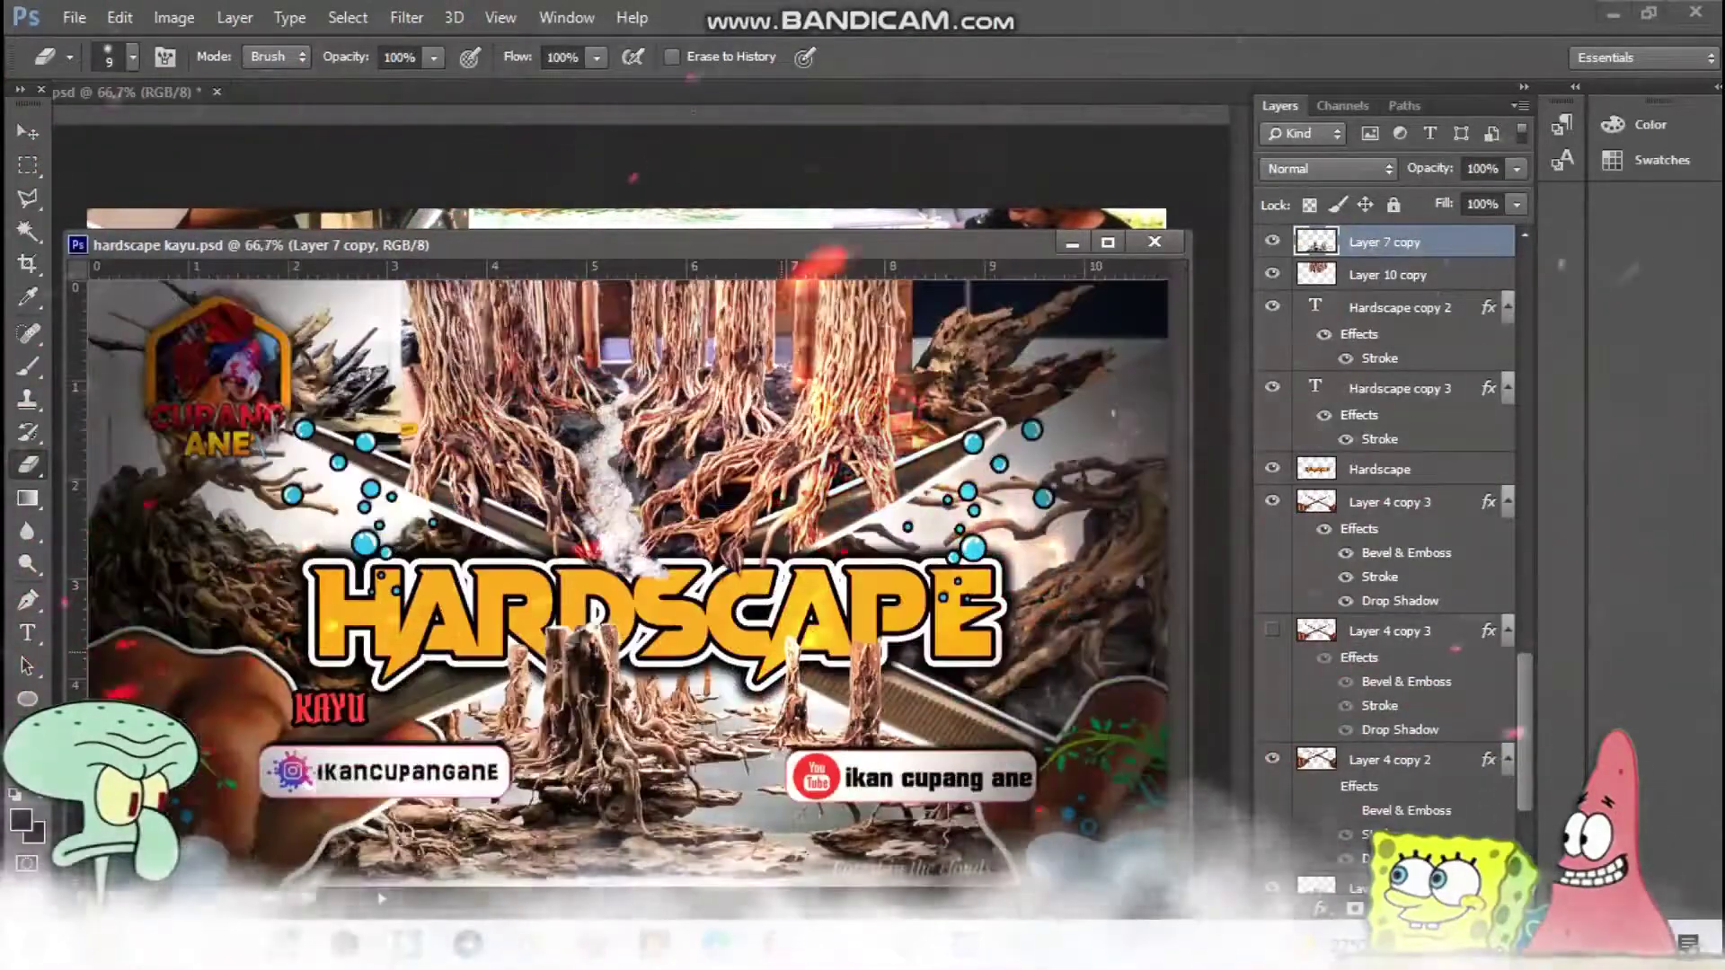
# Try the Swatch it and Viner Hand ITC fonts on the KAYU text.
pyautogui.press('t')
pyautogui.doubleClick(330, 708)
pyautogui.click(276, 57)
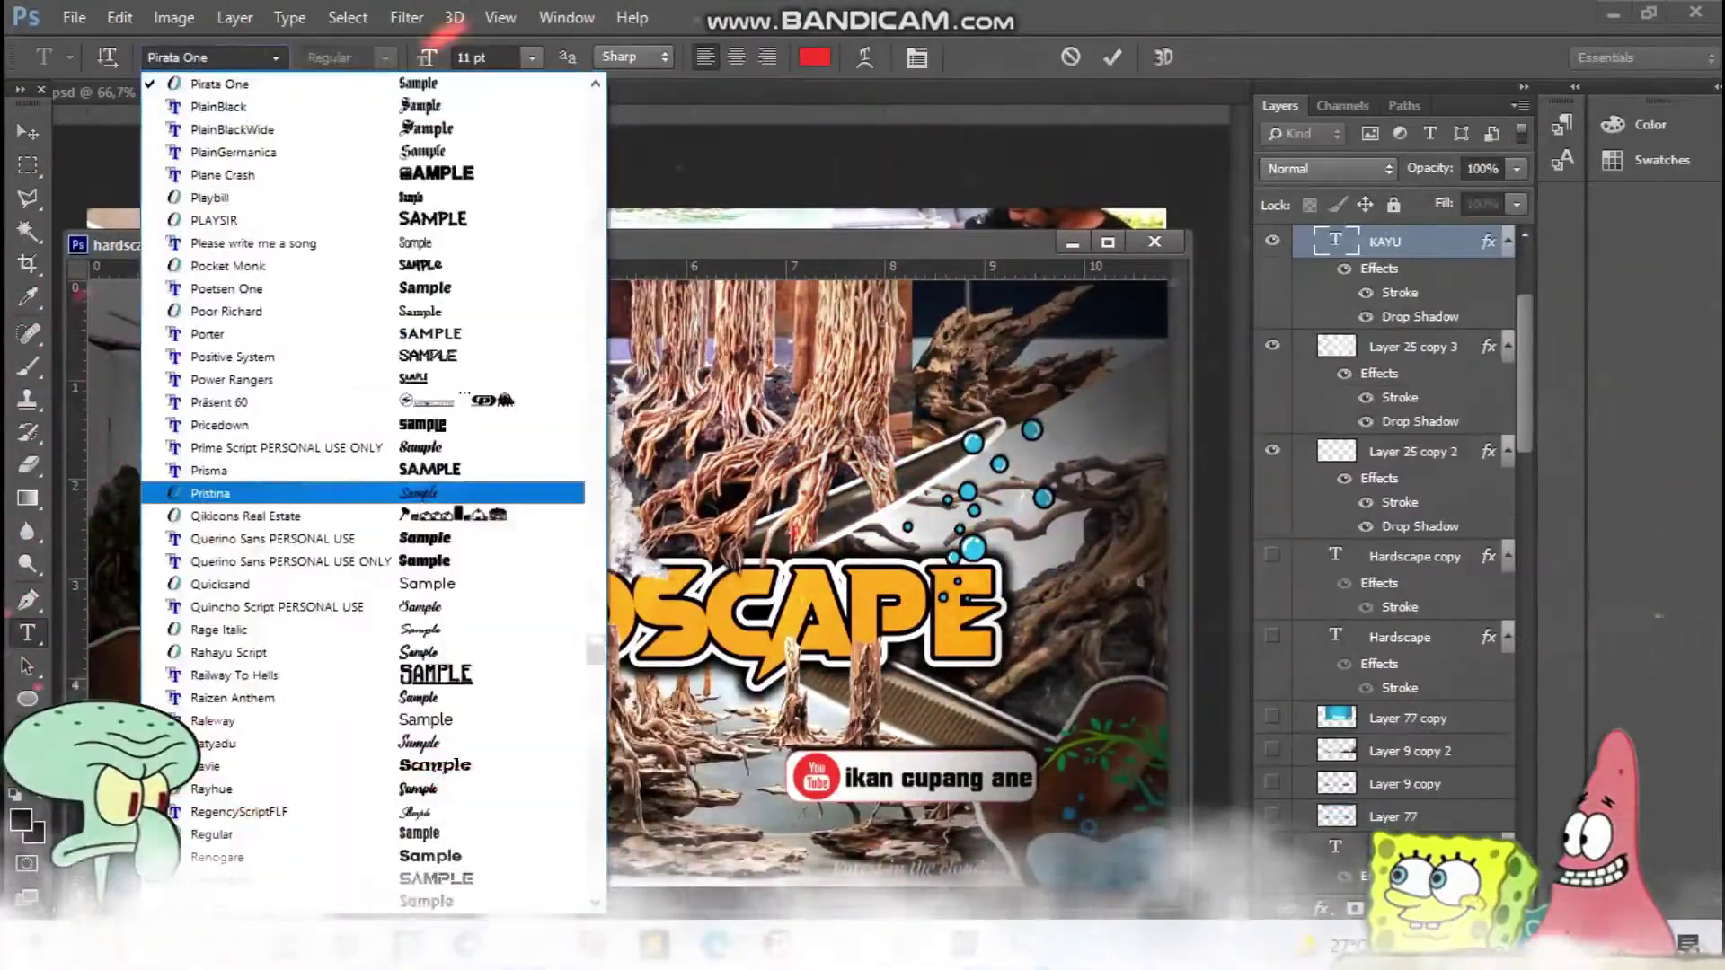
pyautogui.click(454, 492)
pyautogui.click(276, 57)
pyautogui.click(231, 697)
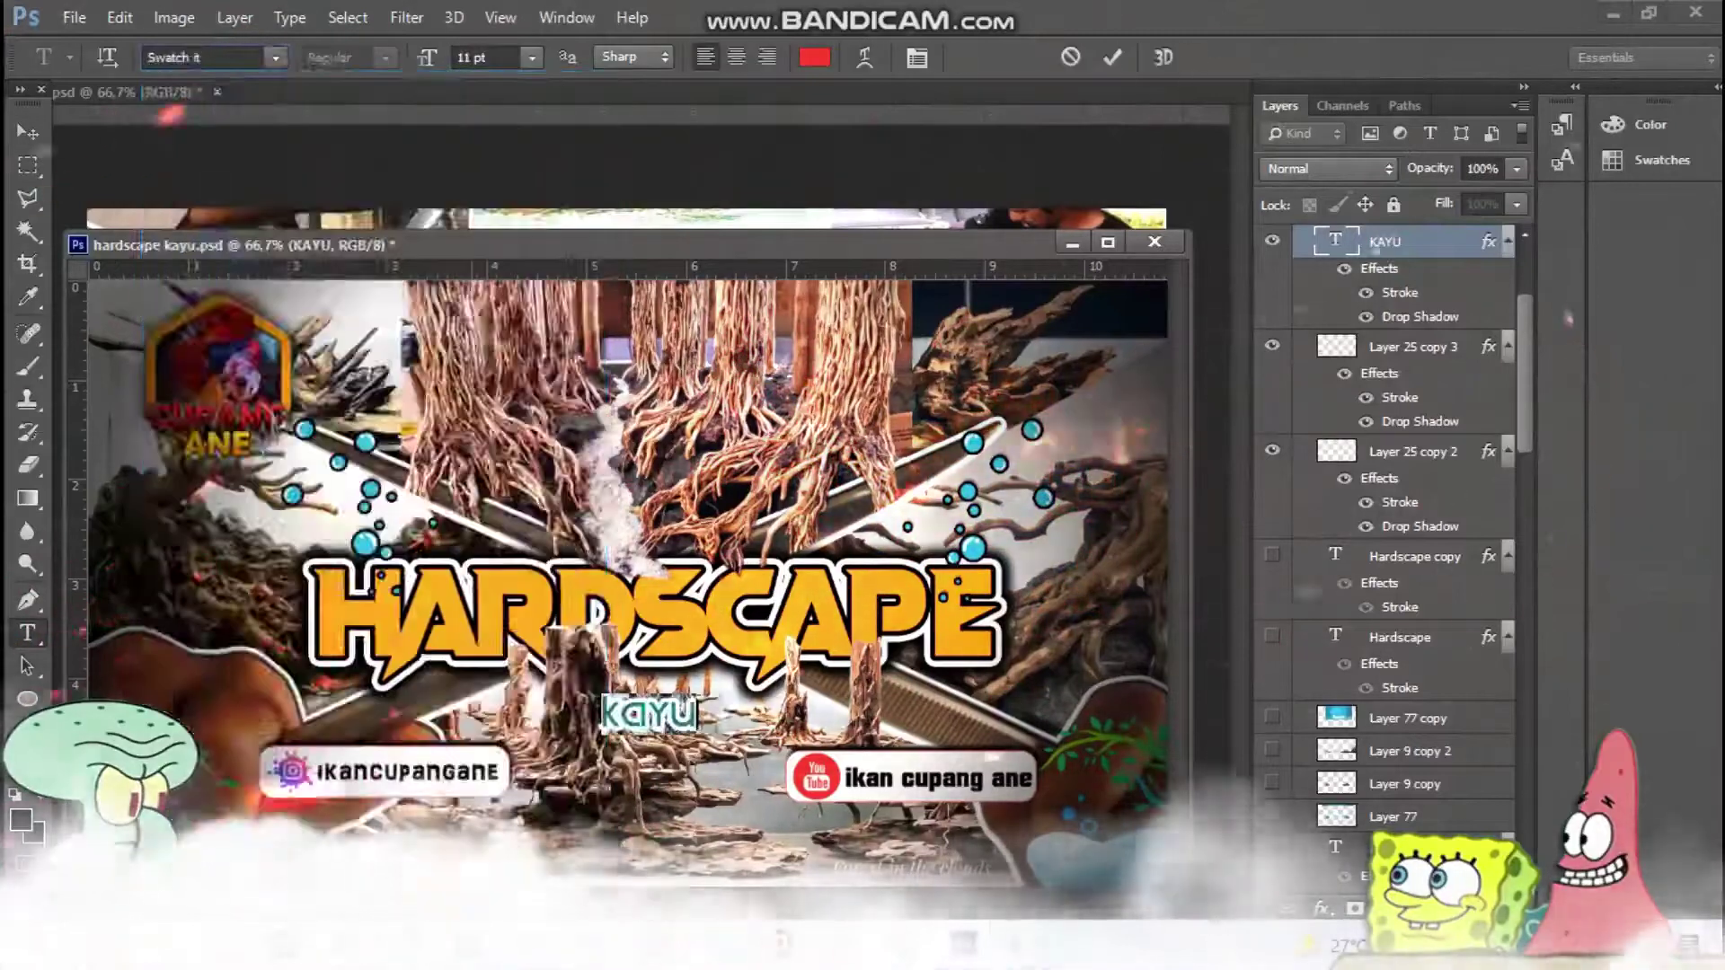
pyautogui.click(276, 56)
pyautogui.click(276, 57)
pyautogui.click(276, 57)
pyautogui.scroll(-10, 359, 449)
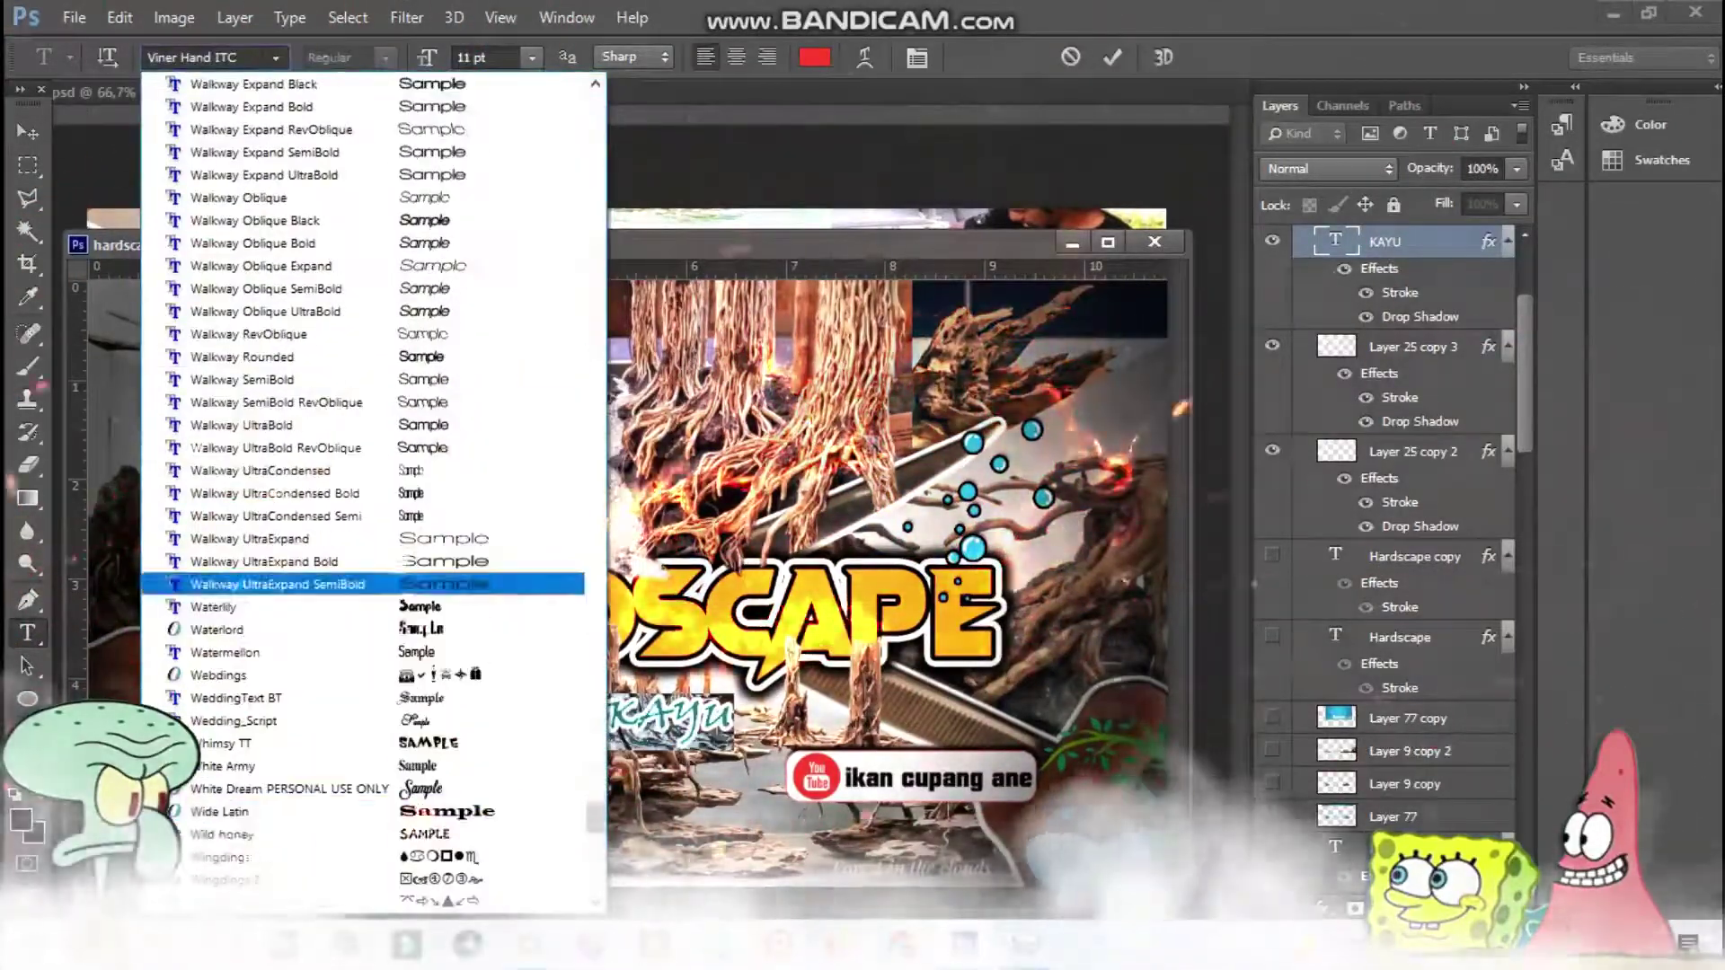
pyautogui.click(224, 578)
pyautogui.click(27, 131)
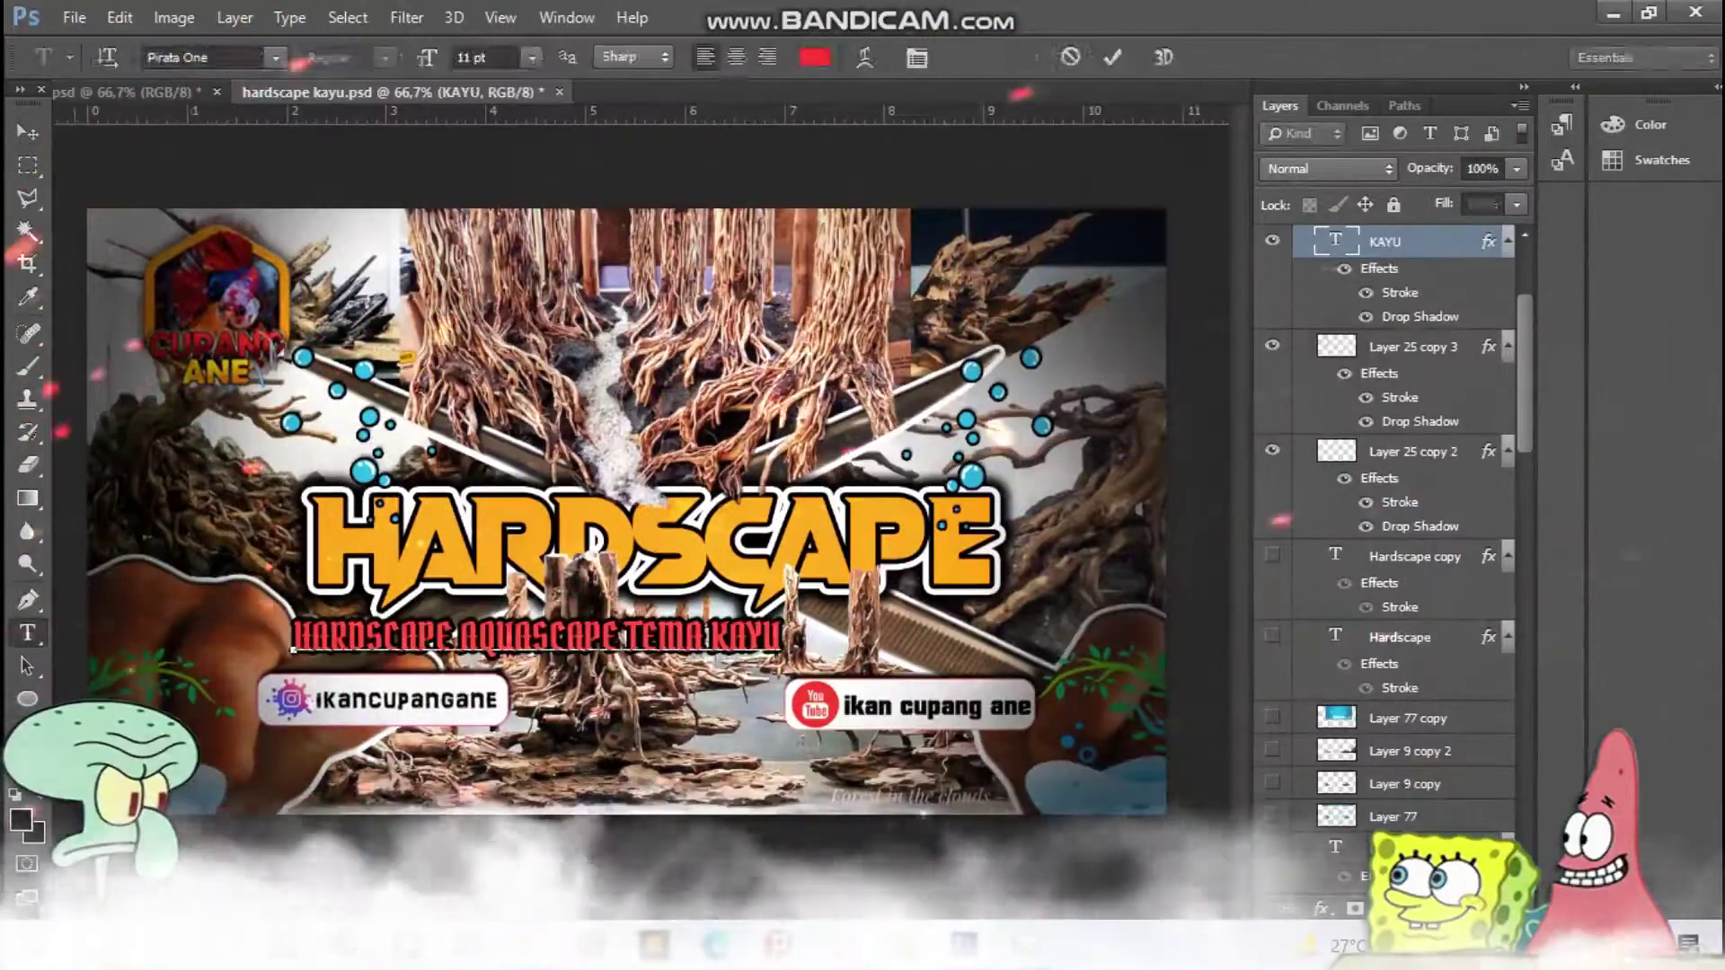
# Change the tagline to AQUASCAPE TEMA KAYU in Pirata One with 200 tracking and center it below the title.
pyautogui.click(1112, 56)
pyautogui.click(28, 131)
pyautogui.click(567, 17)
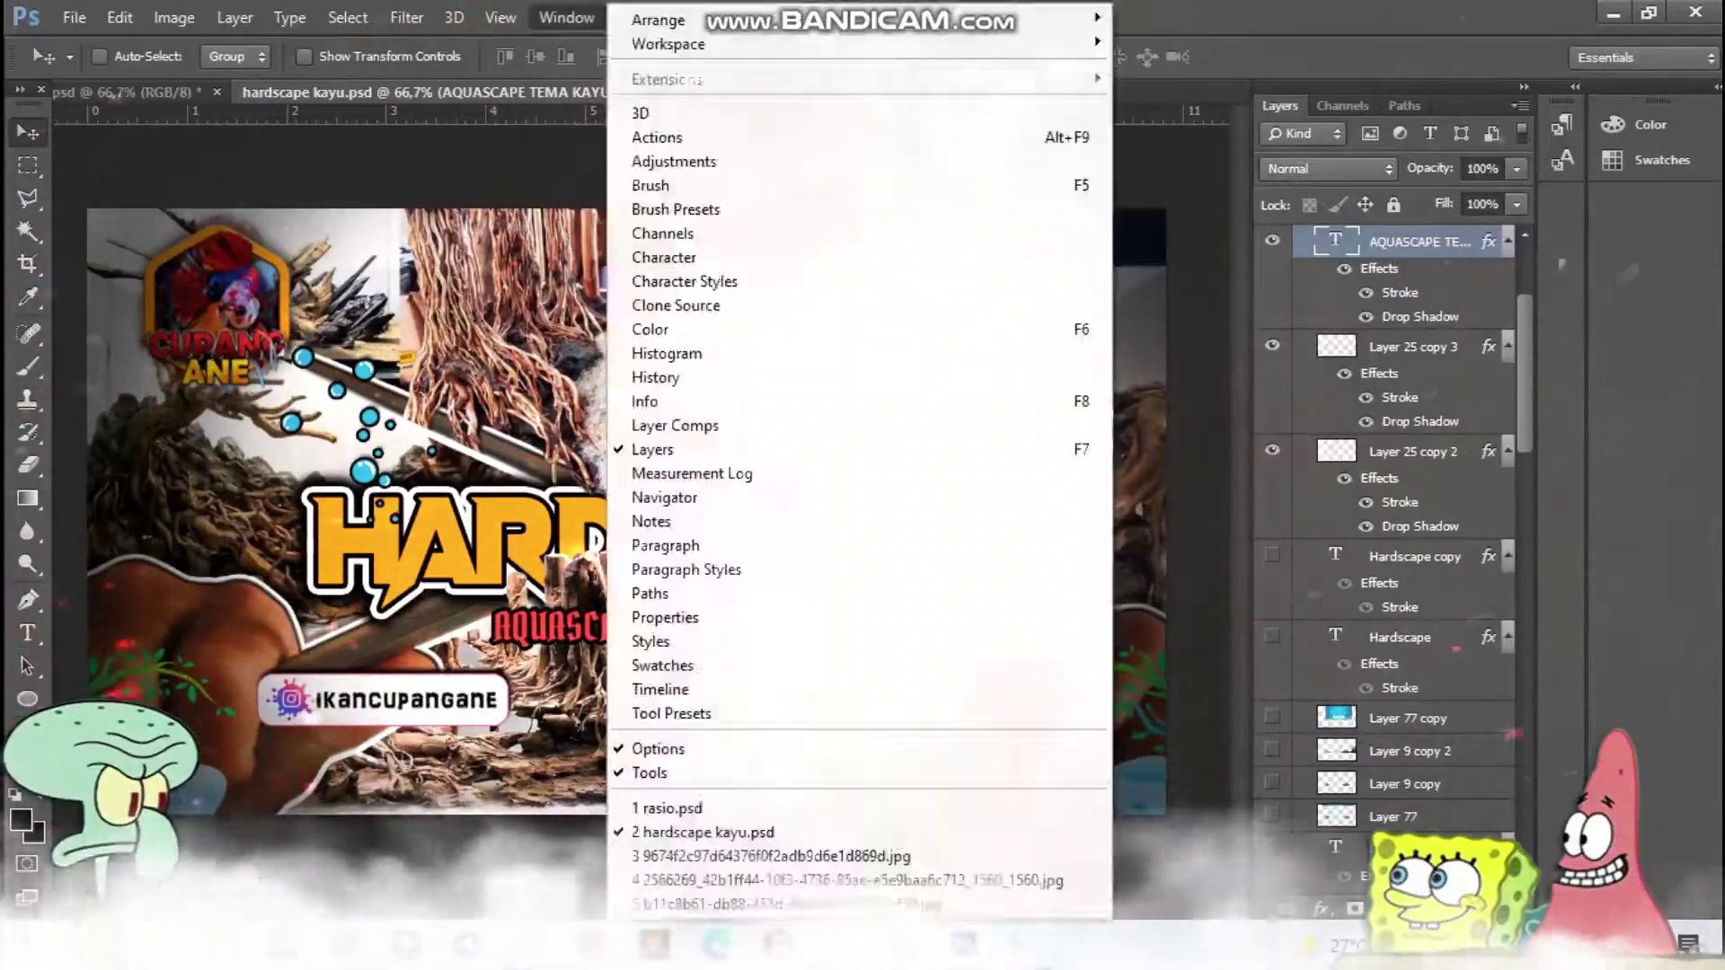
pyautogui.click(665, 545)
pyautogui.click(567, 17)
pyautogui.click(664, 257)
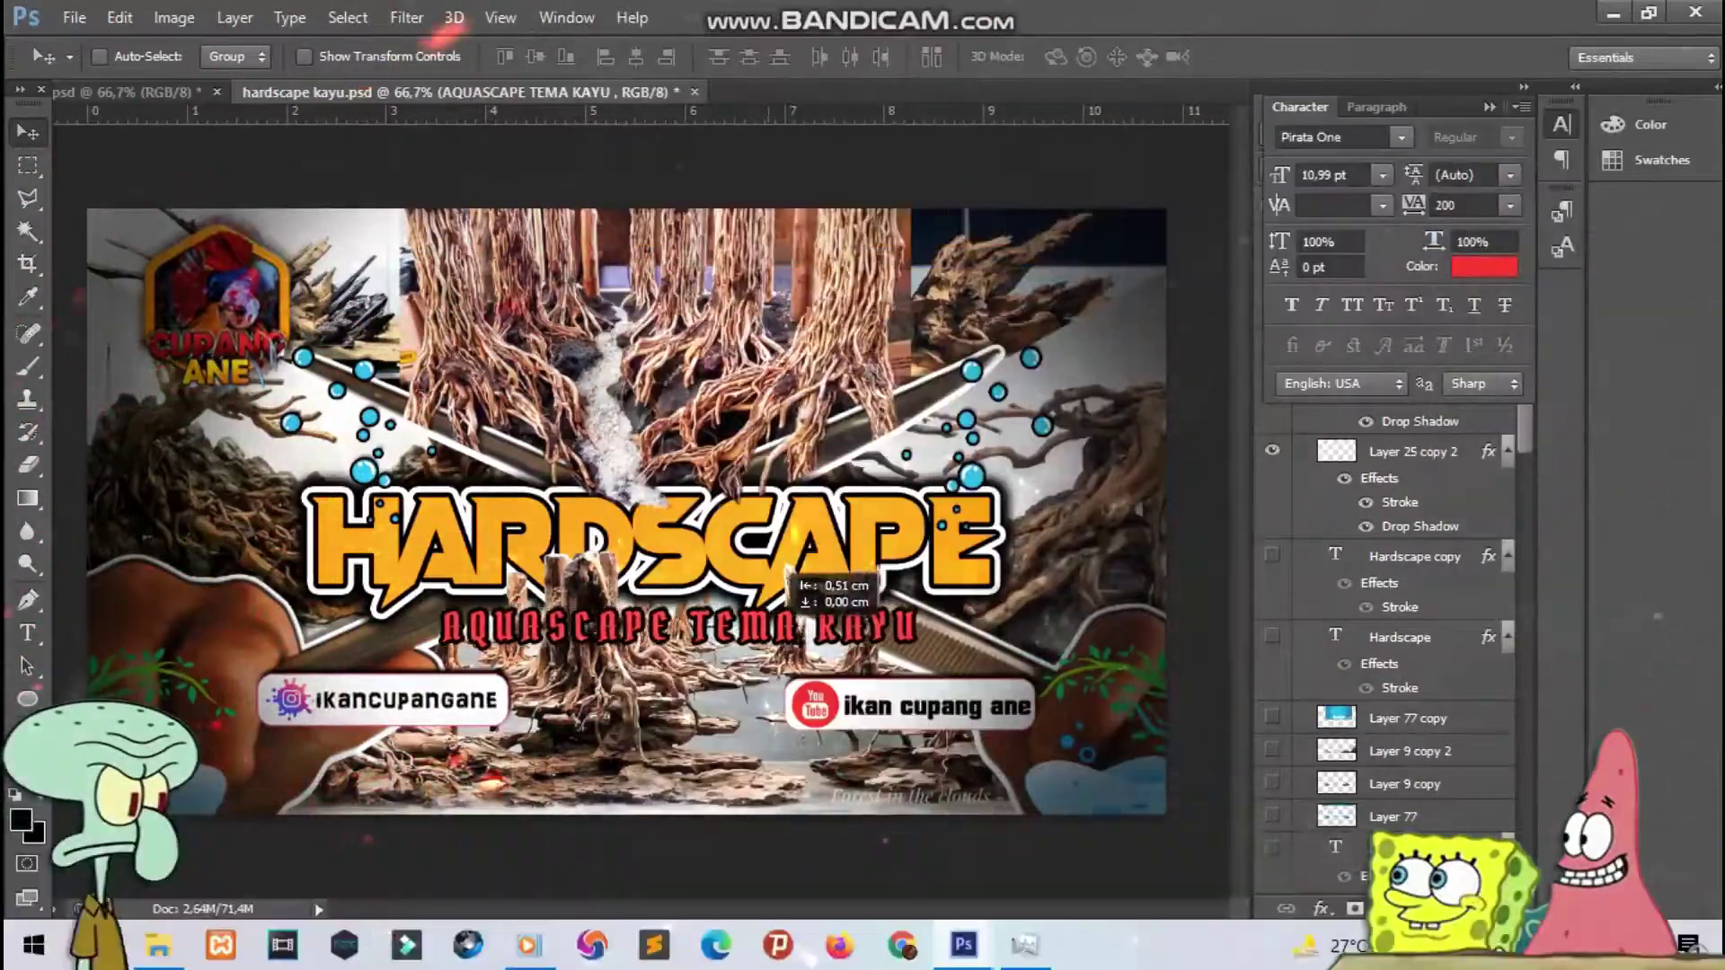
# Resize the AQUASCAPE TEMA KAYU tagline to 14,01 pt and recolor the word AQUASCAPE light blue.
pyautogui.click(1382, 174)
pyautogui.click(1375, 463)
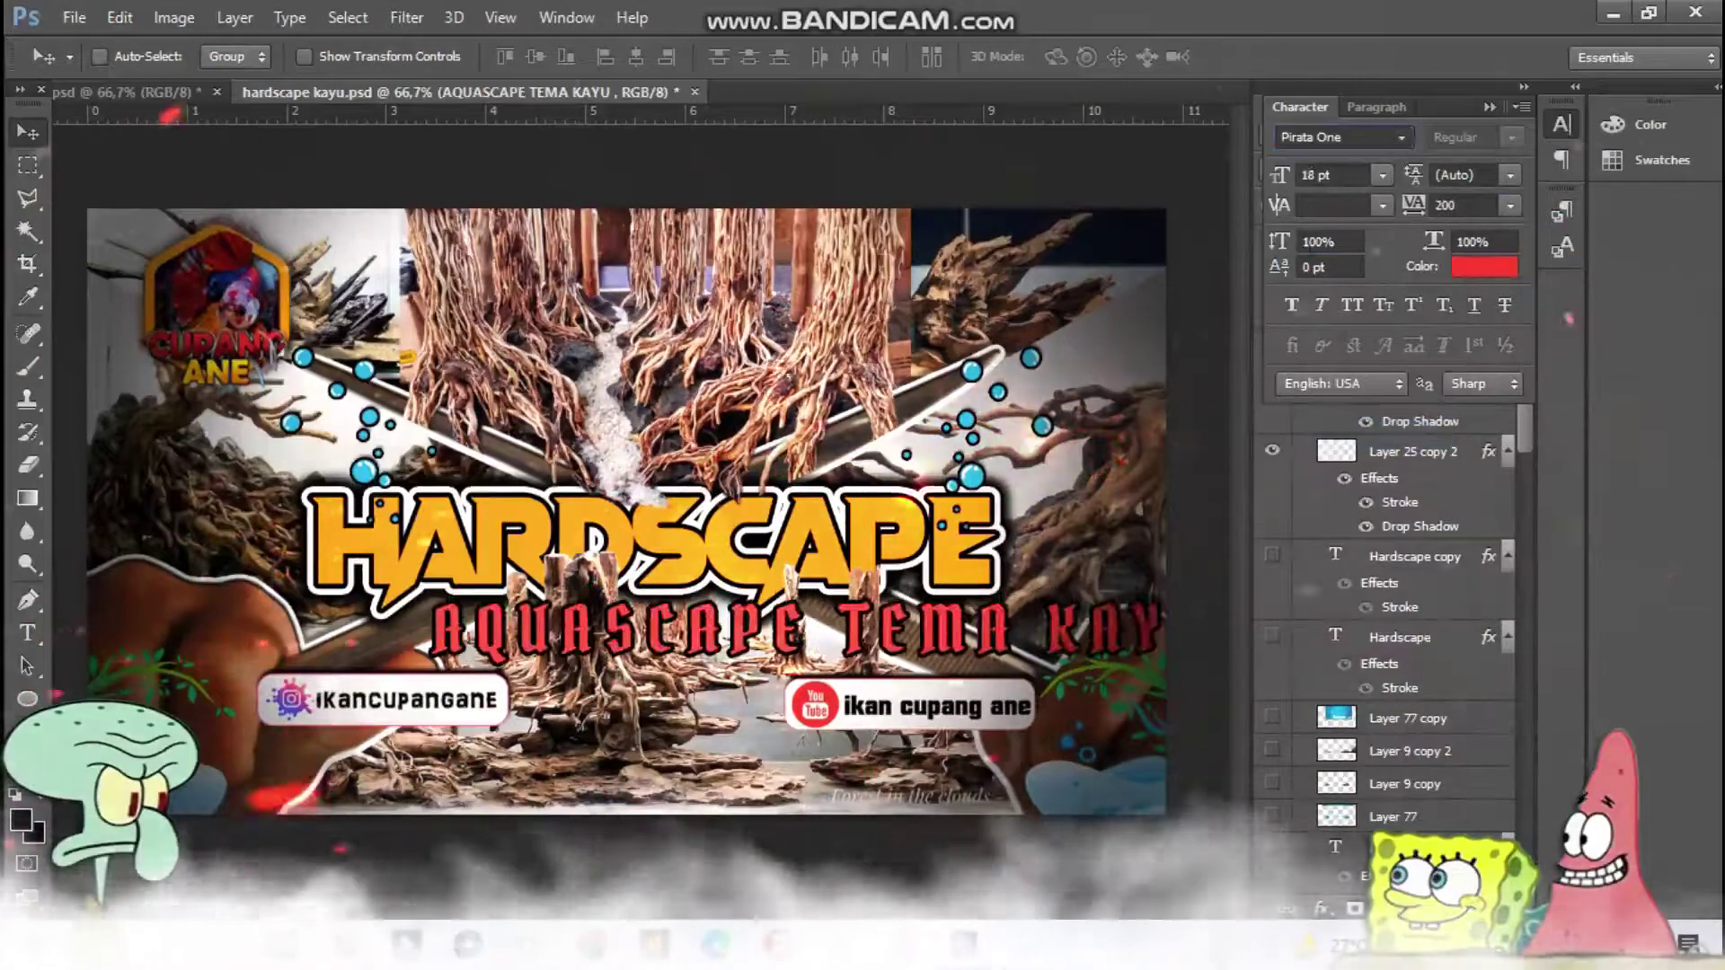
pyautogui.click(1484, 266)
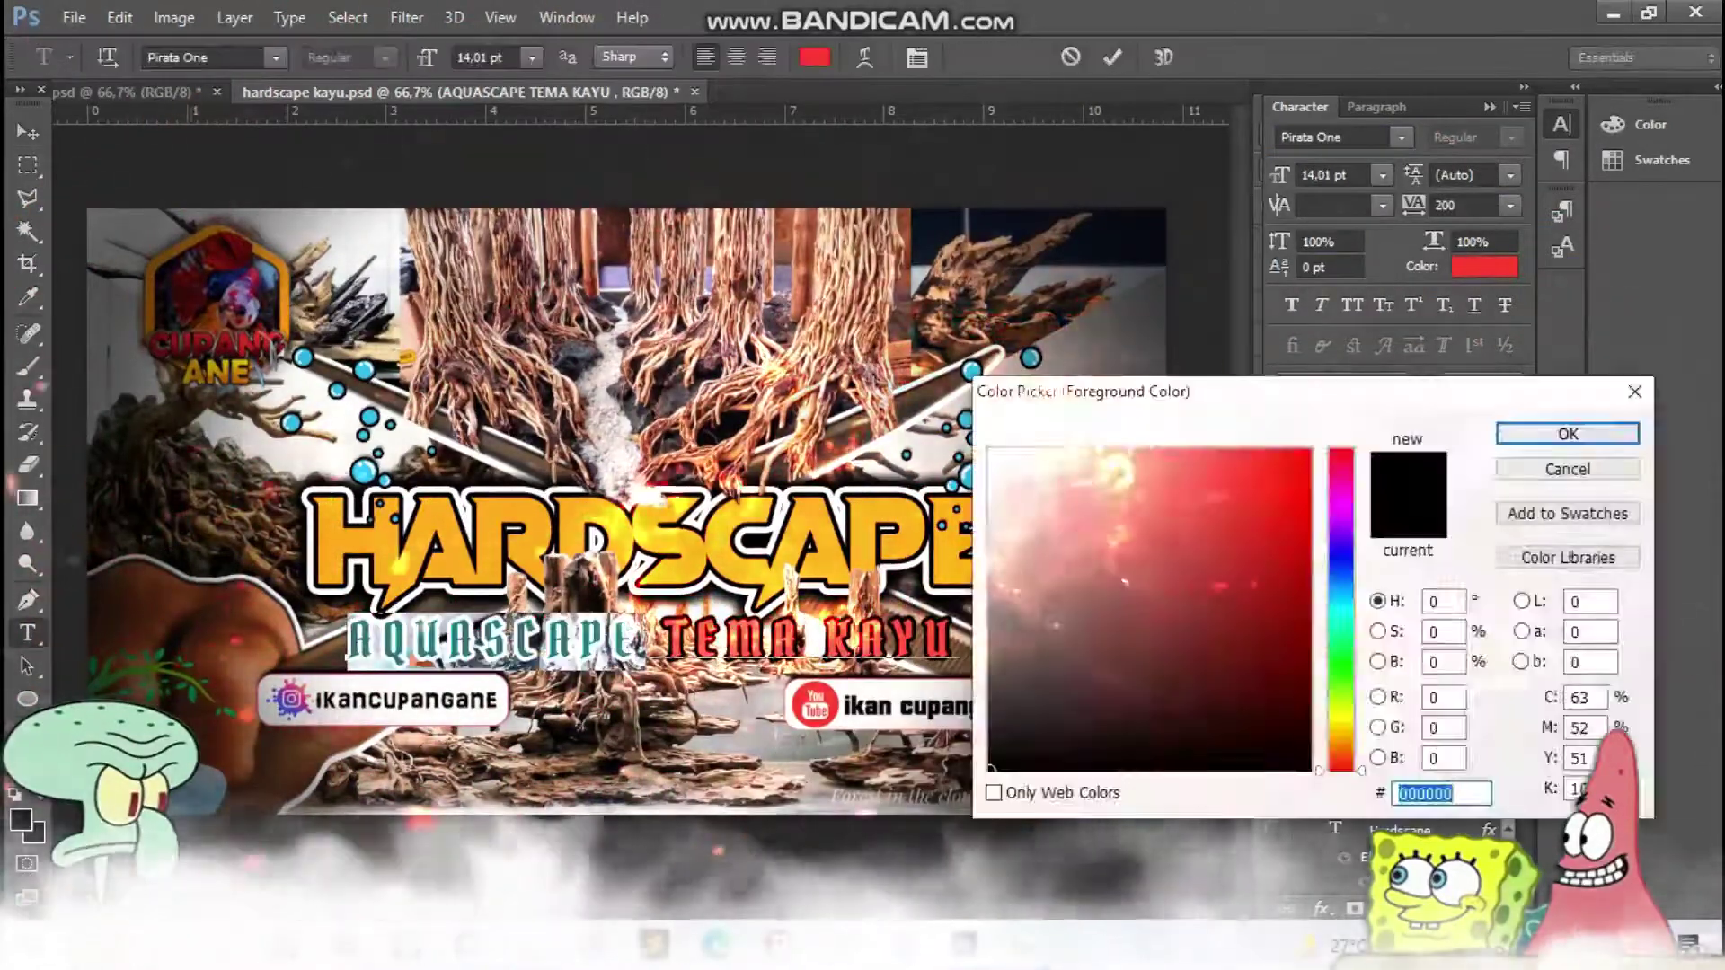
pyautogui.click(1540, 431)
# Add Inner Shadow and Bevel & Emboss effects to the Hardscape copy 2 text layer, and hide its bevel.
pyautogui.scroll(-5, 1393, 629)
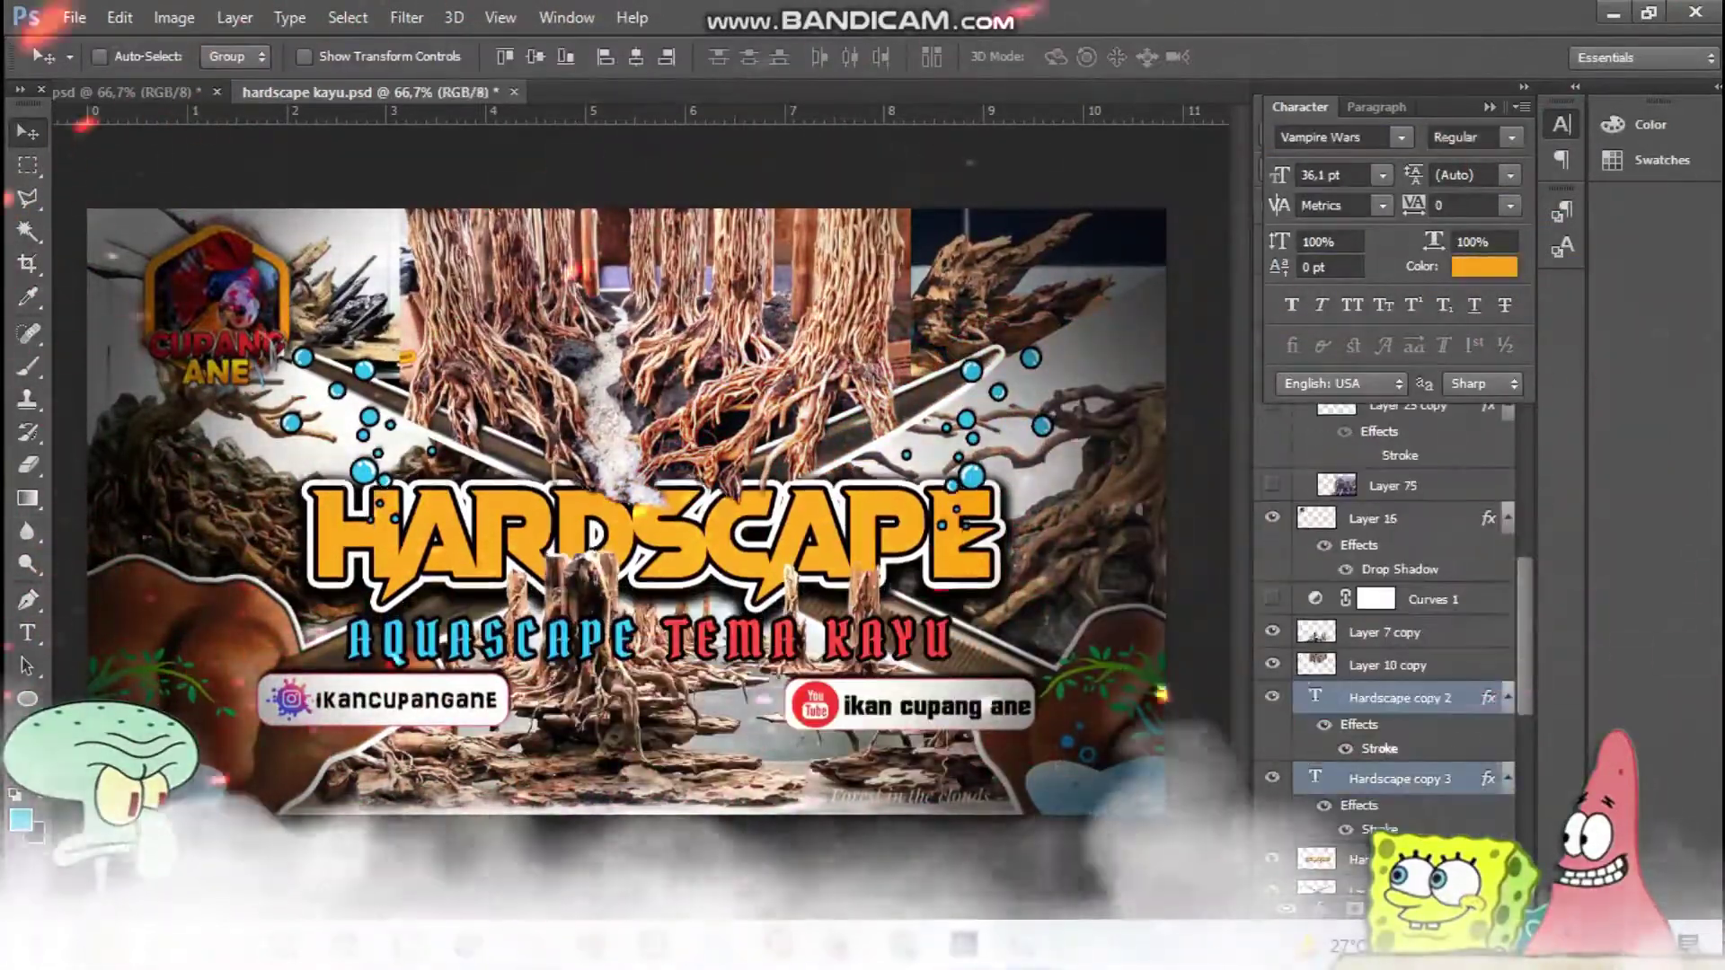
pyautogui.click(779, 776)
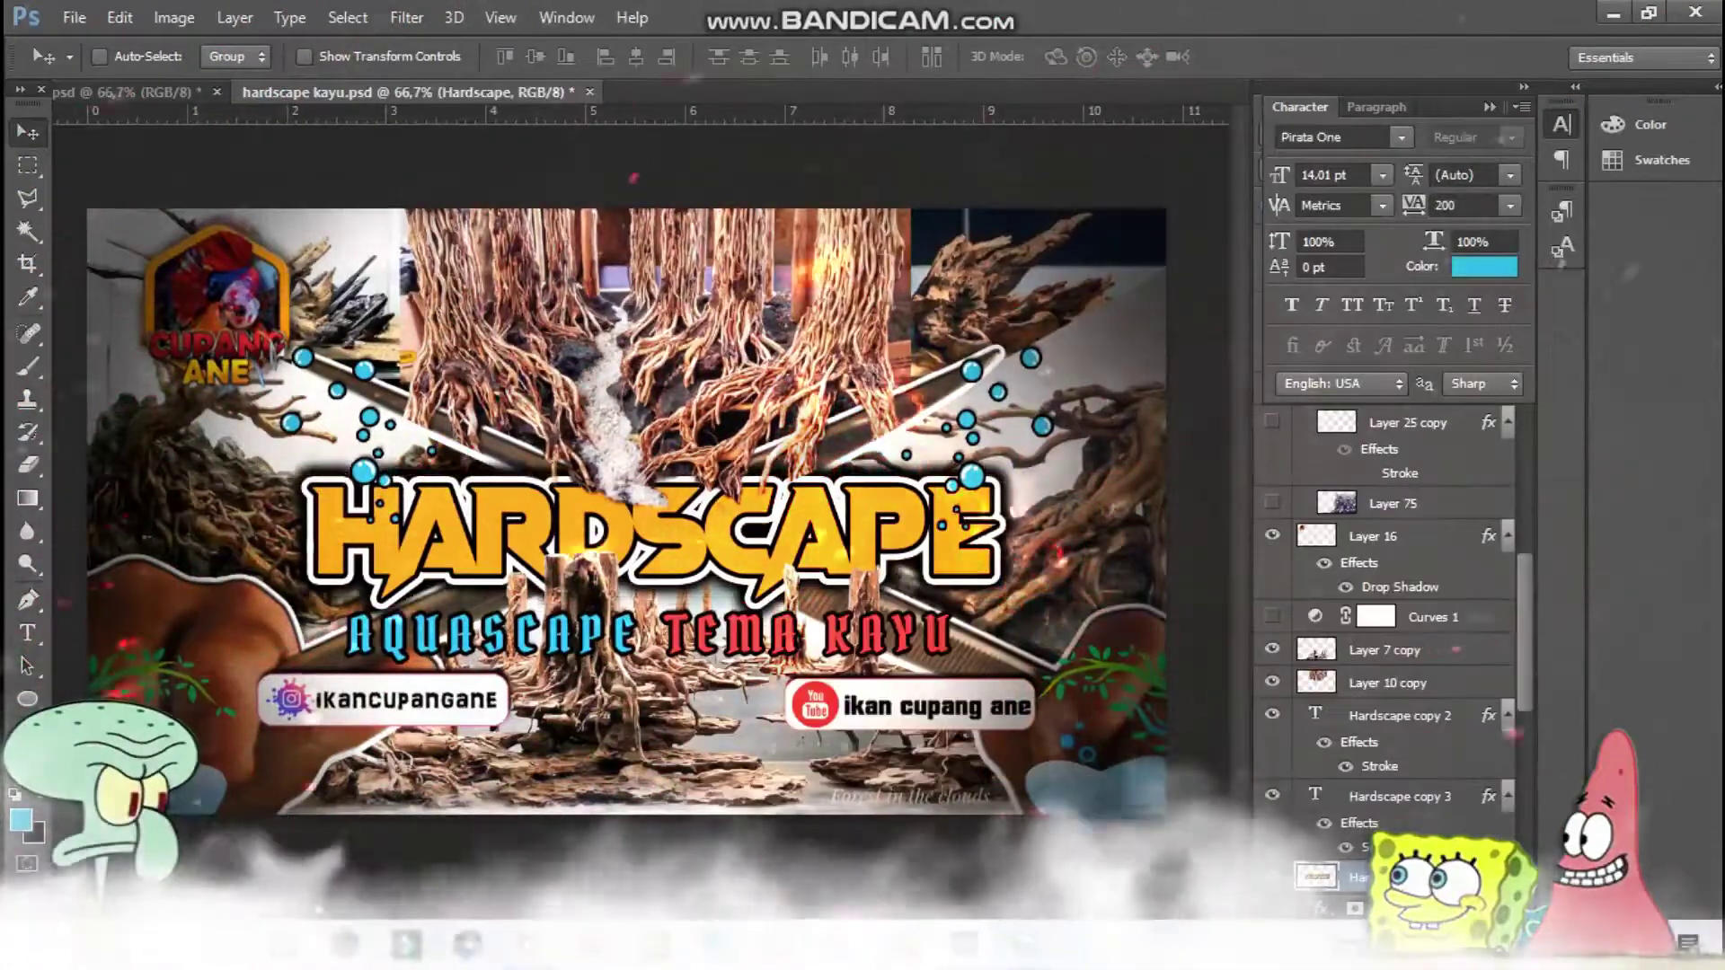
pyautogui.click(838, 738)
pyautogui.rightClick(849, 738)
pyautogui.click(907, 134)
pyautogui.click(1046, 466)
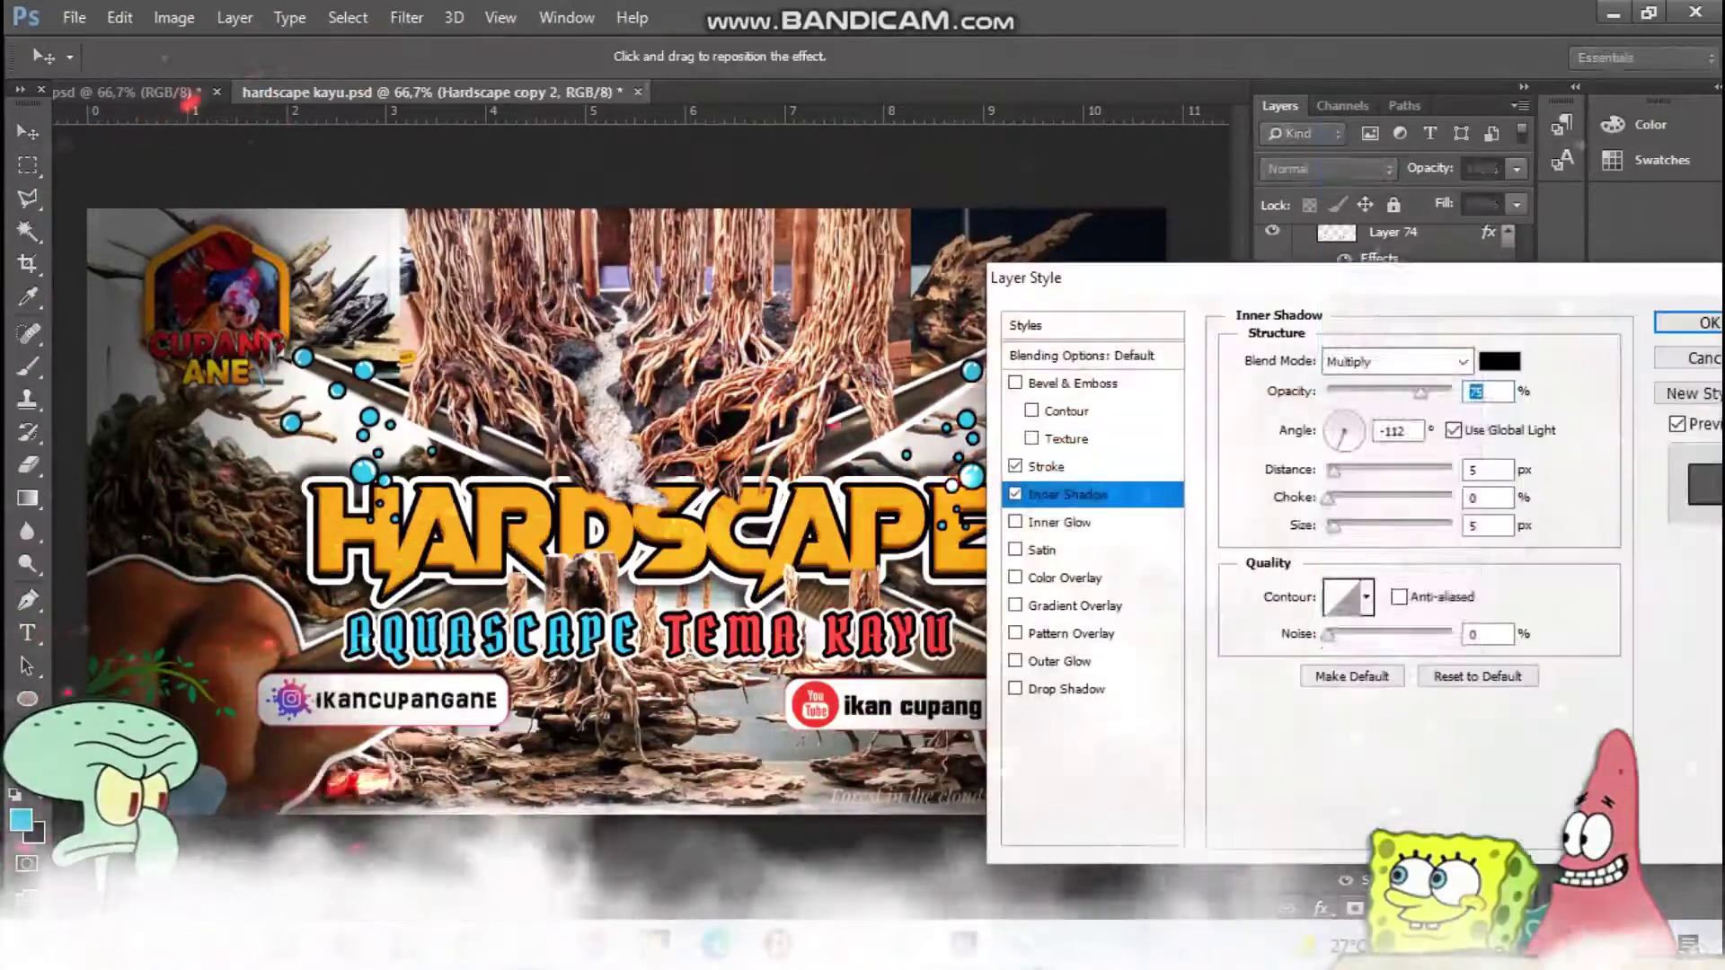
pyautogui.click(1073, 383)
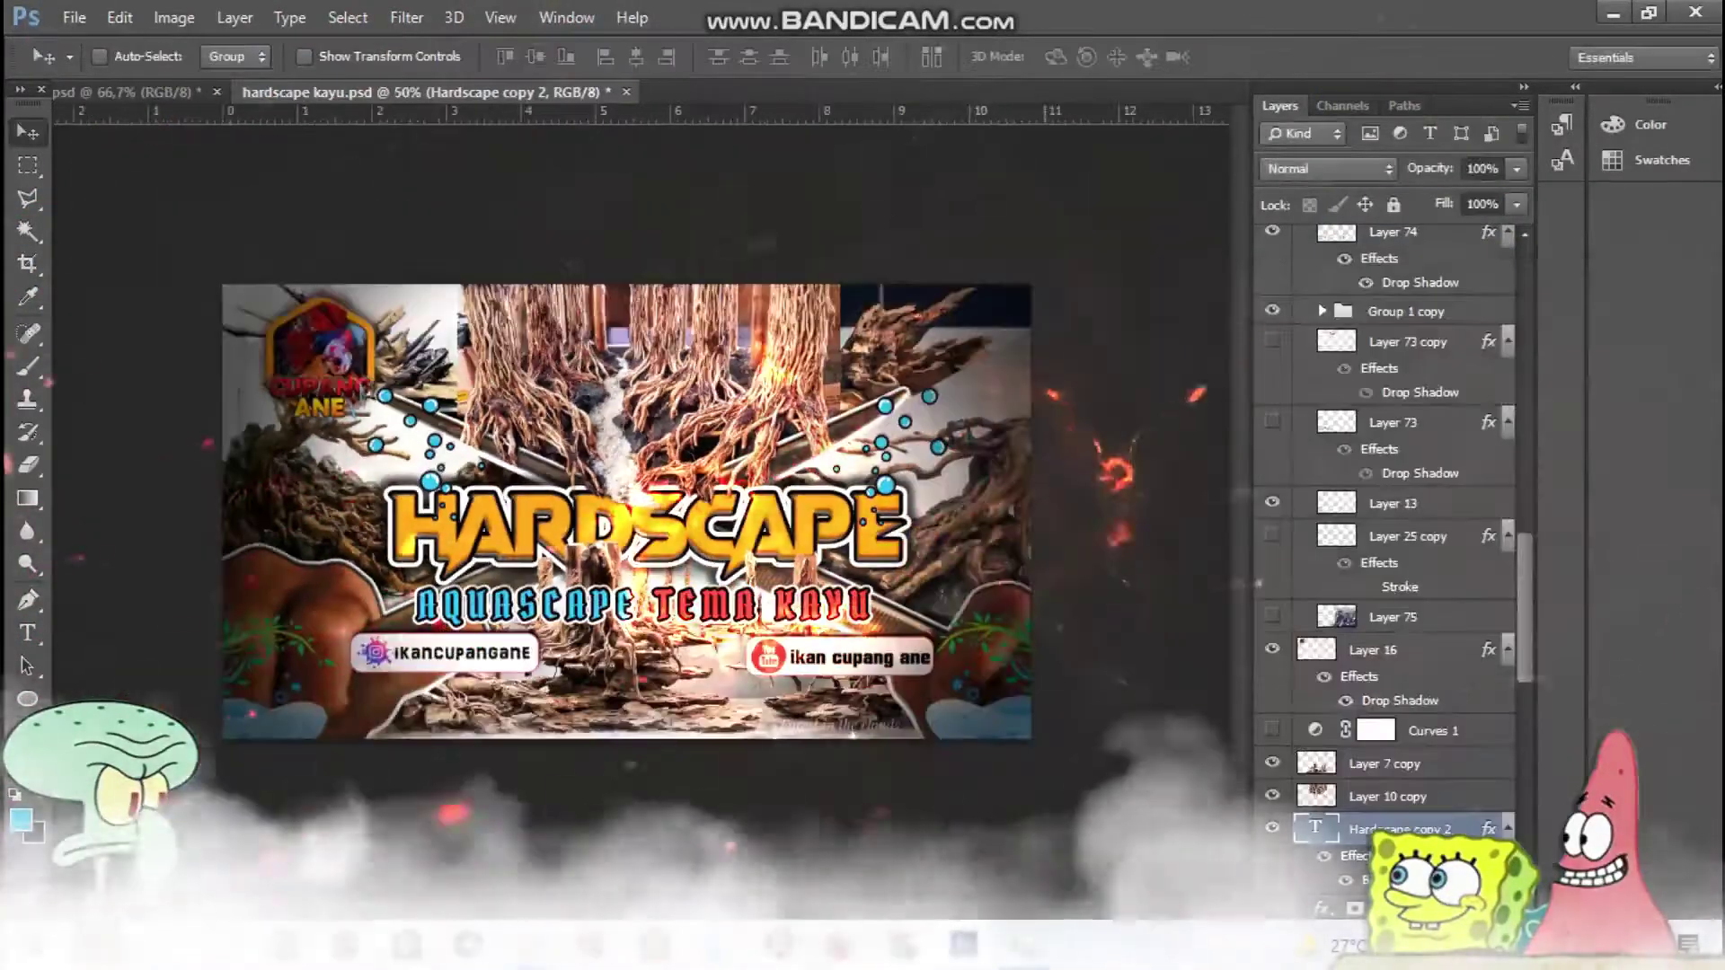
pyautogui.scroll(-5, 1388, 539)
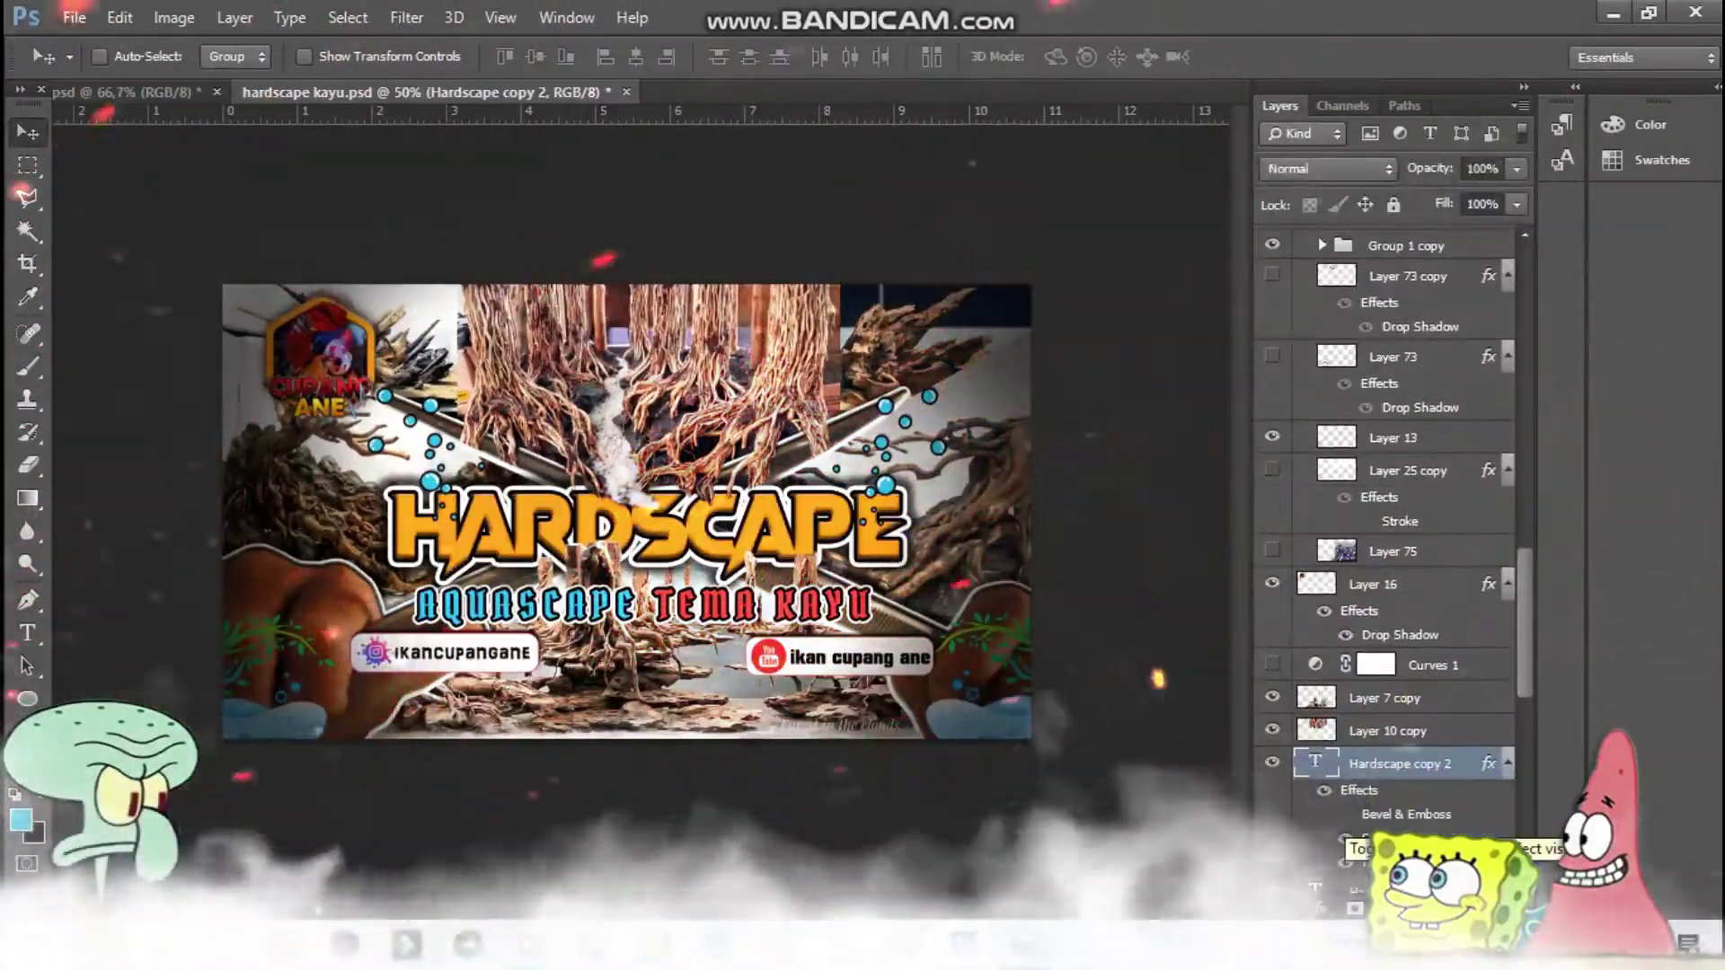
# Clean up the root ends of Layer 10 copy over the title with a 36 px eraser.
pyautogui.press('z')
pyautogui.hotkey('ctrl', '+')
pyautogui.hotkey('ctrl', '+')
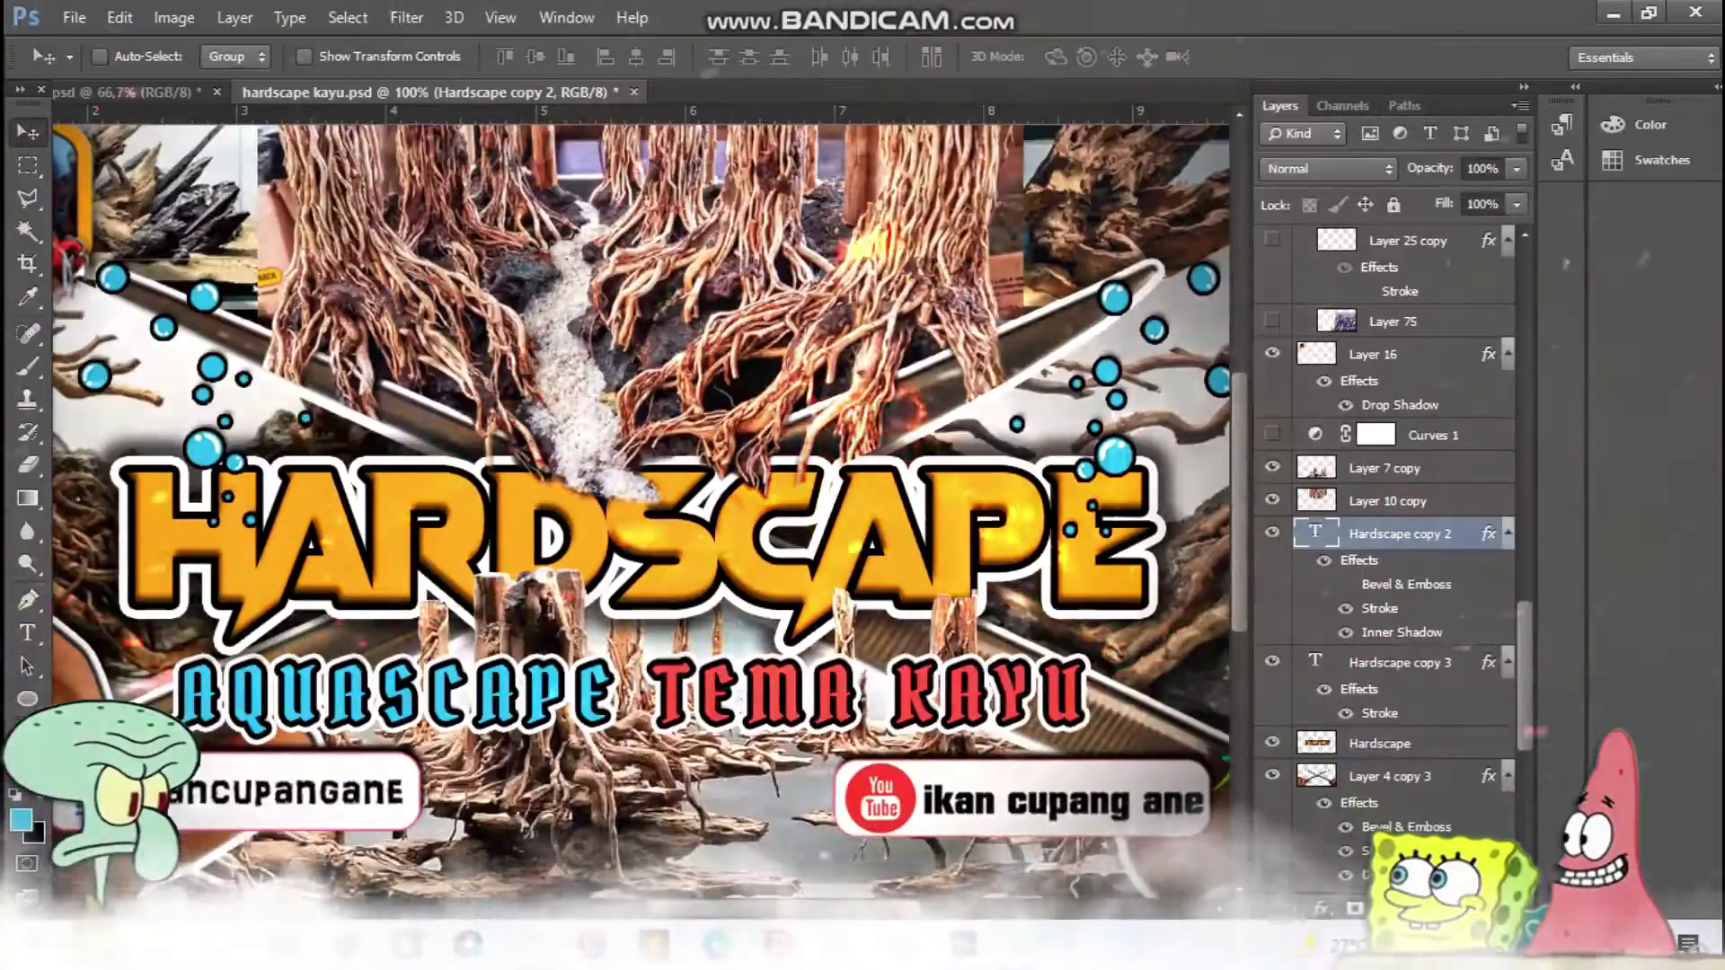
pyautogui.click(1389, 500)
pyautogui.press('e')
pyautogui.rightClick(804, 510)
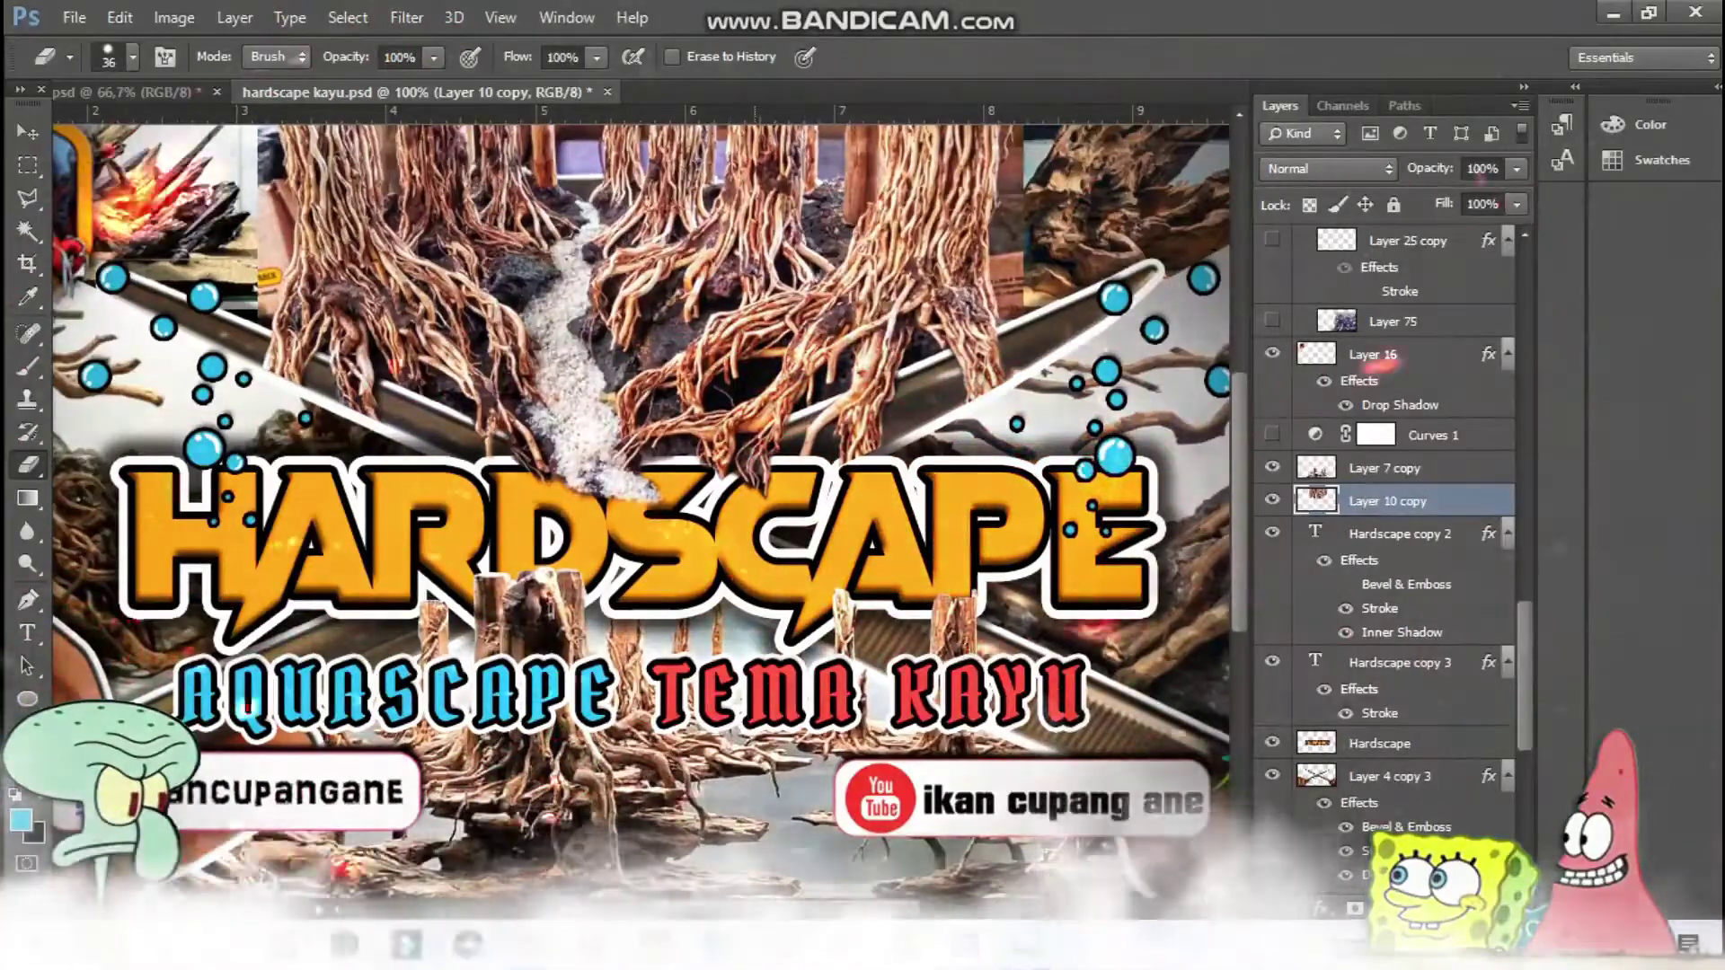
# Try short black accent strokes on the letter H with a 5 px brush on a new layer, and hide that layer.
pyautogui.press('z')
pyautogui.hotkey('ctrl', '0')
pyautogui.hotkey('ctrl', '+')
pyautogui.hotkey('ctrl', '+')
pyautogui.hotkey('ctrl', 'shift', 'alt', 'n')
pyautogui.hotkey('ctrl', ']')
pyautogui.click(292, 516)
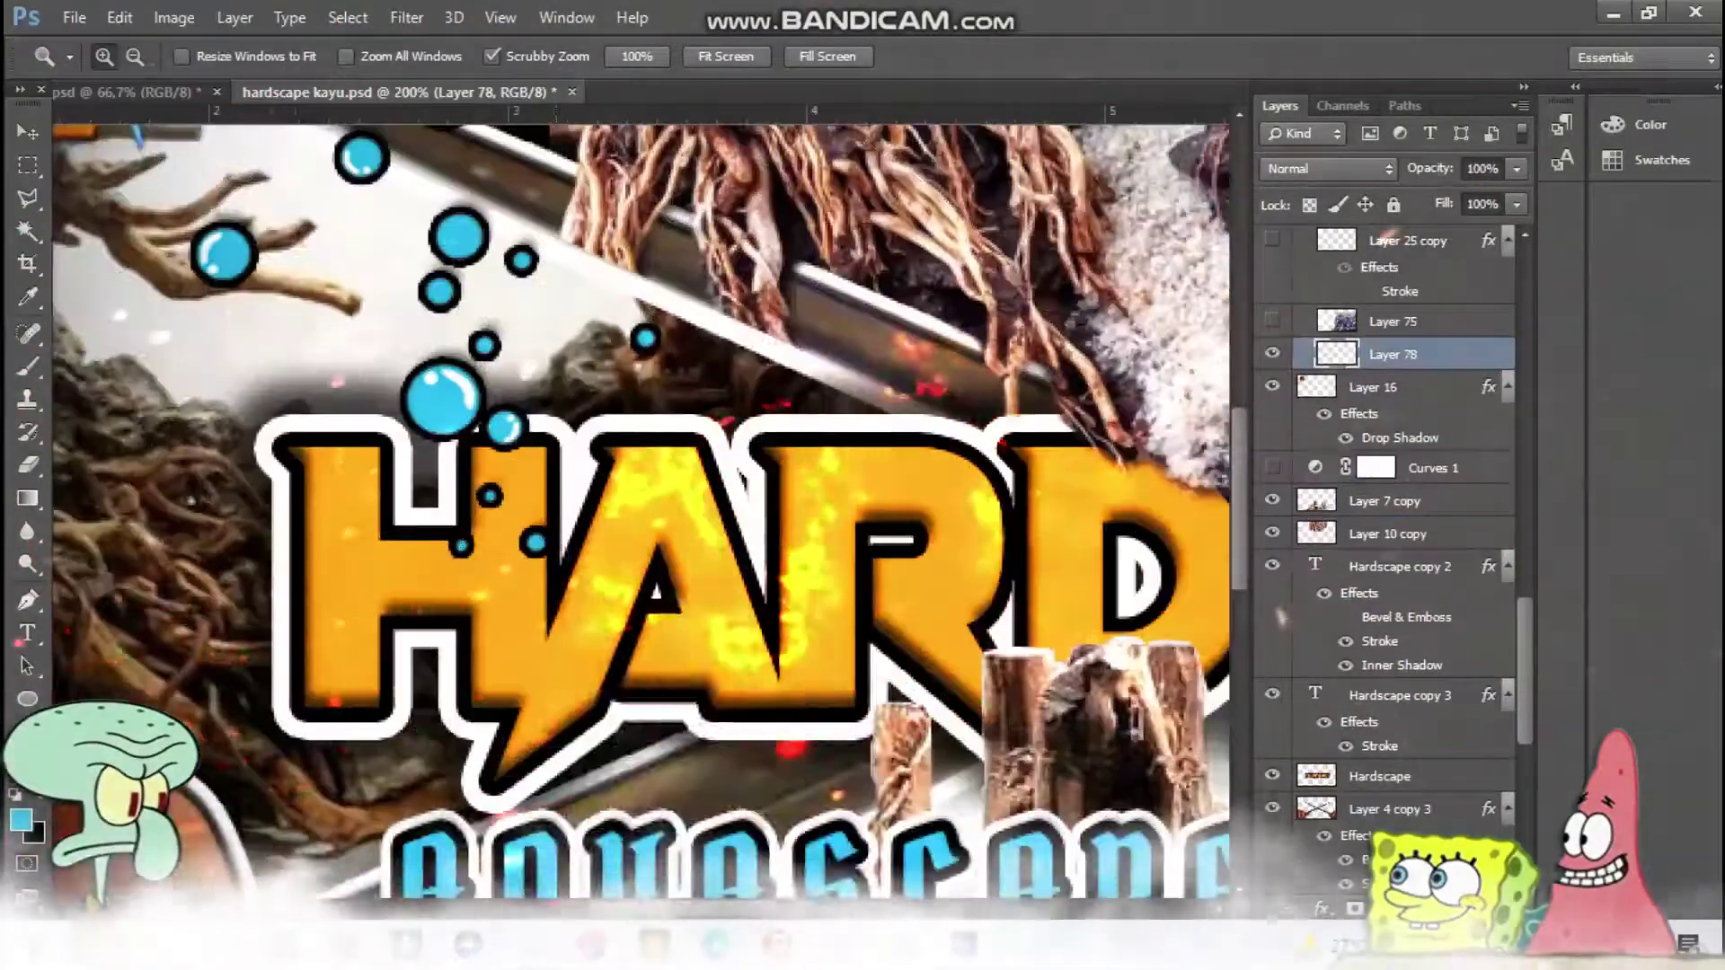
pyautogui.press('b')
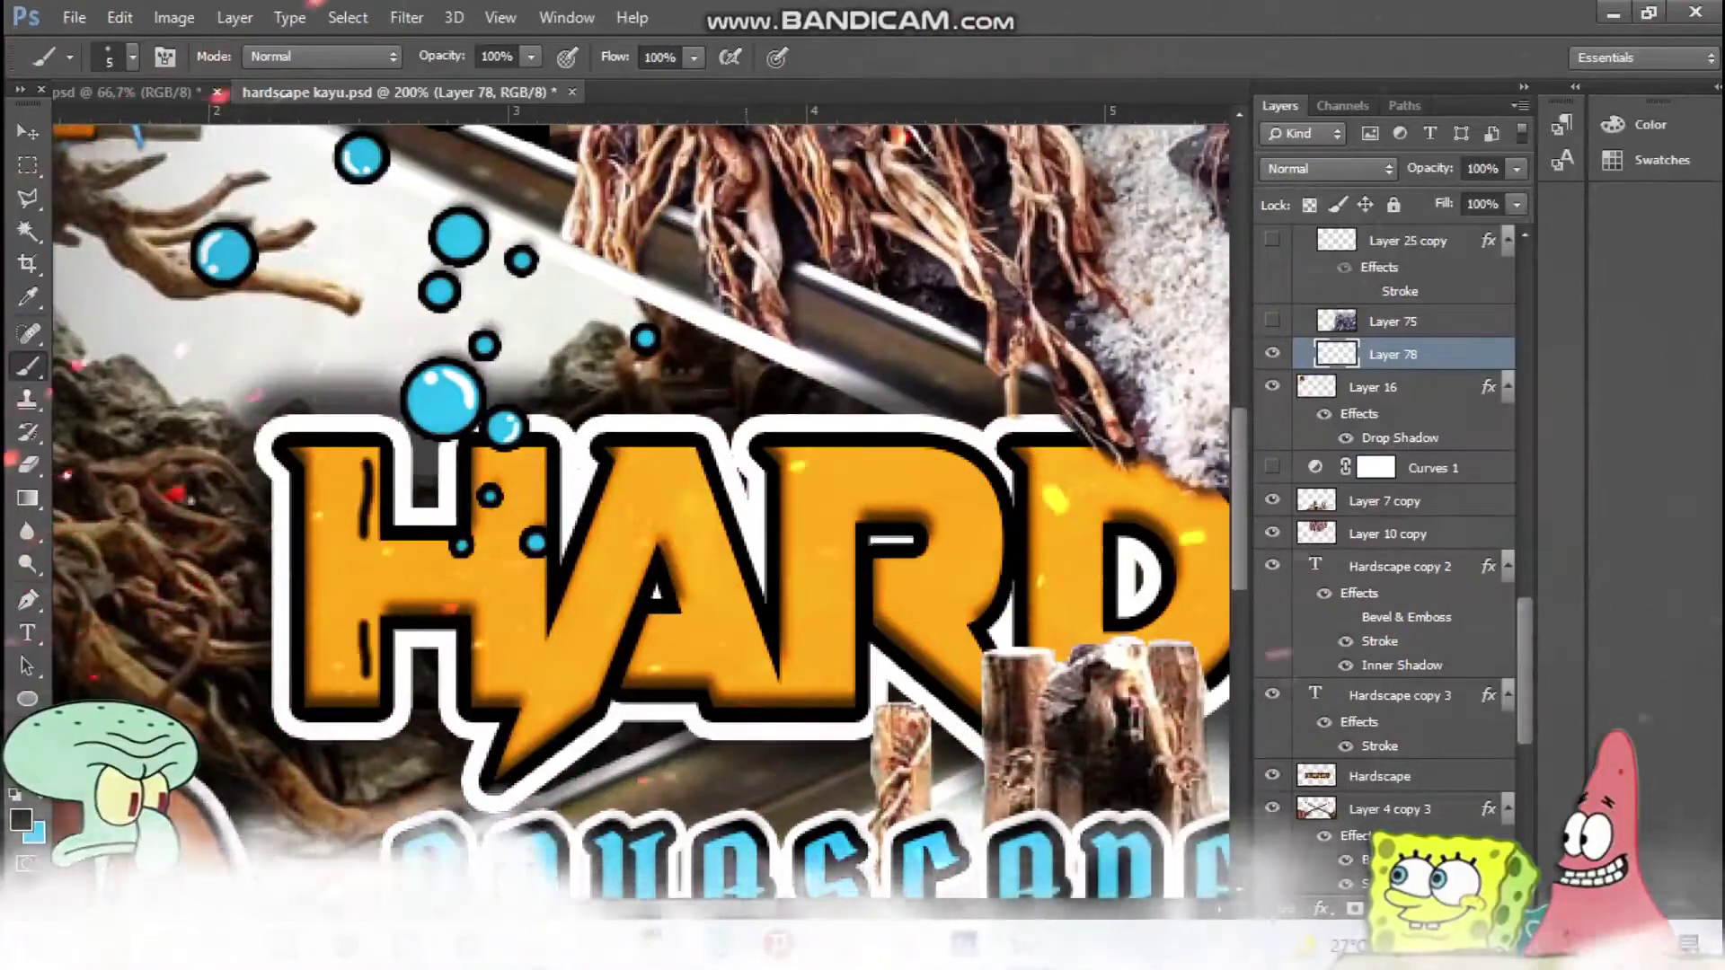
pyautogui.hotkey('ctrl', '0')
pyautogui.click(1272, 354)
# Create a black vignette on a new top layer, erasing its center with a 411 px eraser and setting 73% fill and 68% opacity.
pyautogui.press('v')
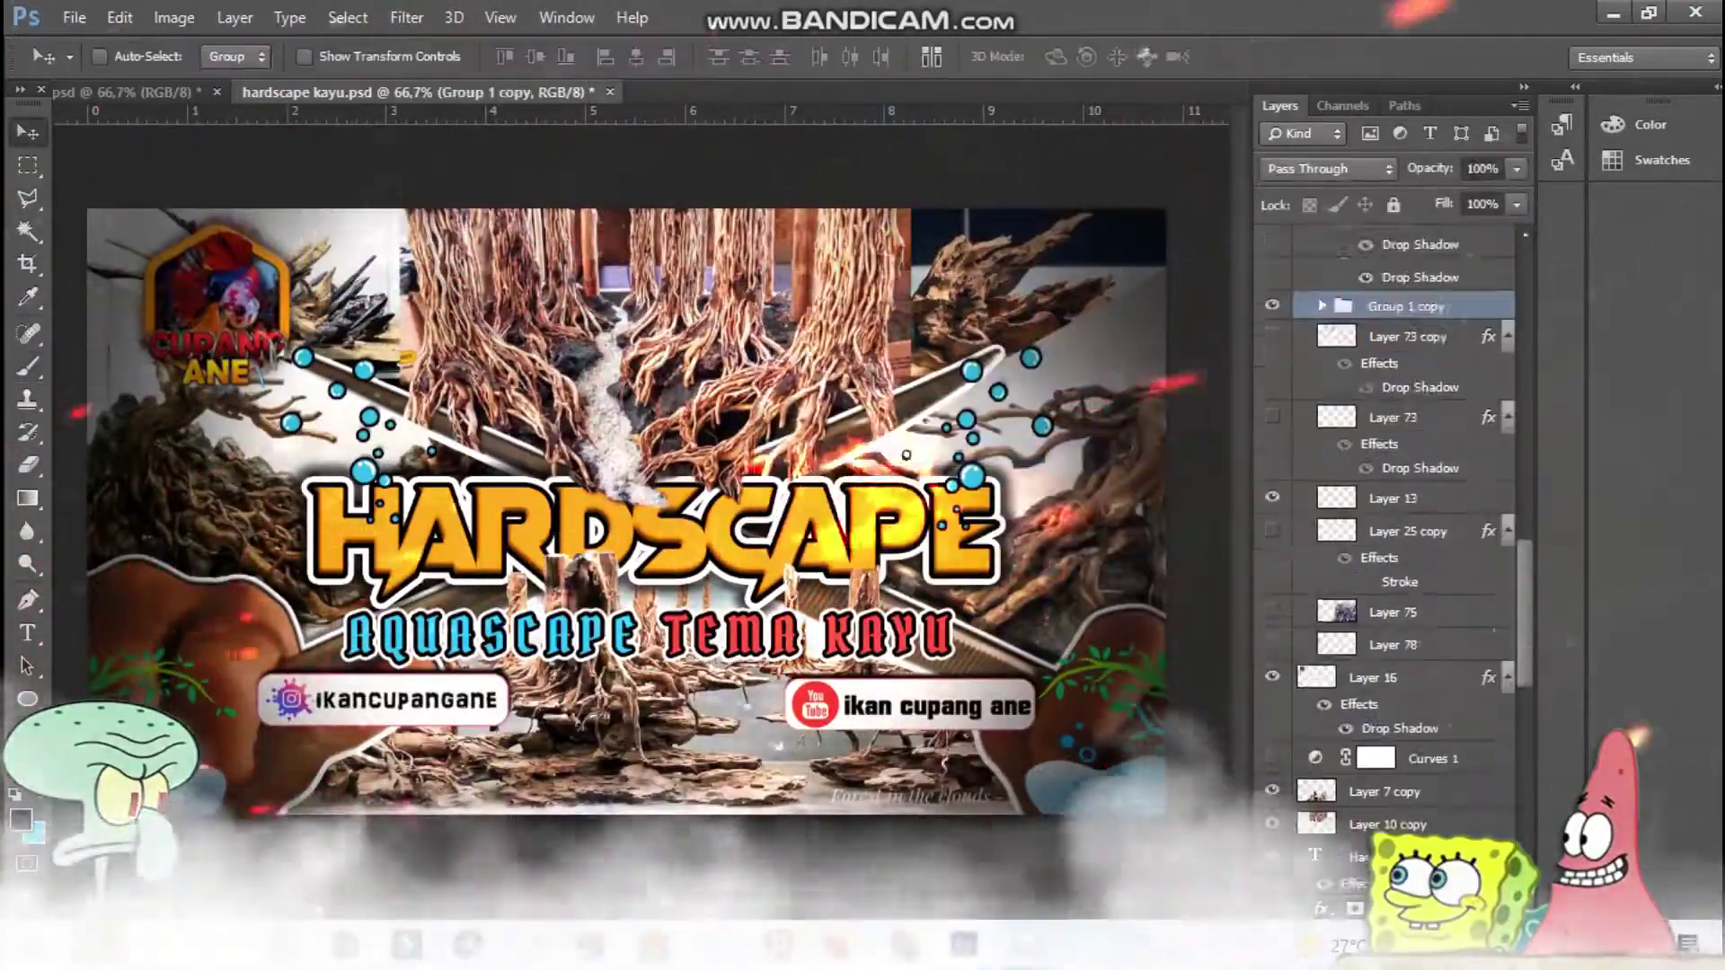
pyautogui.hotkey('ctrl', 'shift', 'alt', 'n')
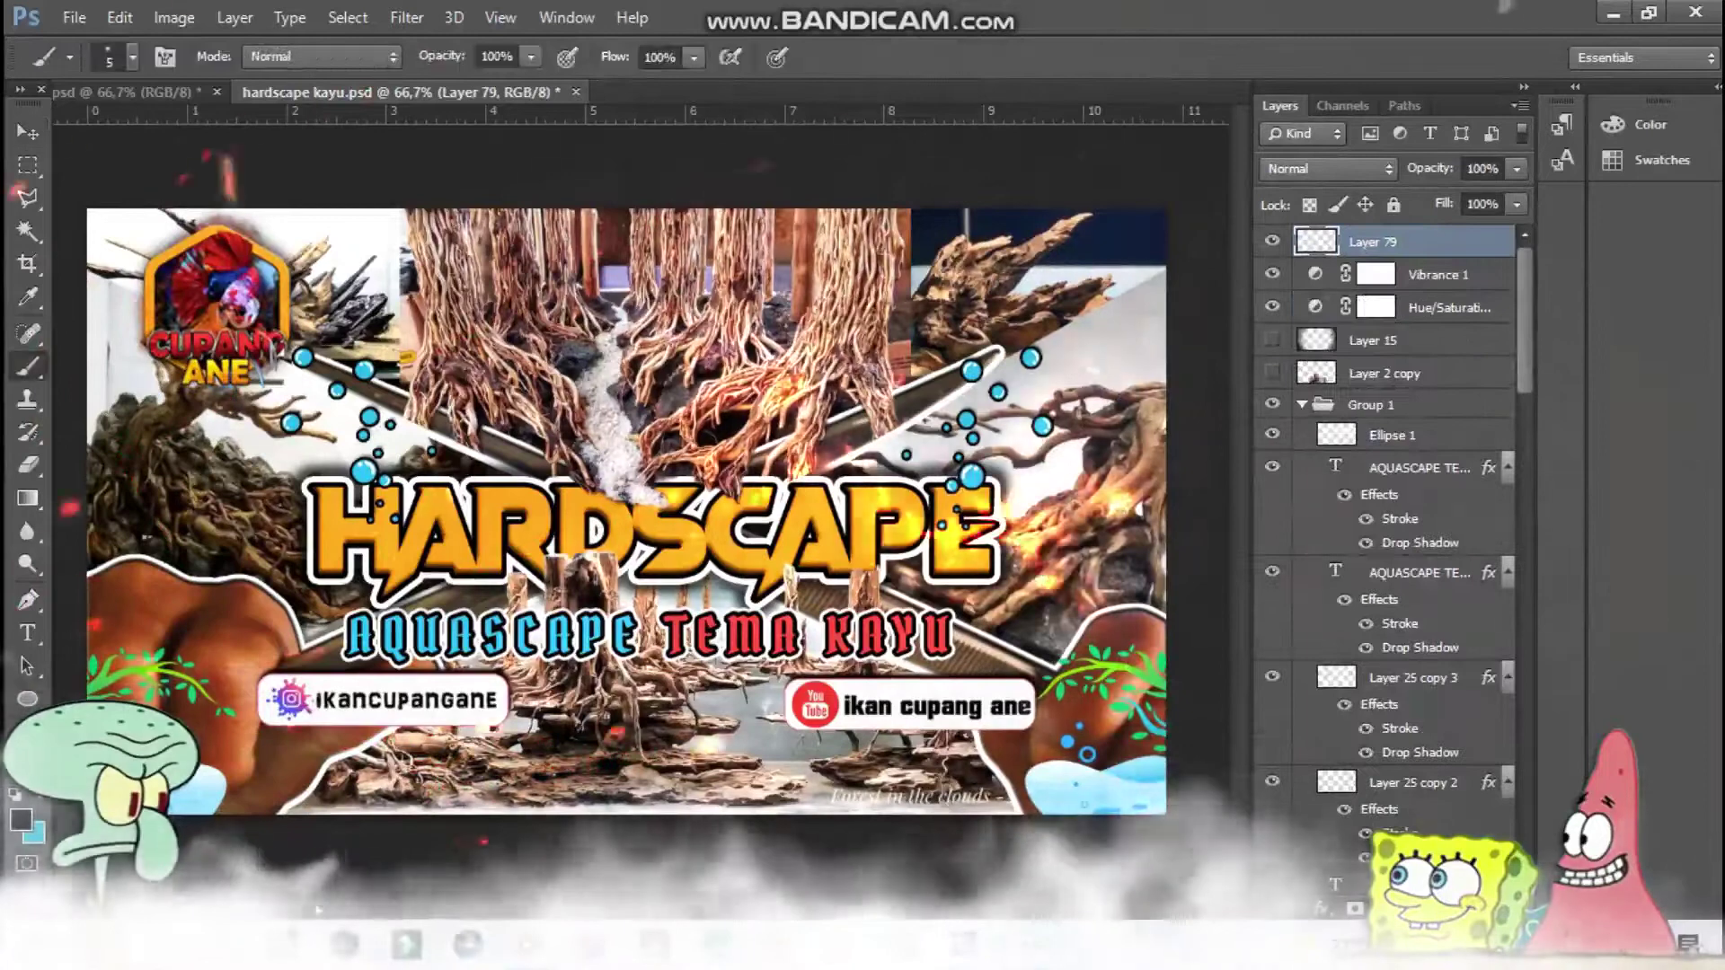
pyautogui.hotkey('alt', 'BackSpace')
pyautogui.rightClick(866, 539)
pyautogui.click(618, 520)
pyautogui.moveTo(618, 519); pyautogui.dragTo(405, 341)
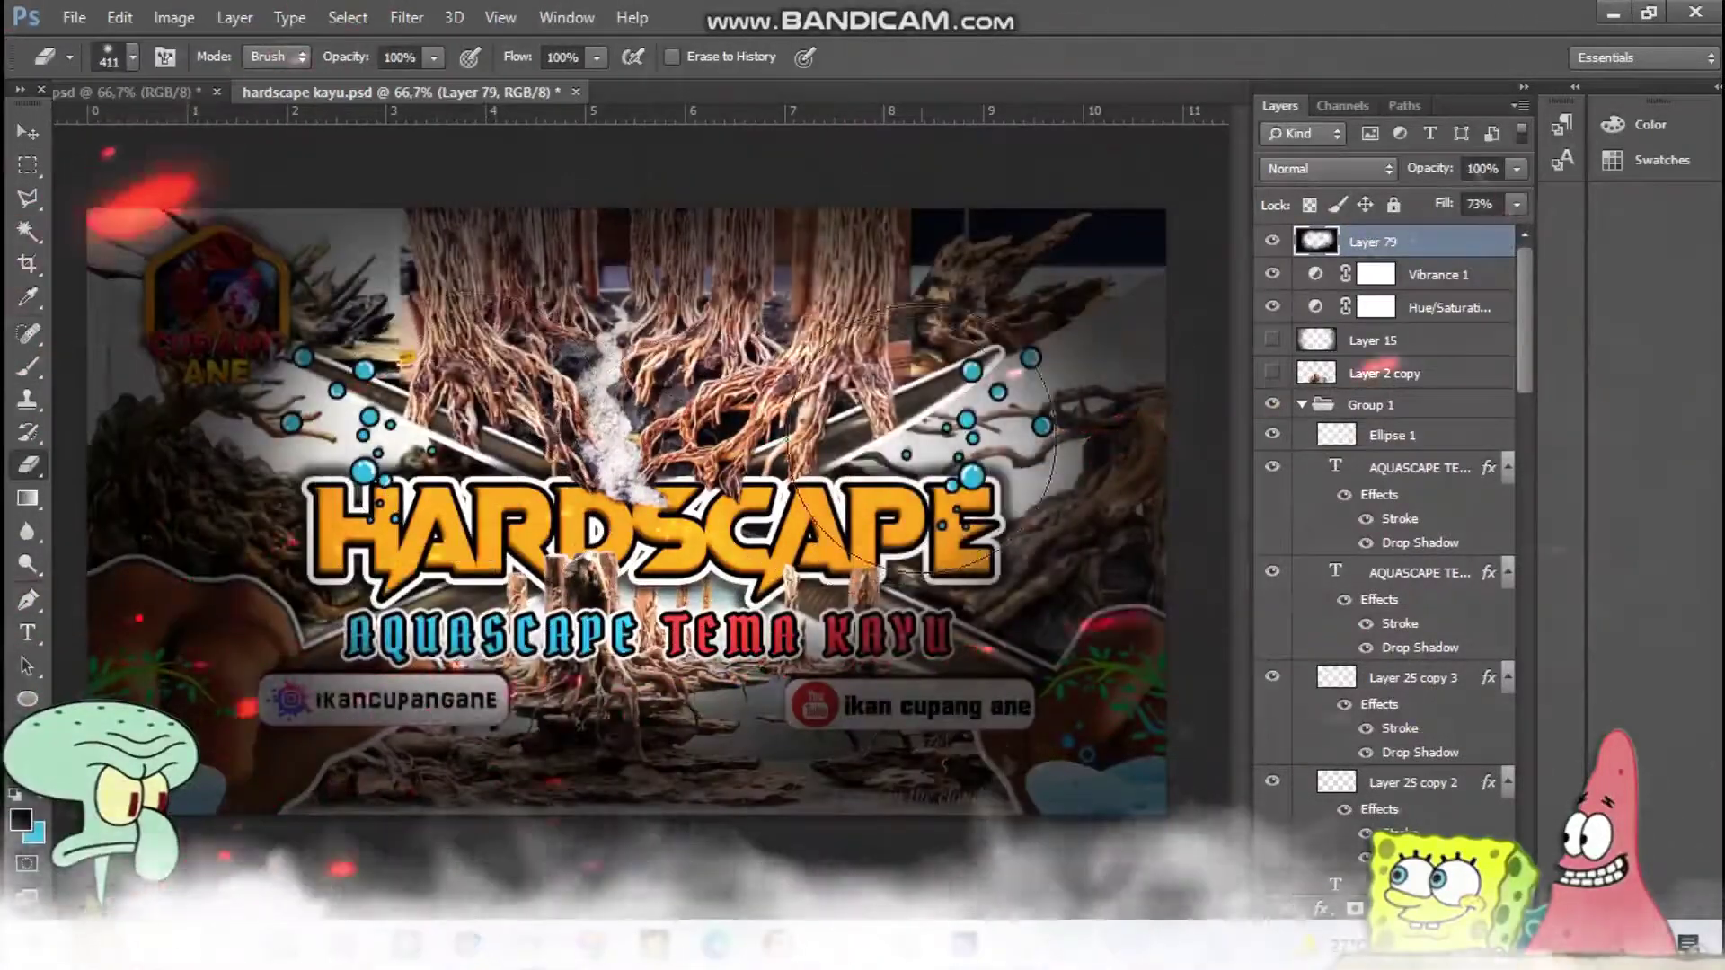
pyautogui.press('v')
pyautogui.press('6')
pyautogui.press('8')
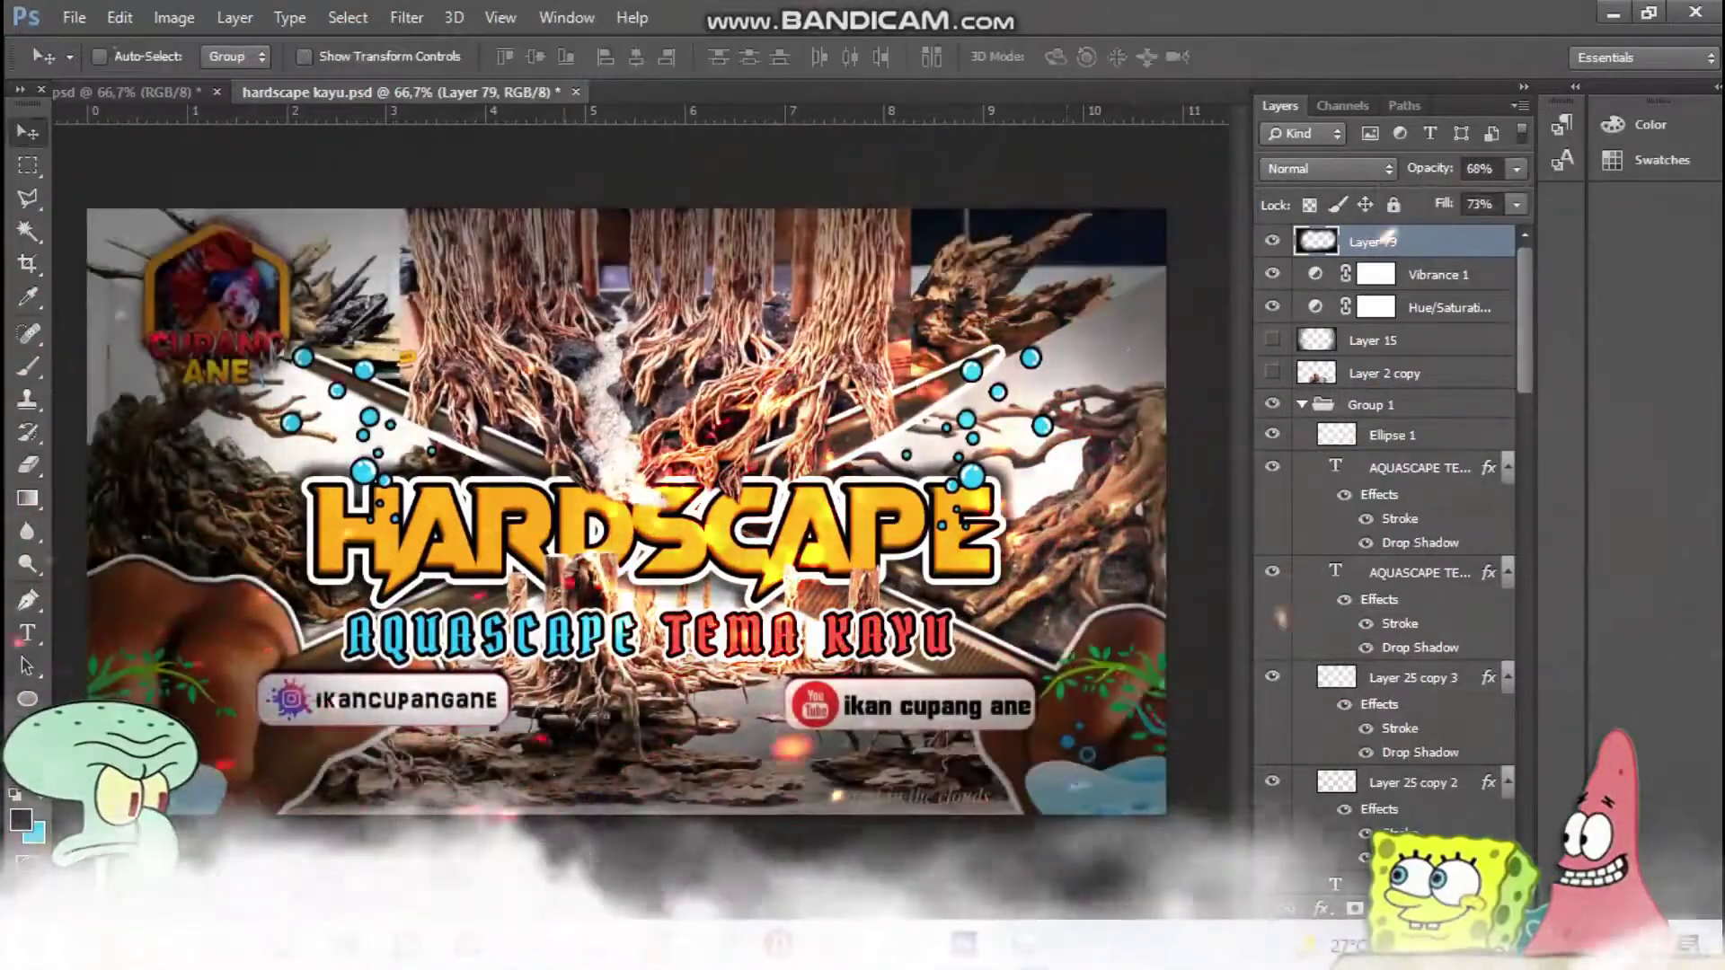
# Paint a thin white vertical divider along the right edge of the center driftwood photo on a new layer above Layer 7.
pyautogui.press('z')
pyautogui.click(958, 254)
pyautogui.scroll(-5, 1384, 539)
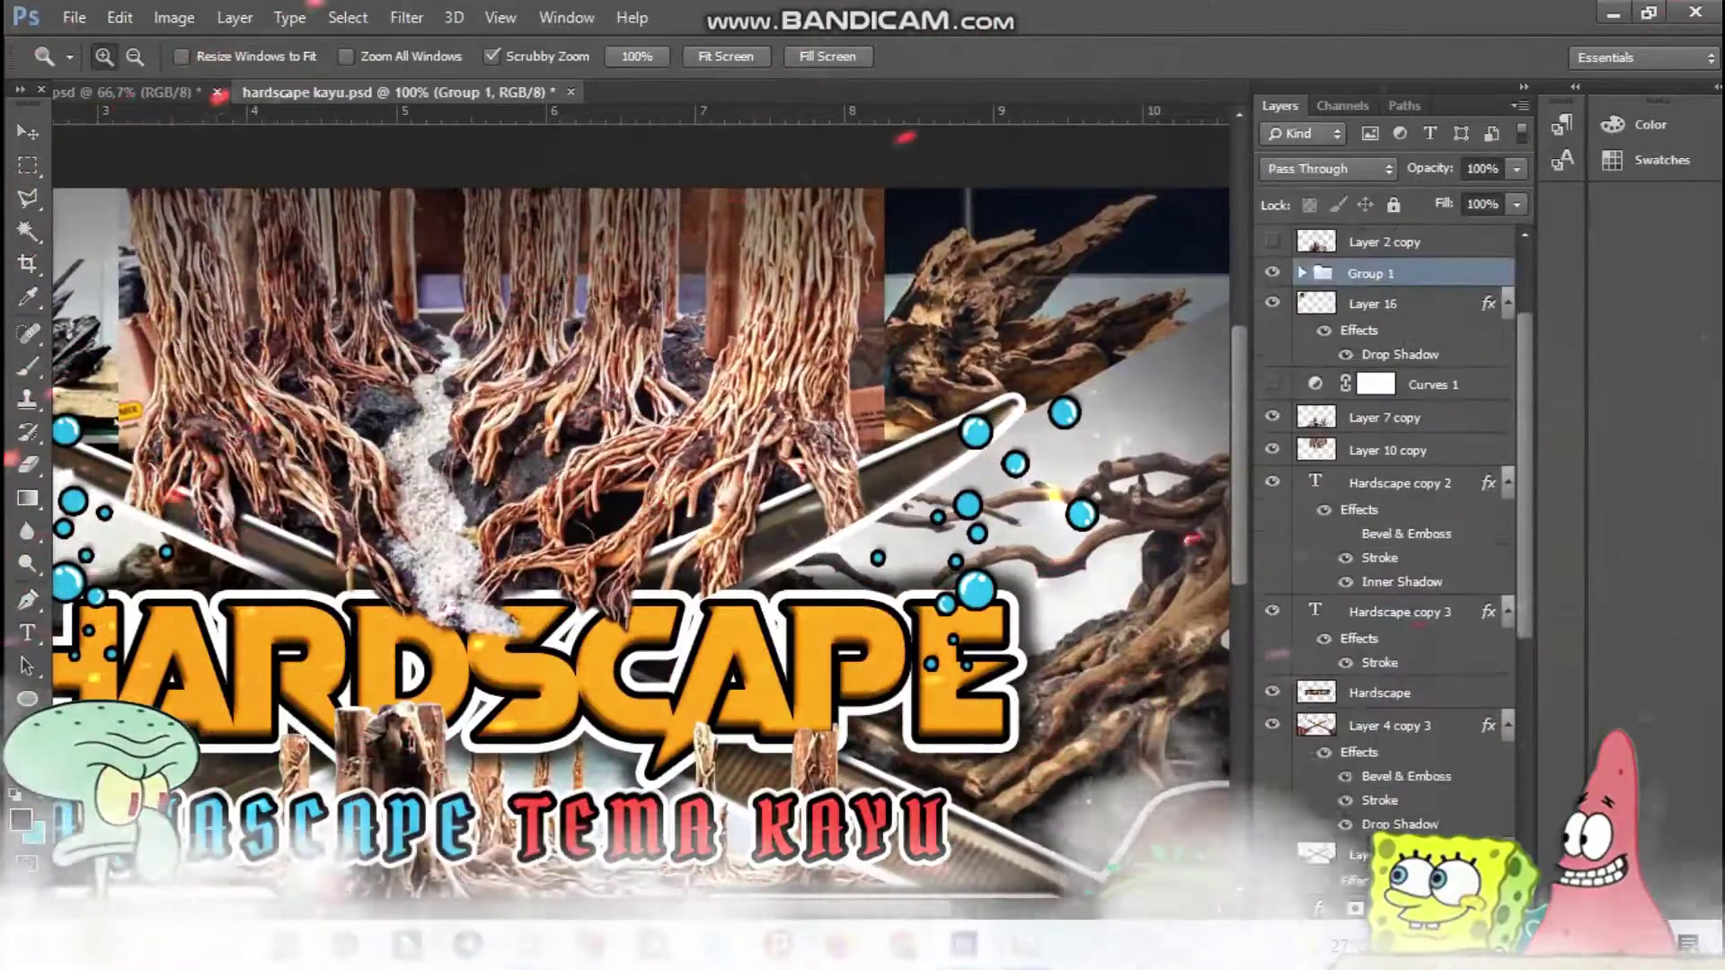
pyautogui.click(1384, 690)
pyautogui.hotkey('ctrl', 'shift', 'alt', 'n')
pyautogui.press('m')
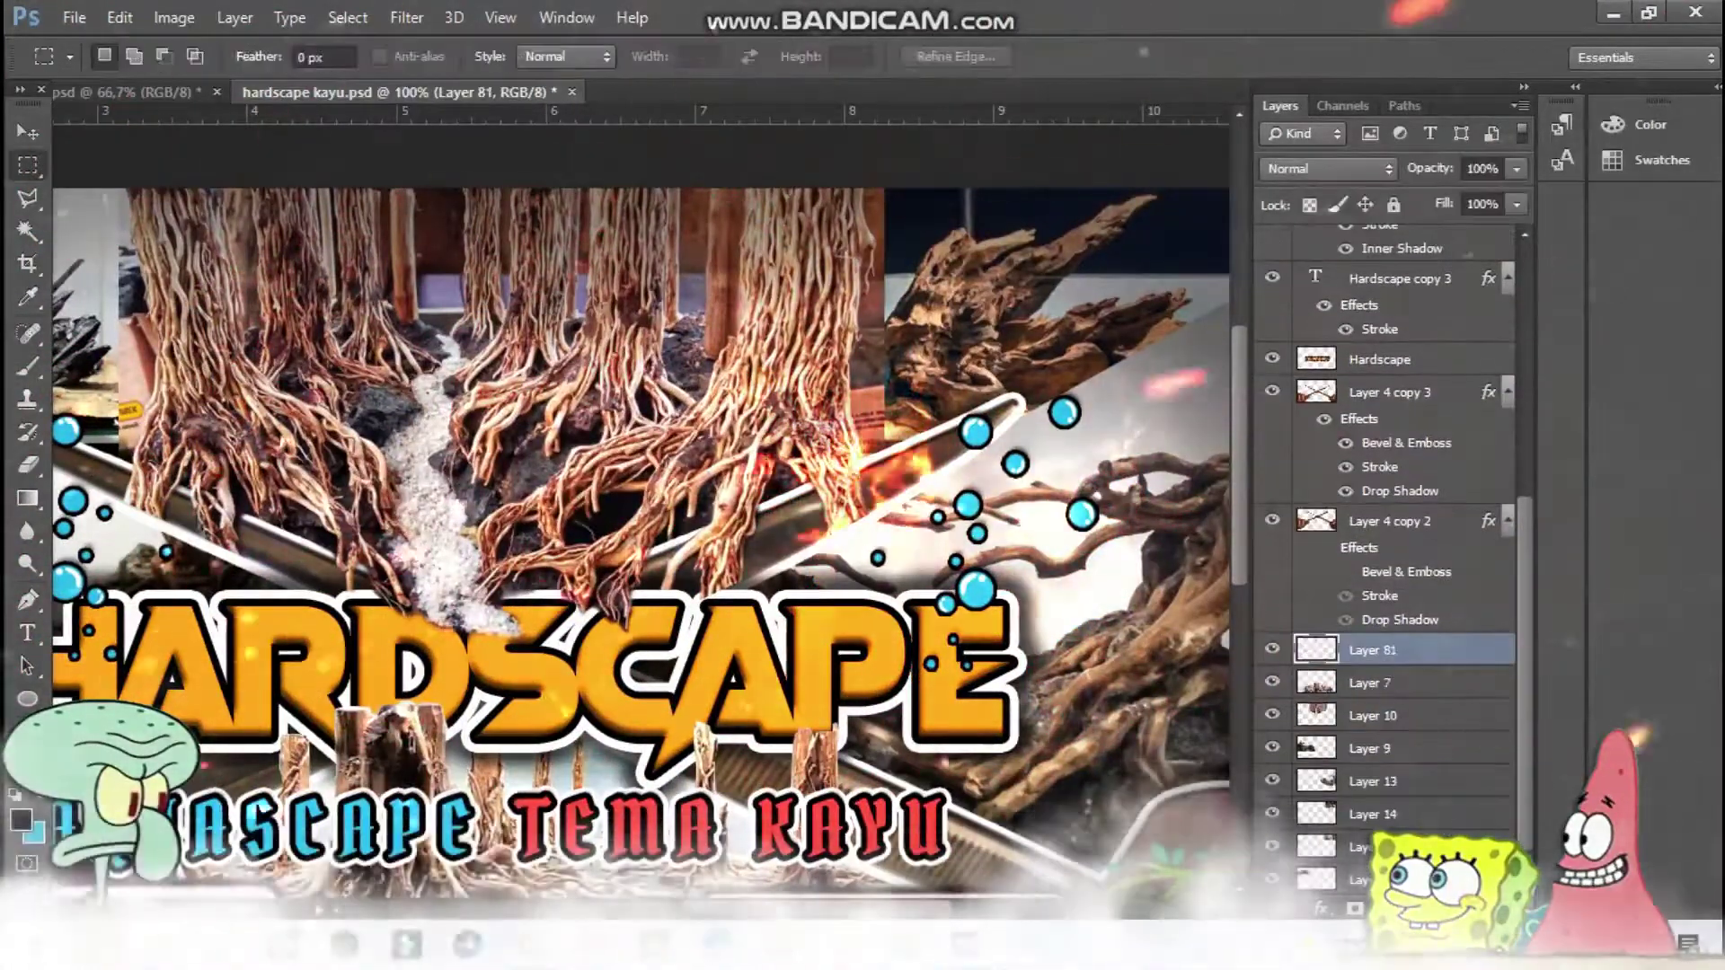
pyautogui.press('b')
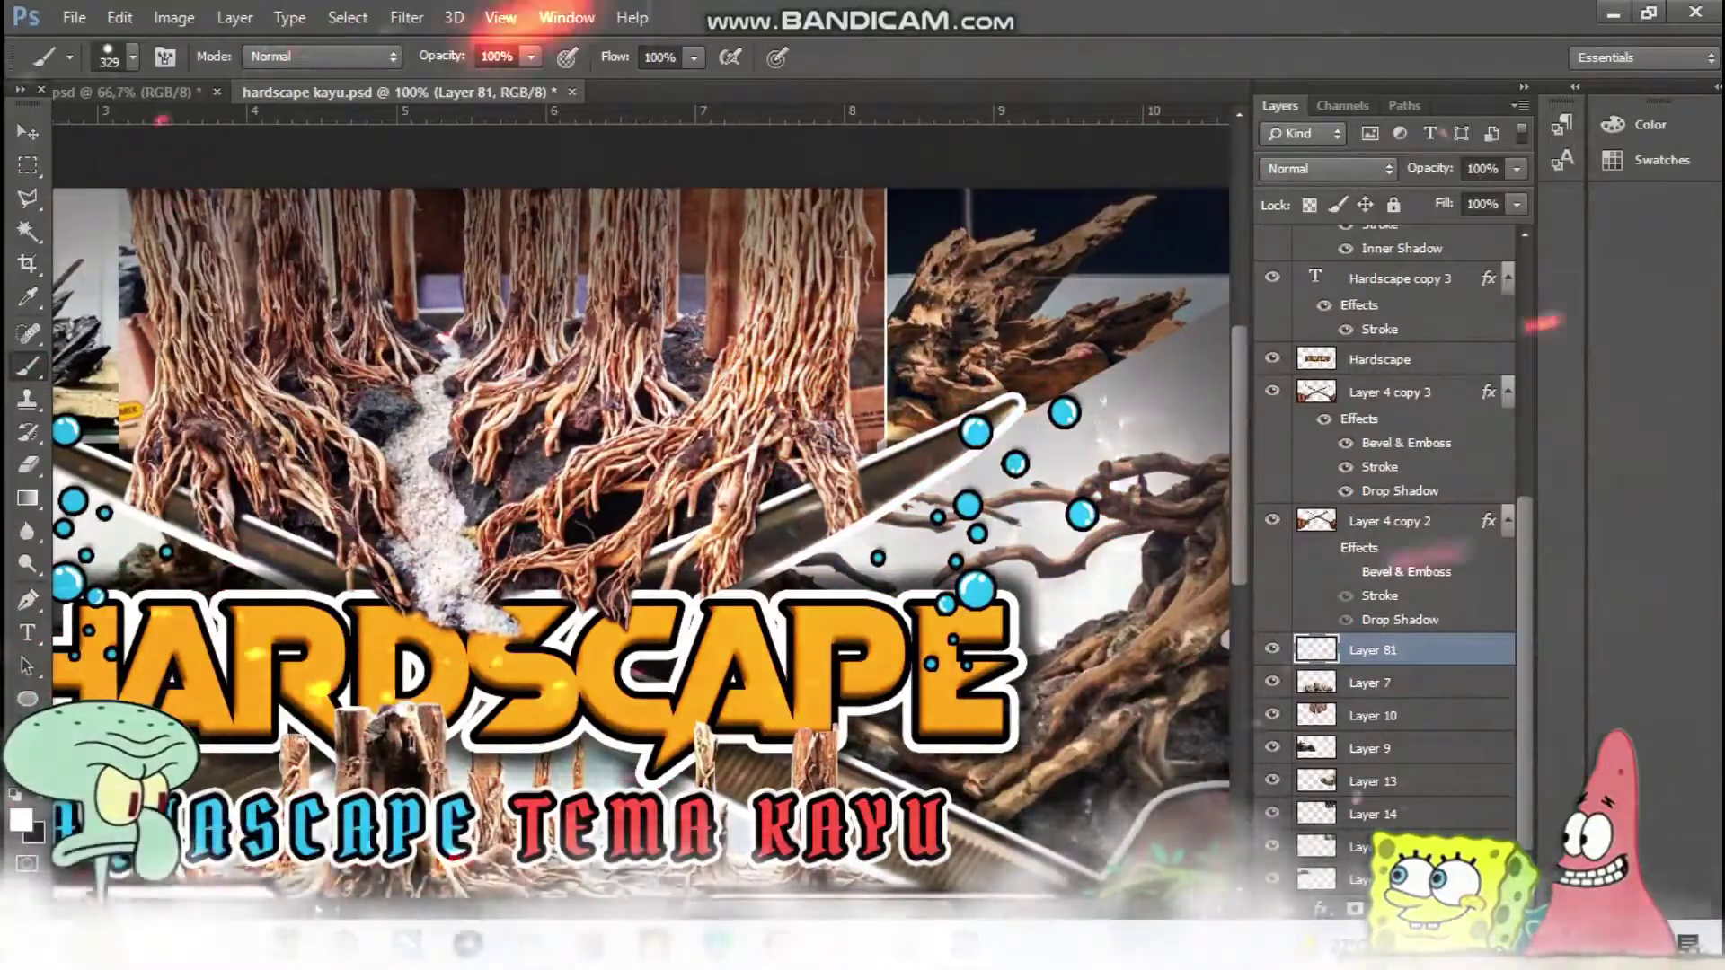
pyautogui.press('v')
# Paint a black shadow under the overlapping roots on a new layer below Layer 10 copy with a 14 px brush, at 75% fill.
pyautogui.hotkey('ctrl', 'j')
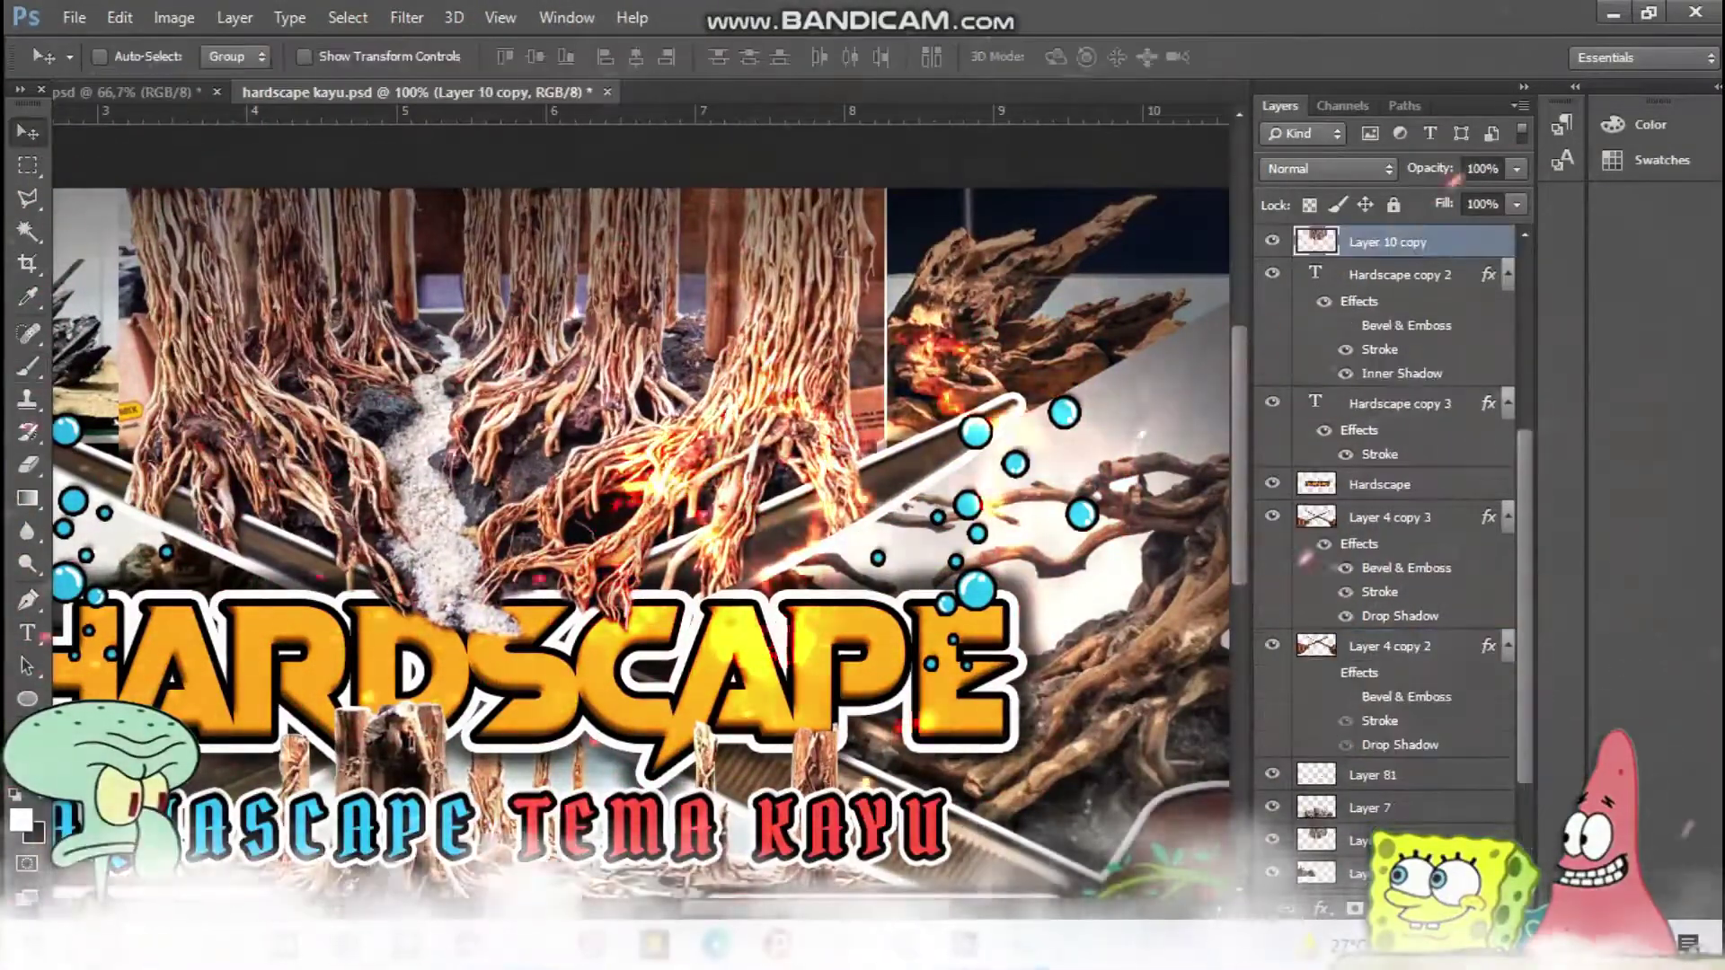
pyautogui.hotkey('ctrl', 'shift', 'alt', 'n')
pyautogui.press('z')
pyautogui.hotkey('ctrl', '+')
pyautogui.press('b')
pyautogui.rightClick(660, 602)
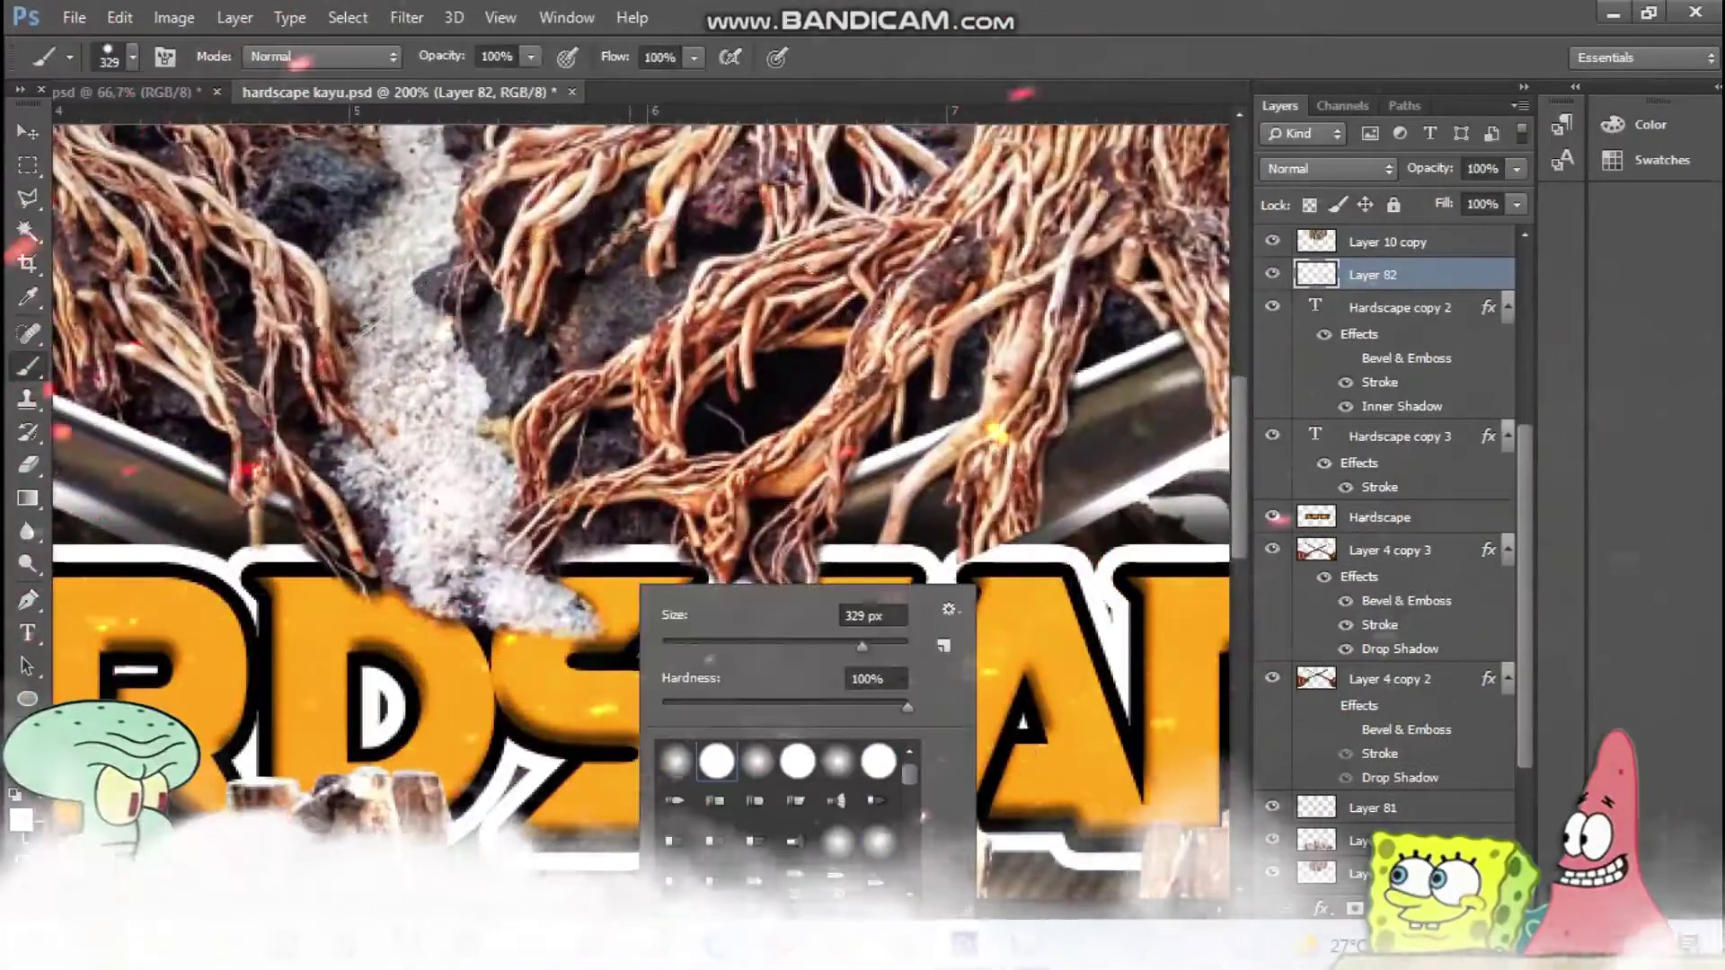
pyautogui.press('Return')
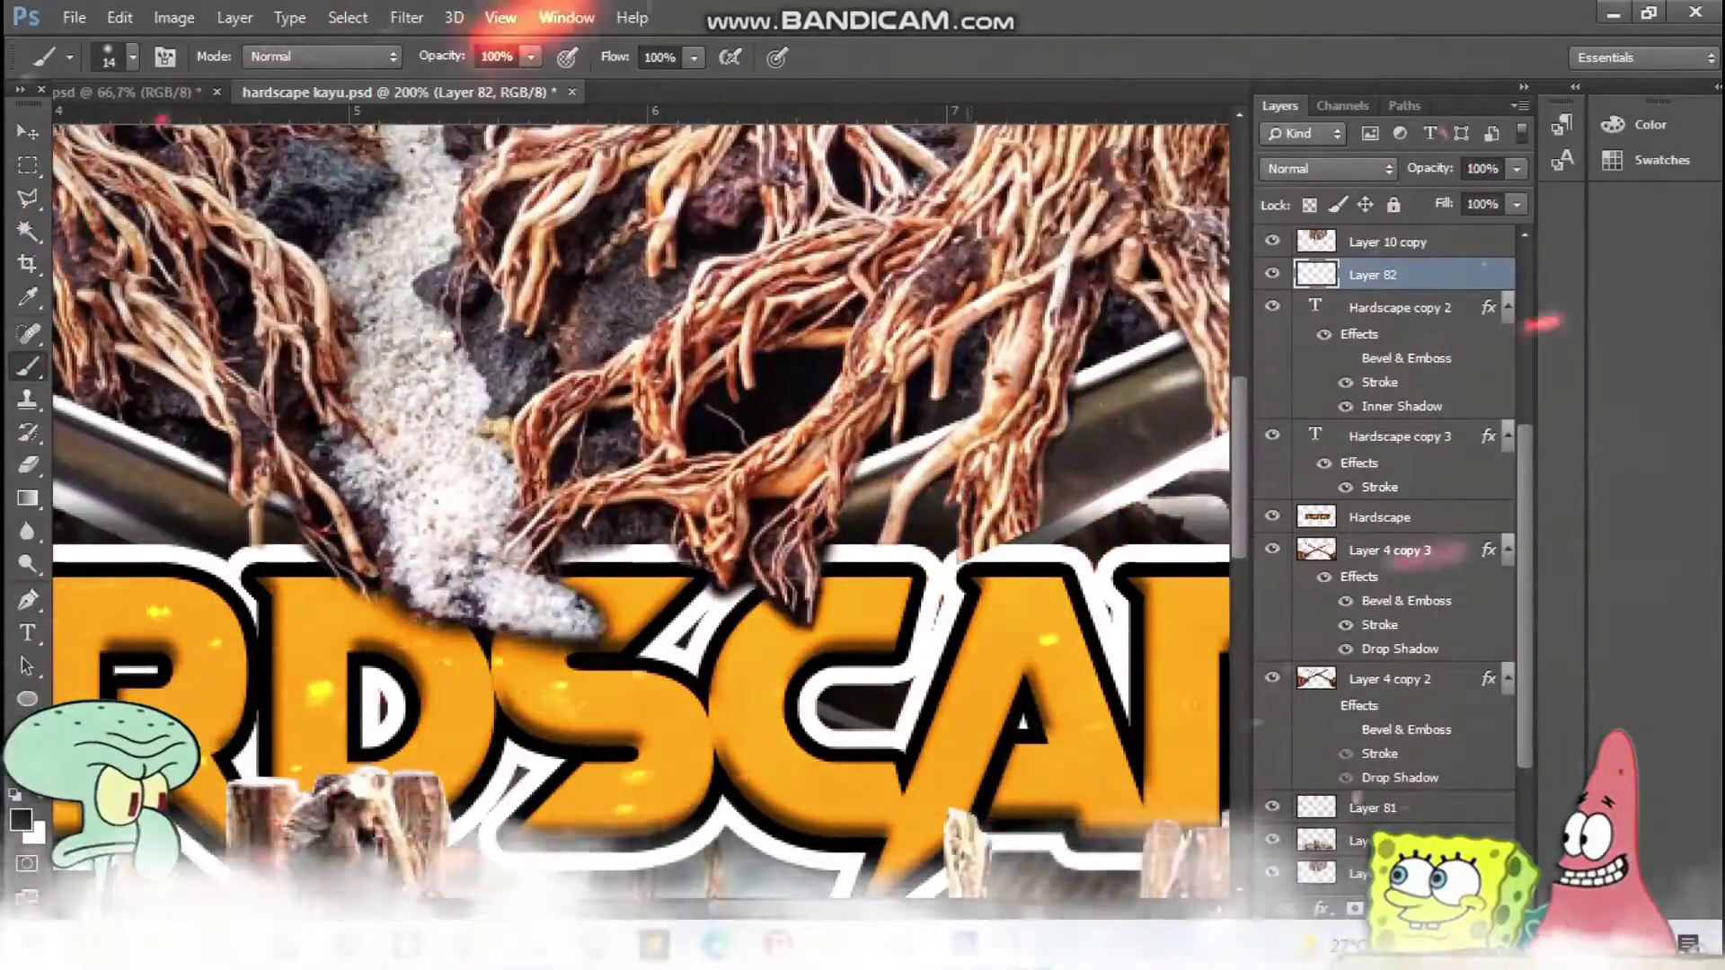
pyautogui.hotkey('ctrl', '-')
pyautogui.moveTo(1517, 204); pyautogui.dragTo(1485, 232)
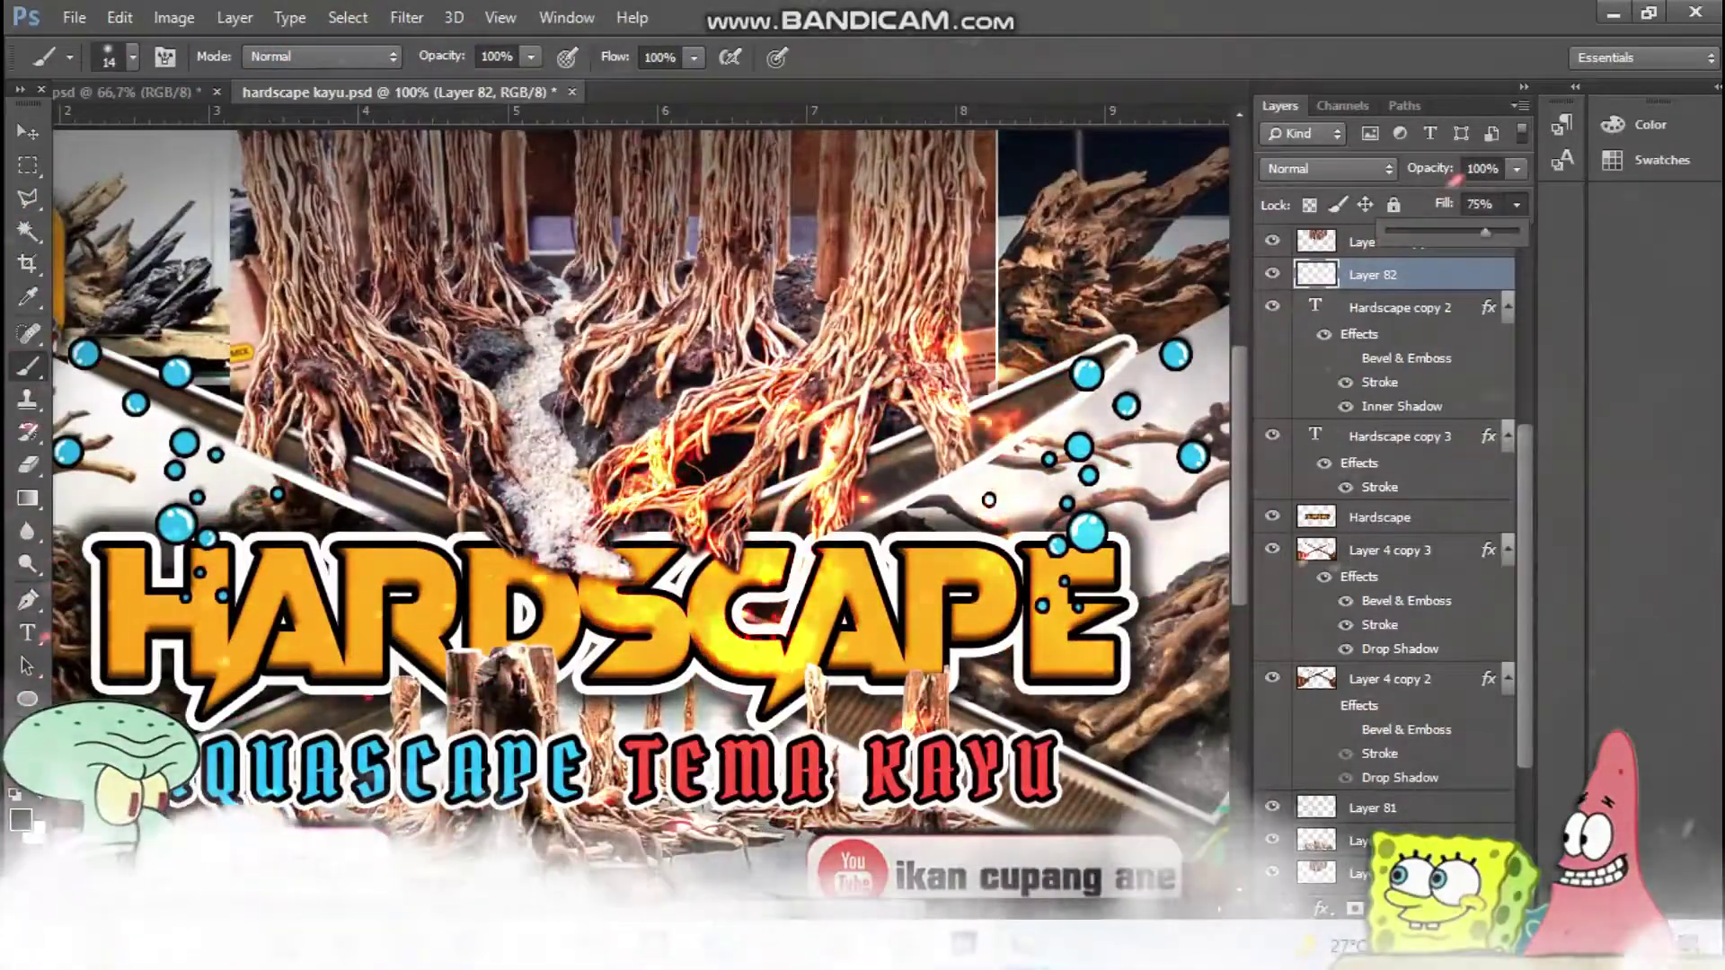
pyautogui.scroll(-3, 642, 494)
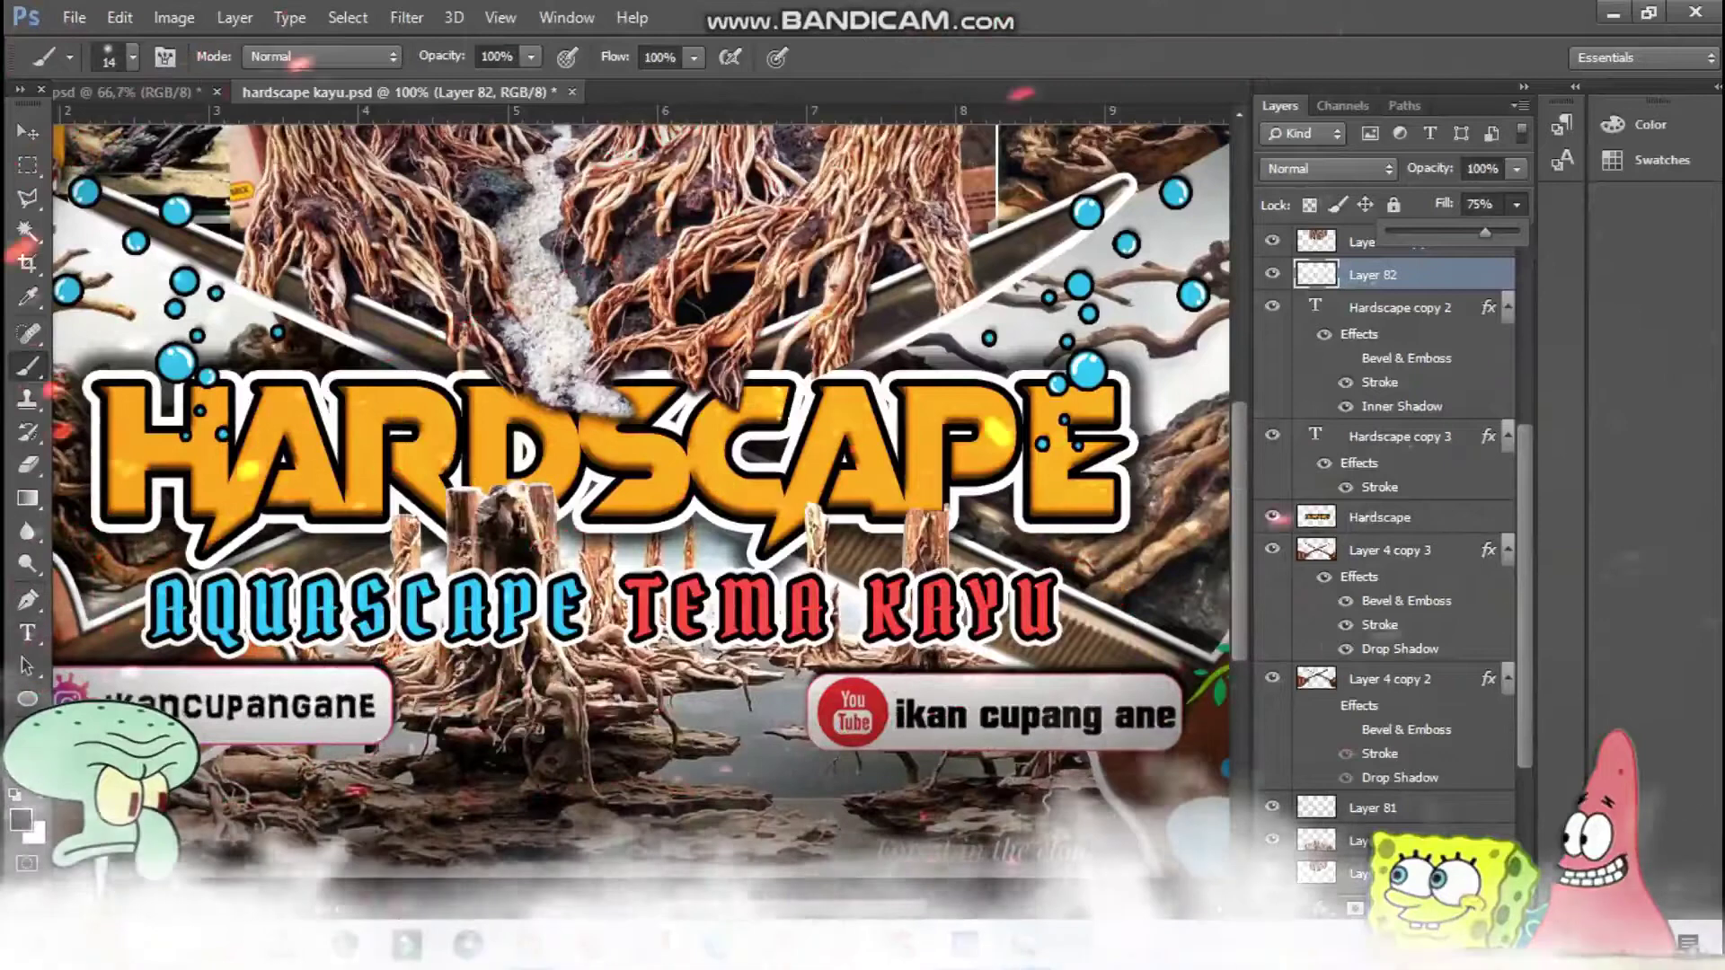
pyautogui.hotkey('ctrl', '-')
# Move the white divider layer above Layer 16 and trim its lower end over the tweezers with the Polygonal Lasso.
pyautogui.press('v')
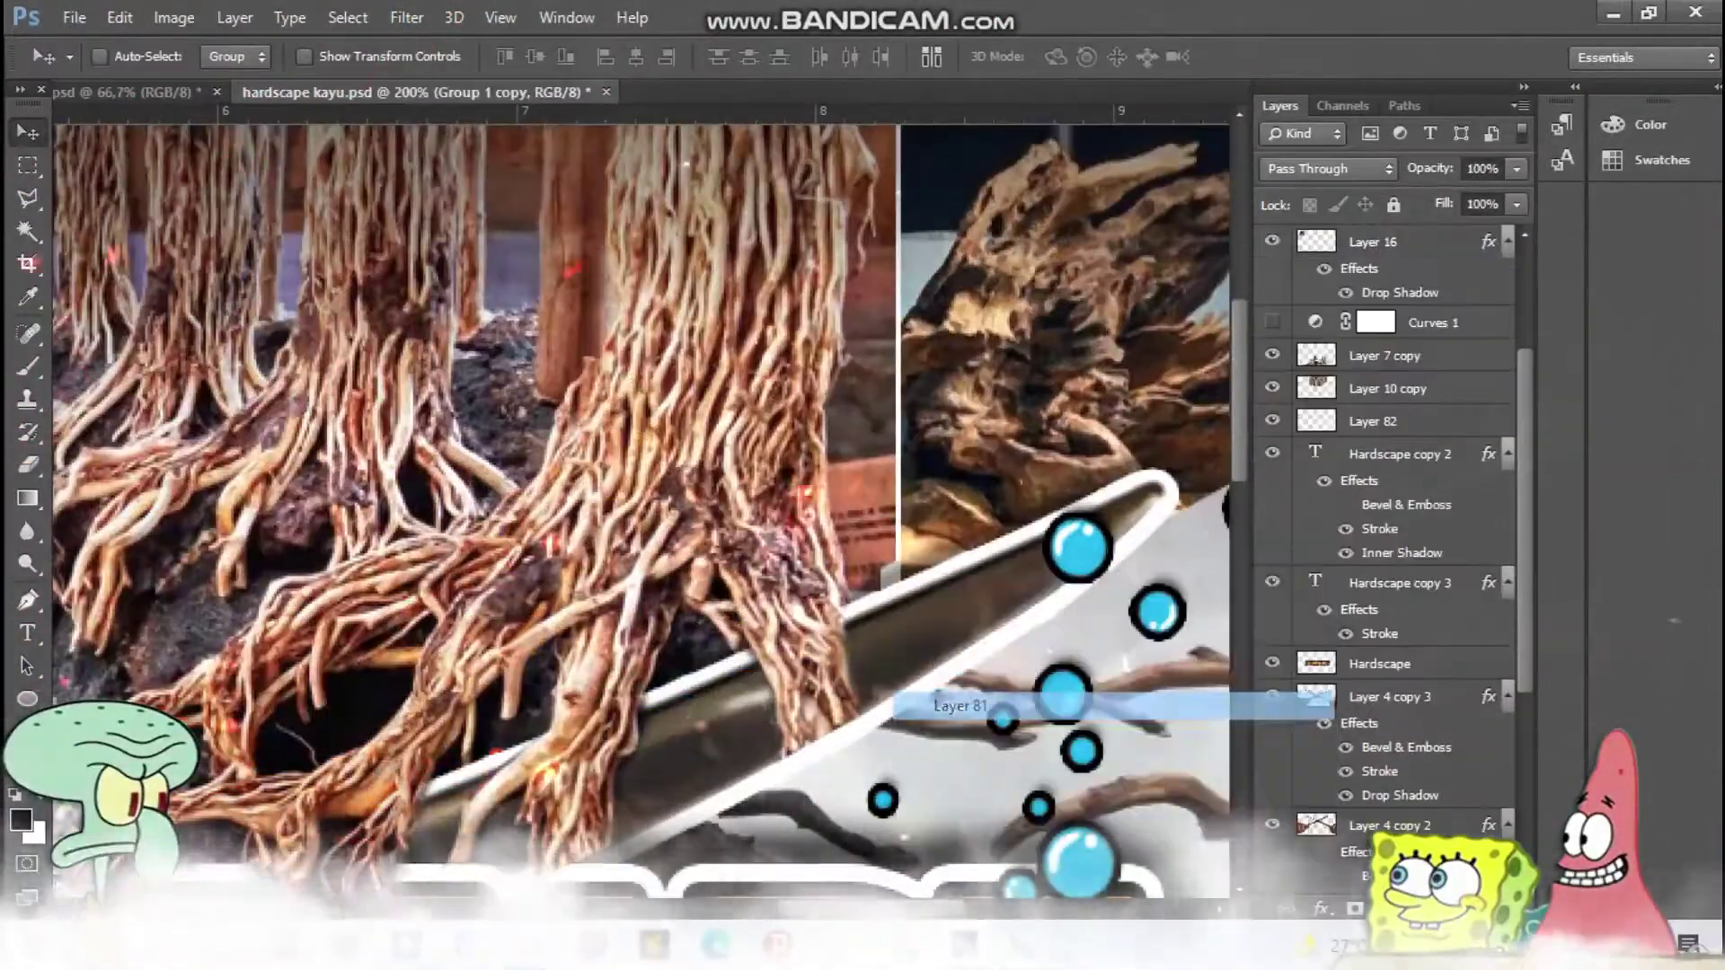
pyautogui.moveTo(1320, 706); pyautogui.dragTo(1320, 876)
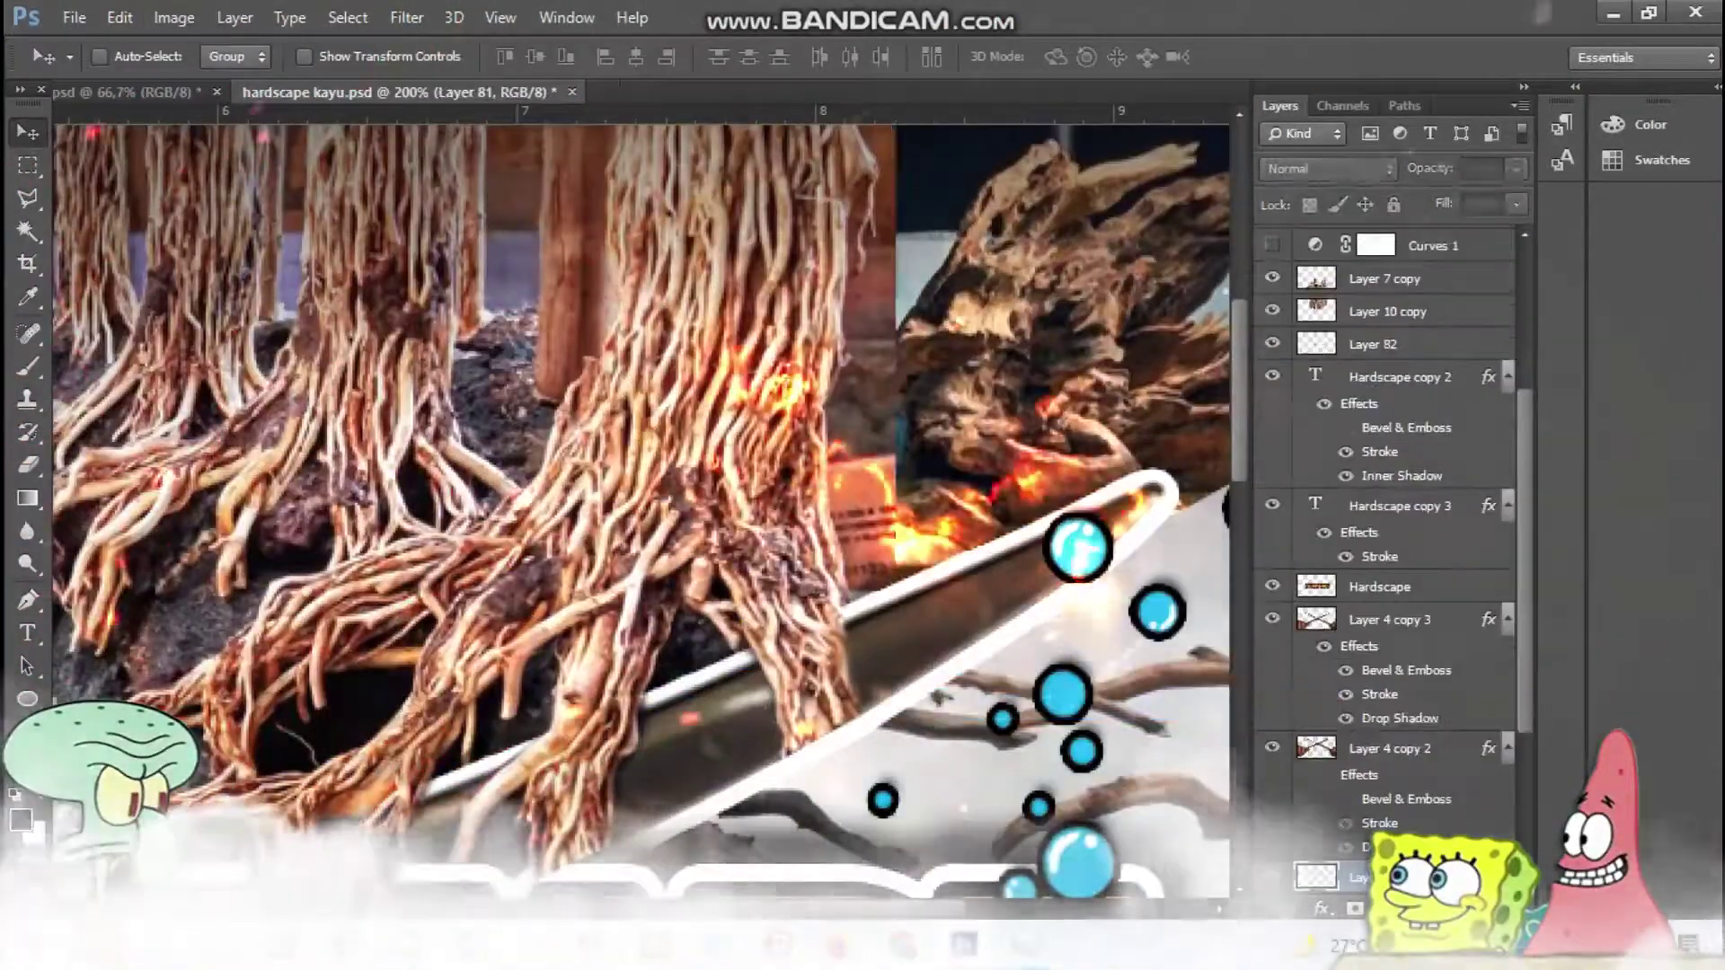
pyautogui.hotkey('ctrl', '-')
pyautogui.scroll(5, 1388, 539)
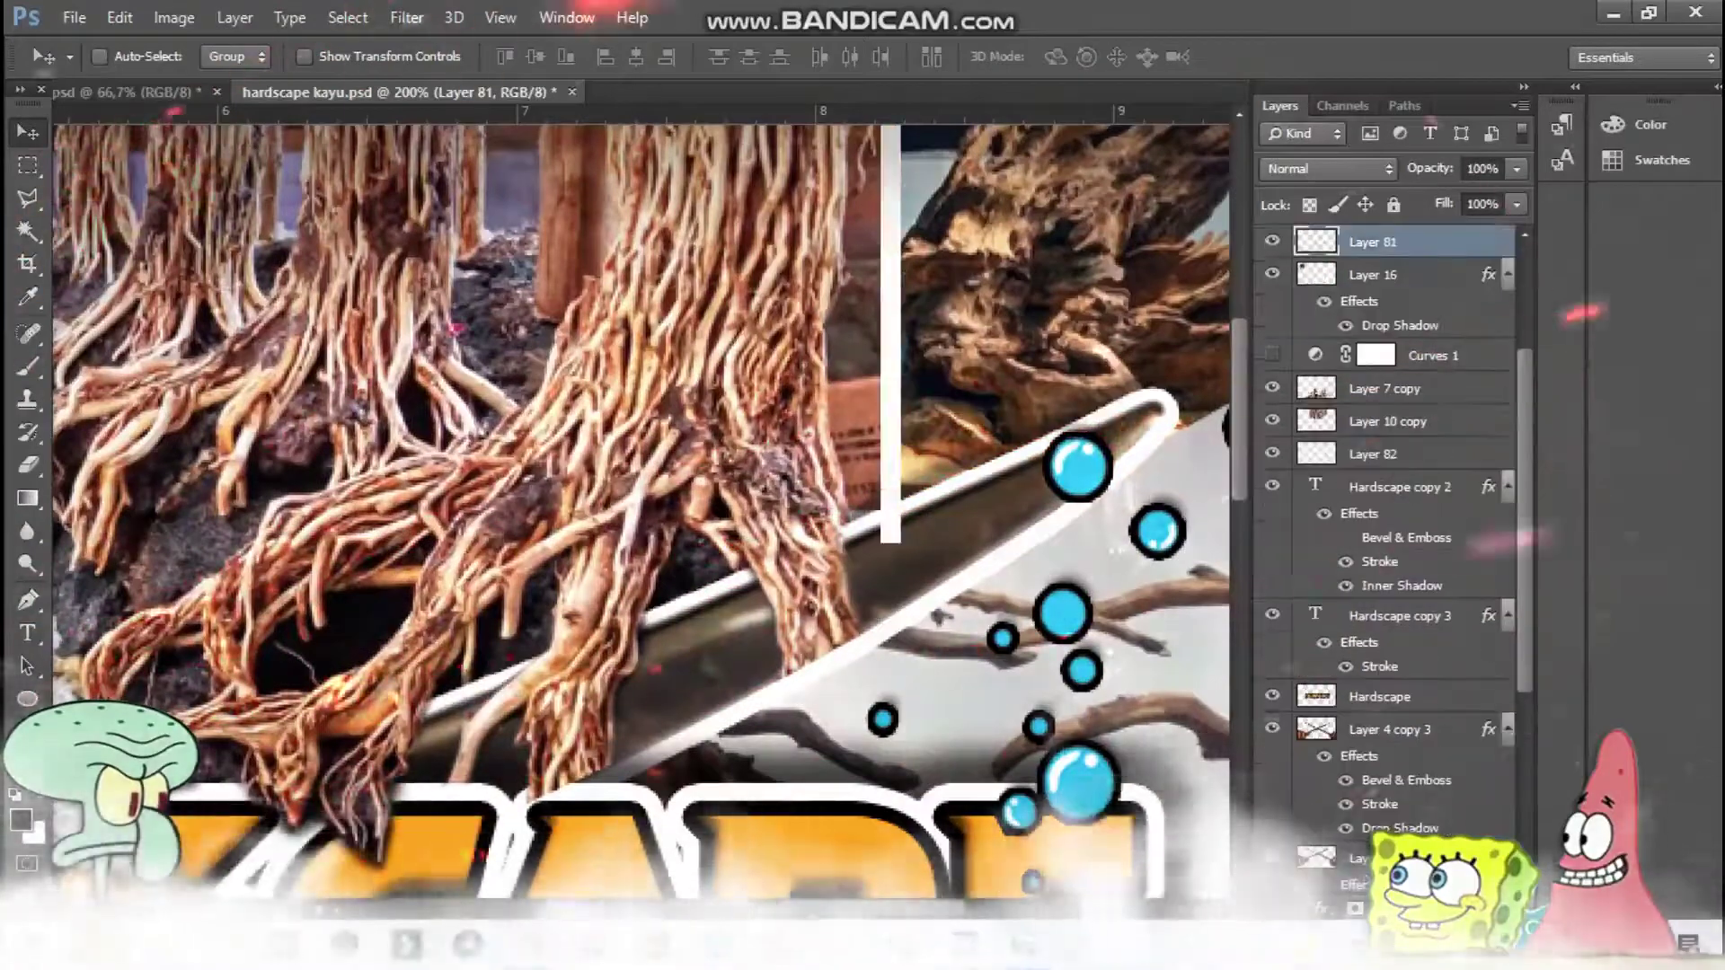
pyautogui.hotkey('ctrl', '+')
pyautogui.press('l')
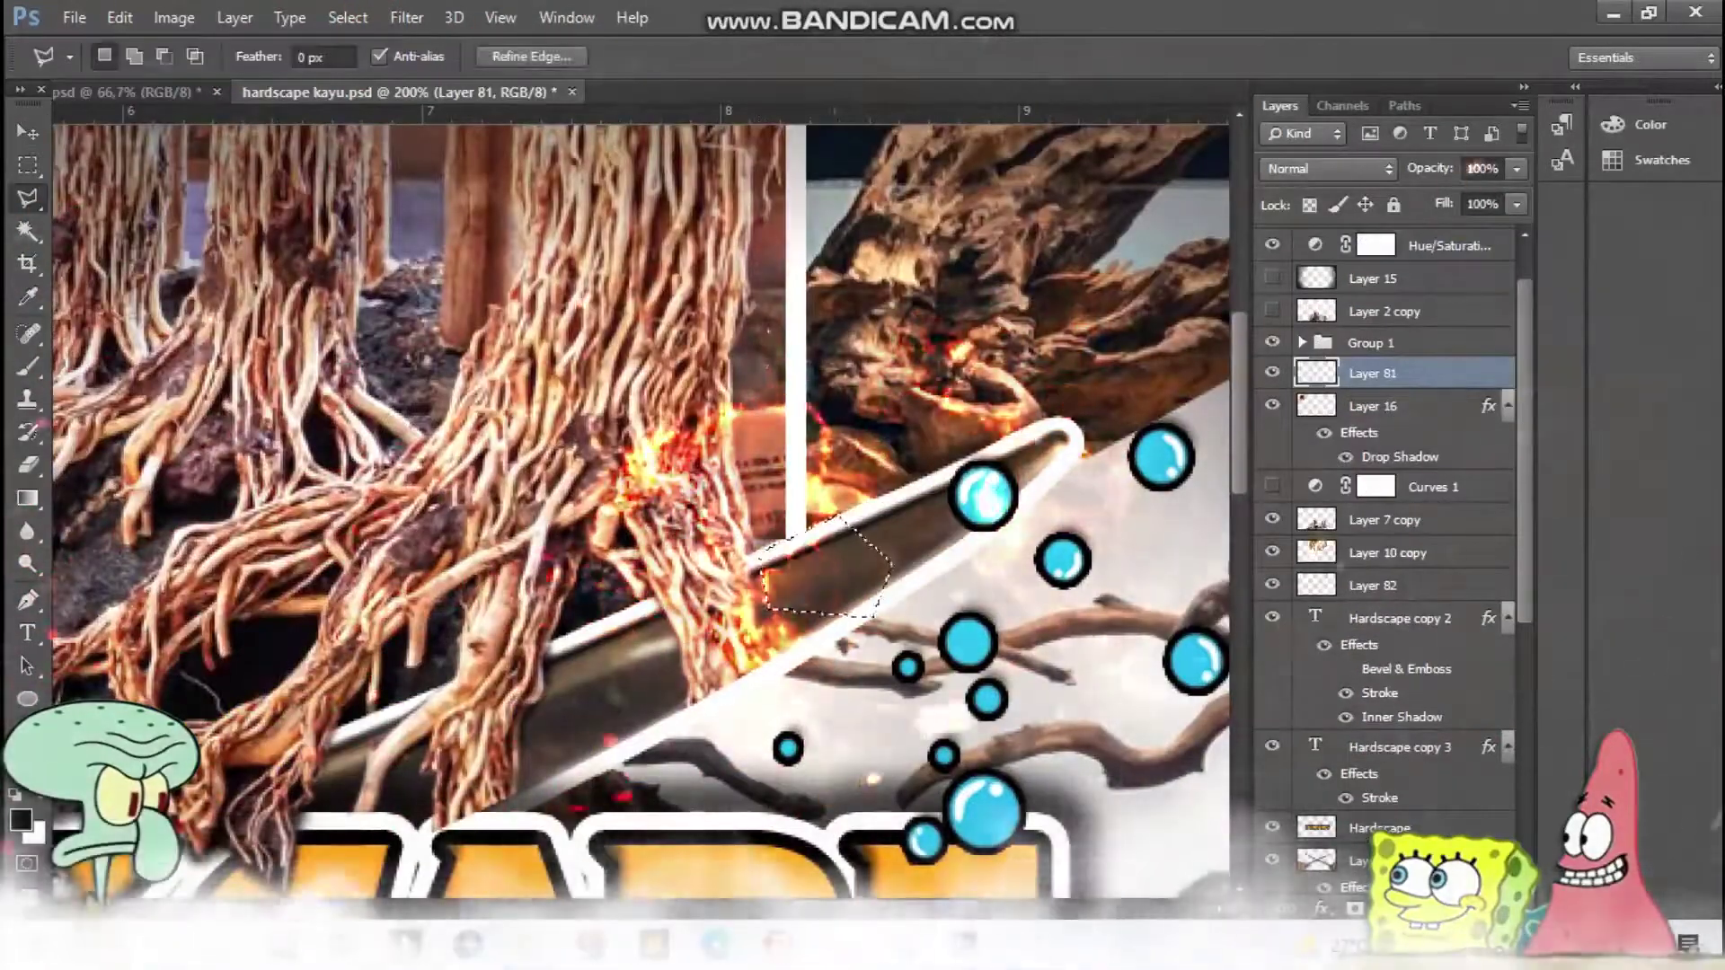
pyautogui.hotkey('ctrl', '0')
pyautogui.hotkey('ctrl', '+')
pyautogui.press('v')
pyautogui.hotkey('ctrl', '0')
# Duplicate the white divider onto the left edge of the center photo and trim the copy's lower end.
pyautogui.hotkey('ctrl', 'j')
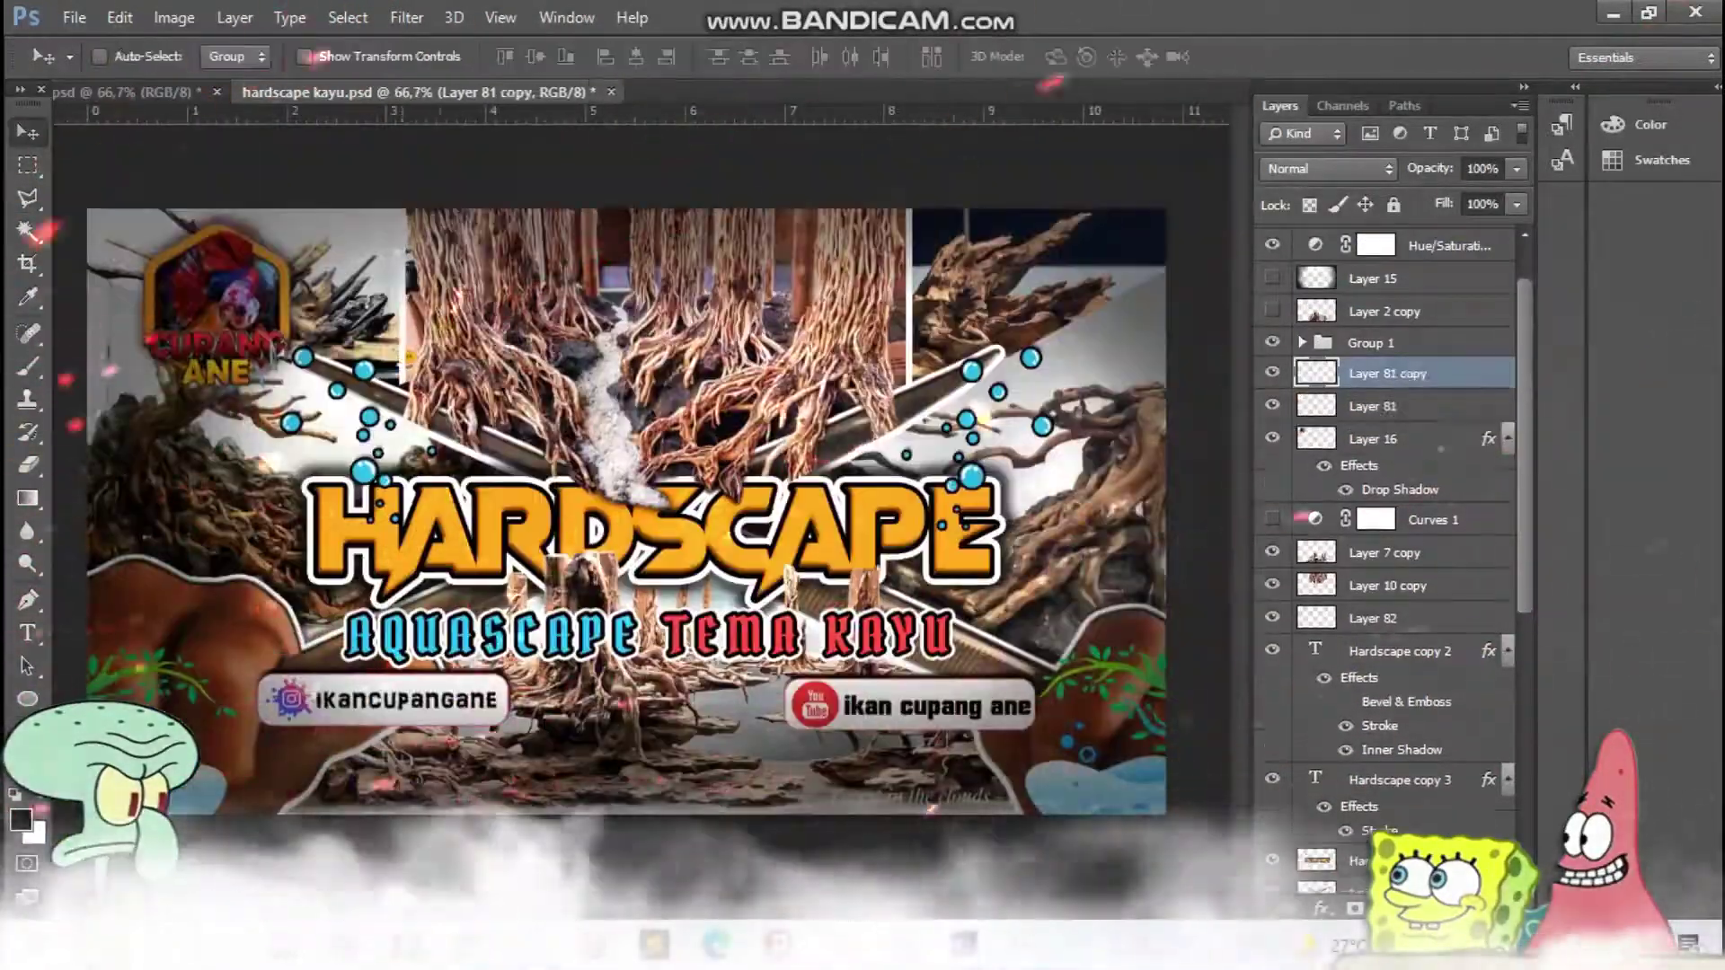
pyautogui.hotkey('ctrl', '+')
pyautogui.hotkey('ctrl', '+')
pyautogui.hotkey('ctrl', '+')
pyautogui.press('l')
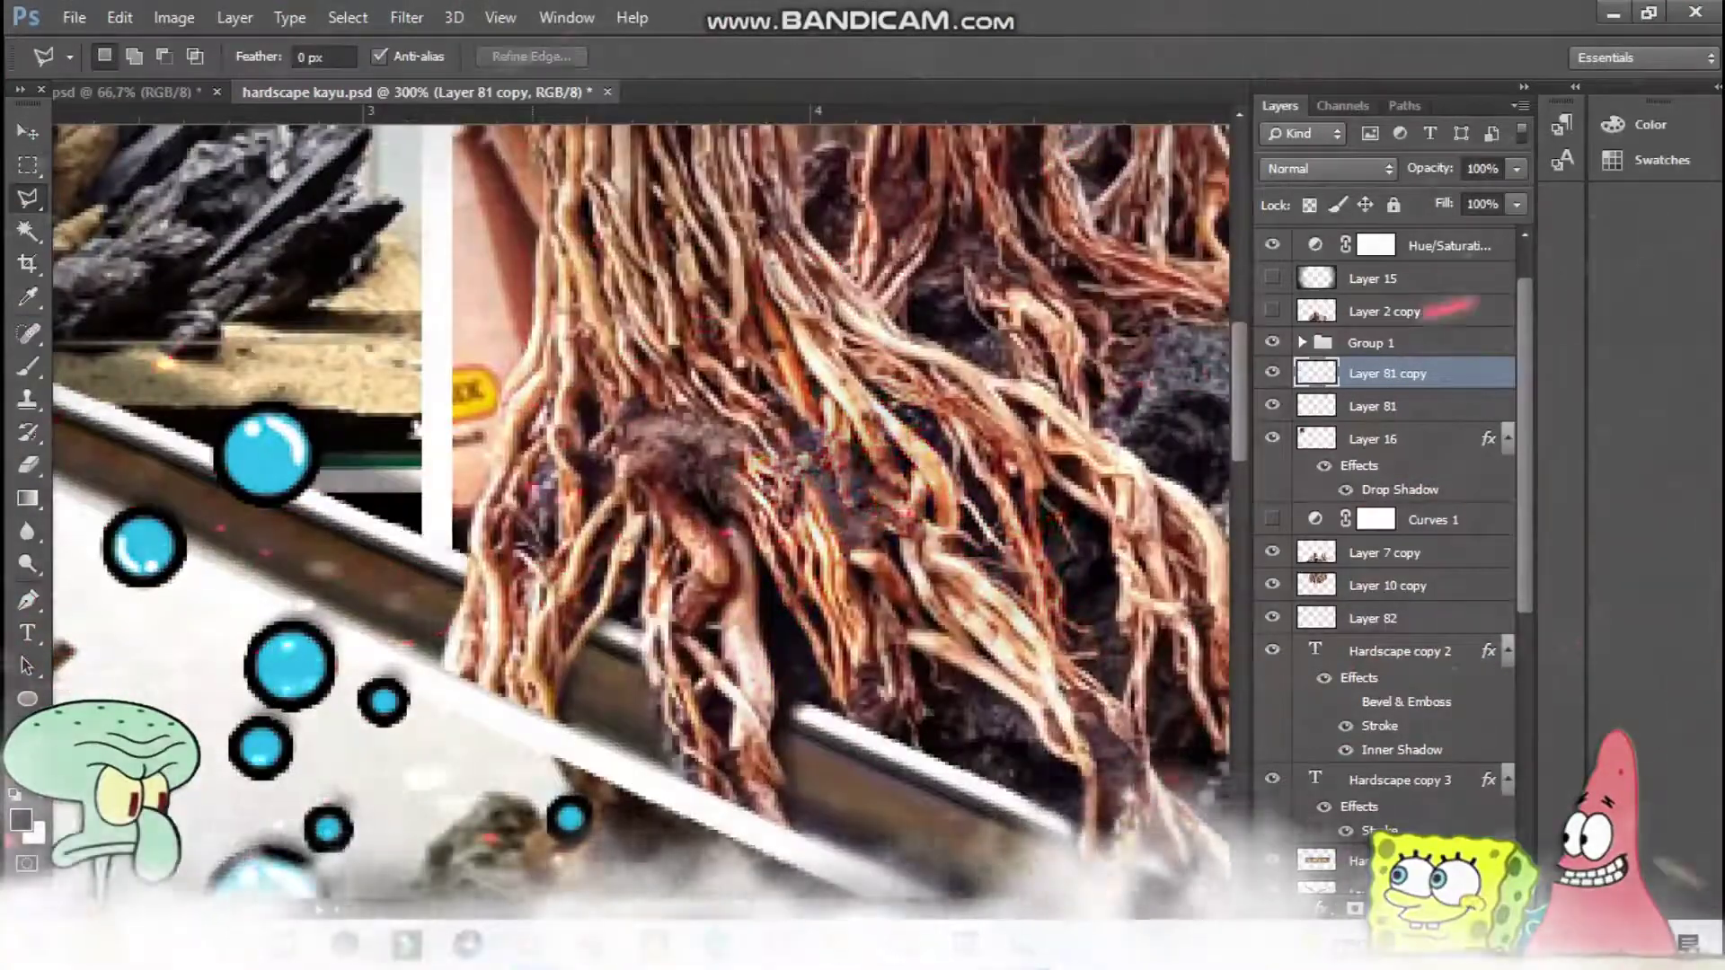
# Paint a white diagonal divider below the upper-right driftwood photo on a new layer, using a lasso selection and an 86 px brush.
pyautogui.hotkey('ctrl', '0')
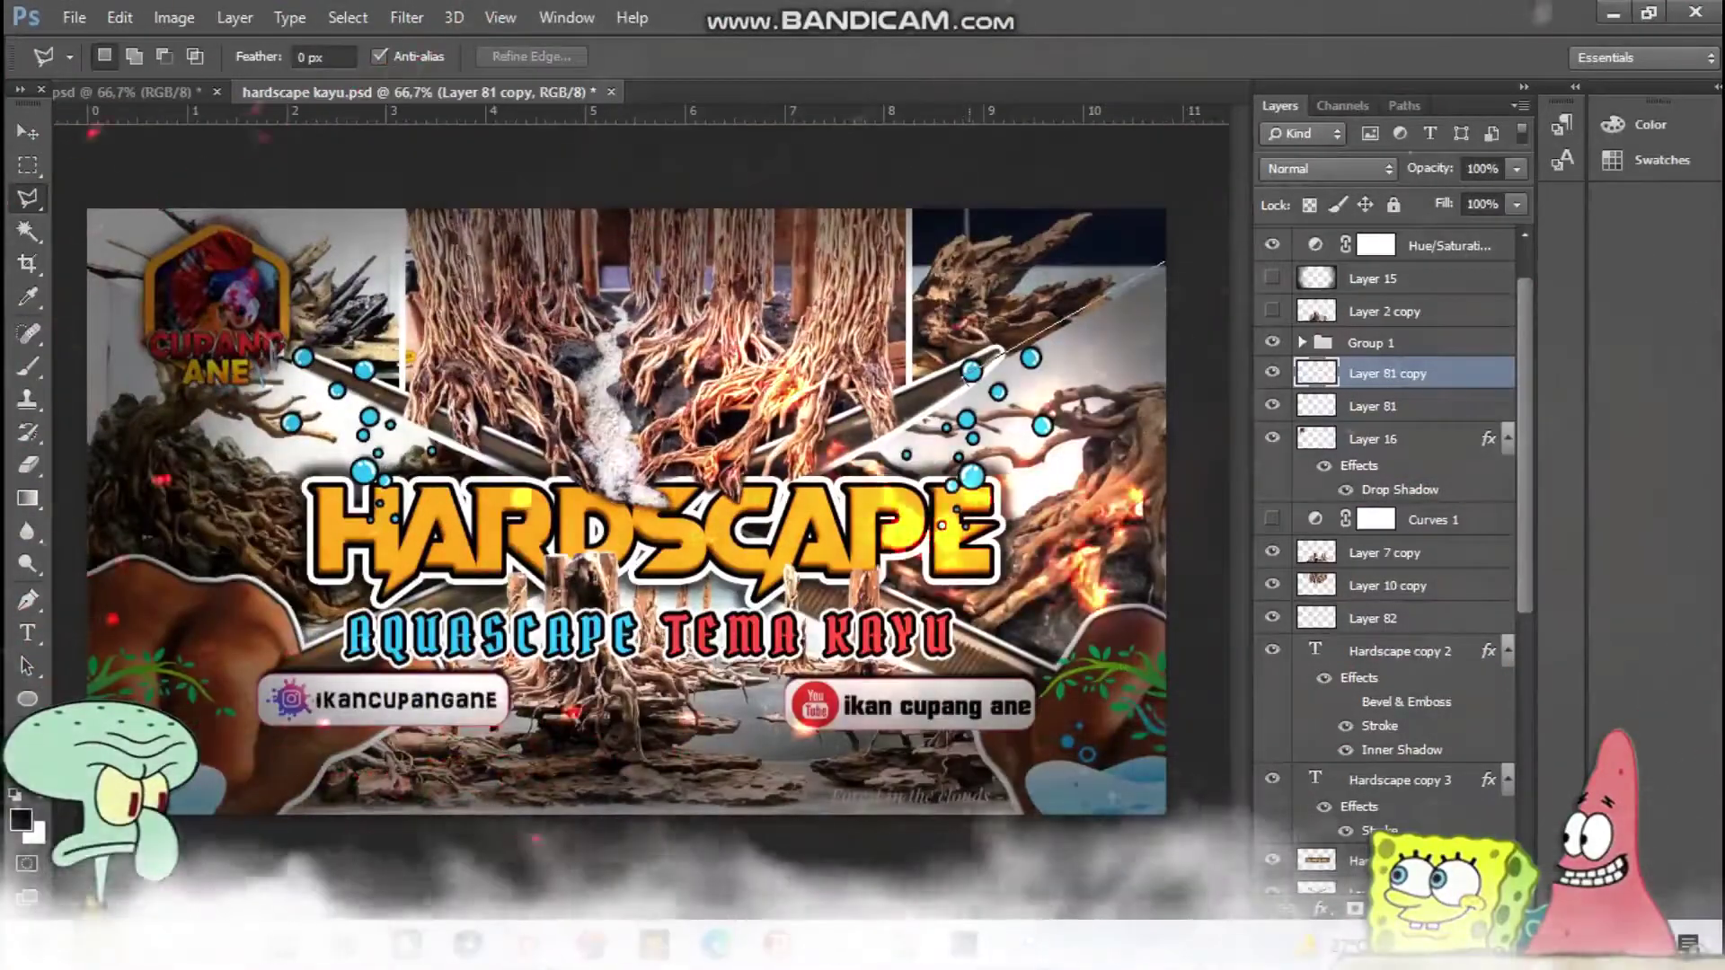
pyautogui.press('b')
pyautogui.rightClick(1168, 261)
pyautogui.press('Escape')
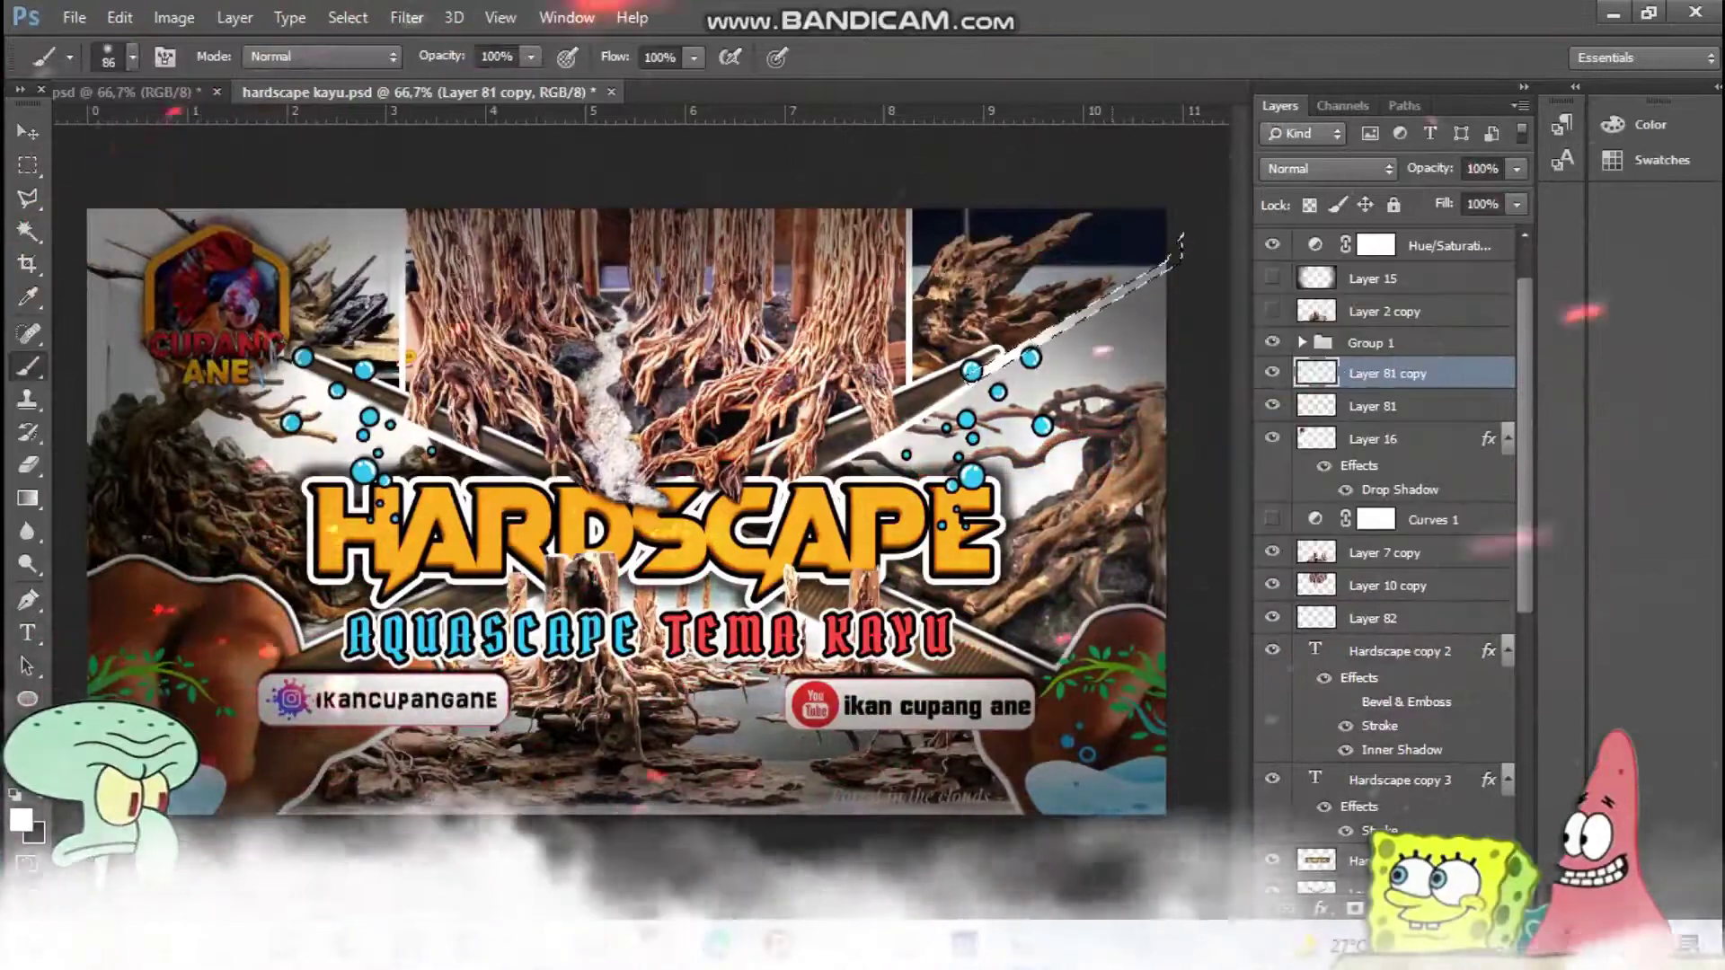
pyautogui.press('z')
pyautogui.click(1100, 314)
pyautogui.hotkey('ctrl', 'shift', 'alt', 'n')
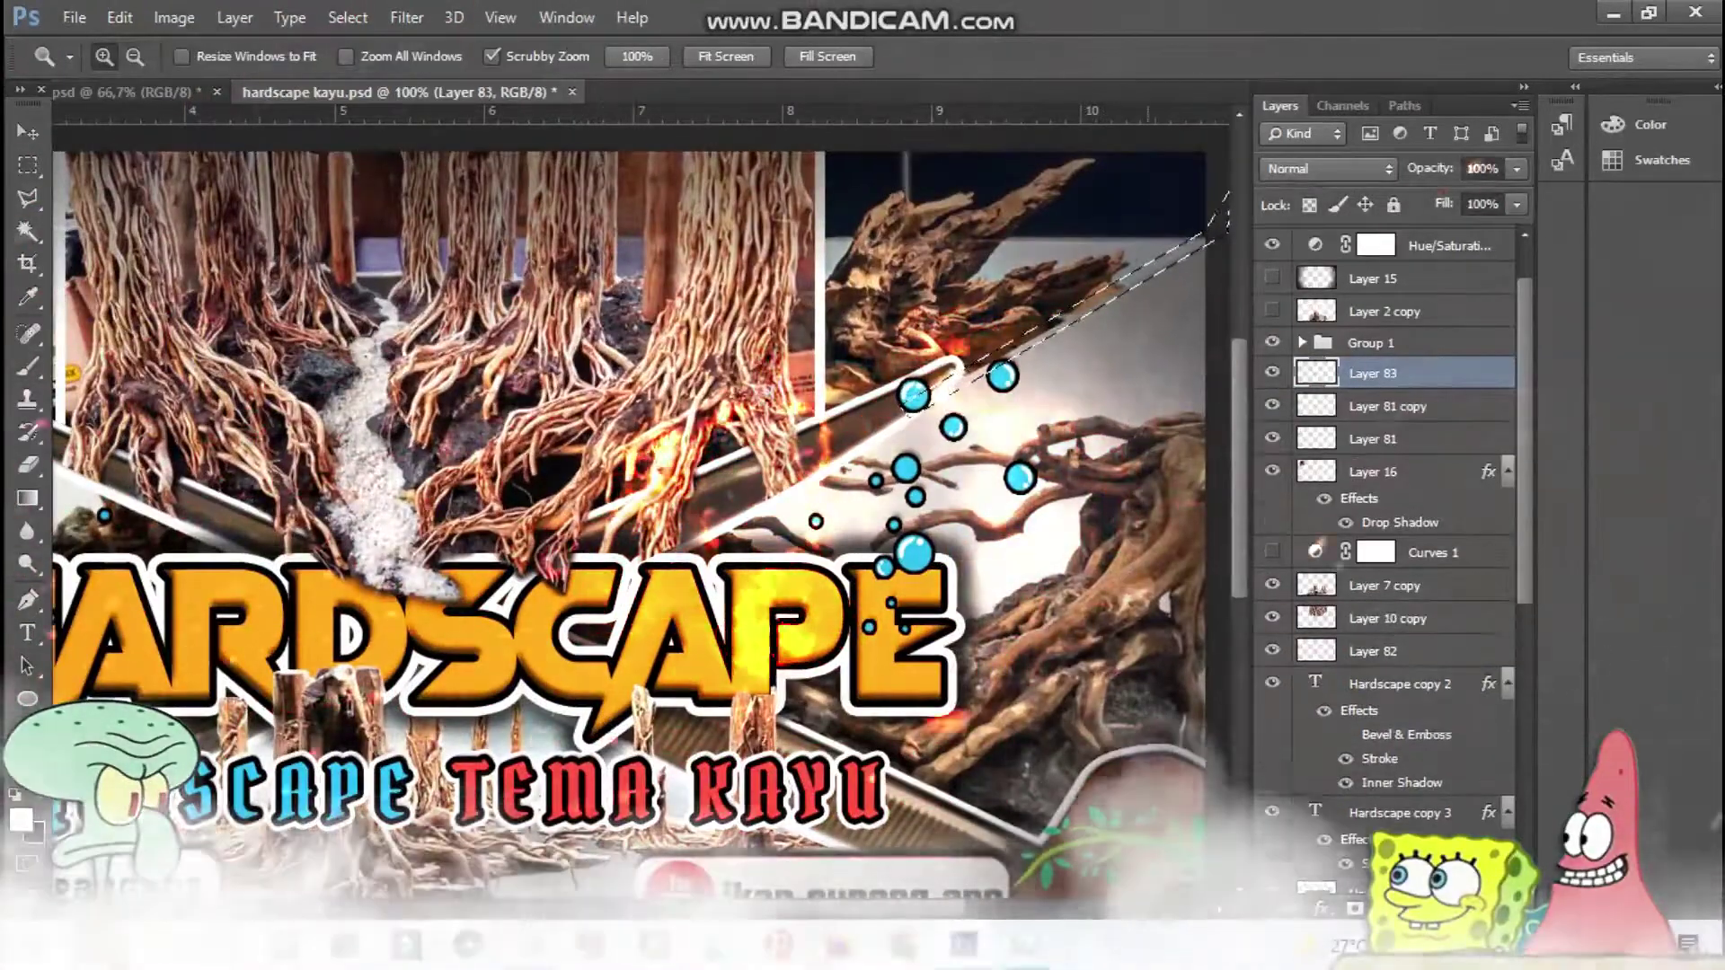
pyautogui.press('b')
pyautogui.scroll(1, 1384, 557)
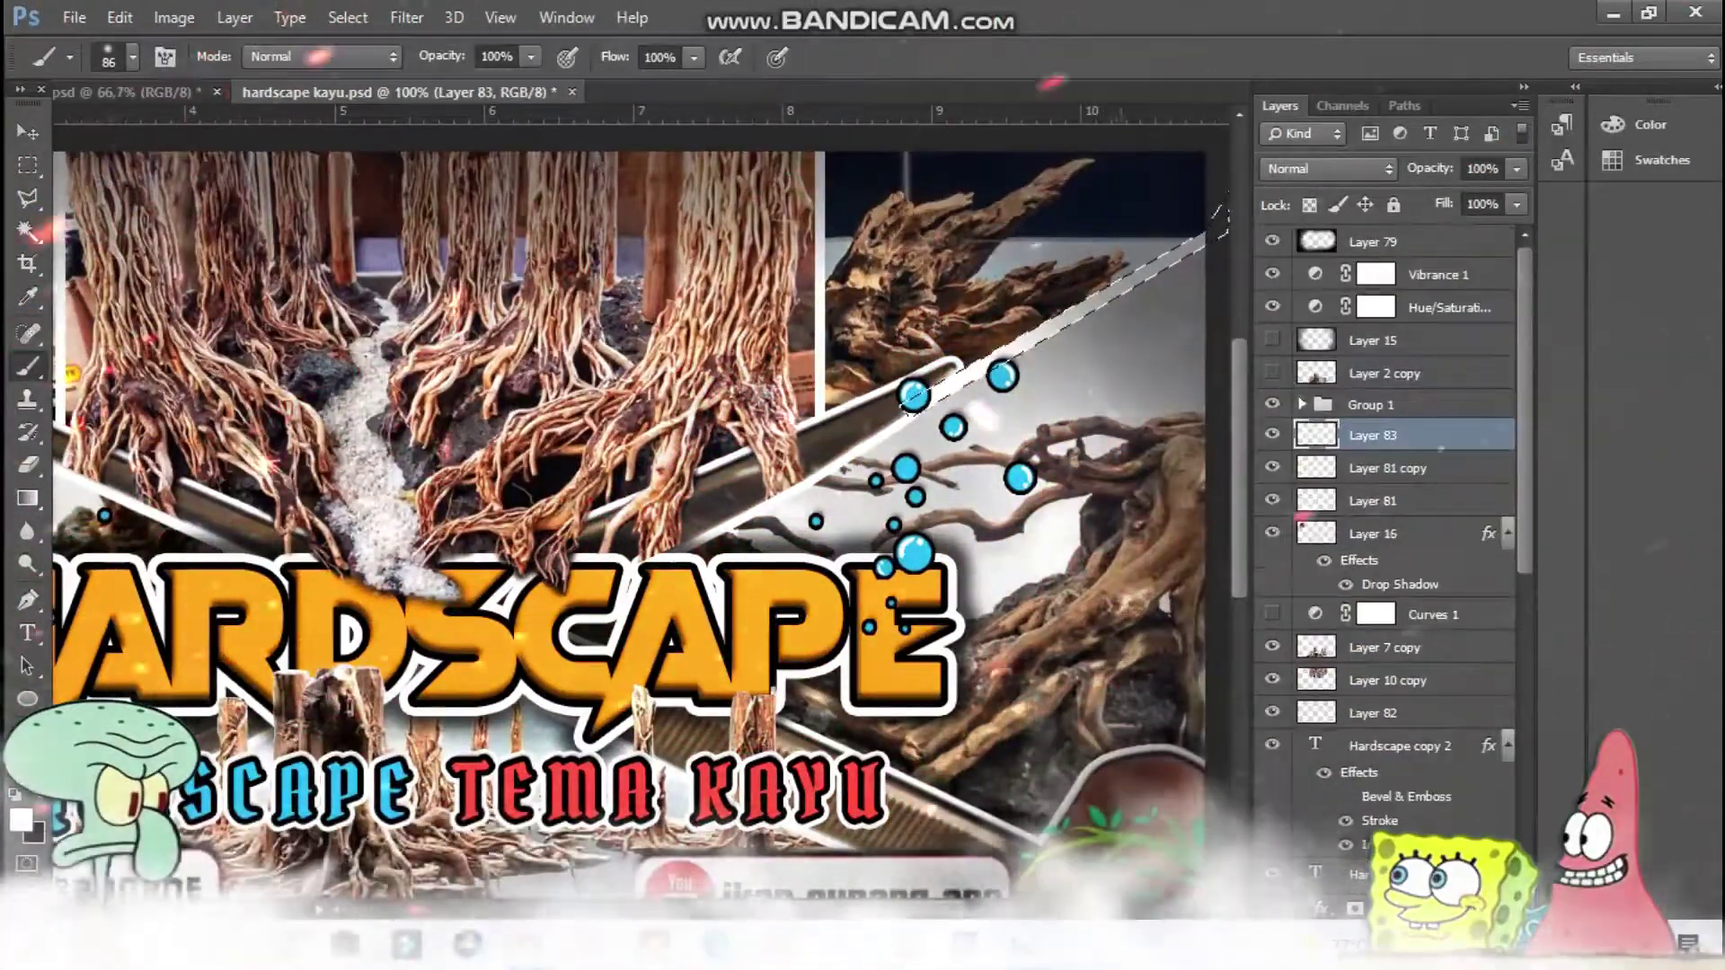
pyautogui.press('l')
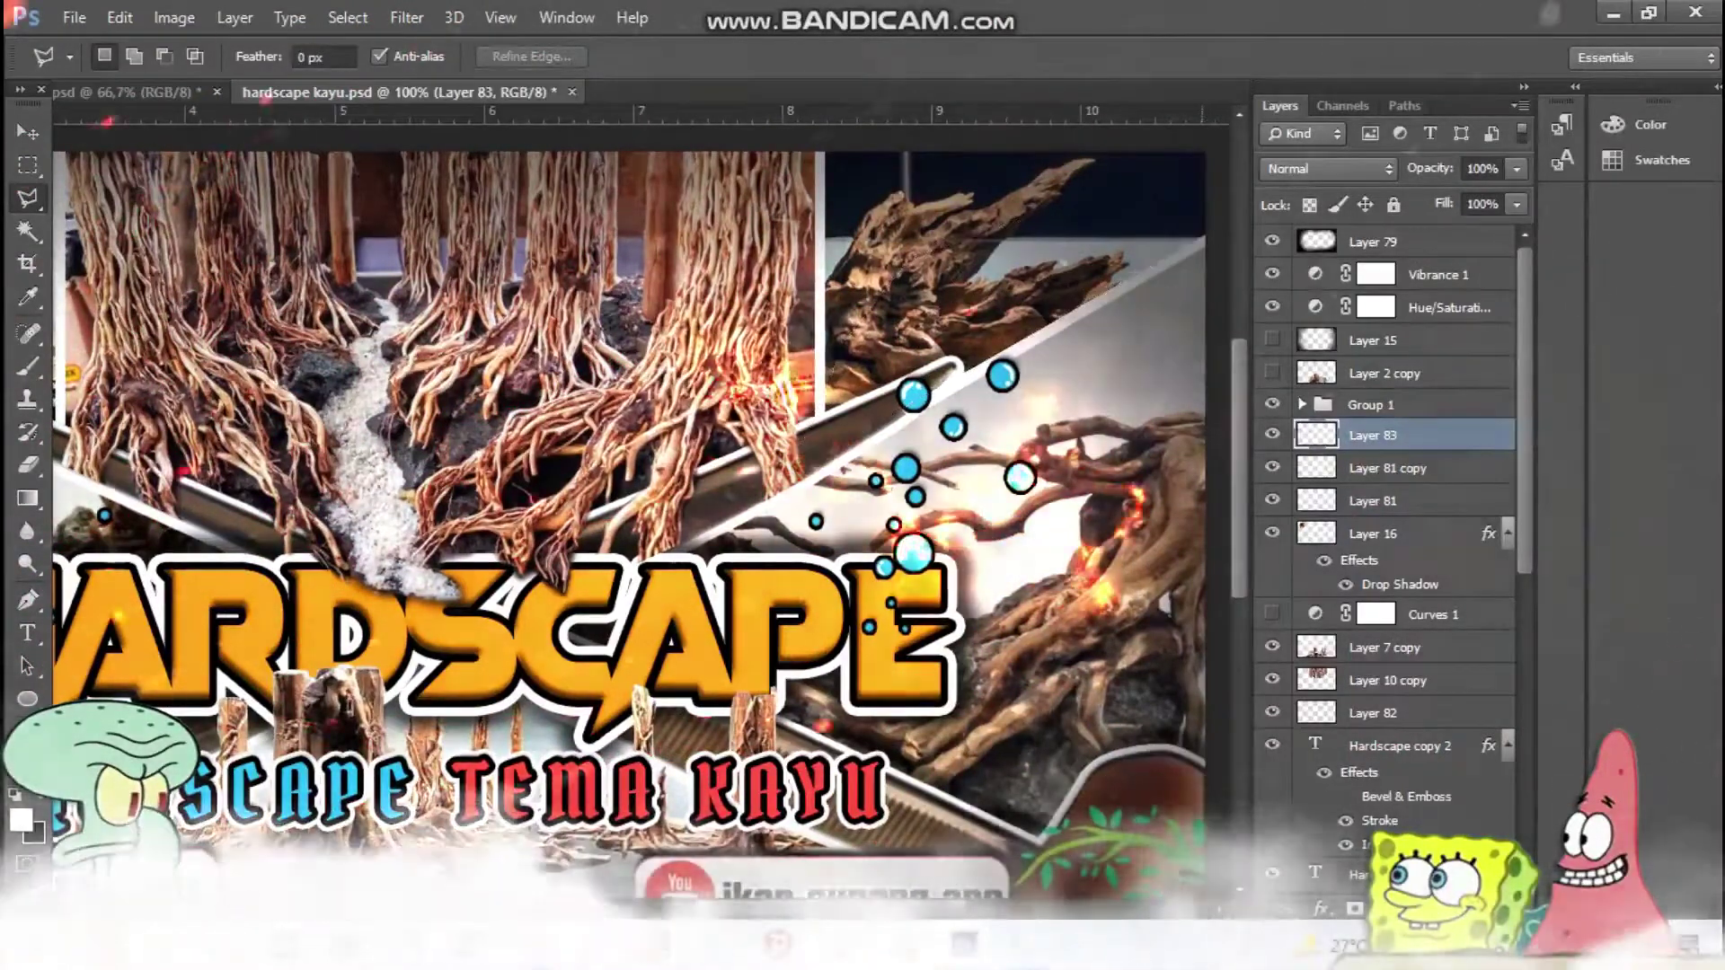
# Delete the spare tweezers layer, Layer 4 copy 2, from beneath Layer 4 copy 3.
pyautogui.press('v')
pyautogui.rightClick(885, 434)
pyautogui.click(944, 575)
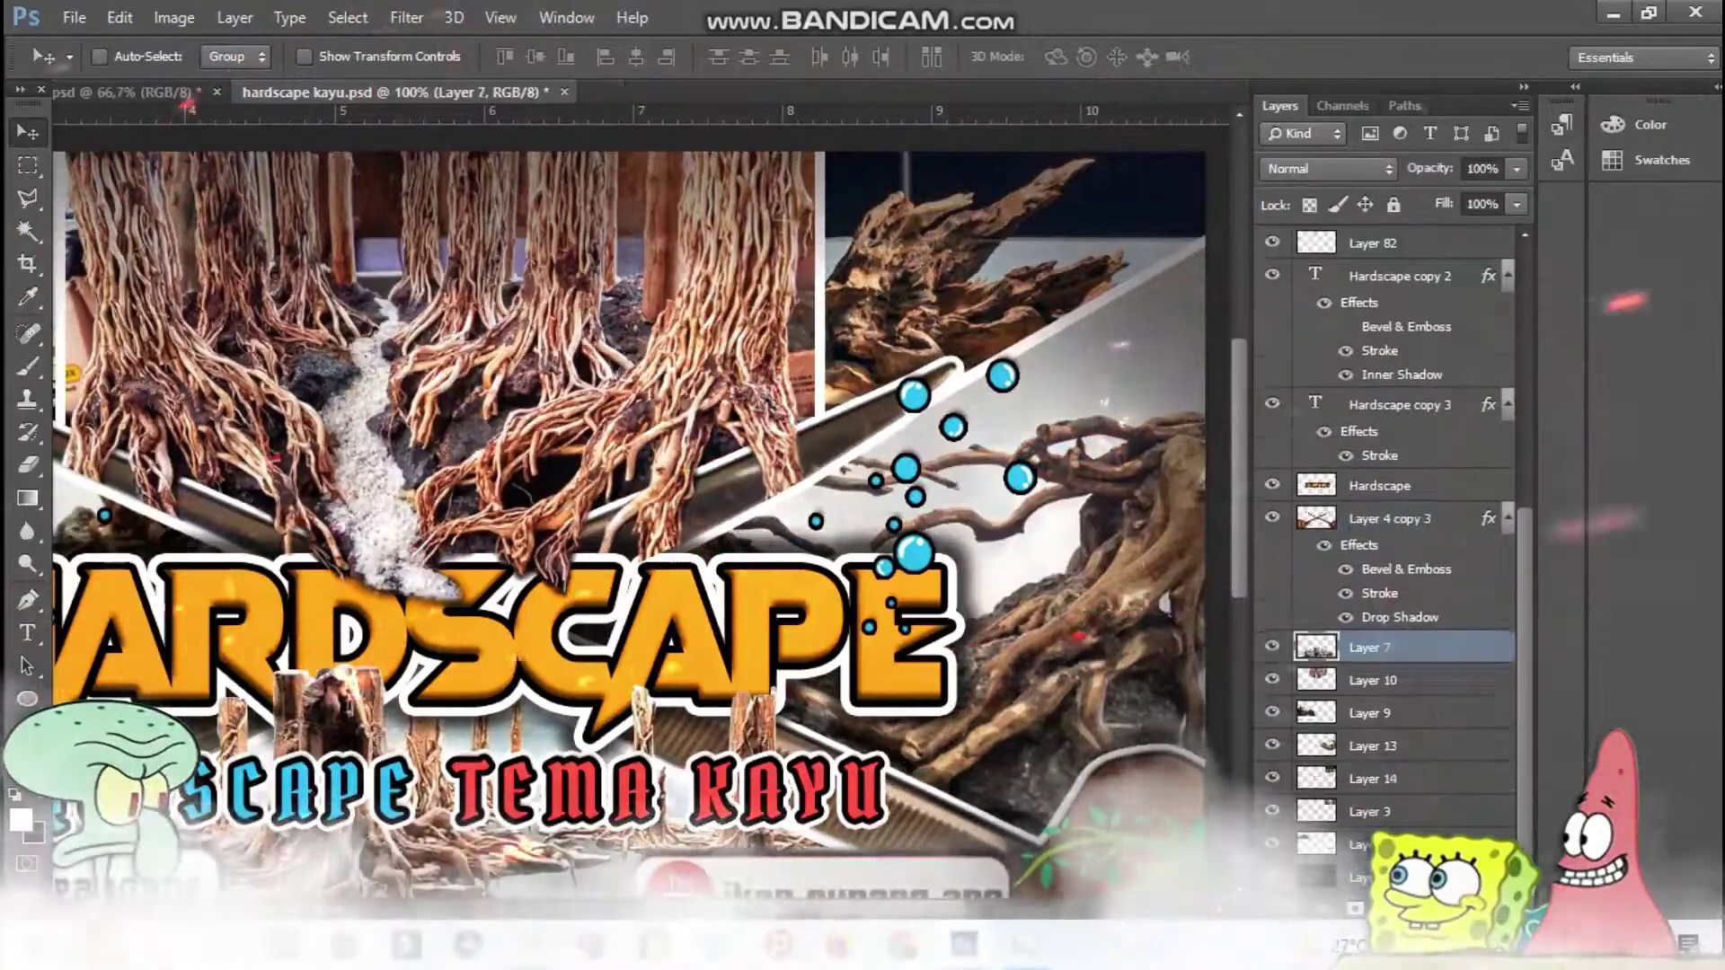
pyautogui.click(1384, 521)
pyautogui.scroll(5, 1384, 539)
# Duplicate the diagonal divider Layer 83, flip it horizontally at -121,58% width, and place it across the upper-left photo behind the logo.
pyautogui.hotkey('ctrl', '-')
pyautogui.click(1373, 435)
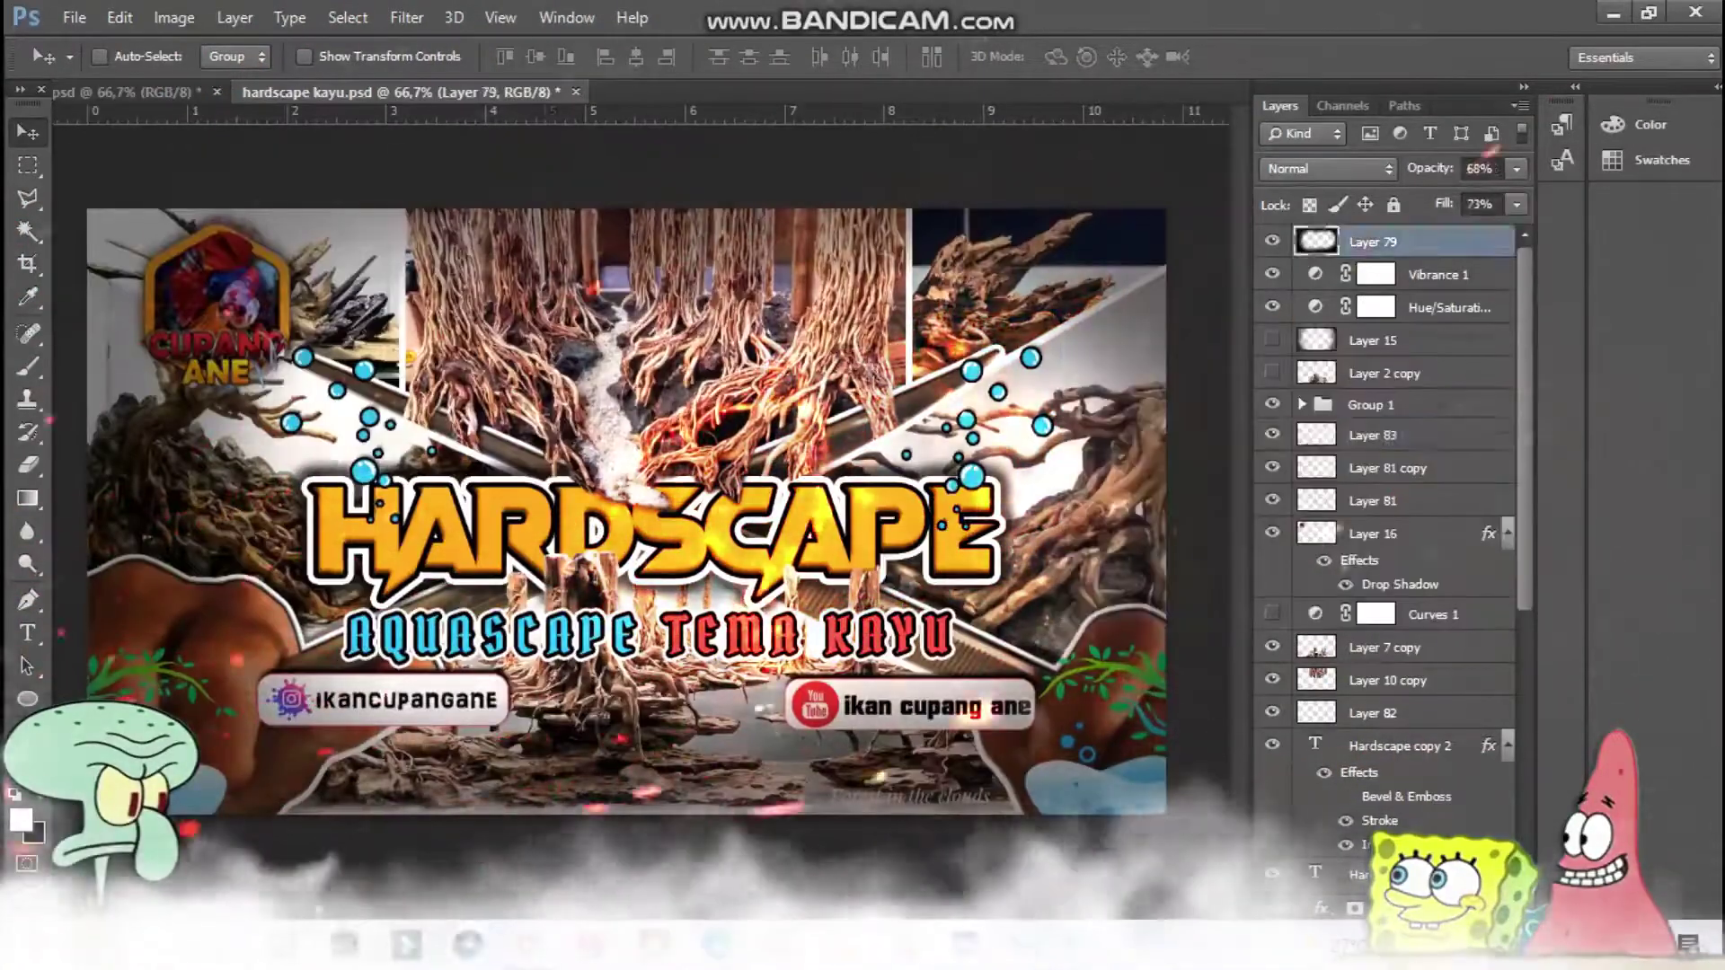
pyautogui.rightClick(1373, 435)
pyautogui.click(1420, 490)
pyautogui.press('Return')
pyautogui.hotkey('ctrl', 't')
pyautogui.moveTo(961, 325); pyautogui.dragTo(793, 325)
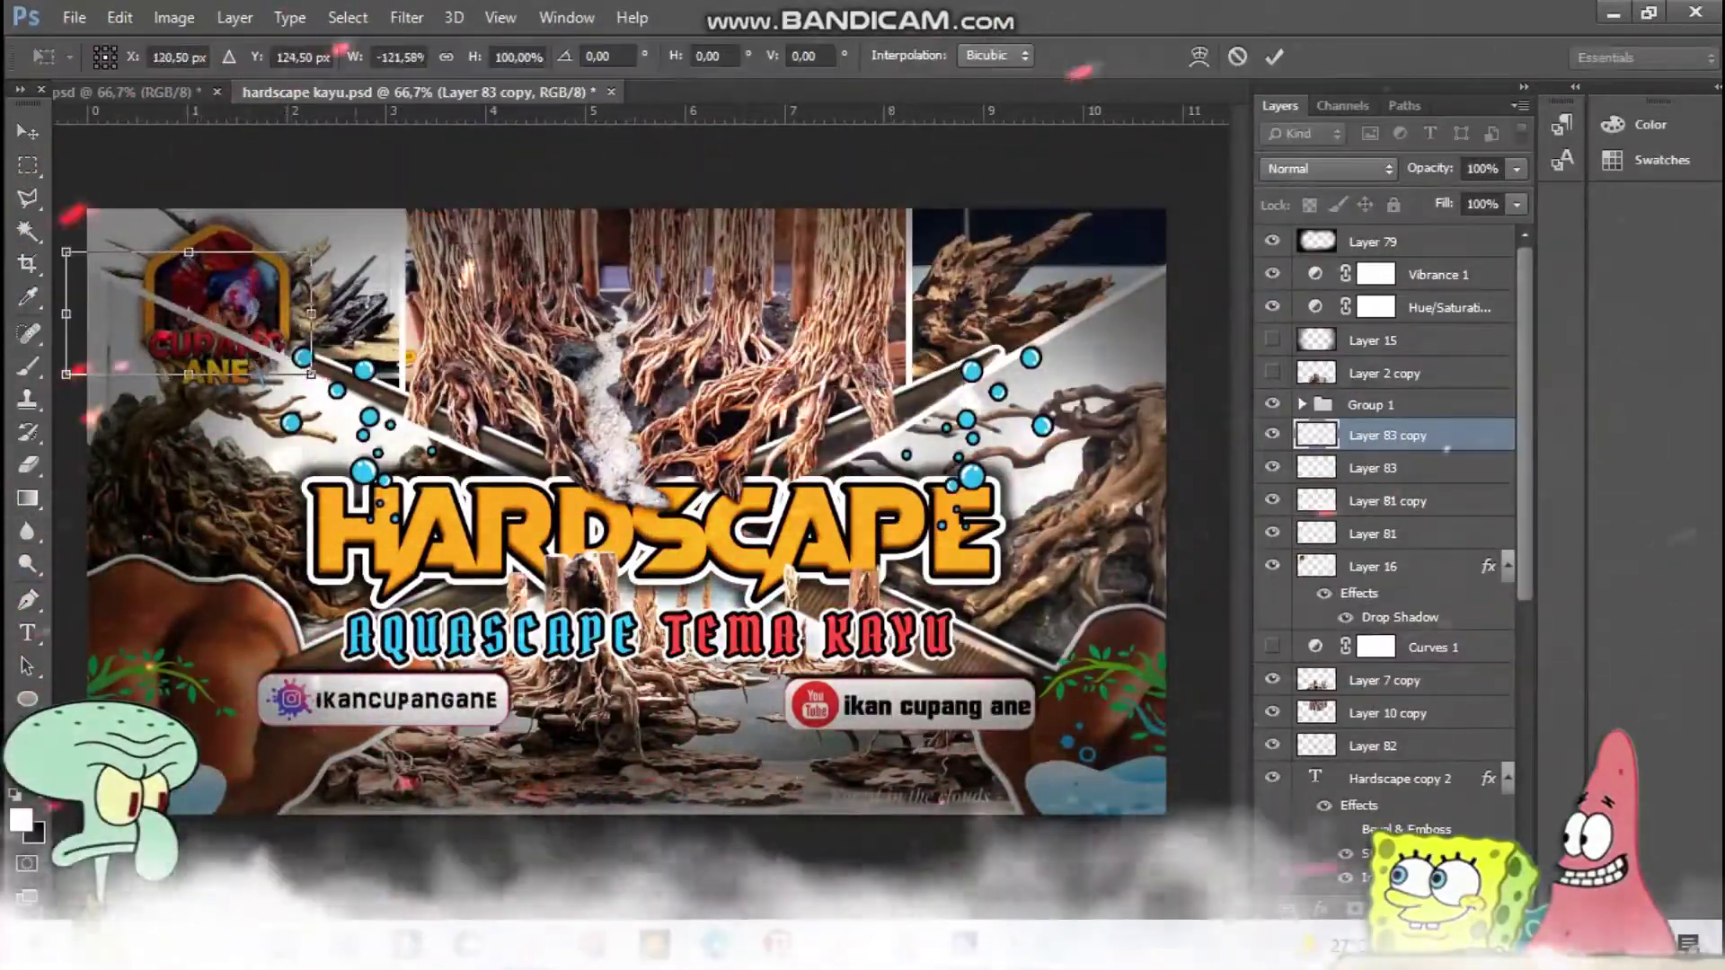
pyautogui.press('Return')
# Move Layer 83 copy below Layer 10 copy and select the diagonal divider's shape for painting with the 86 px brush.
pyautogui.moveTo(1446, 449); pyautogui.dragTo(1446, 727)
pyautogui.press('w')
pyautogui.press('b')
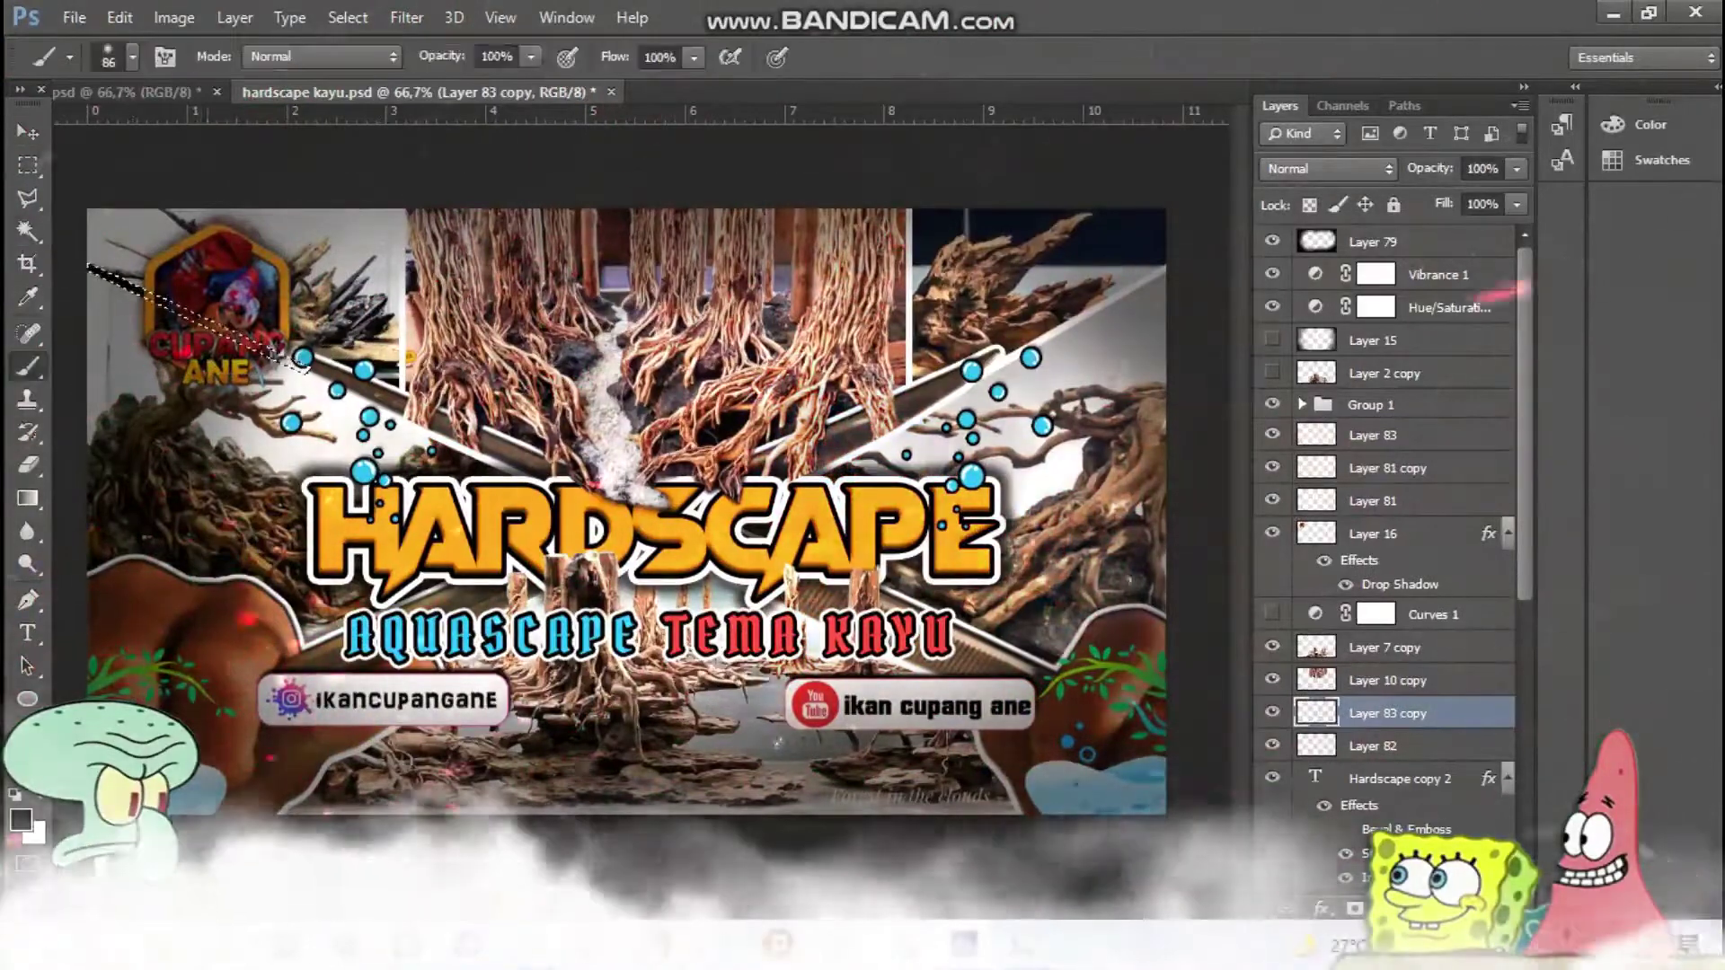